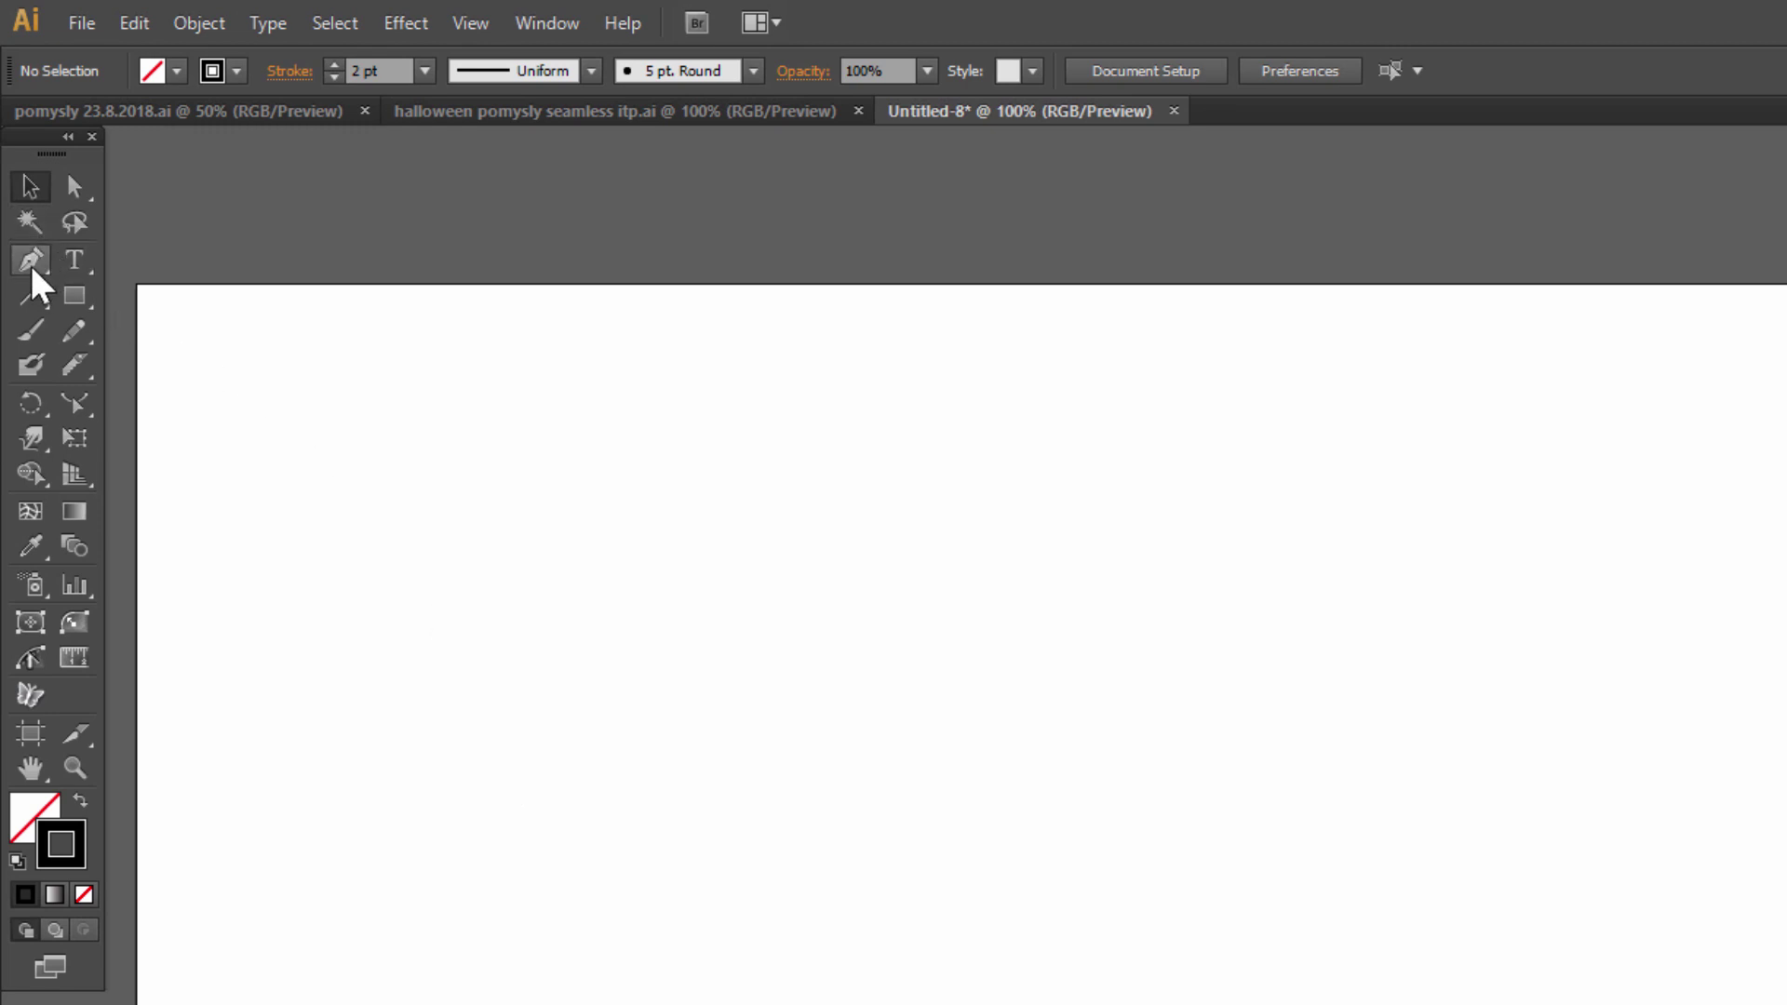
# Draw an L-shaped Pen path: a 192 px vertical line joined to a 207 px horizontal arm.
pyautogui.click(31, 271)
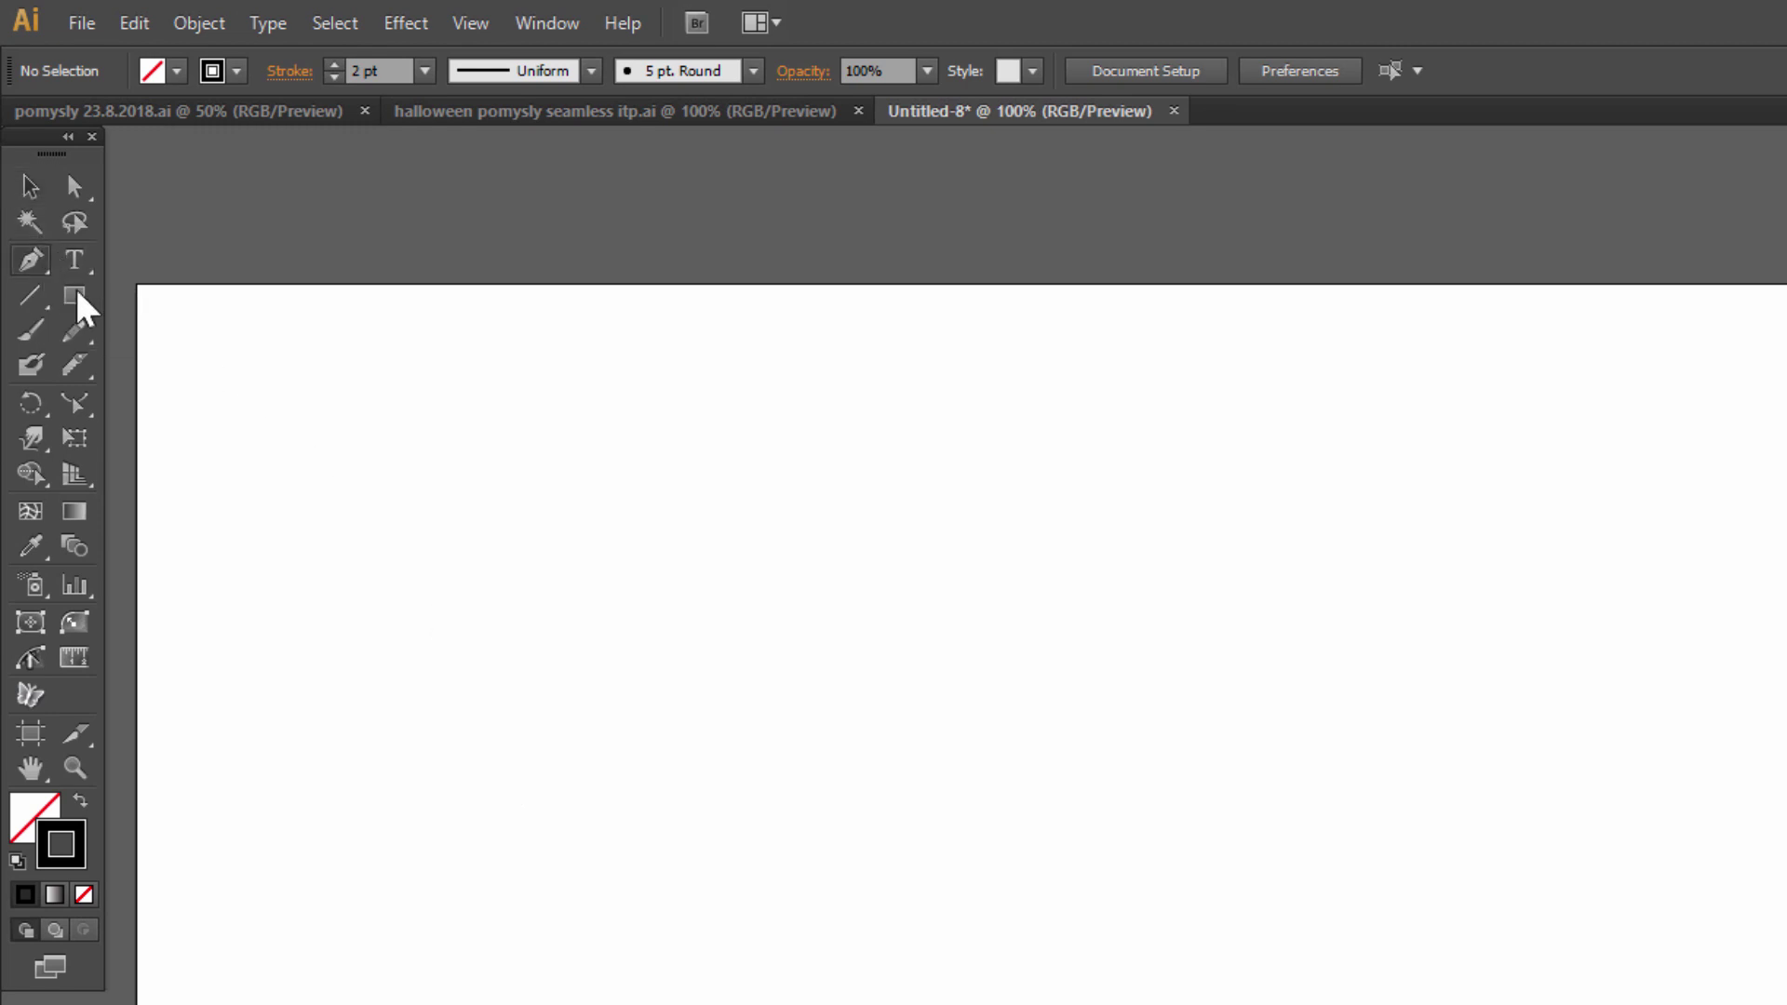
pyautogui.click(925, 524)
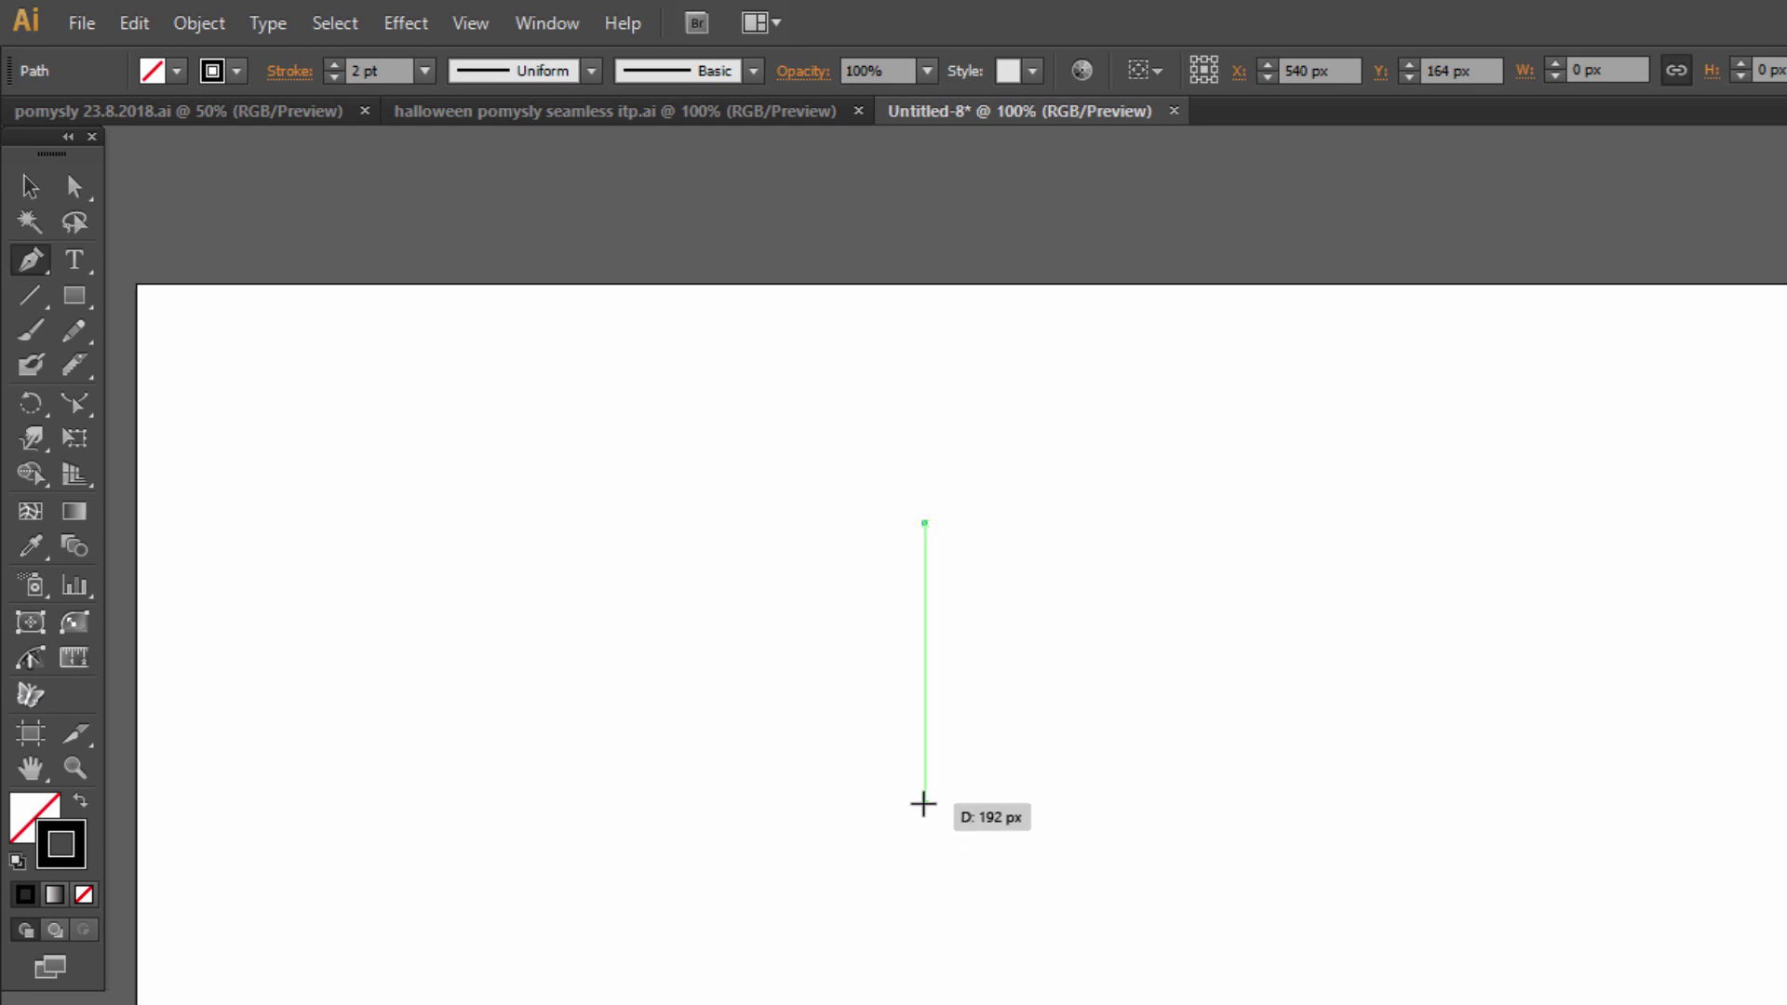
pyautogui.click(923, 802)
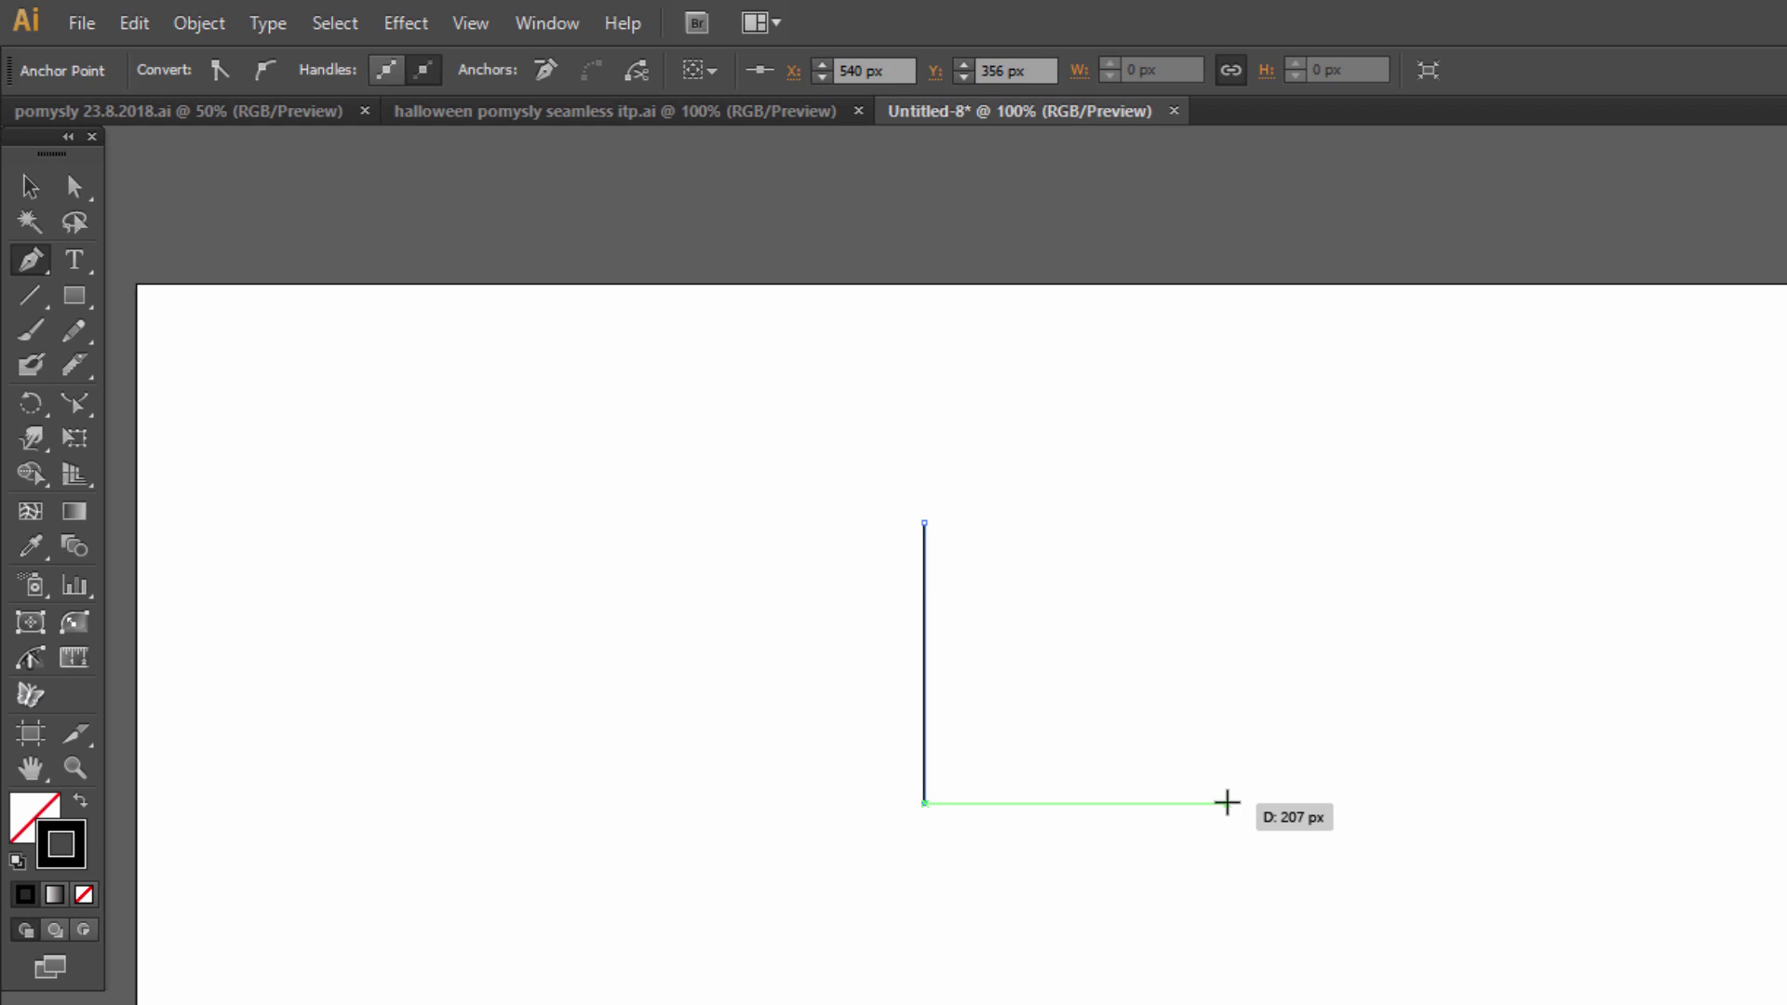
pyautogui.click(1227, 802)
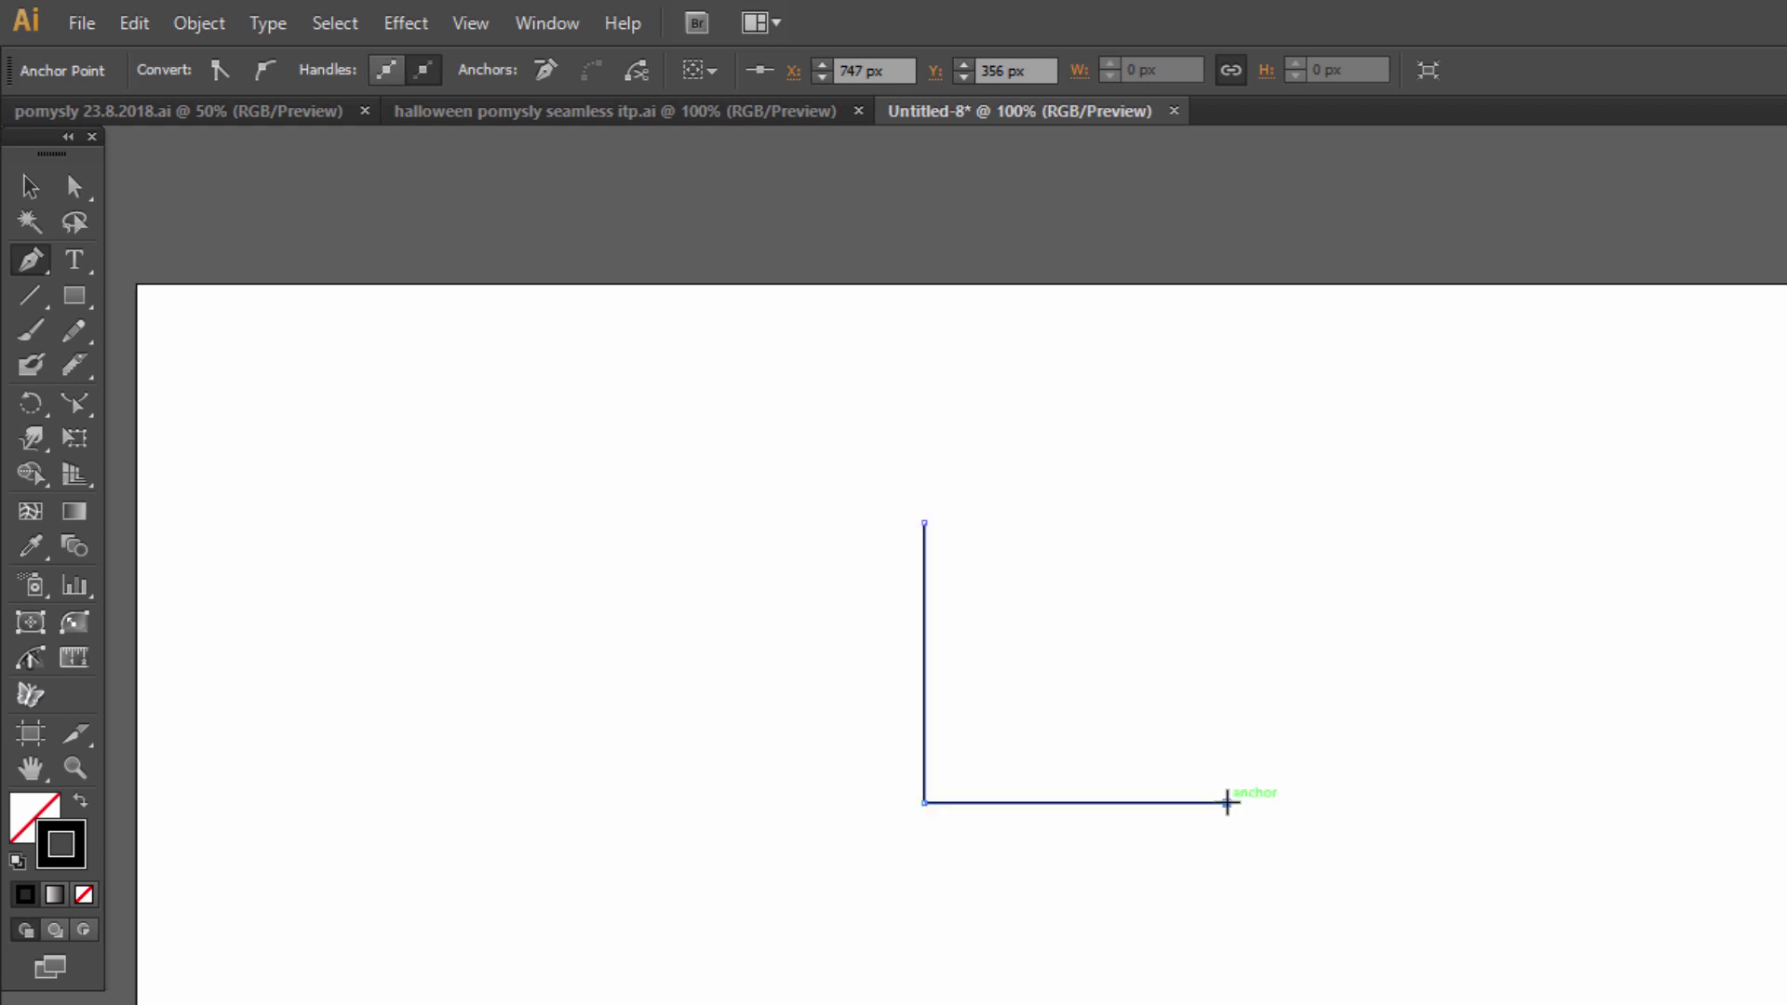
# Zoom in on the L and draw a steep diagonal line from inside the L to its corner.
pyautogui.click(80, 774)
pyautogui.moveTo(882, 480); pyautogui.dragTo(1311, 890)
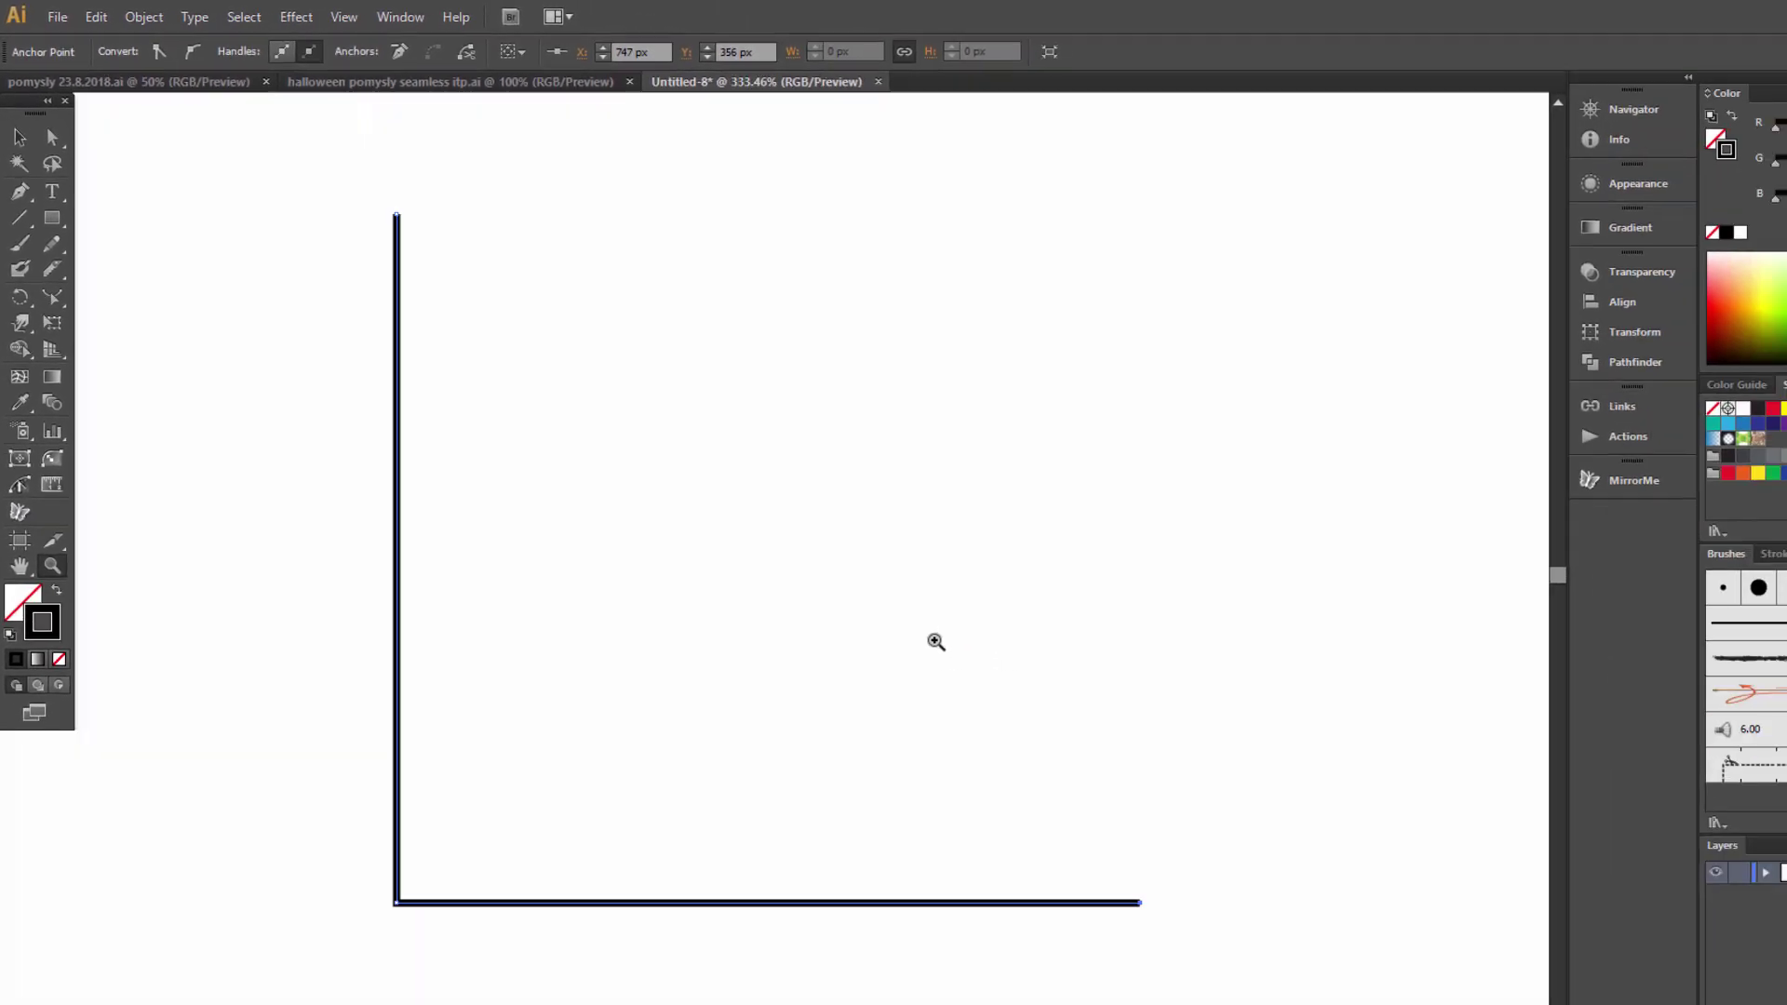
pyautogui.click(22, 195)
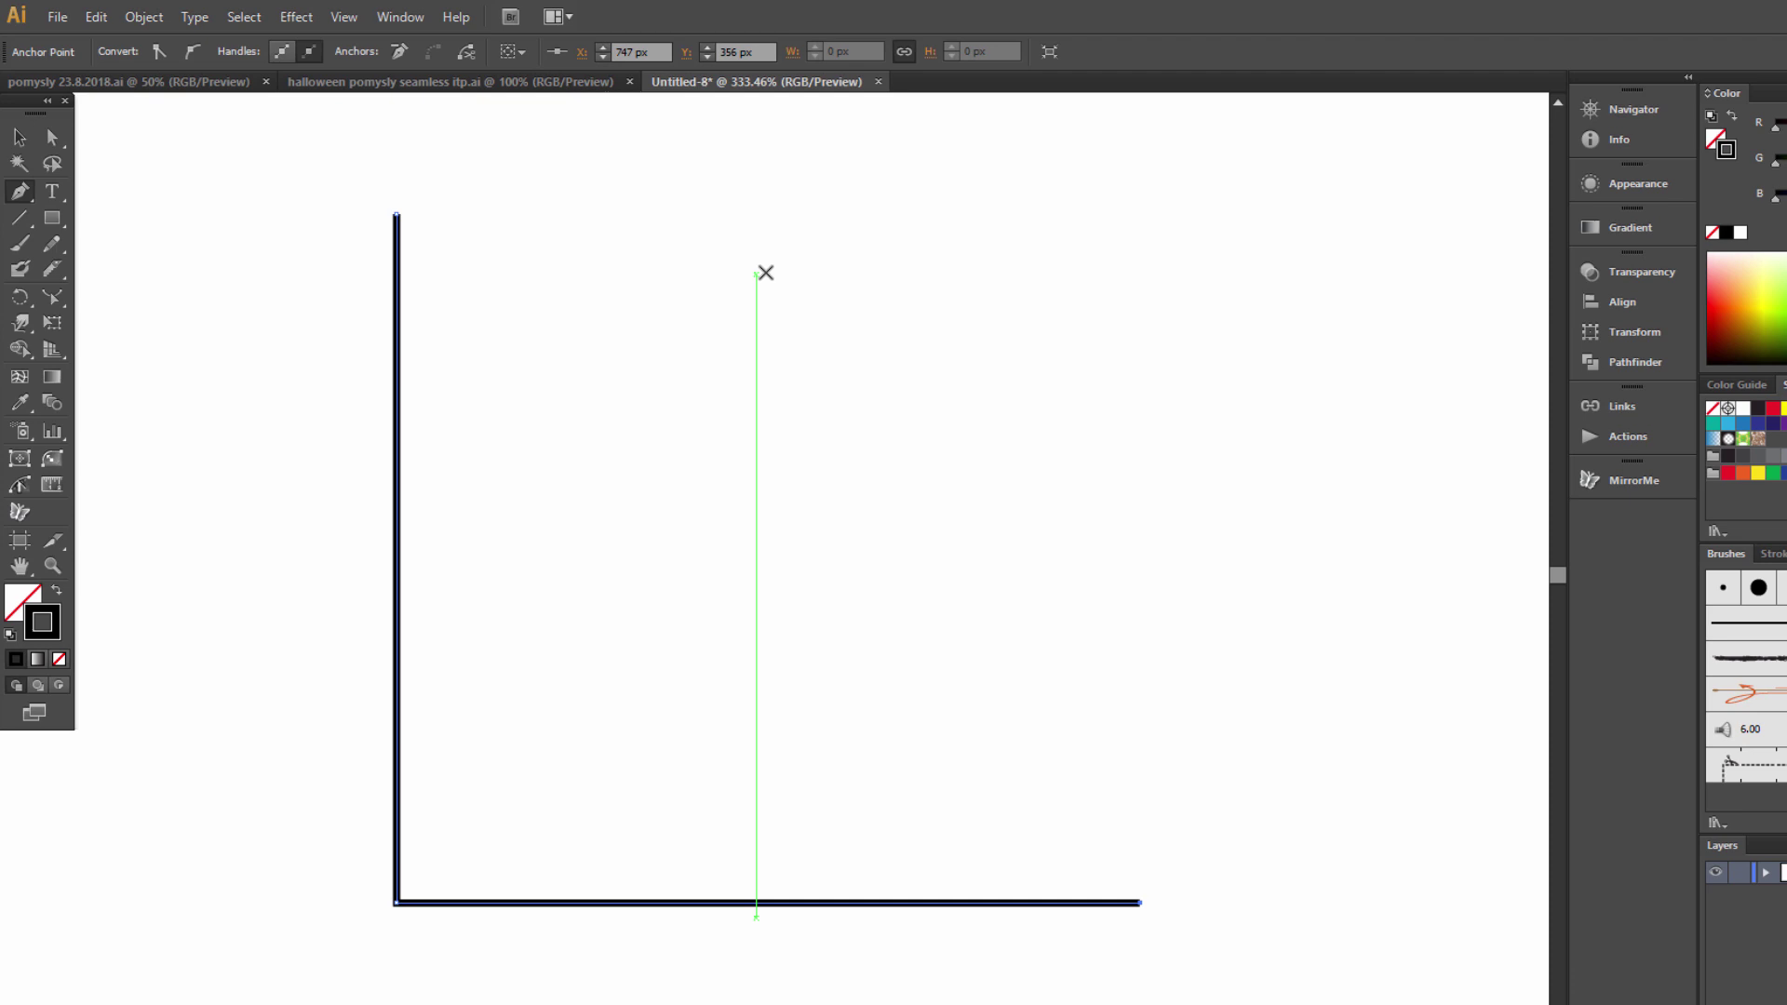
pyautogui.click(773, 273)
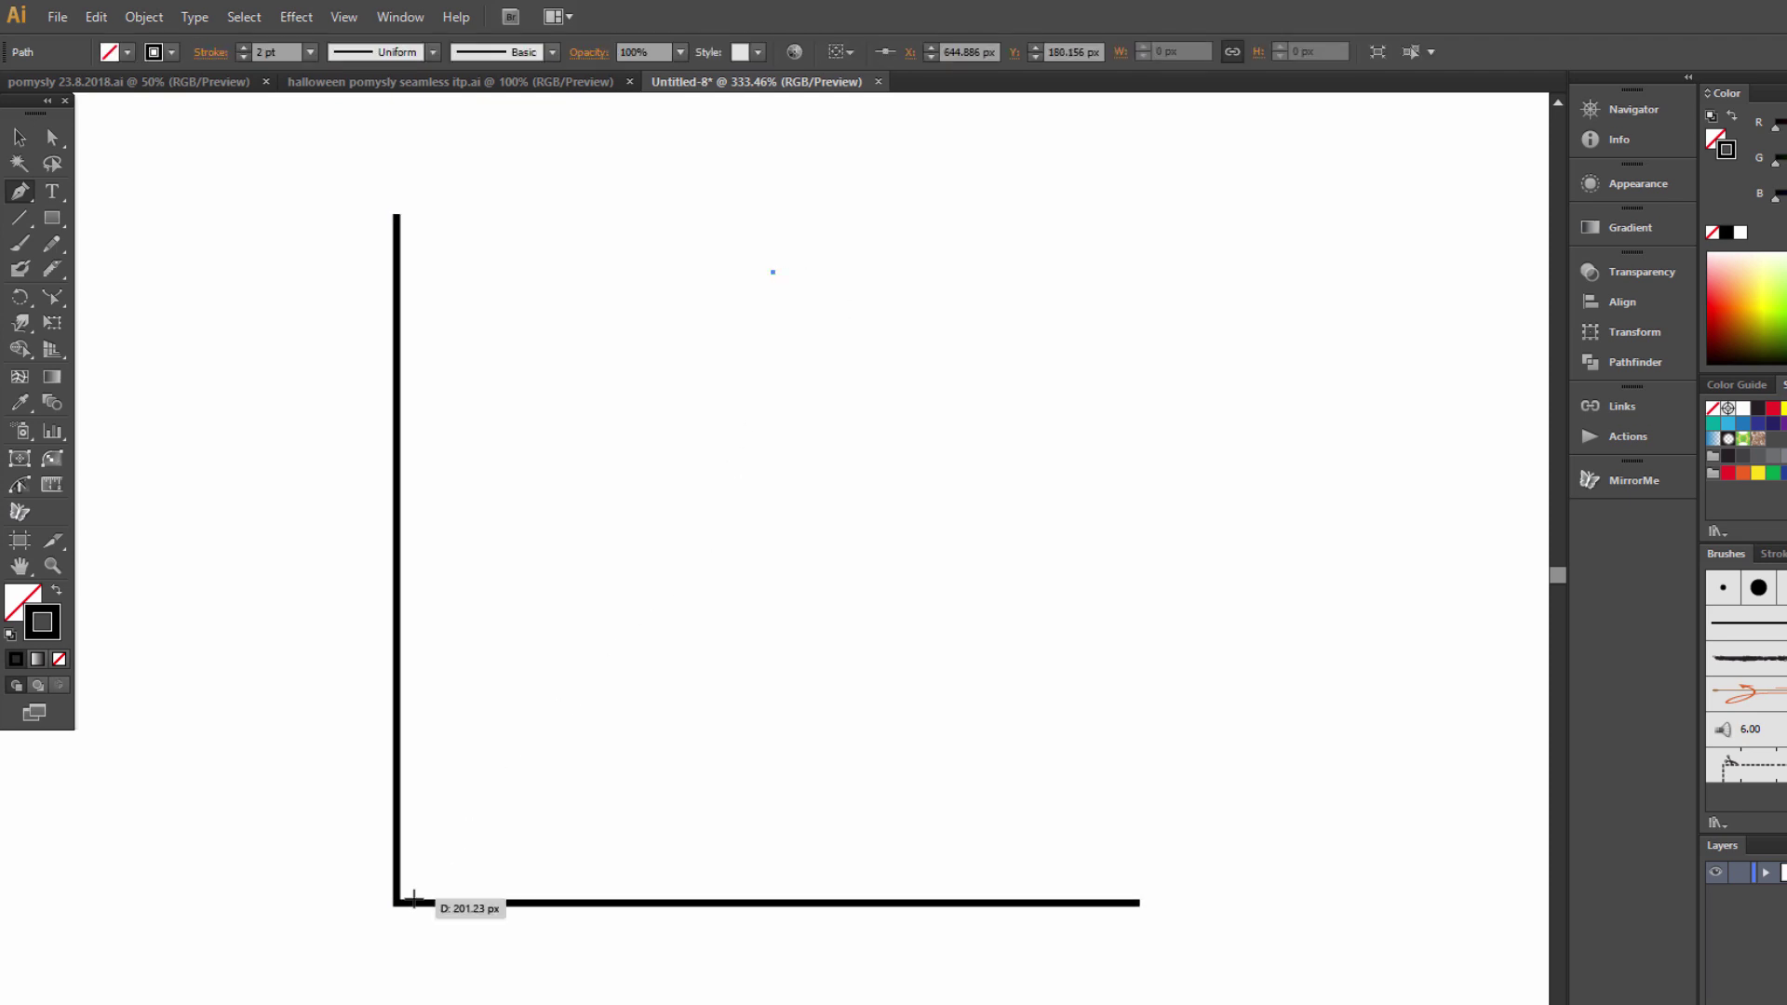
pyautogui.click(396, 903)
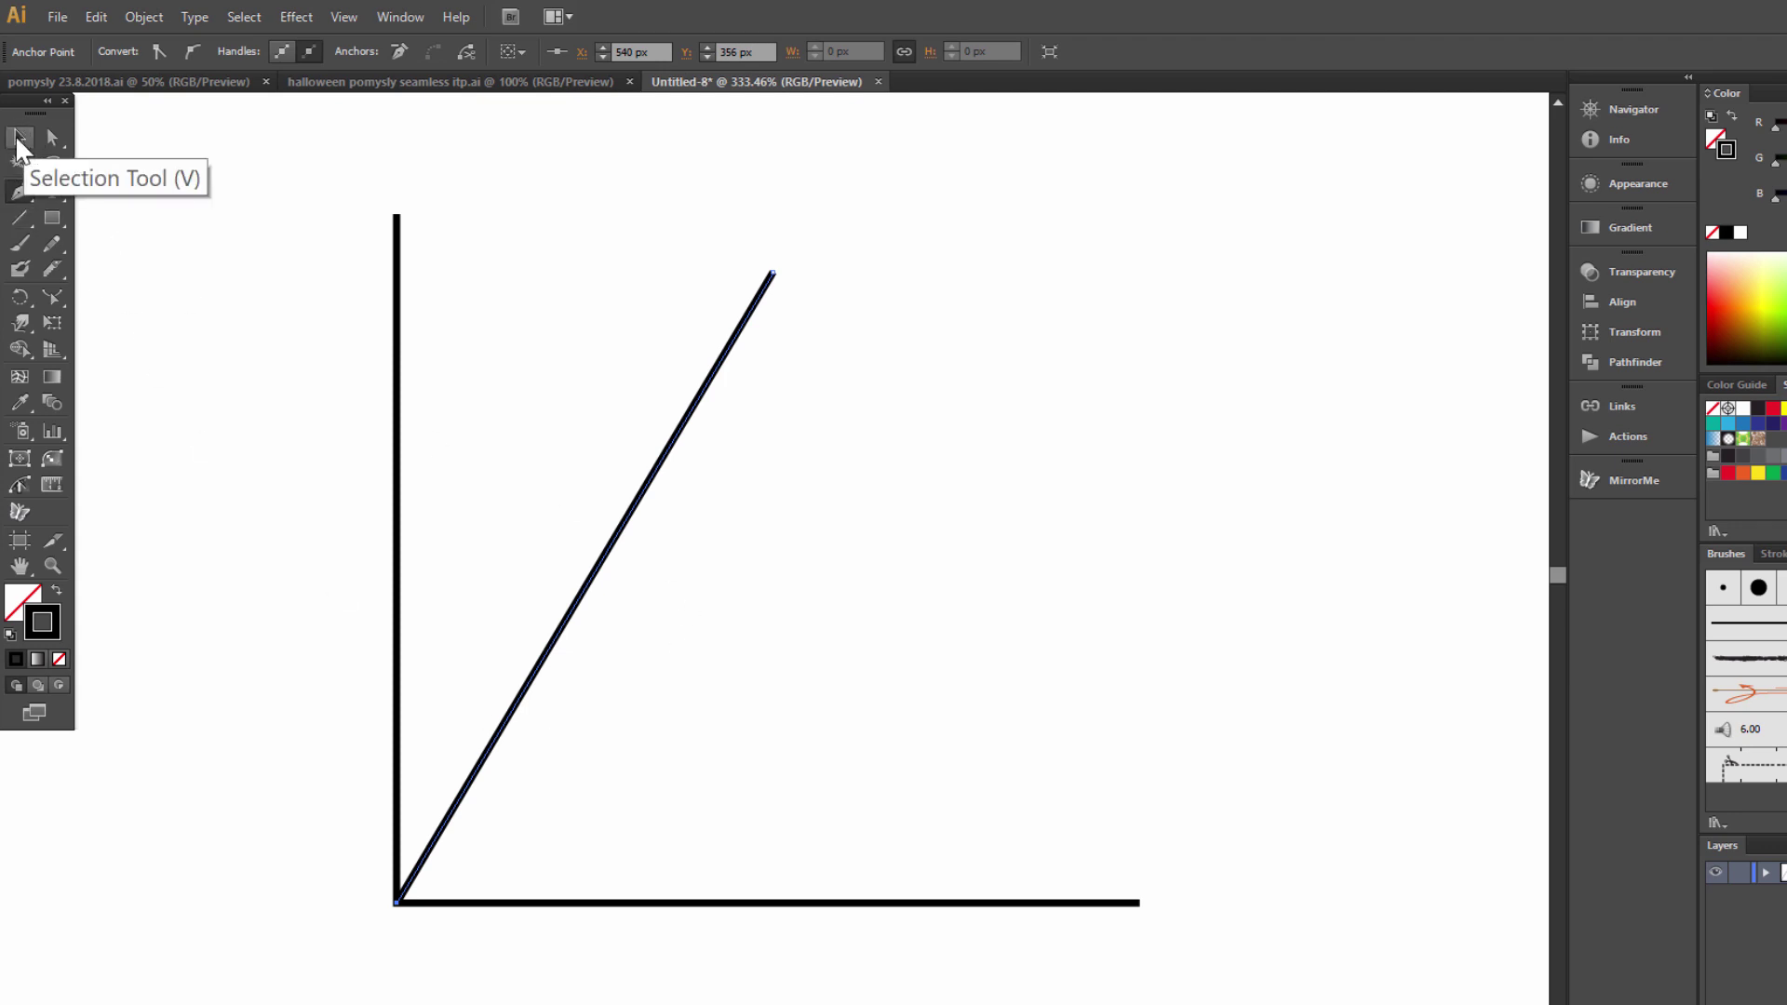
pyautogui.click(19, 140)
pyautogui.click(917, 406)
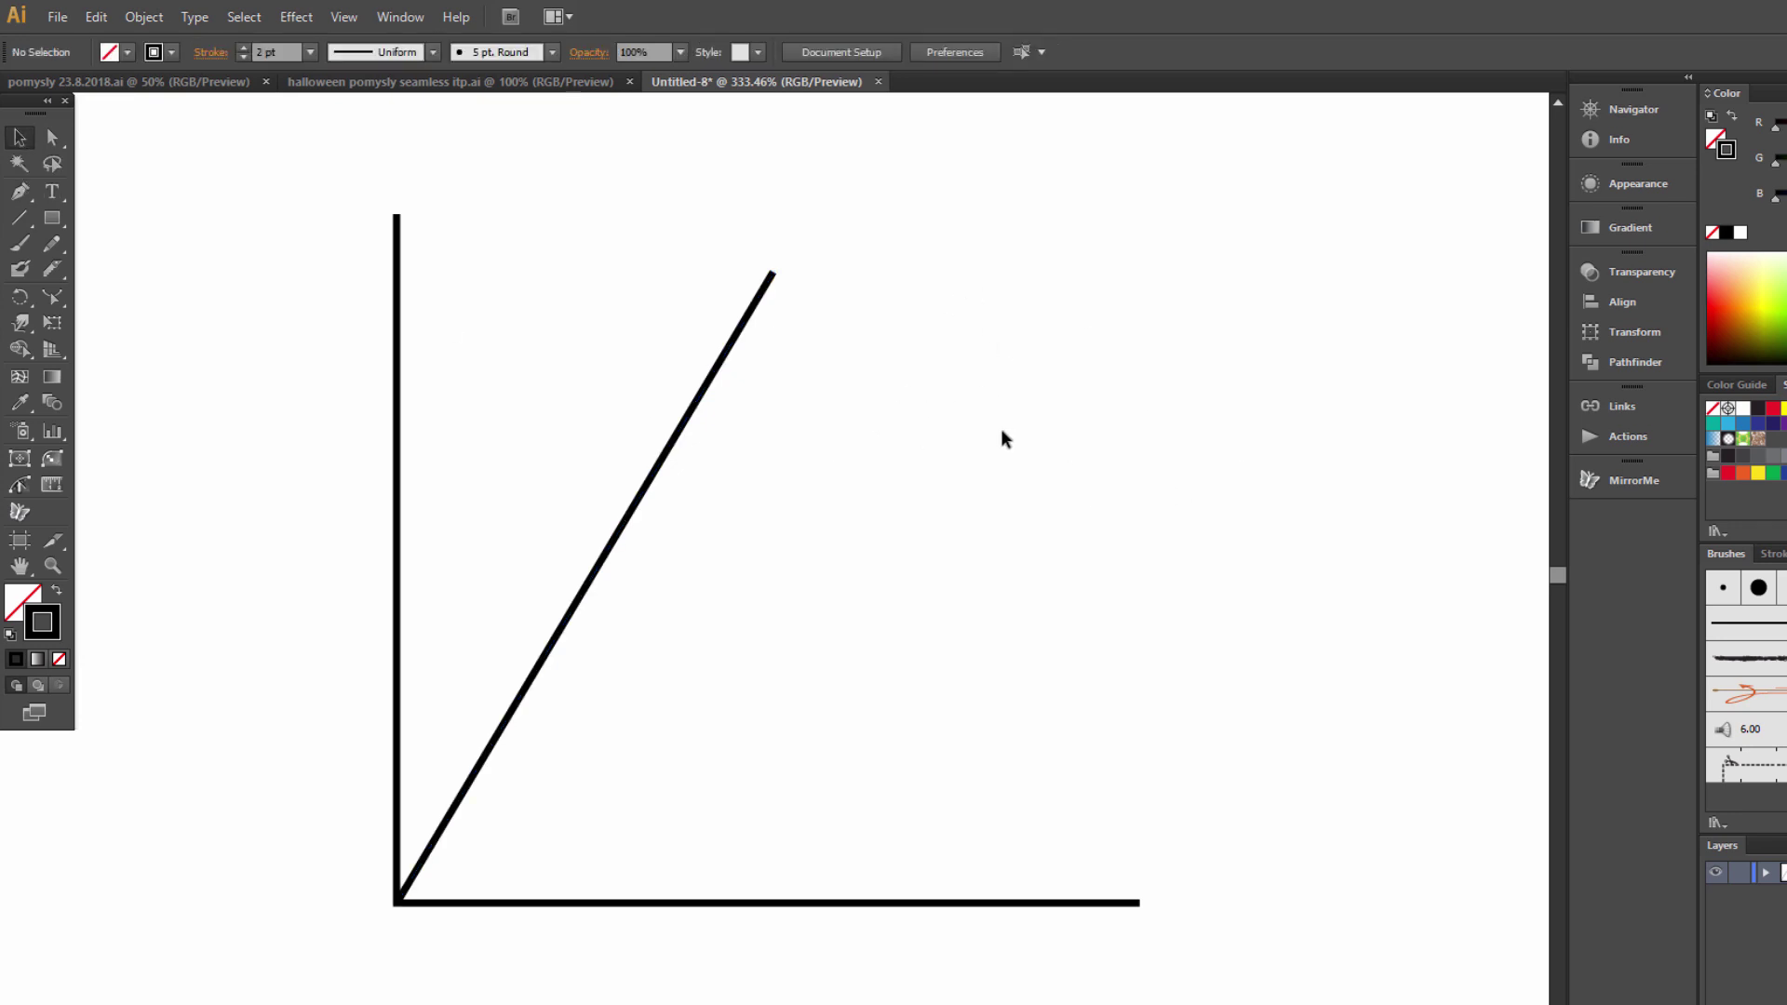
# Draw a second, shallower diagonal line that also ends at the L's corner.
pyautogui.click(19, 193)
pyautogui.click(1065, 548)
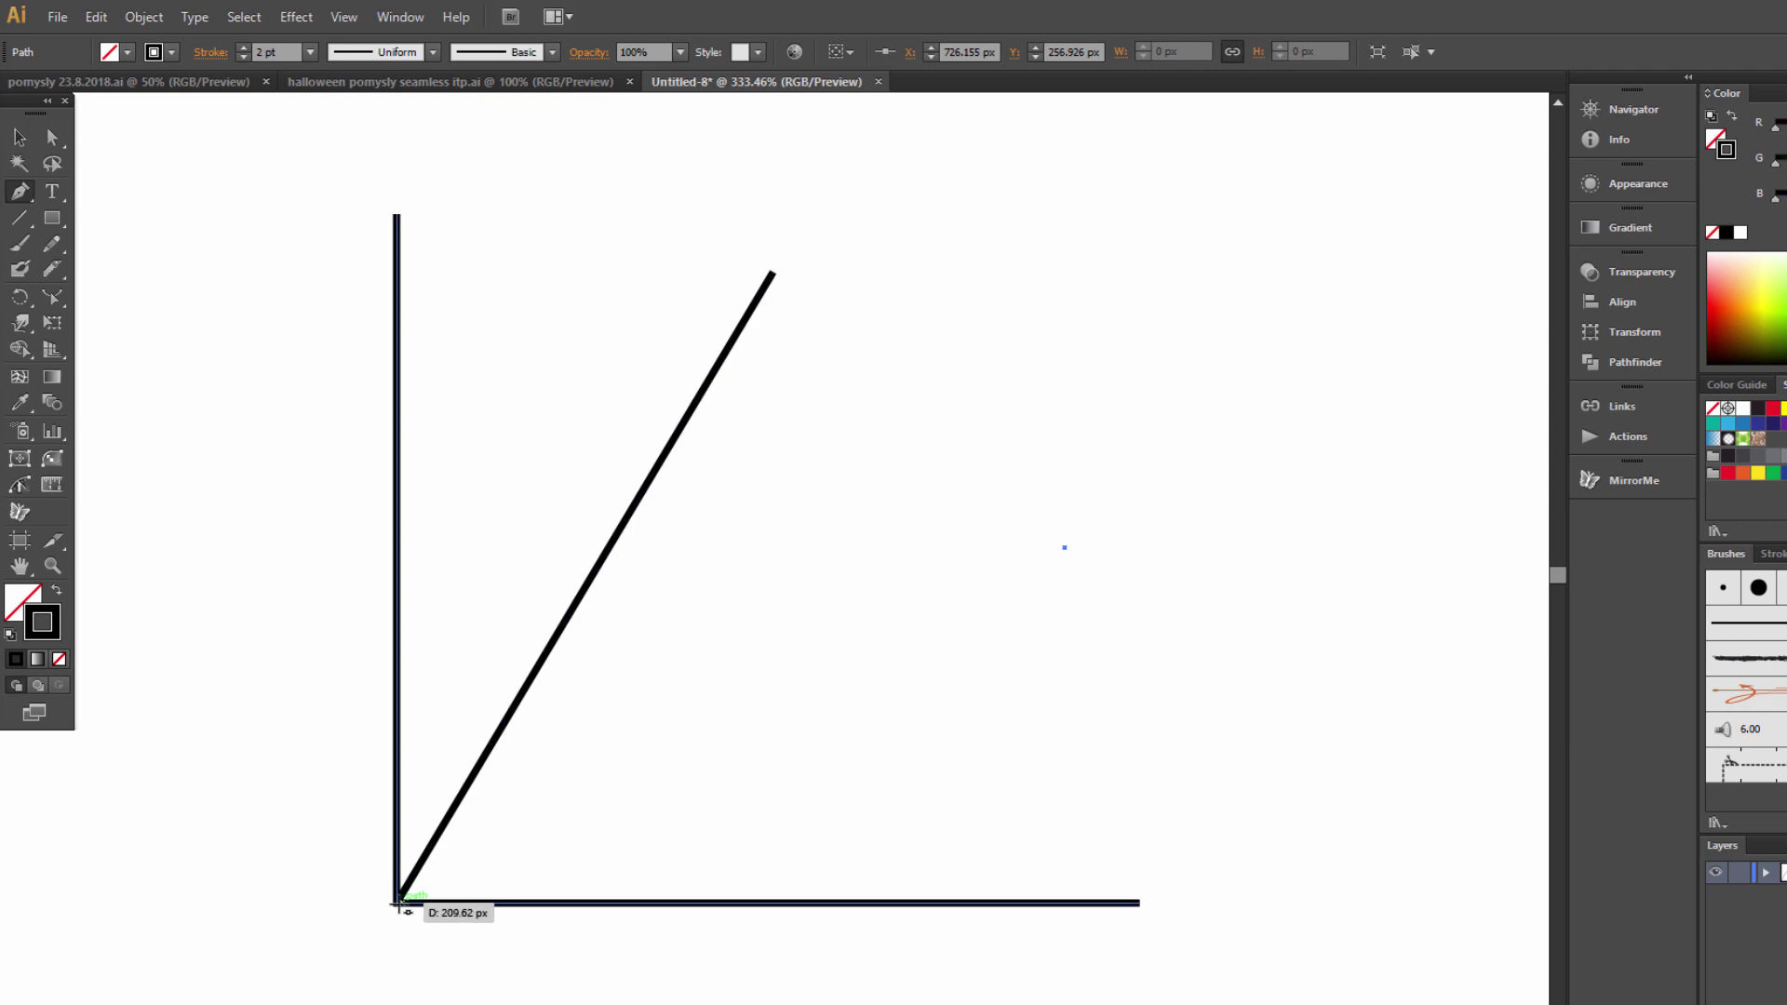
pyautogui.click(398, 899)
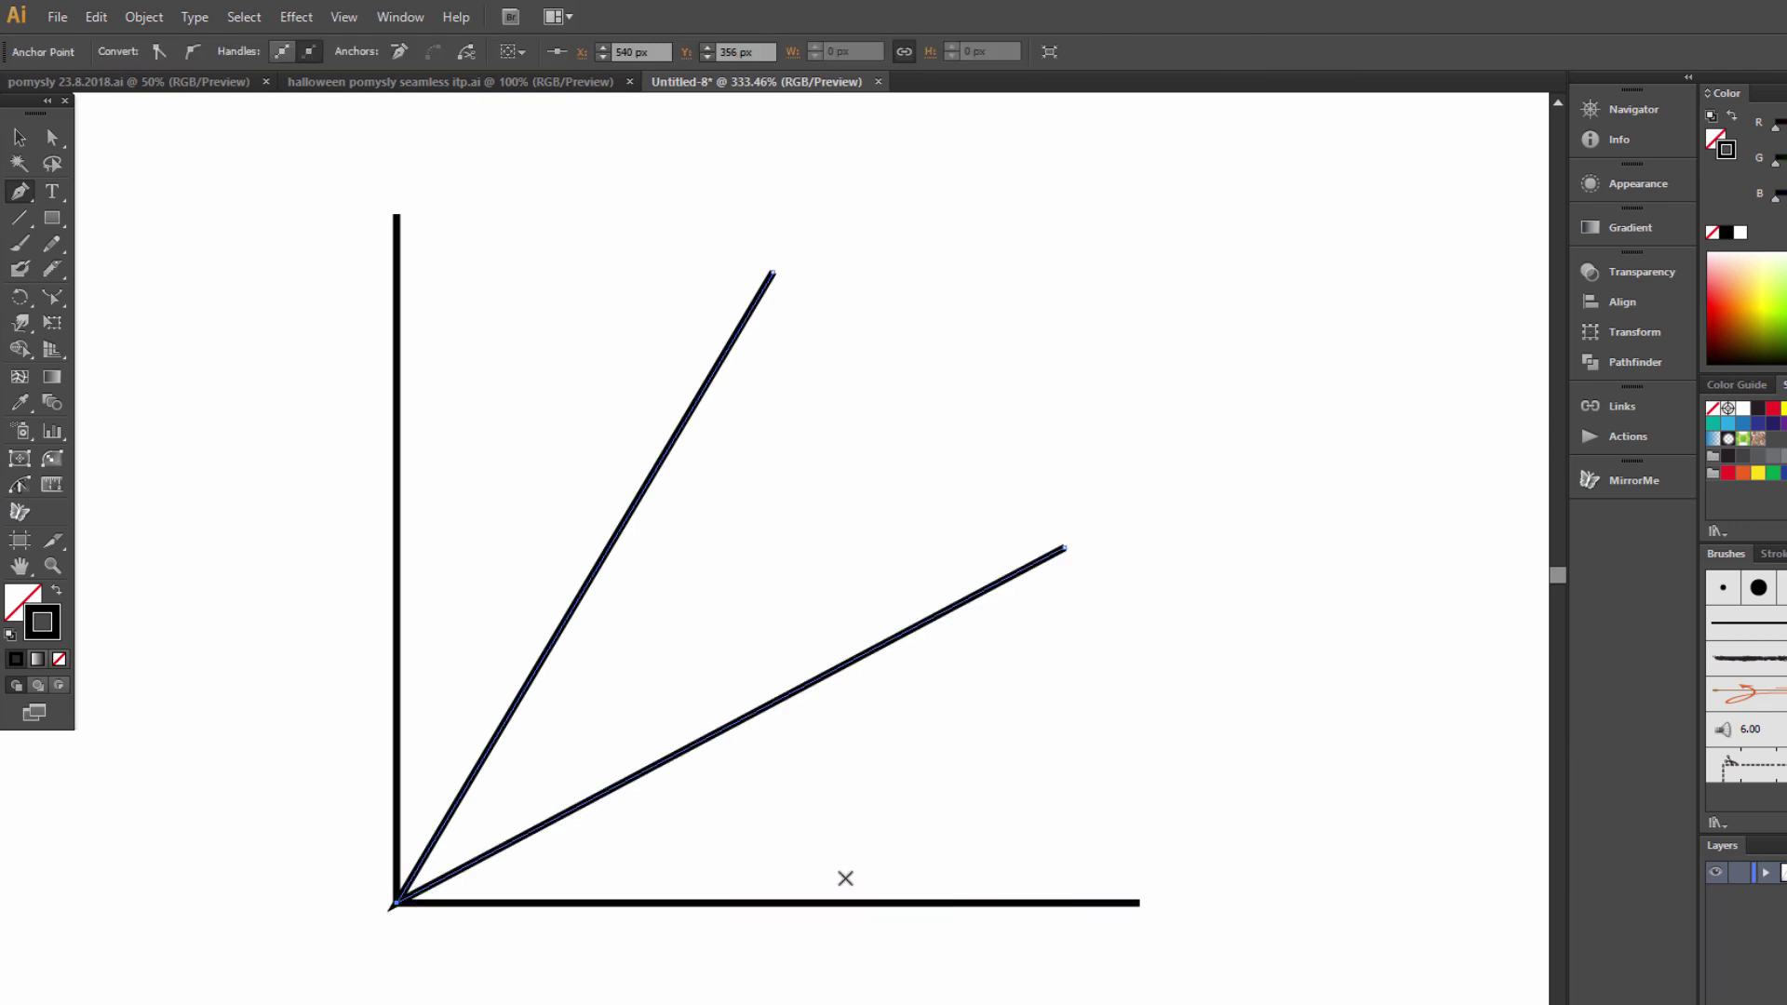
pyautogui.click(13, 142)
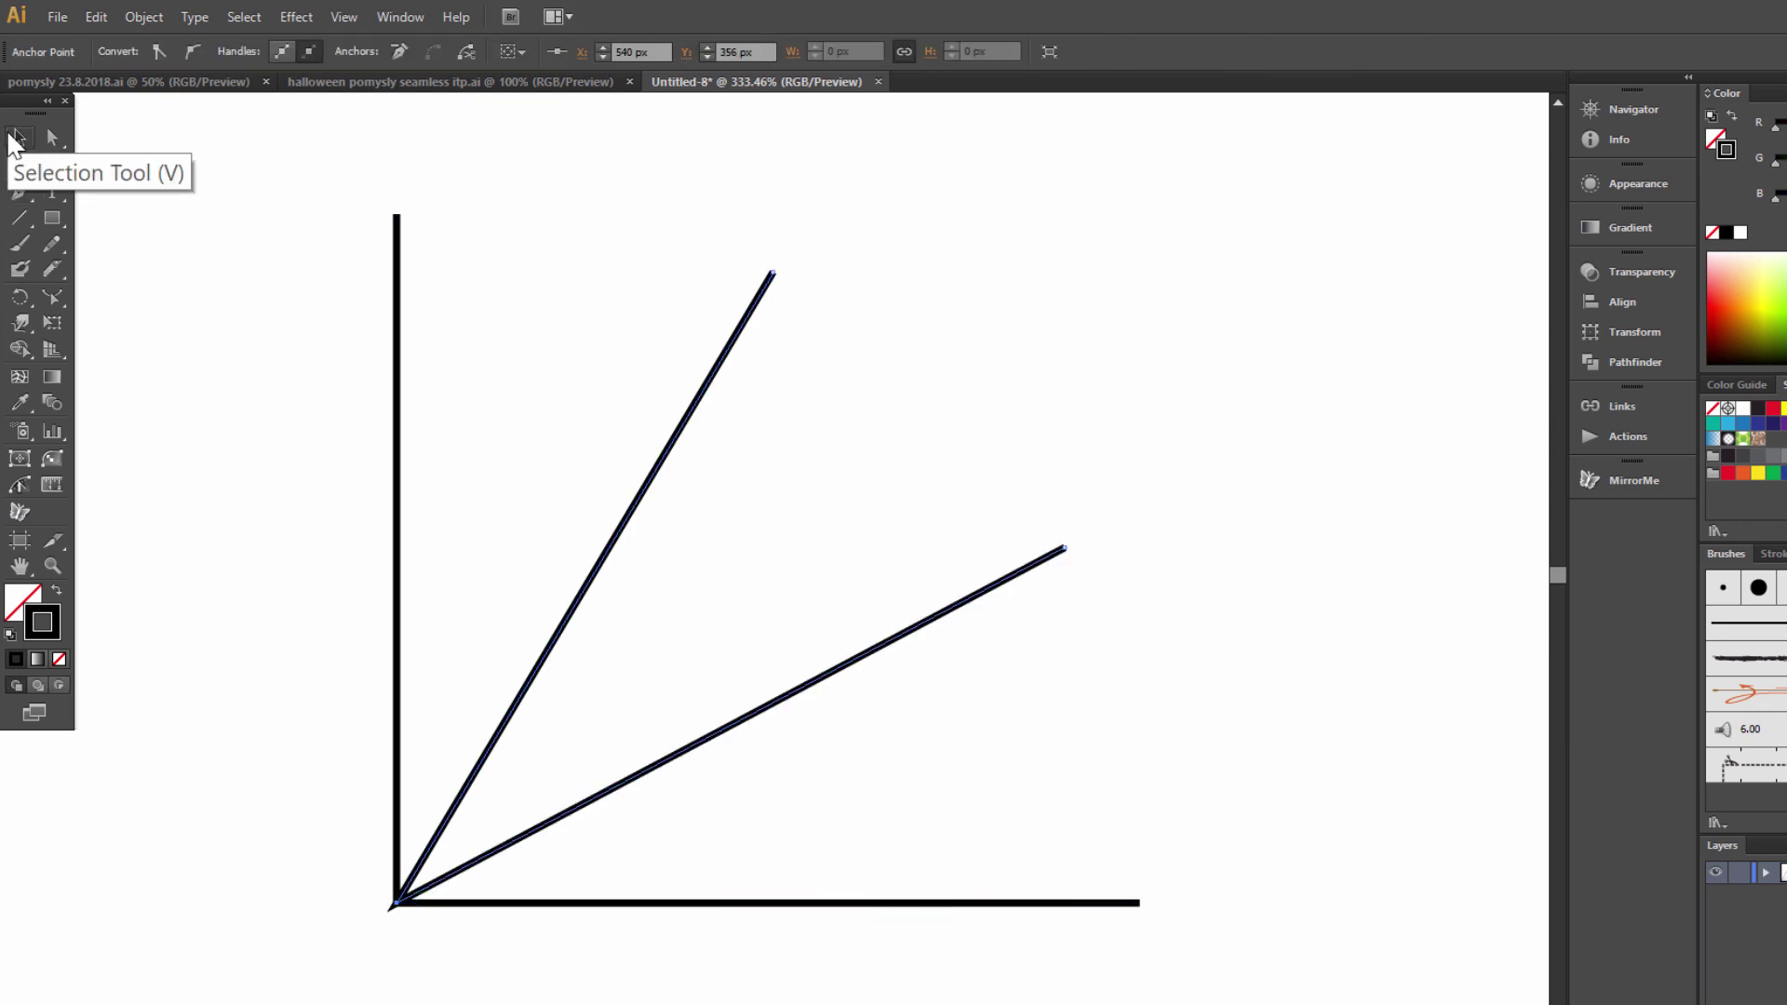
# Select all four lines and apply Pathfinder Outline to them.
pyautogui.click(651, 958)
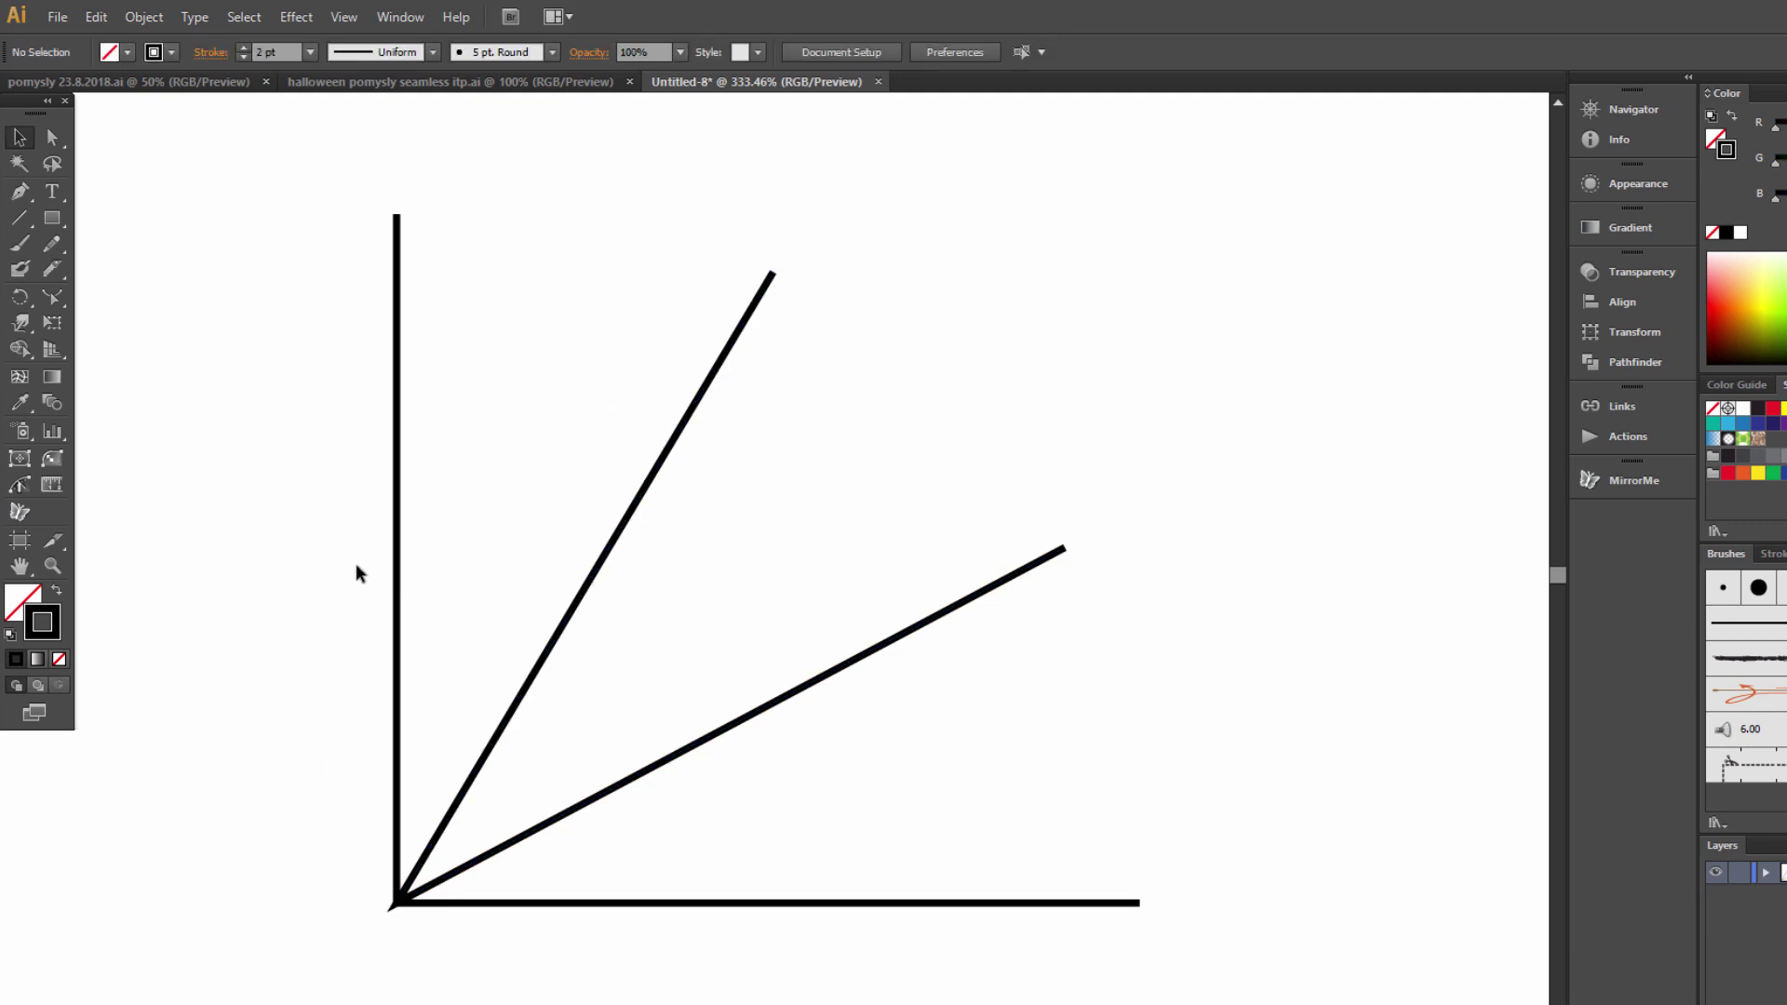
pyautogui.moveTo(352, 533); pyautogui.dragTo(1041, 998)
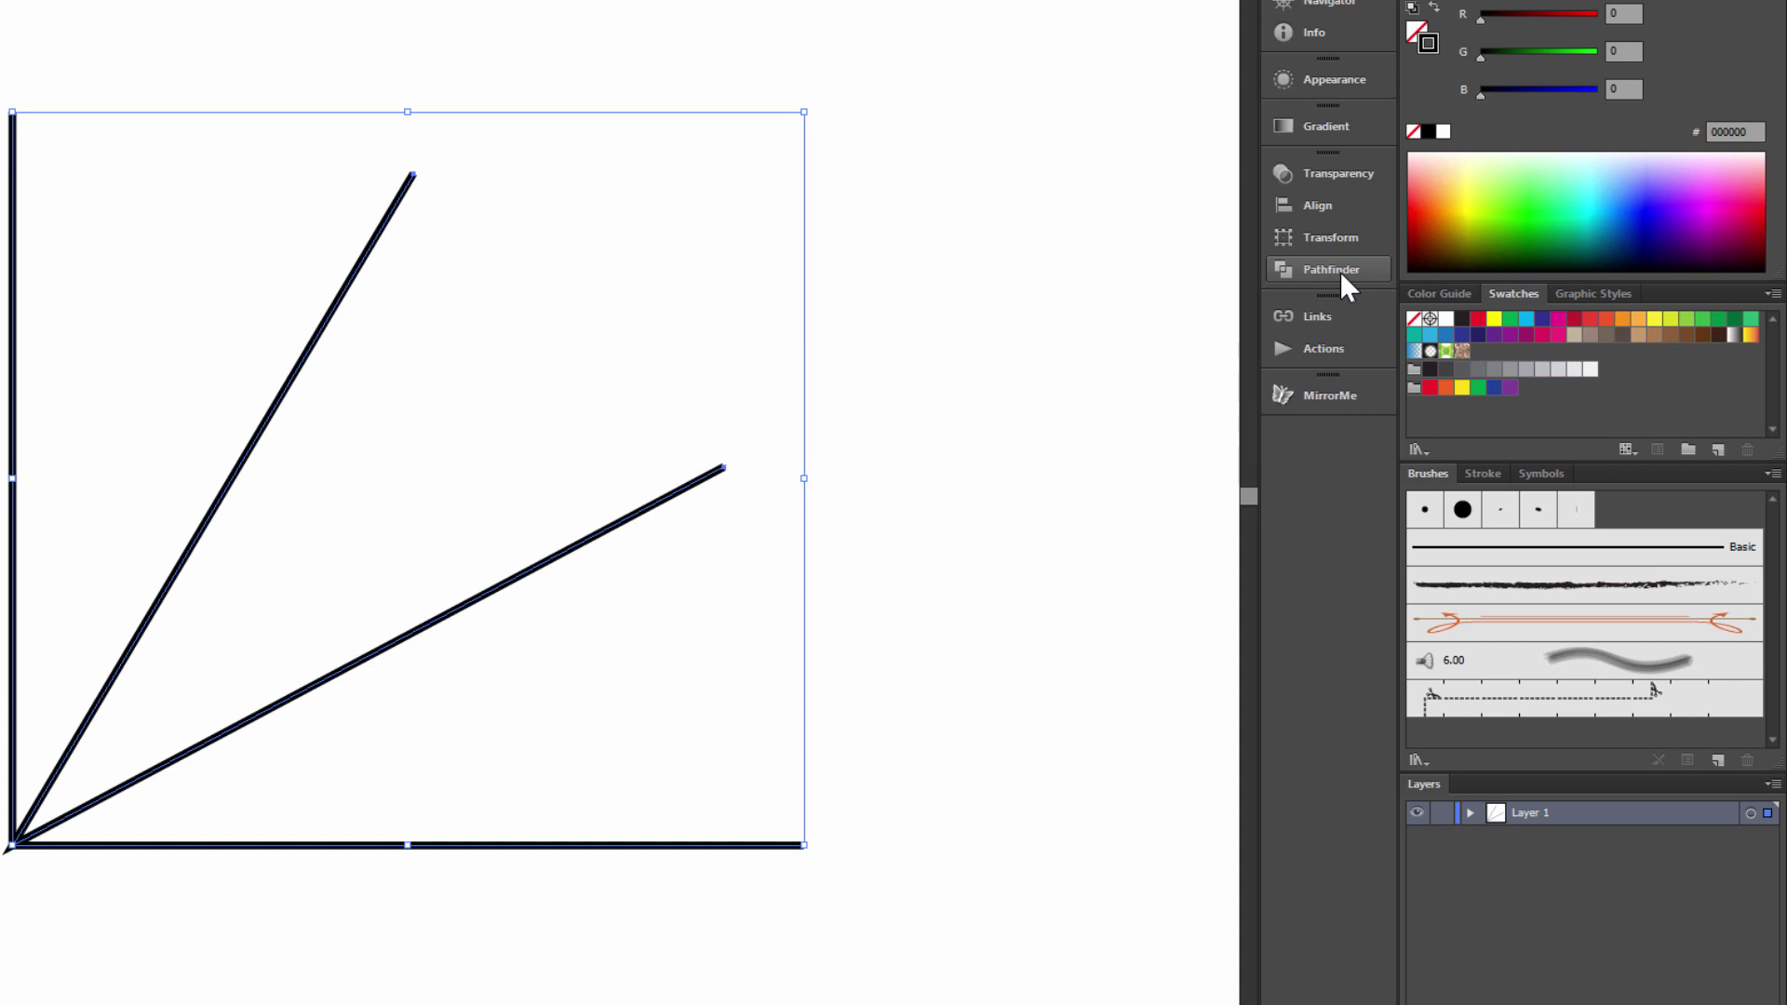
pyautogui.click(1341, 270)
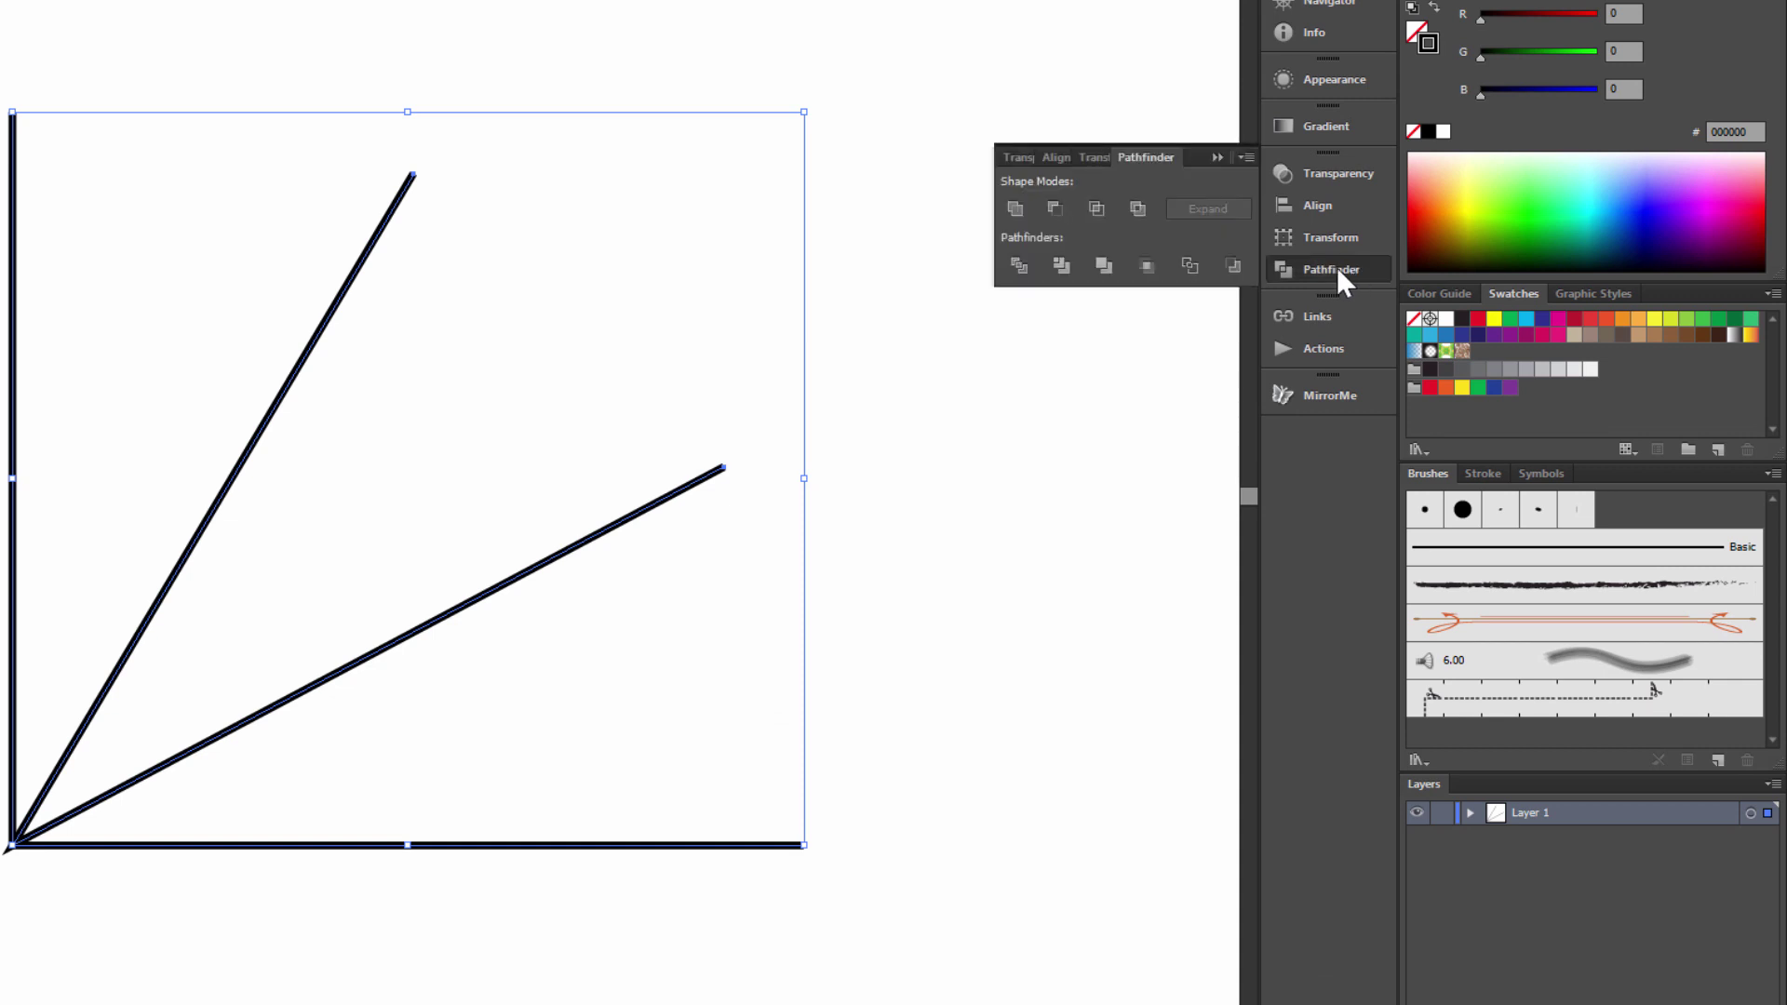
pyautogui.click(1190, 266)
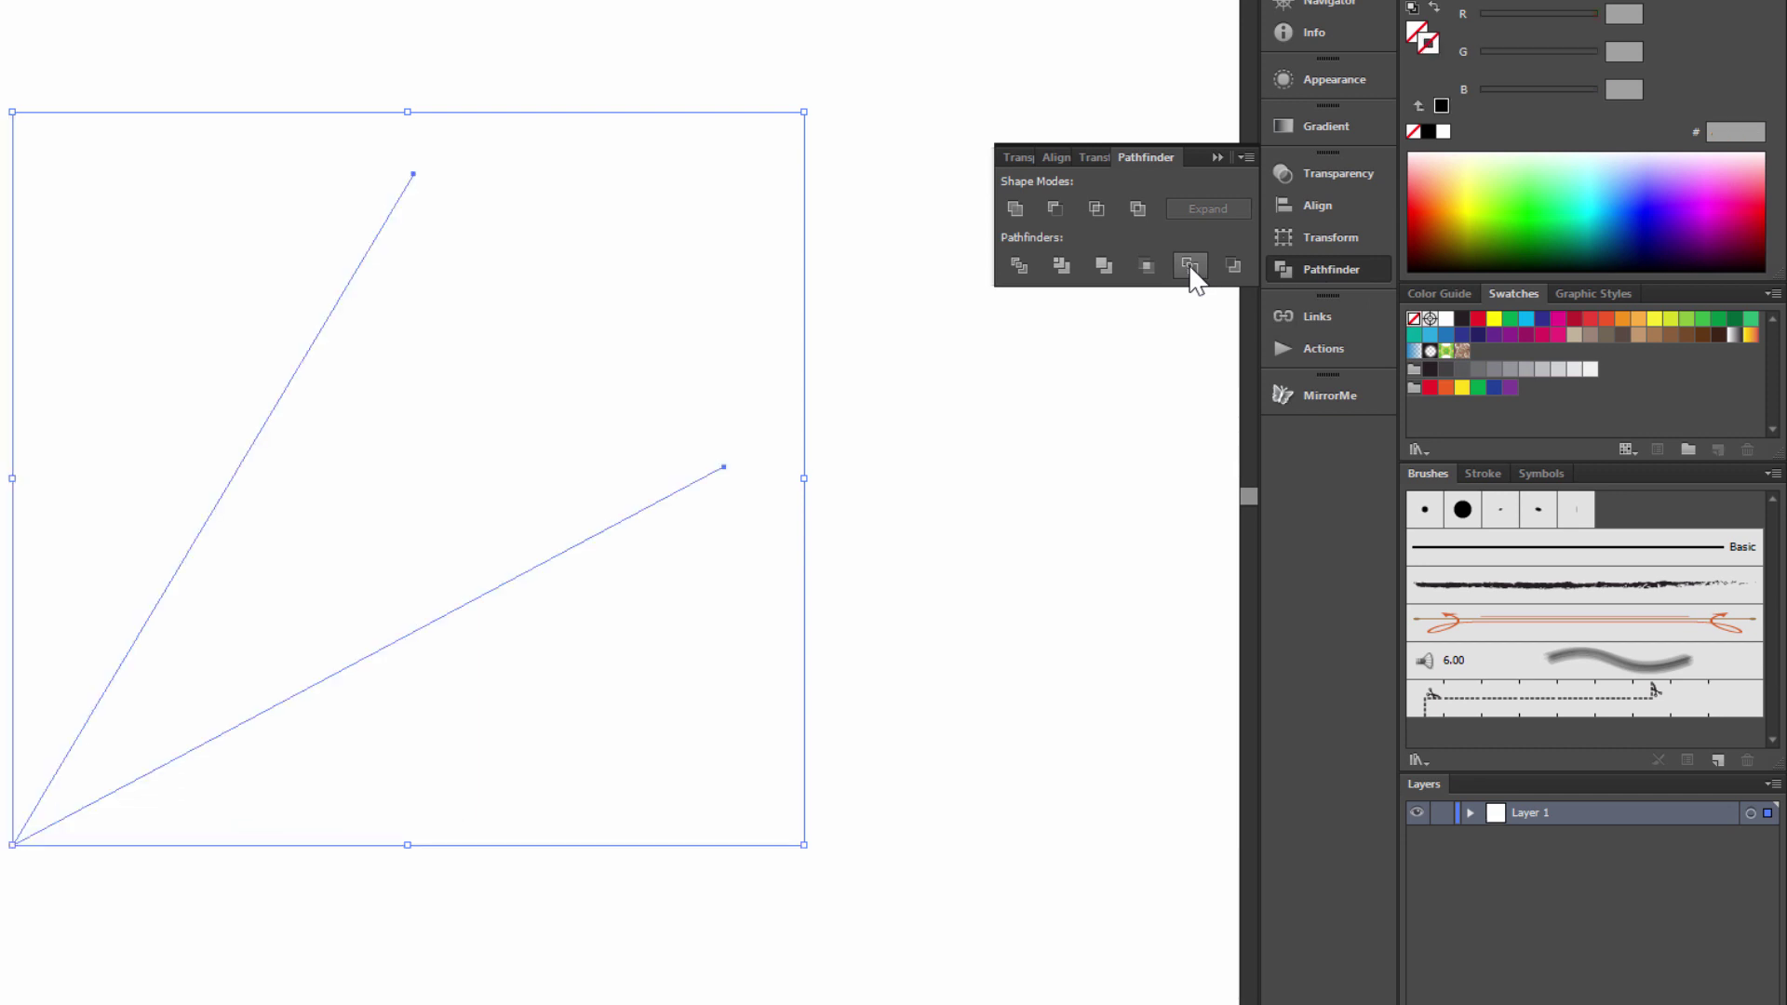
# Set the outlined paths' stroke weight to 2 pt.
pyautogui.click(1493, 473)
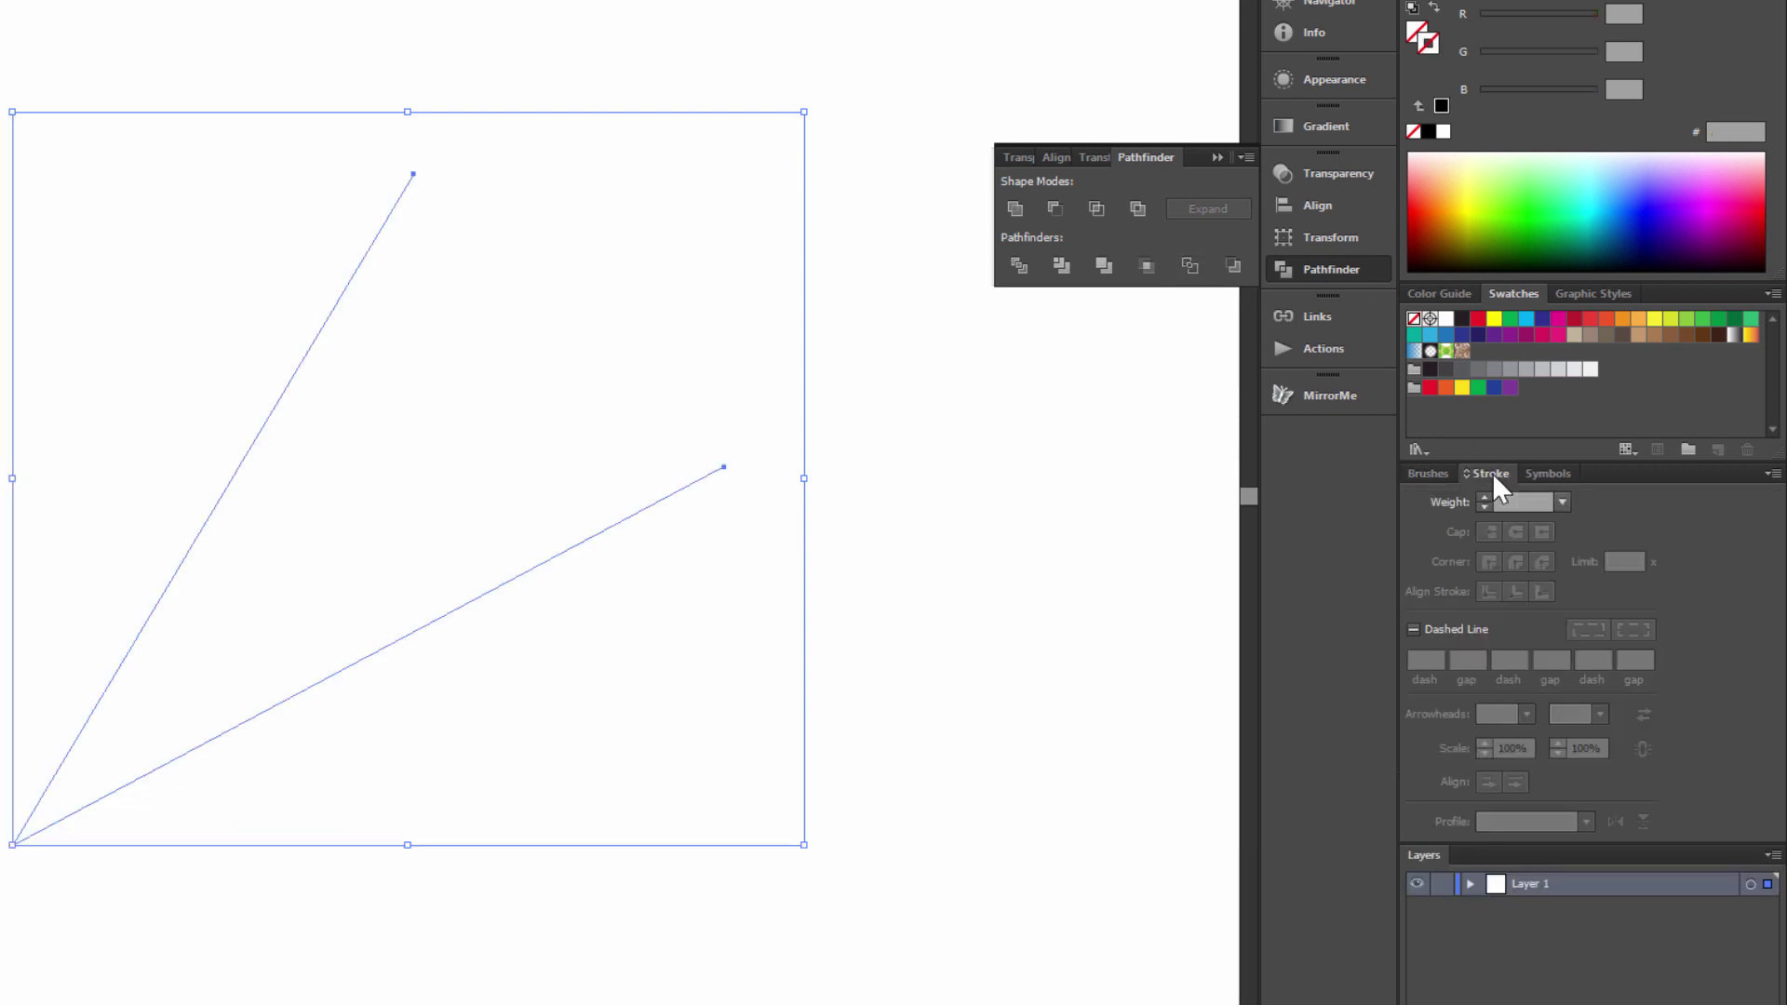
pyautogui.click(1541, 503)
pyautogui.write('2')
pyautogui.press('Return')
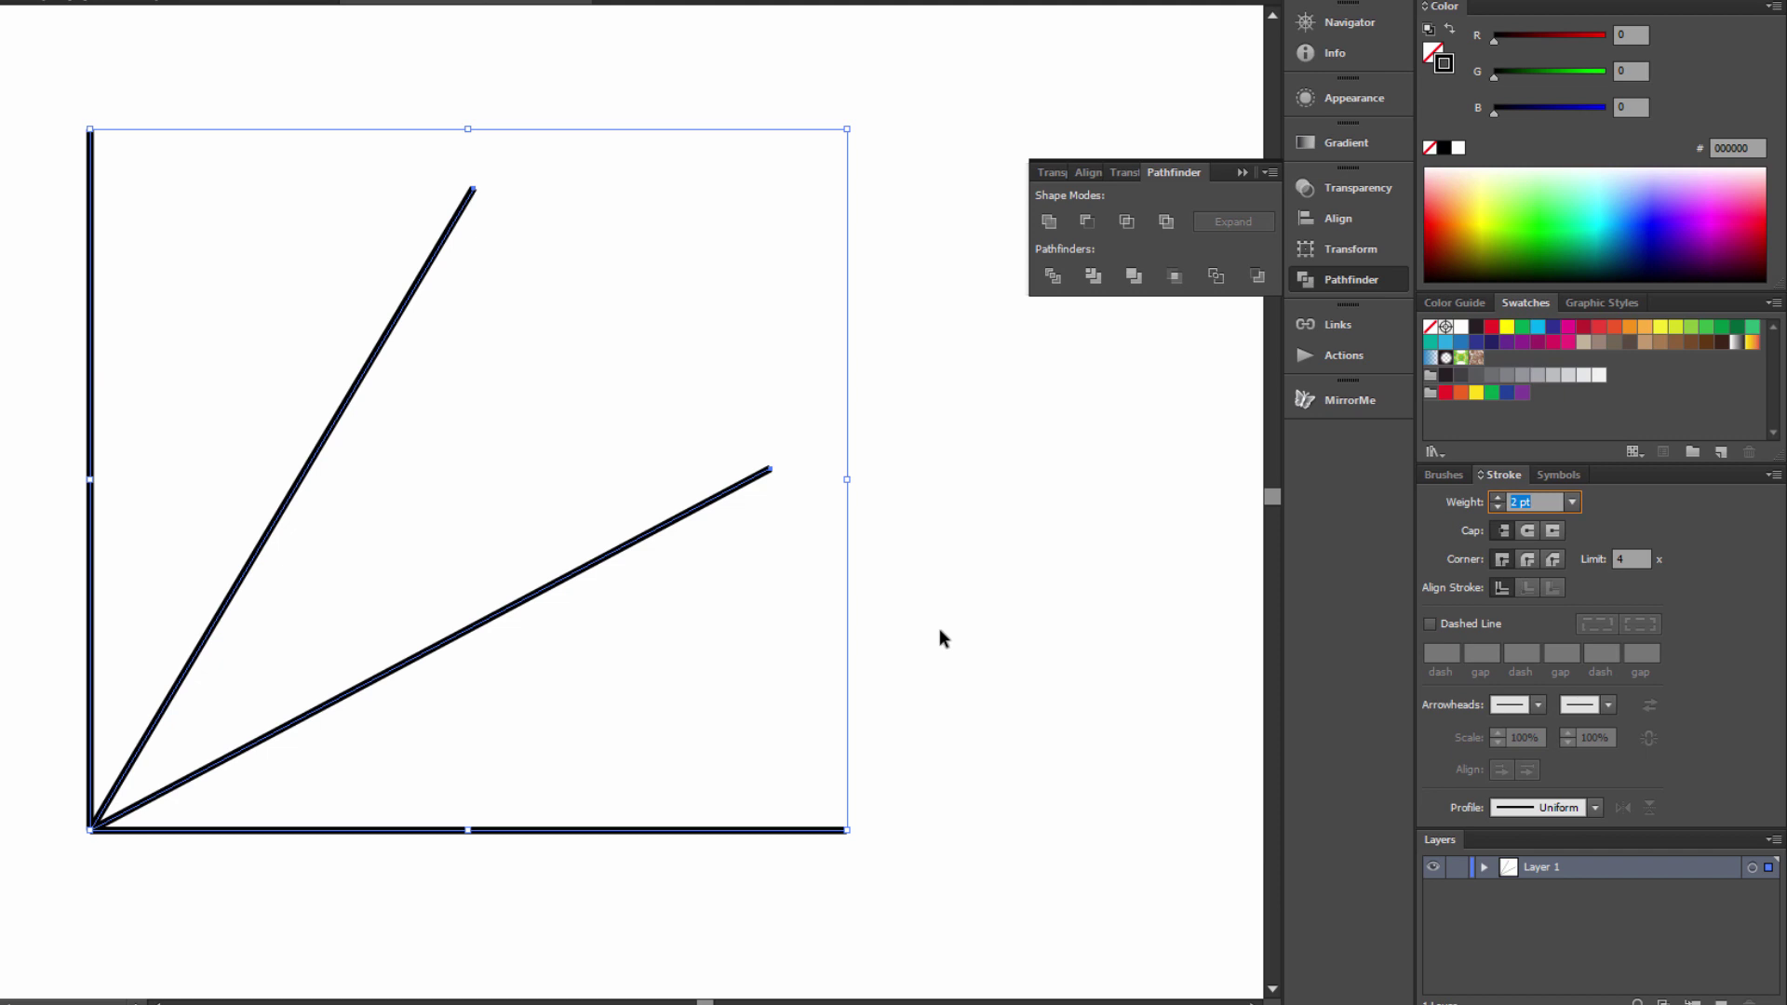
pyautogui.click(842, 708)
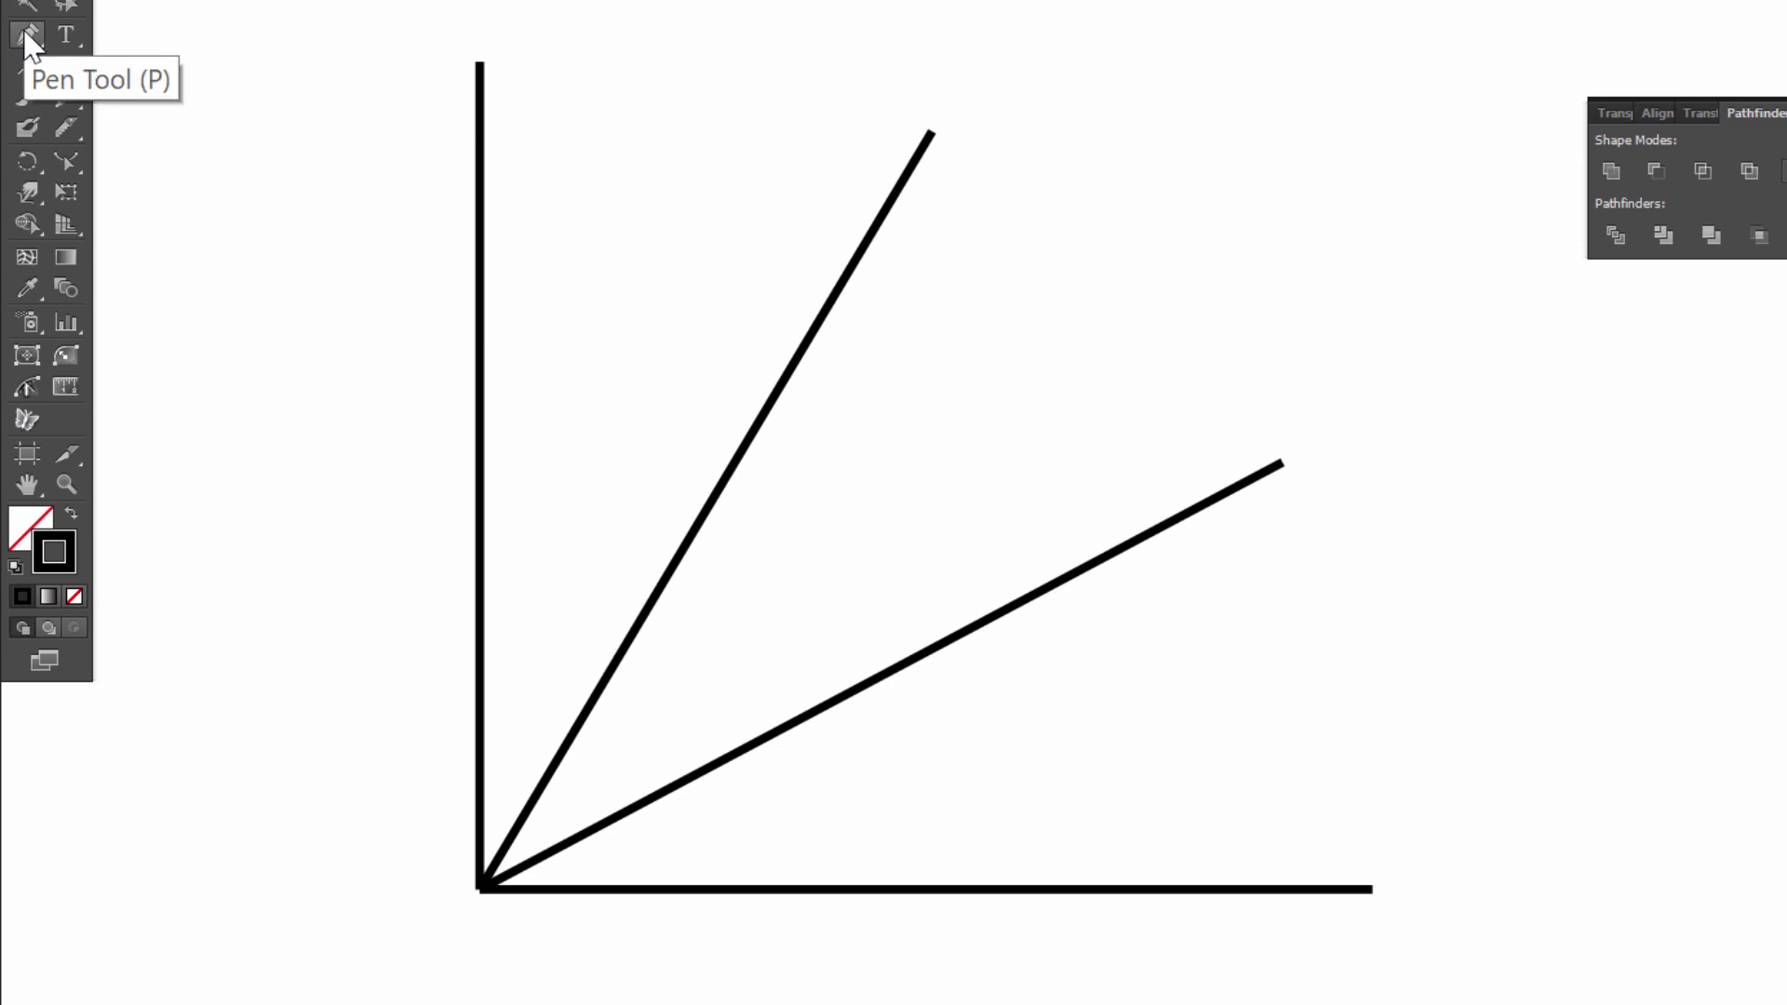
# Draw the innermost strand from the vertical line across both diagonals to the bottom line.
pyautogui.click(26, 35)
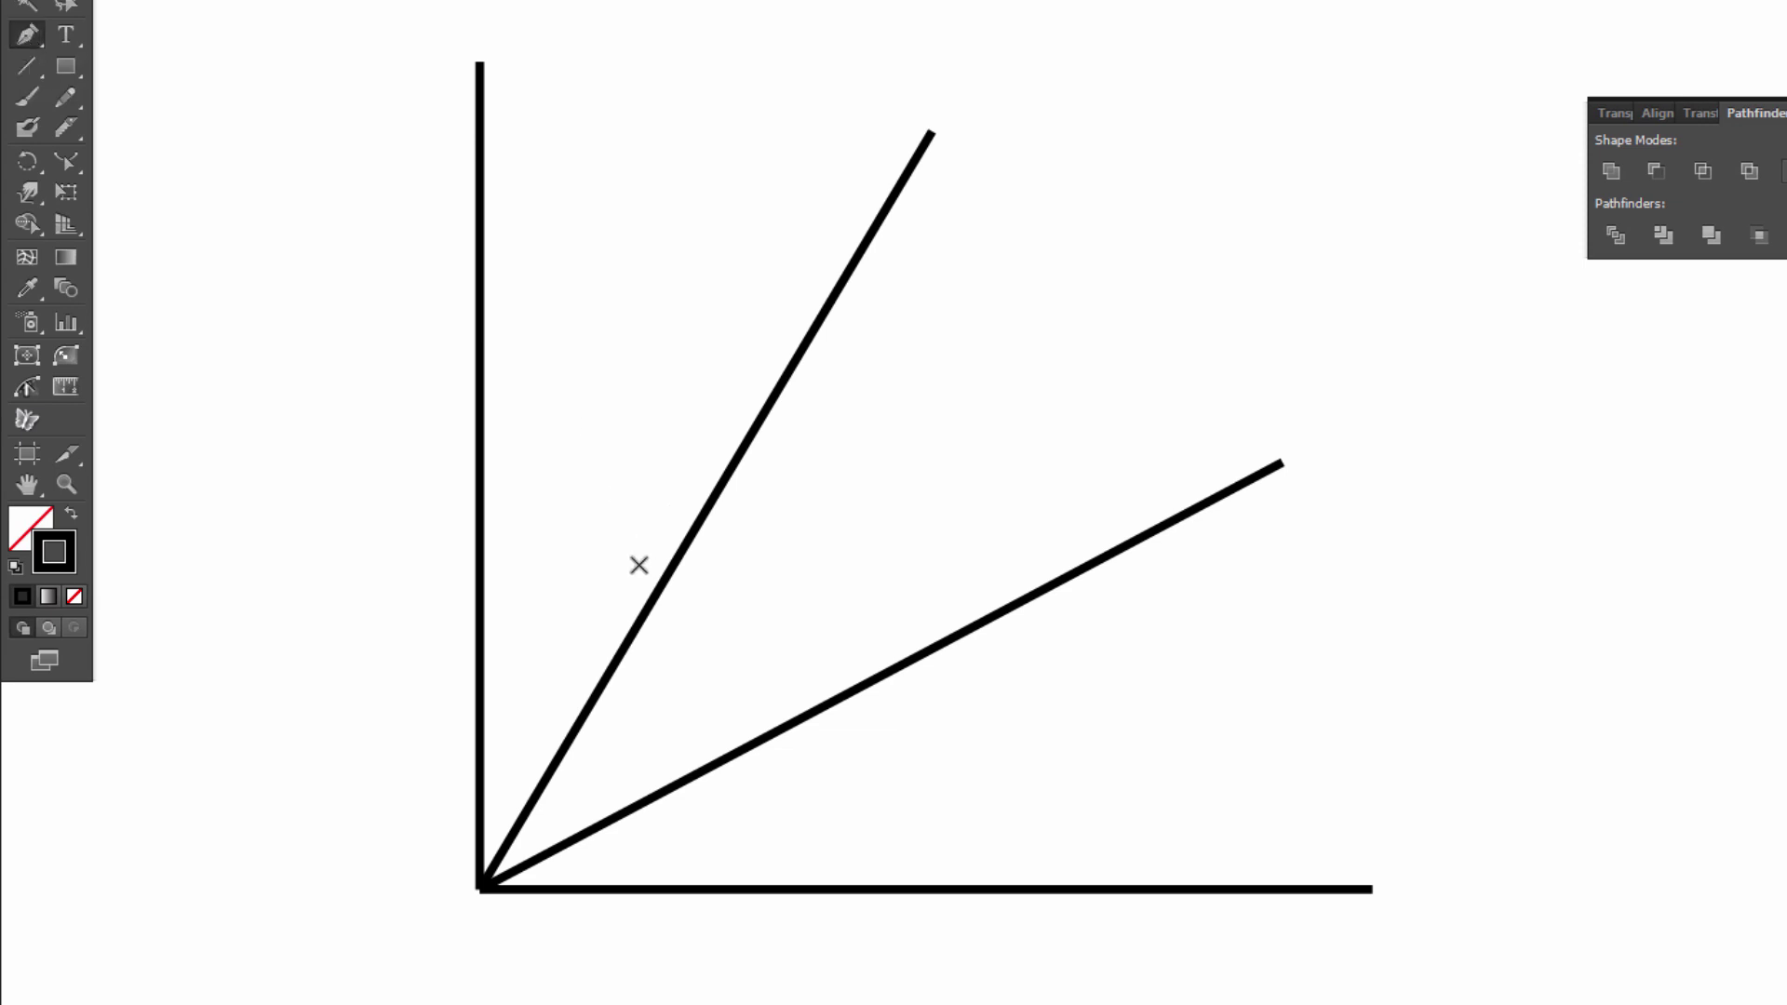
pyautogui.click(480, 652)
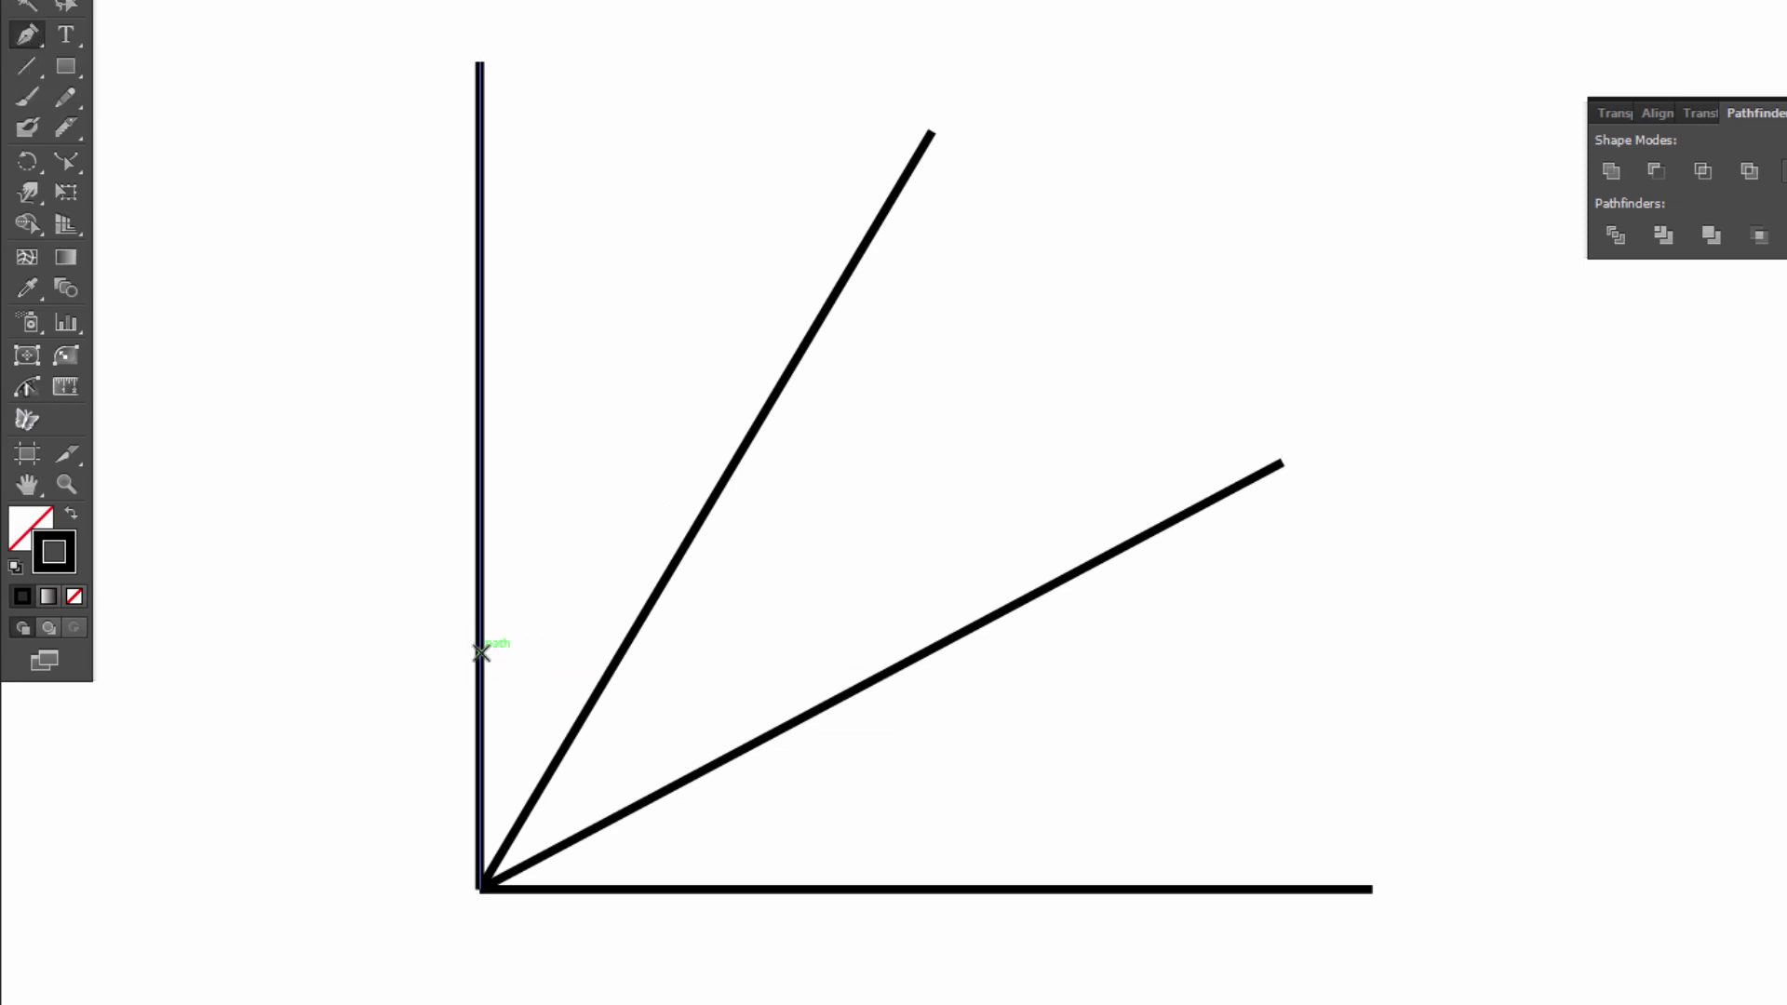
pyautogui.click(607, 676)
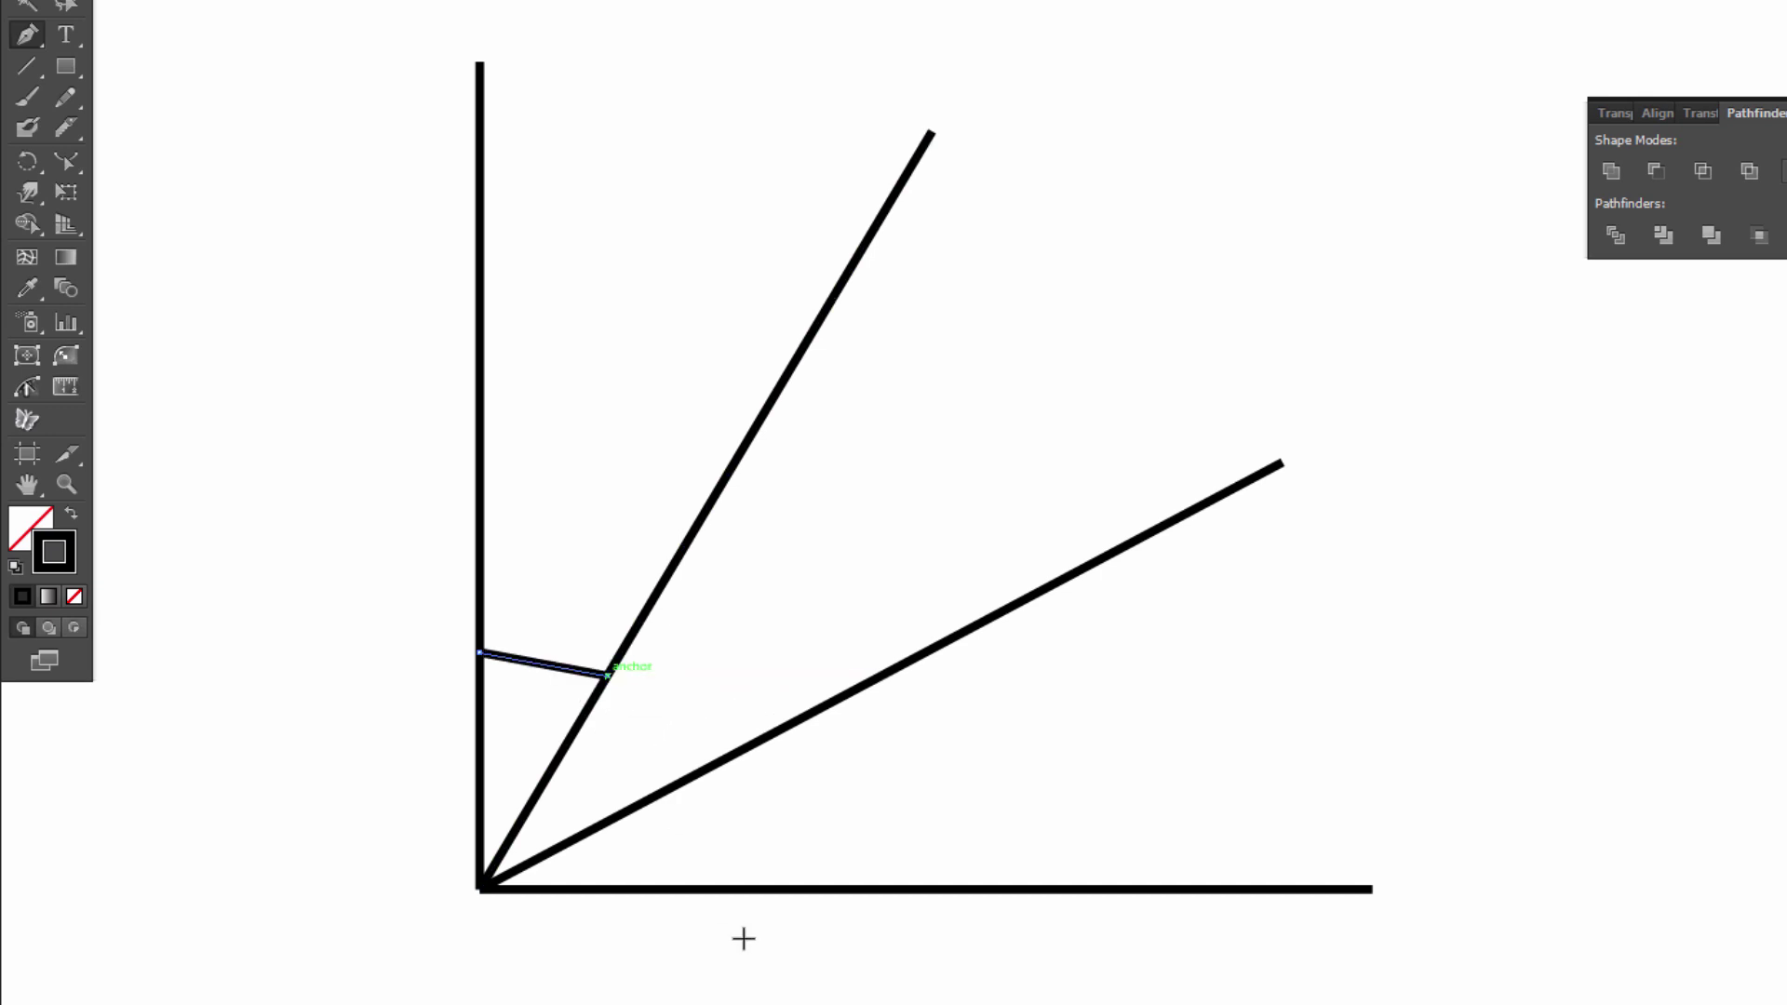
pyautogui.click(665, 790)
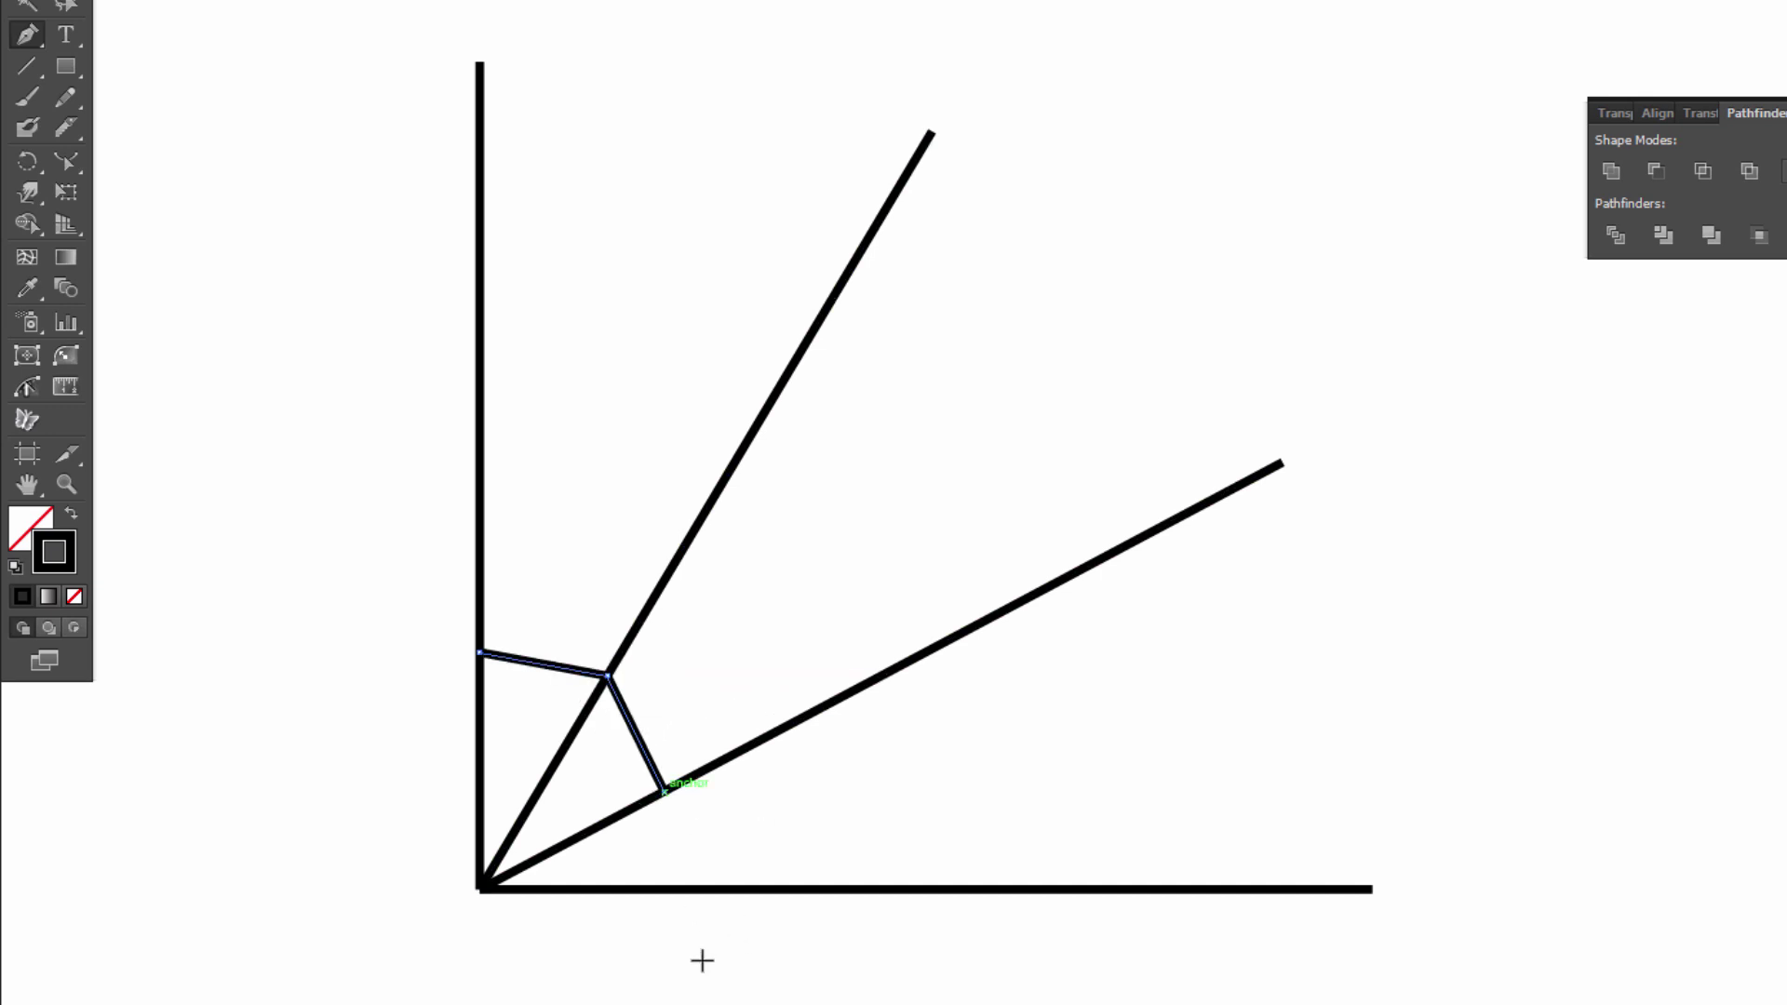
pyautogui.click(670, 888)
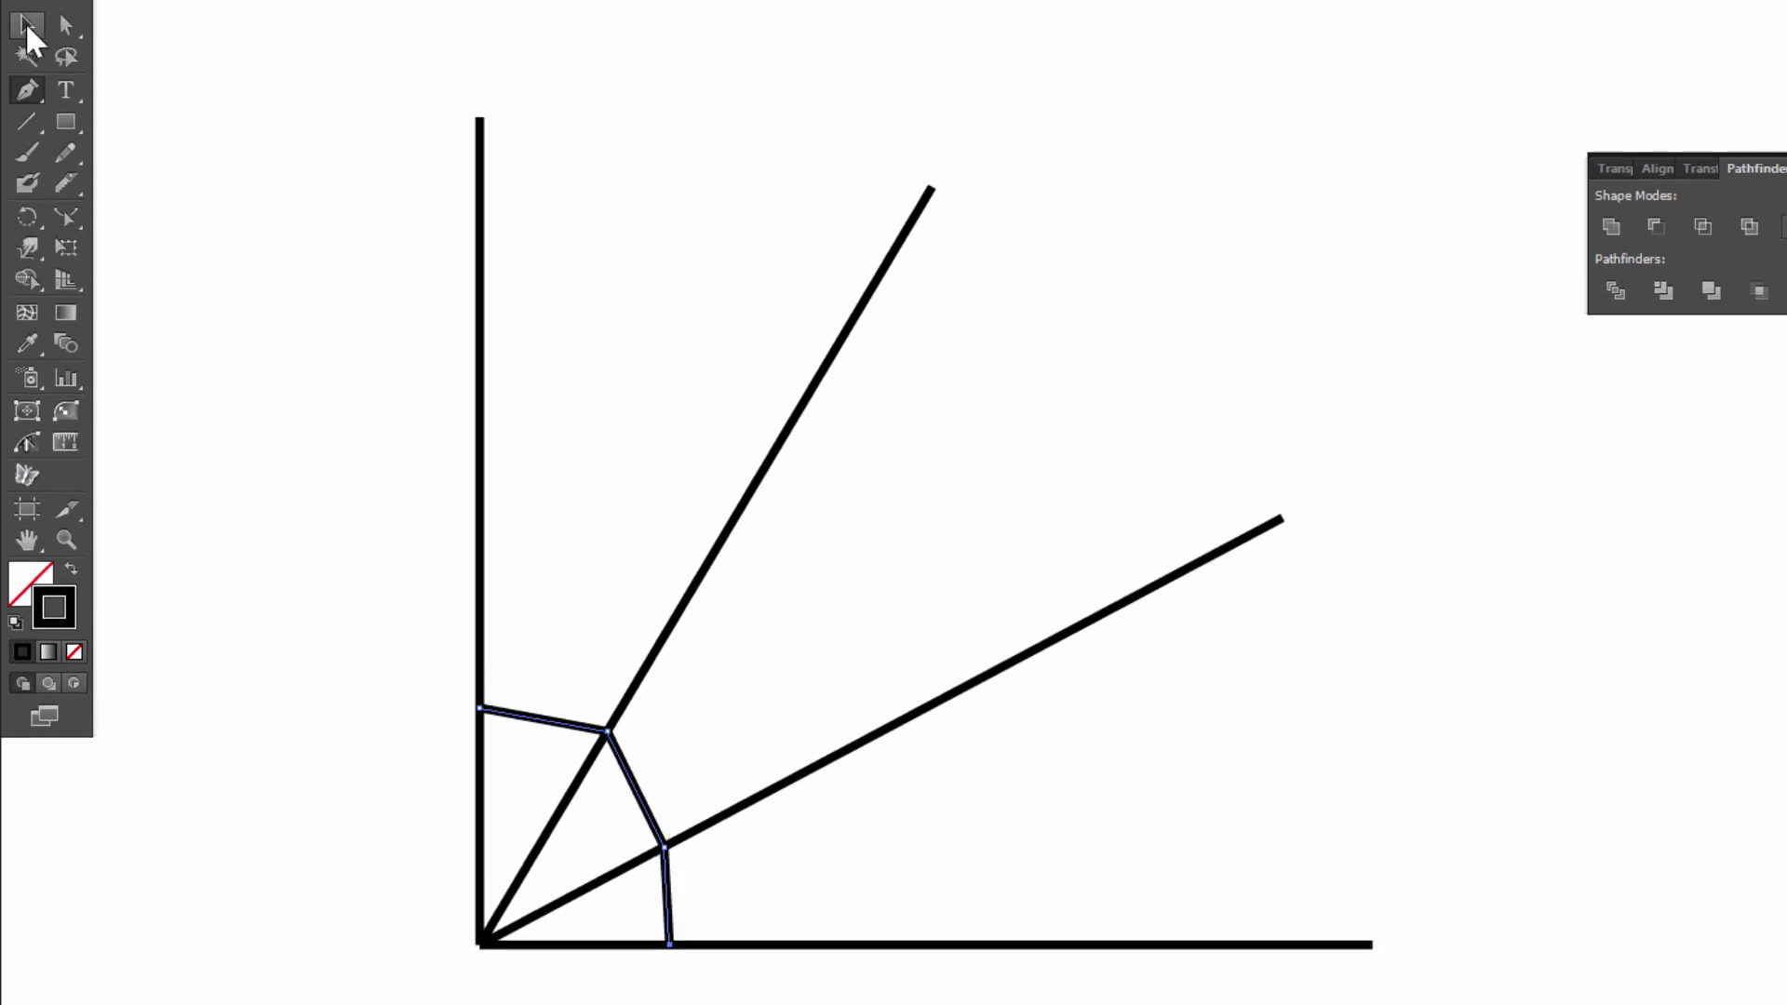
pyautogui.click(26, 4)
pyautogui.click(229, 135)
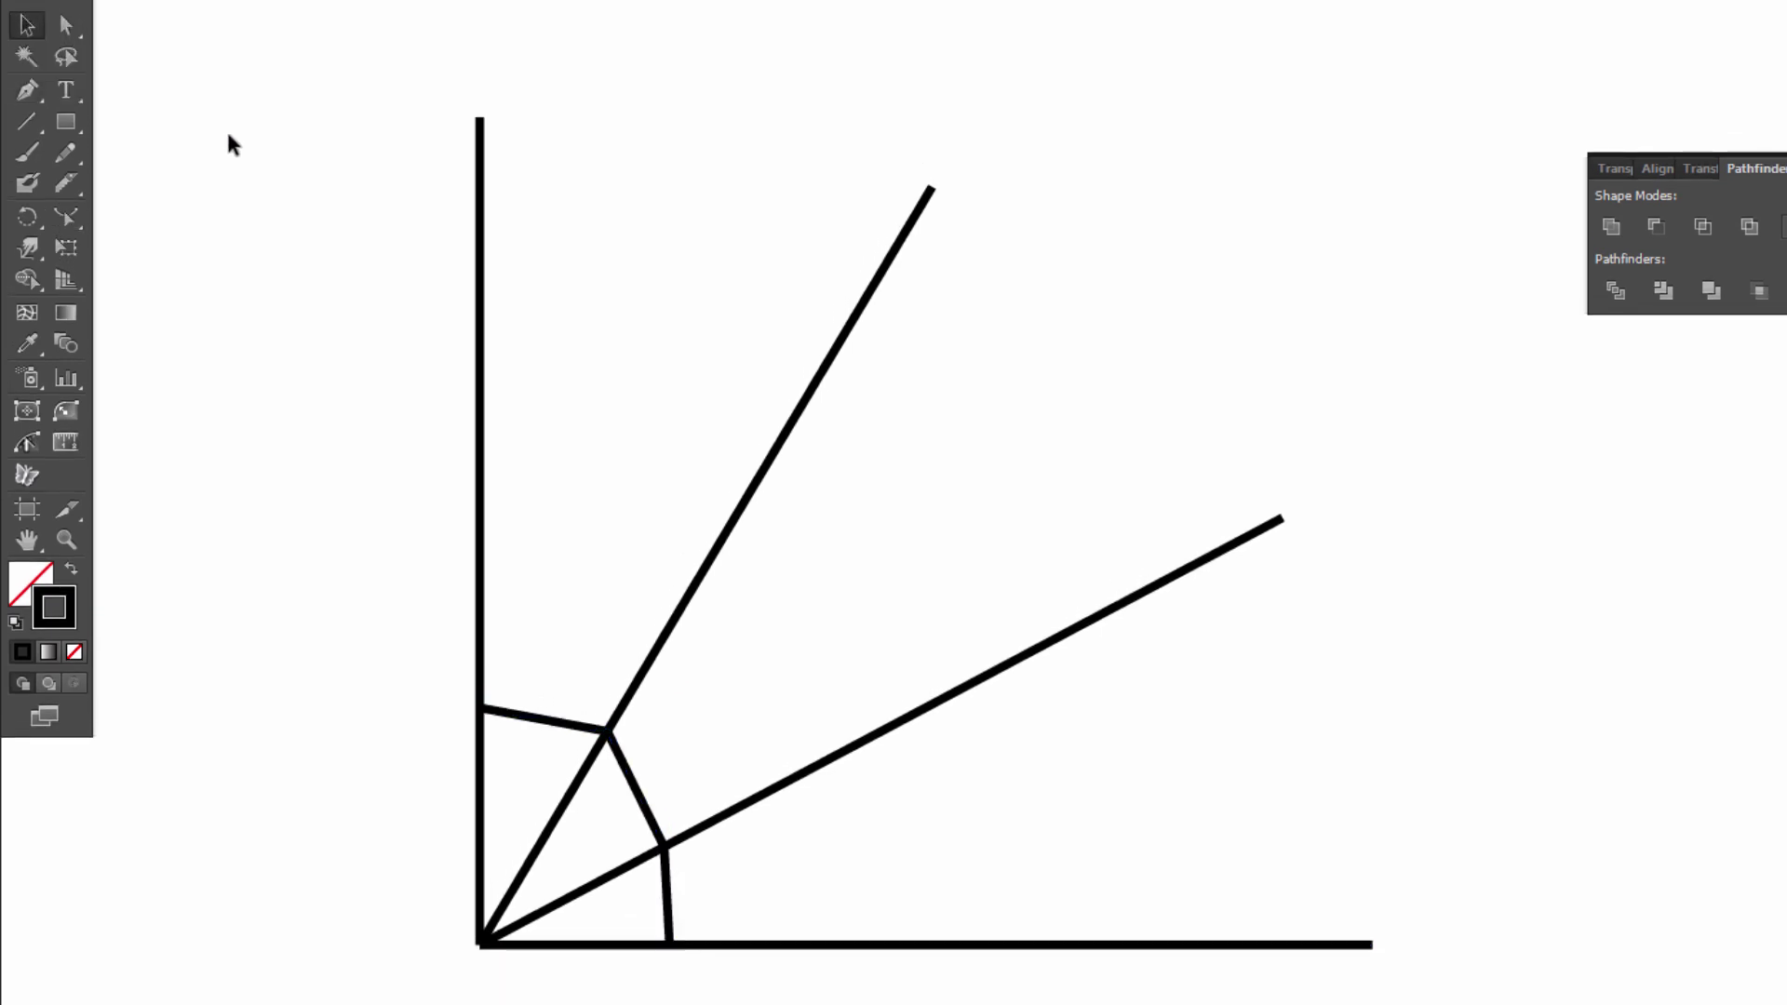
# Add a second connecting strand farther out across all four threads.
pyautogui.click(31, 84)
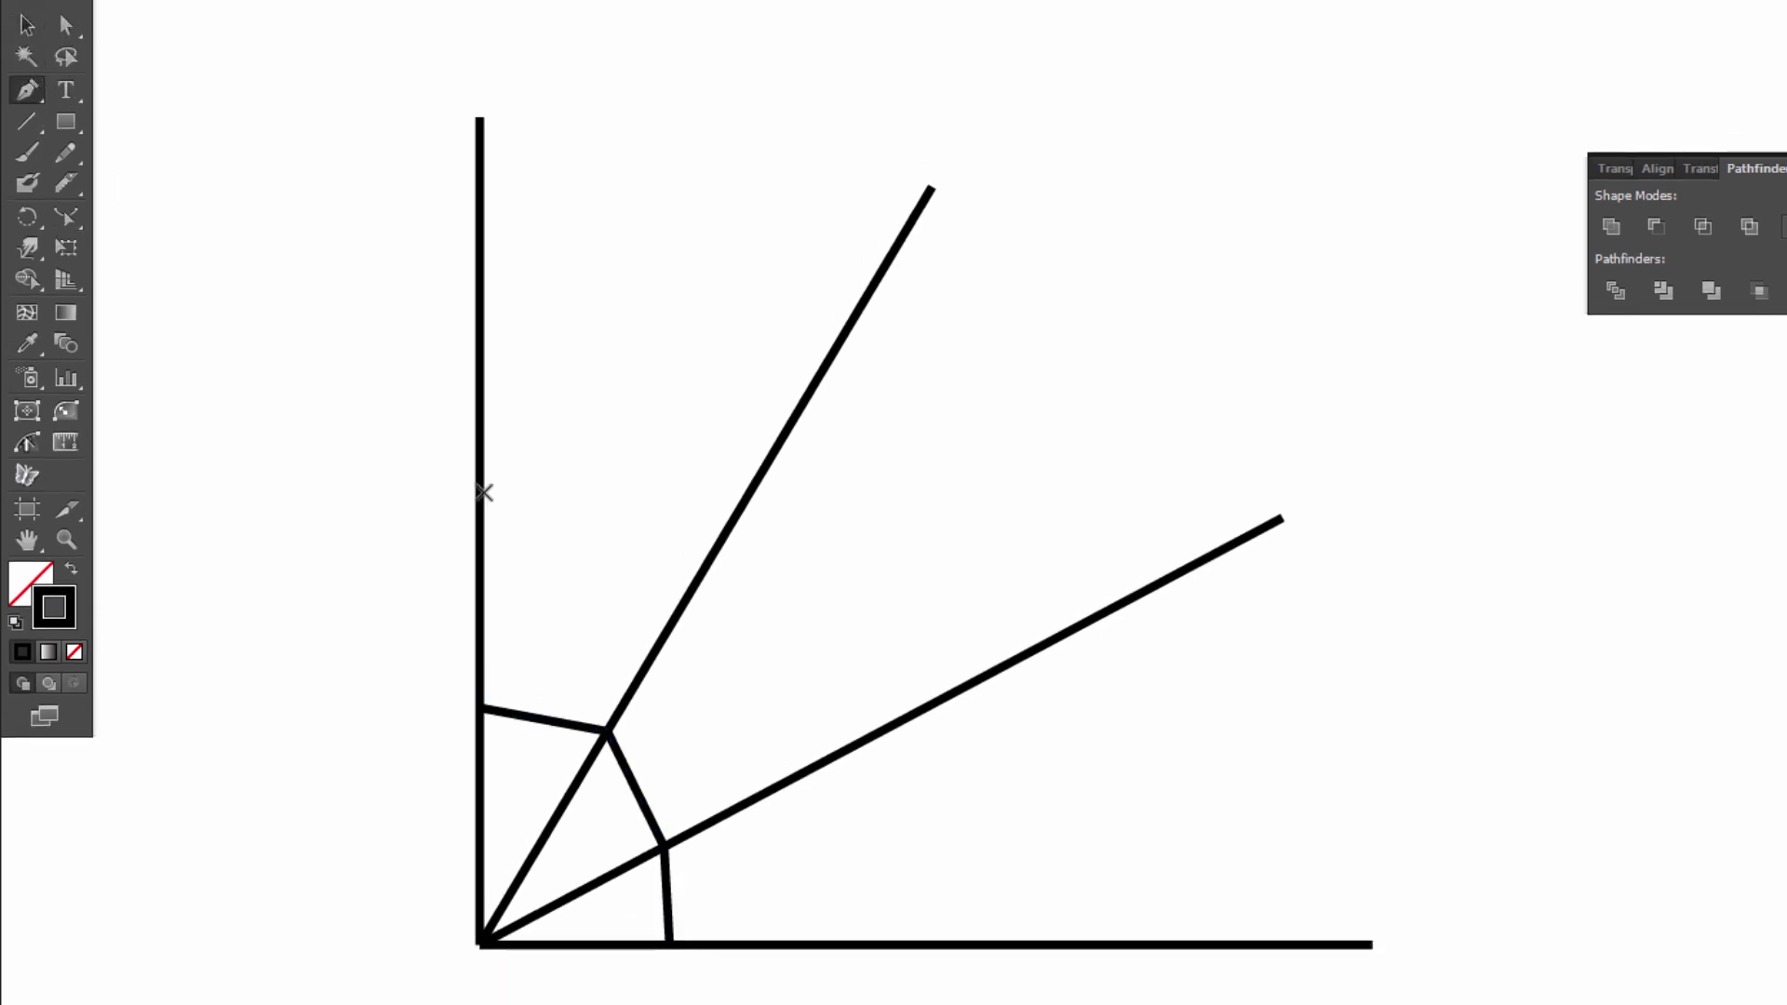
pyautogui.click(478, 556)
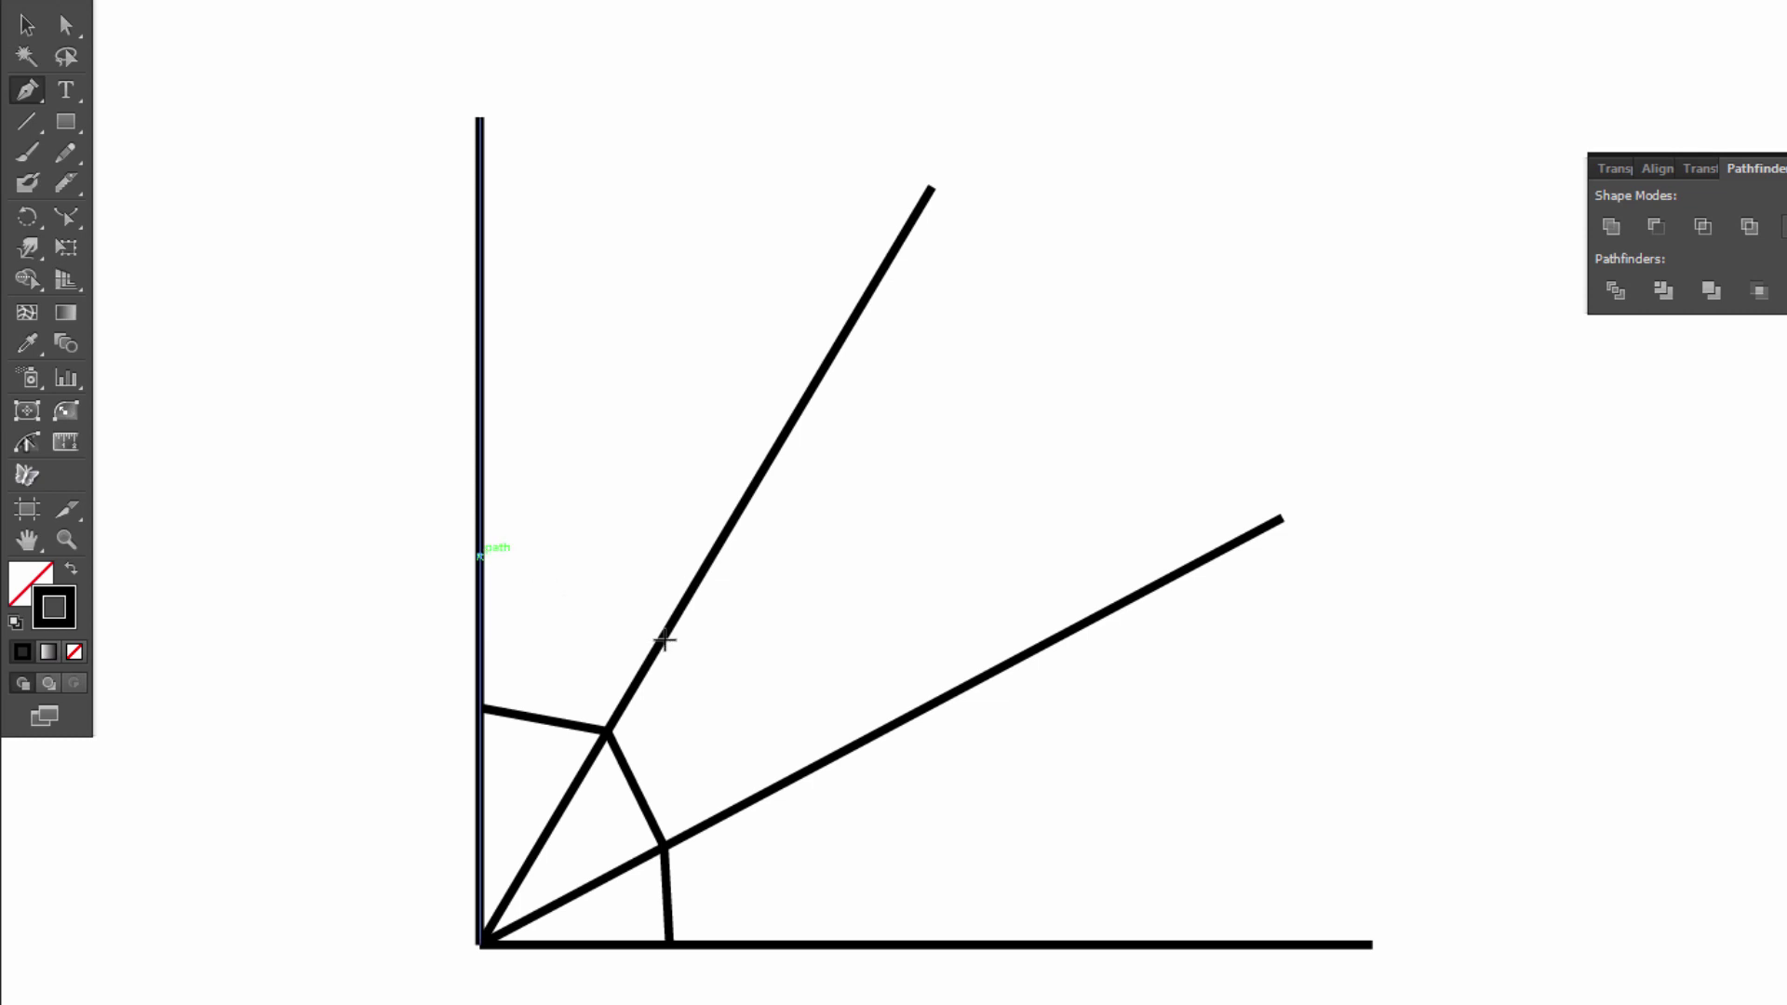
pyautogui.click(706, 564)
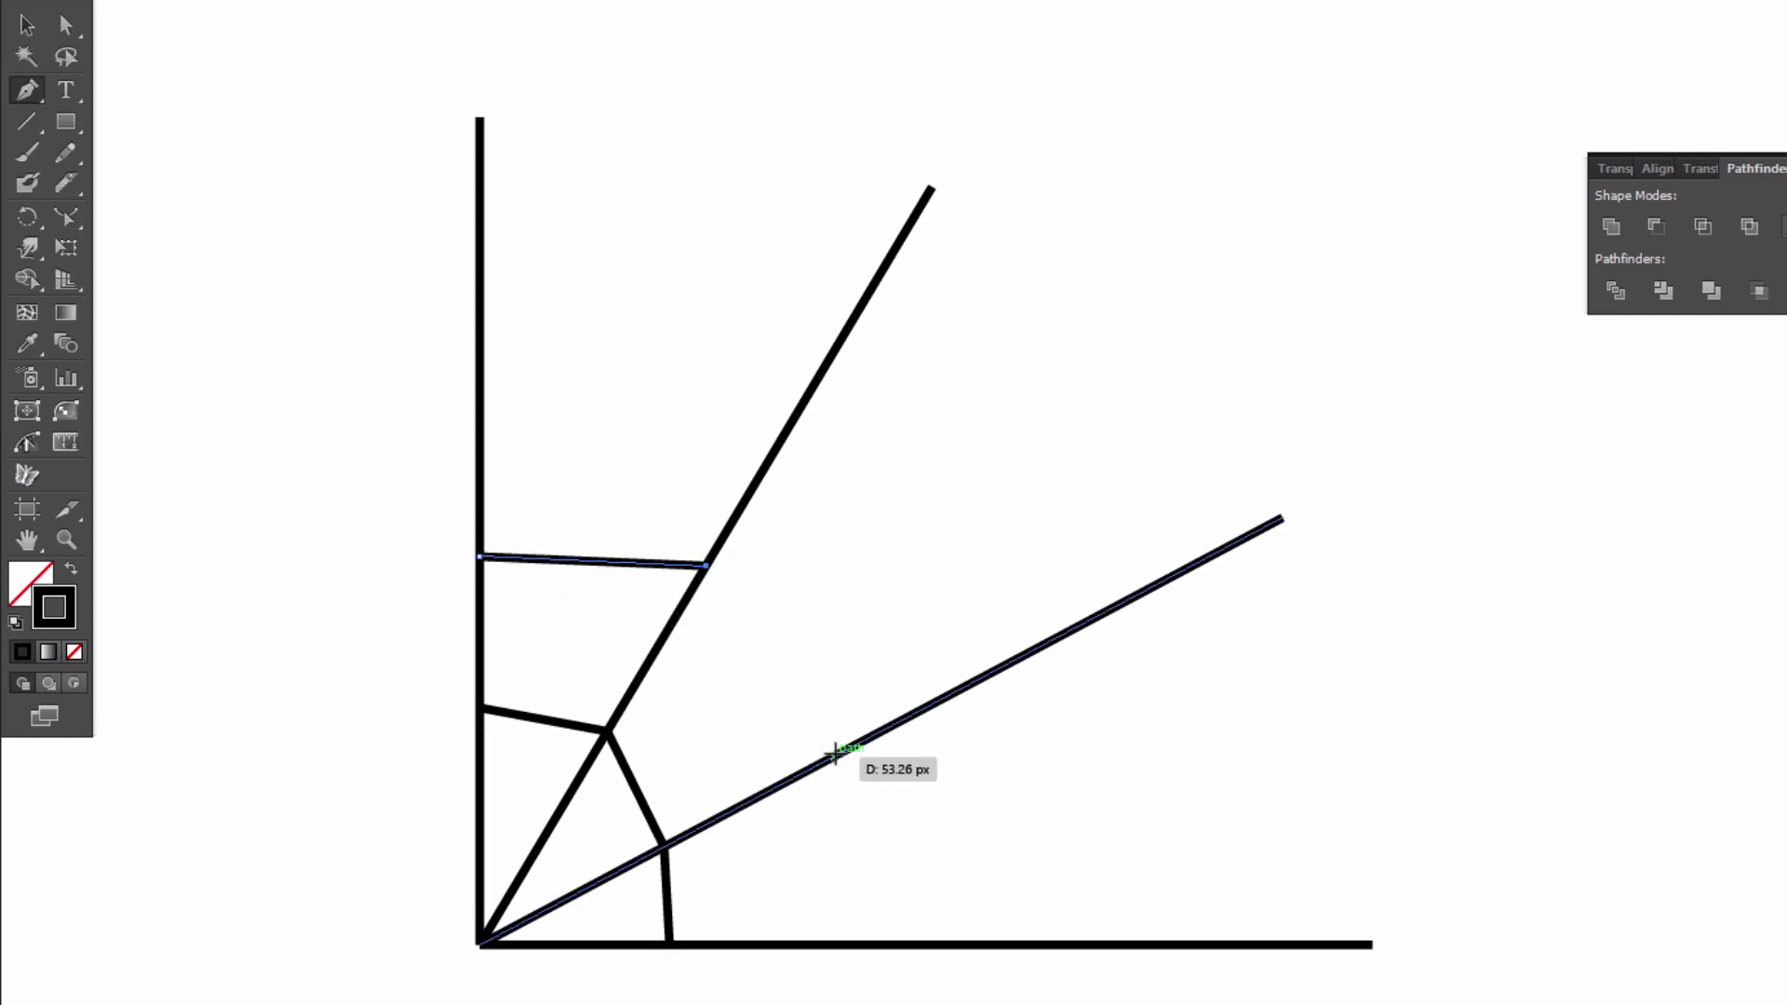
pyautogui.click(837, 752)
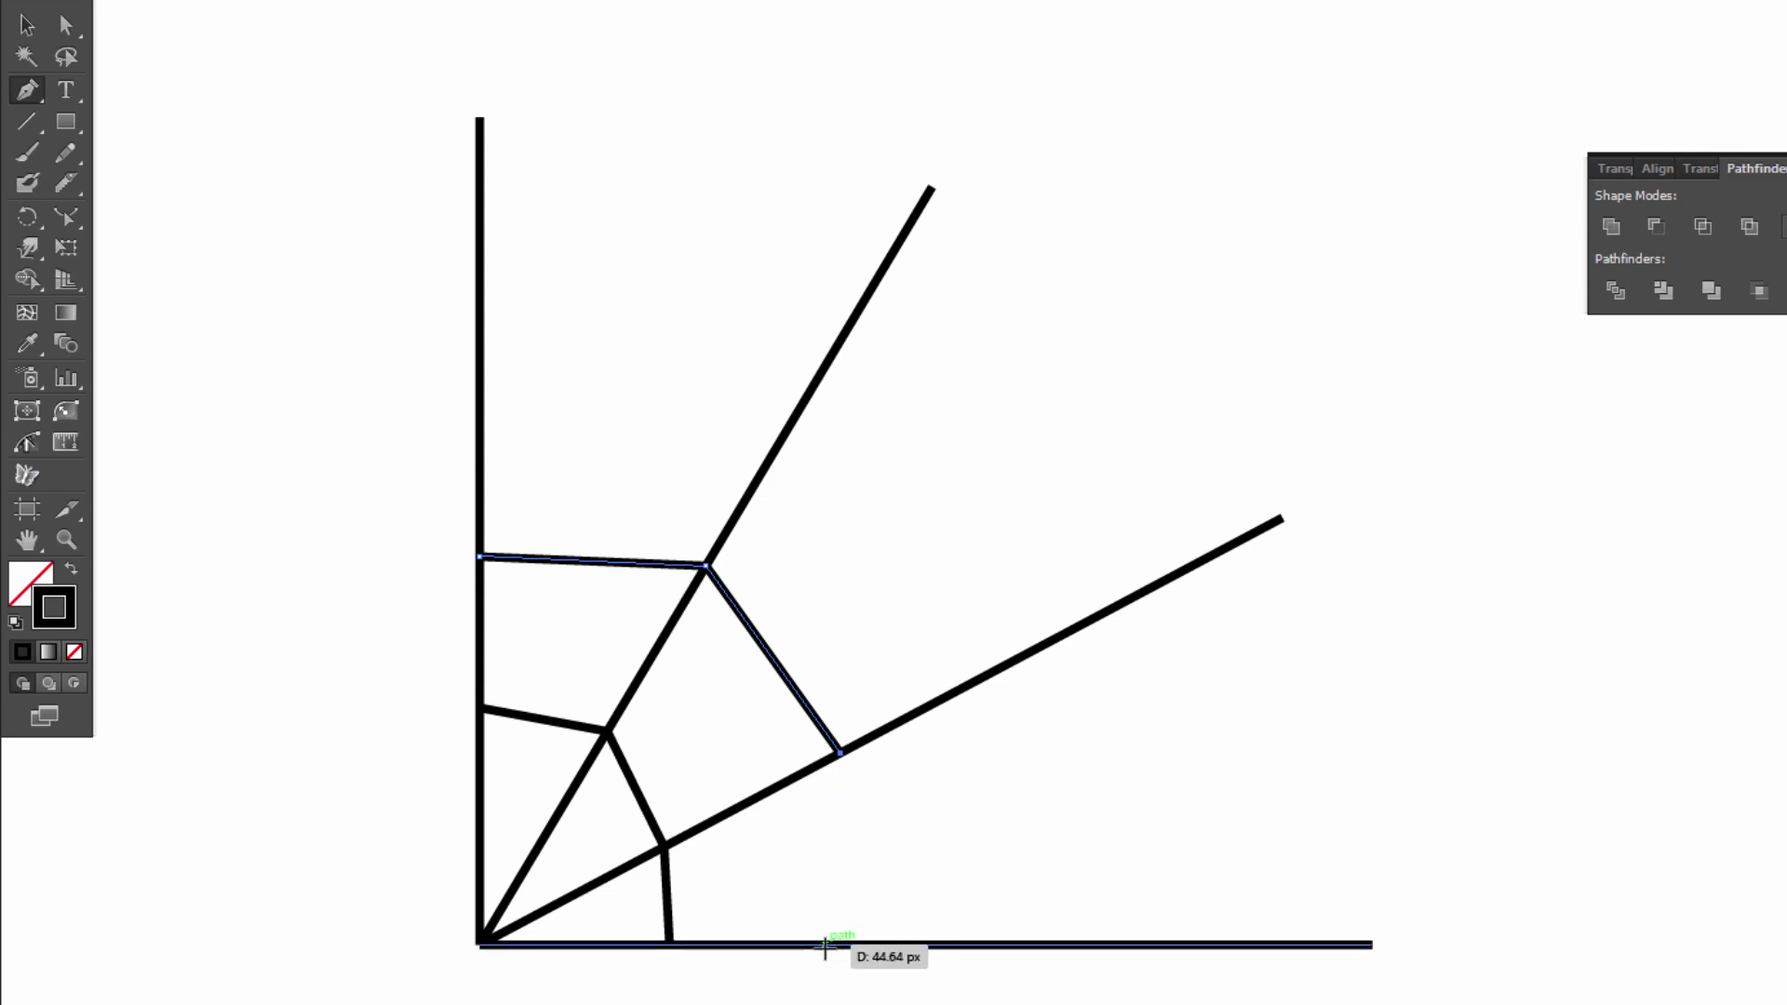
pyautogui.click(825, 945)
pyautogui.click(26, 25)
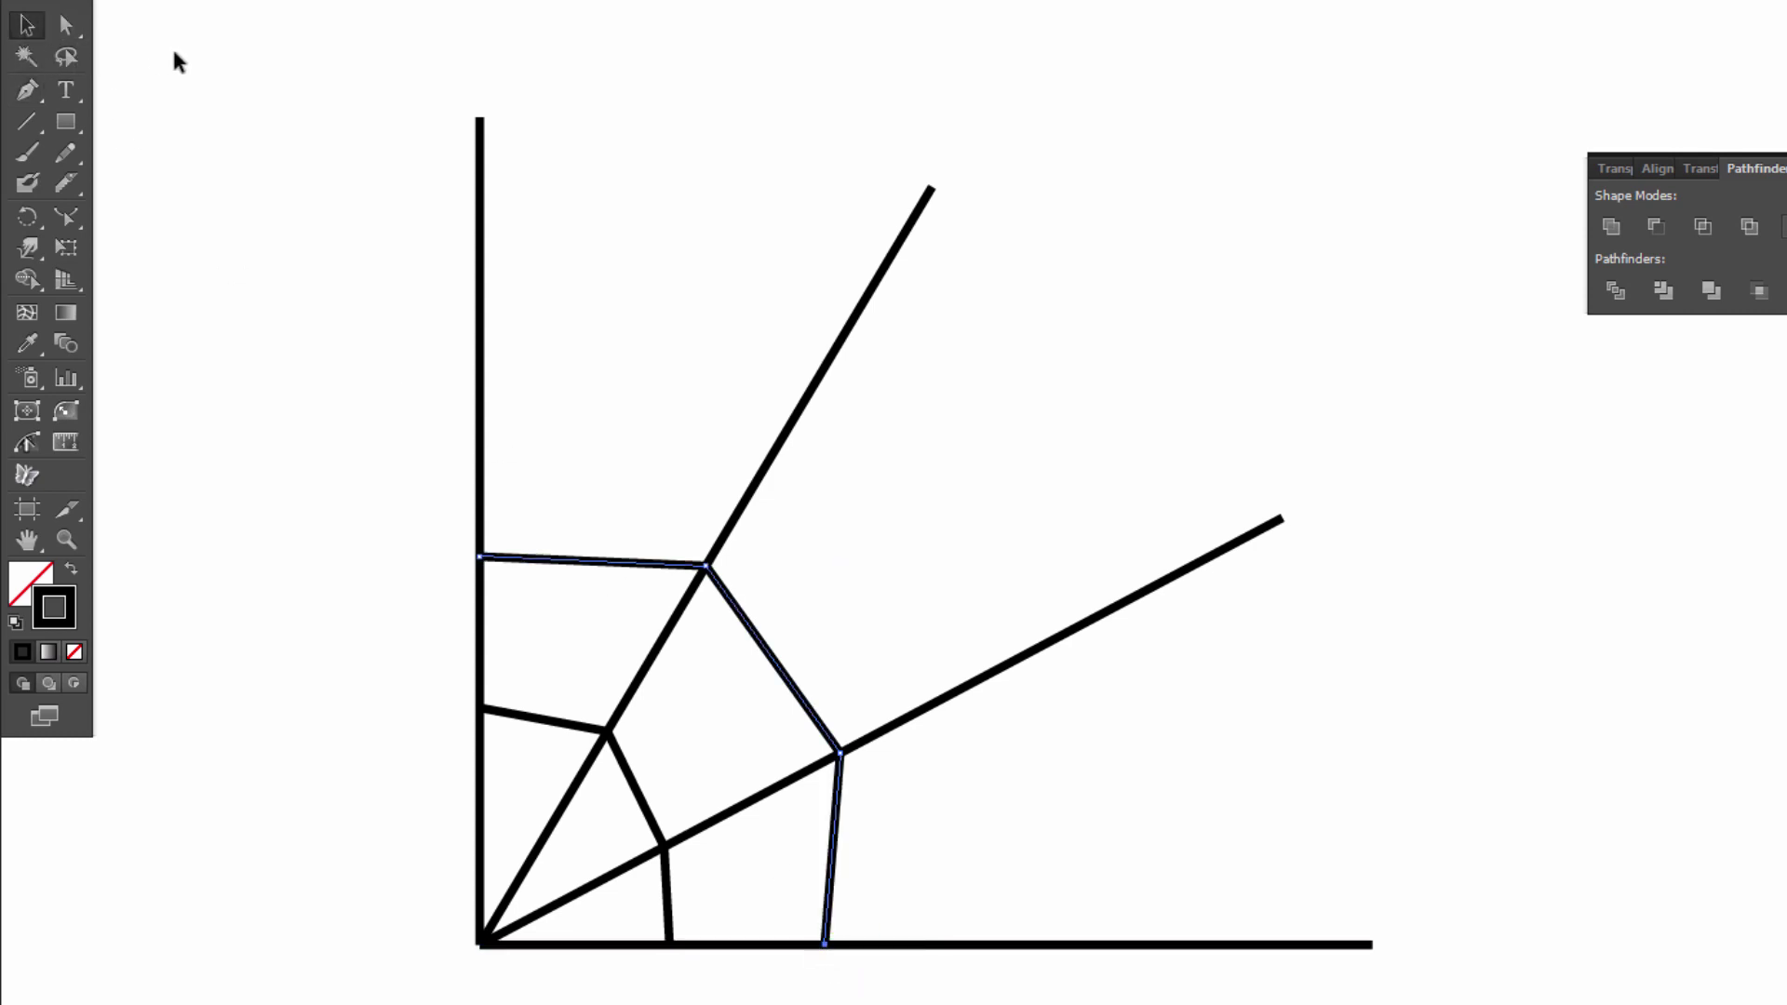
pyautogui.click(270, 67)
# Add a third connecting strand farther out, reaching the bottom line.
pyautogui.click(26, 91)
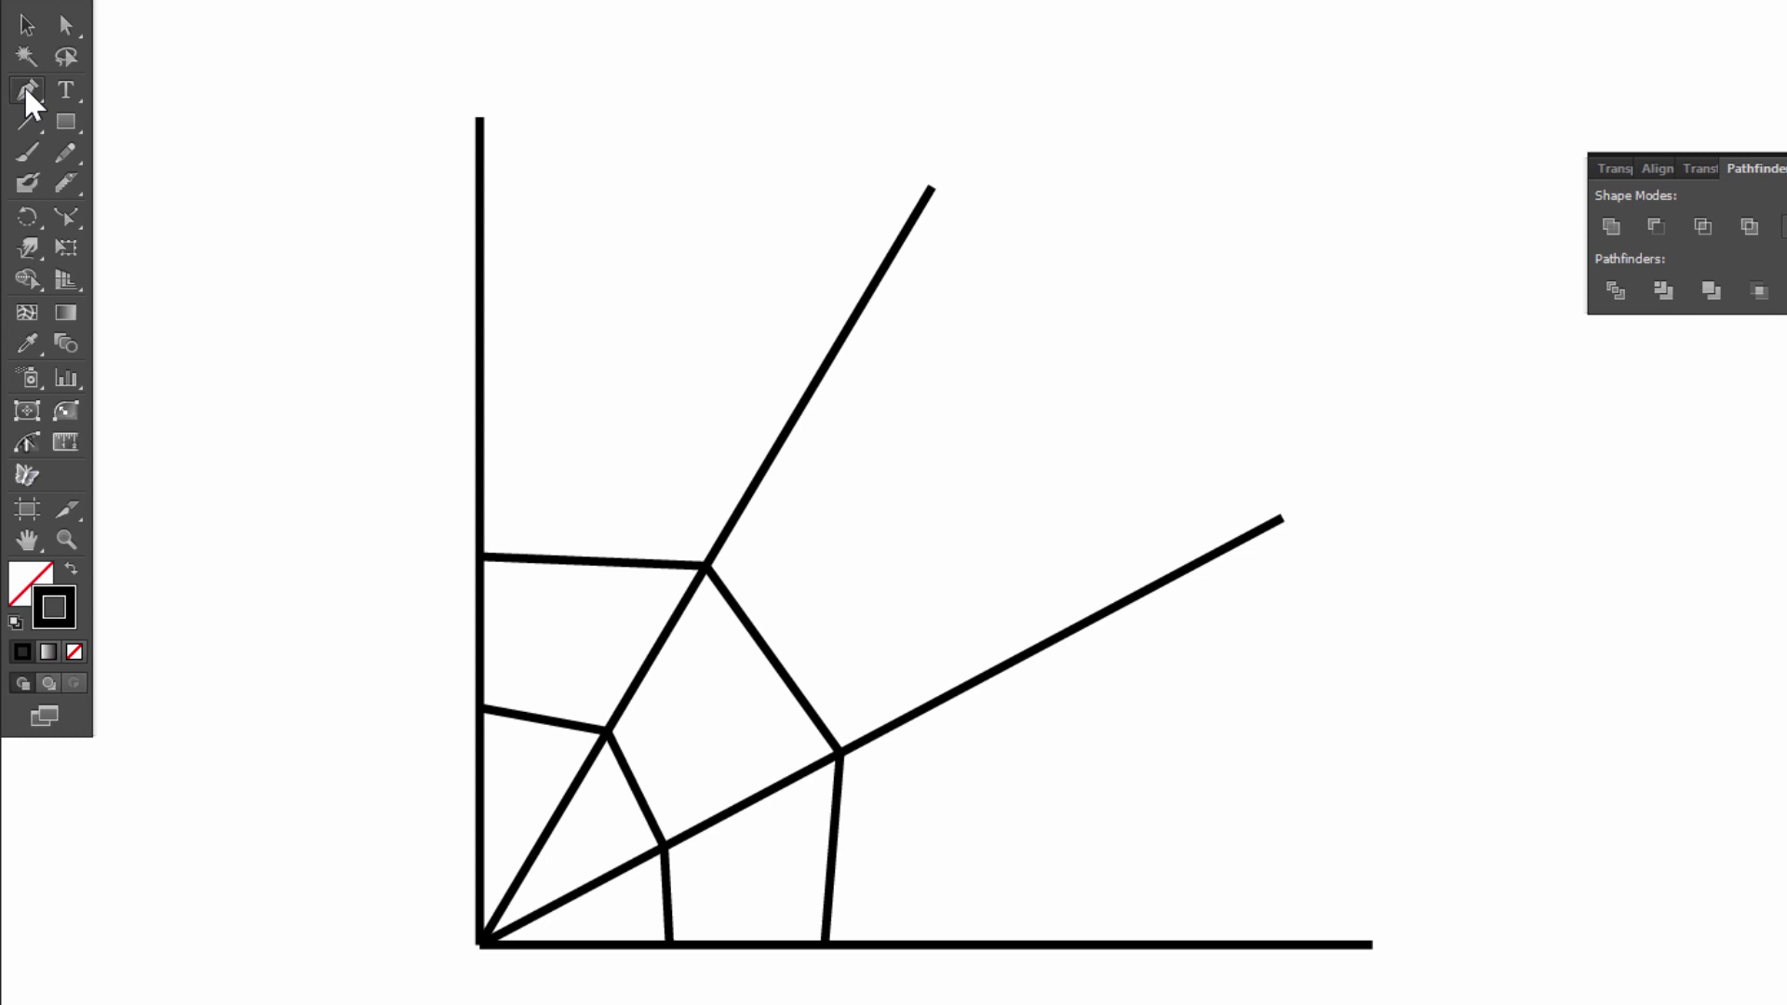
pyautogui.click(478, 394)
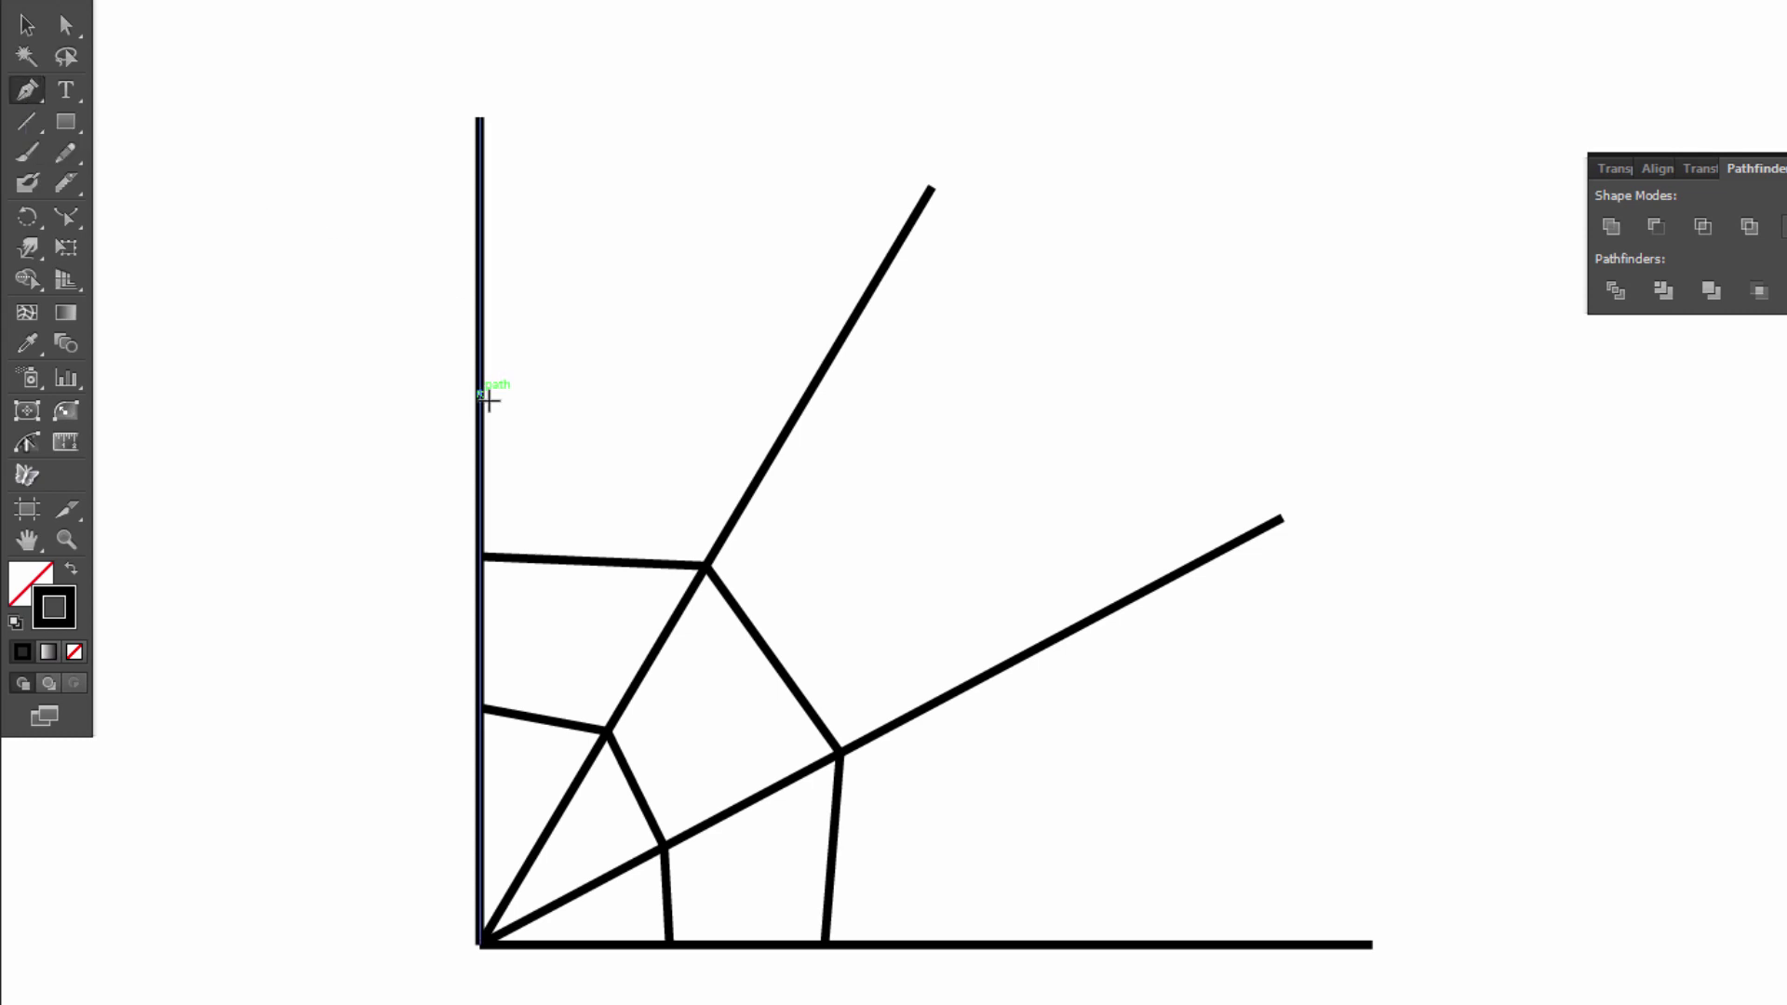
pyautogui.click(780, 440)
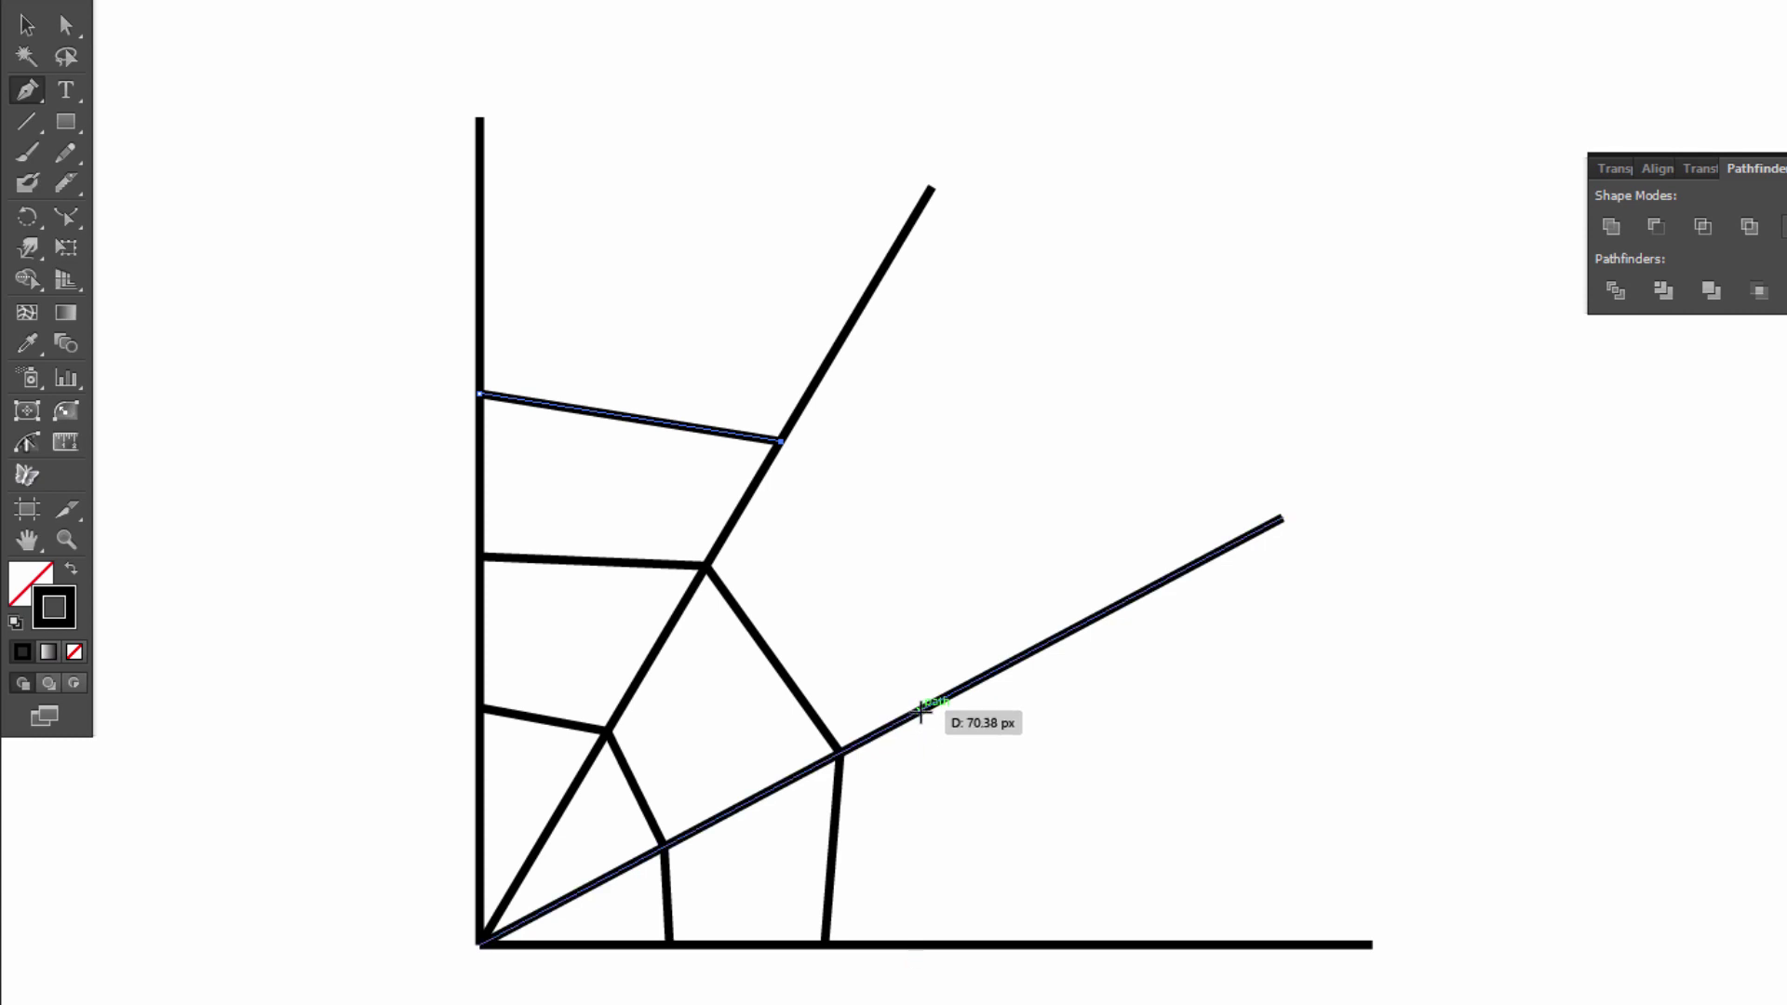
pyautogui.click(918, 712)
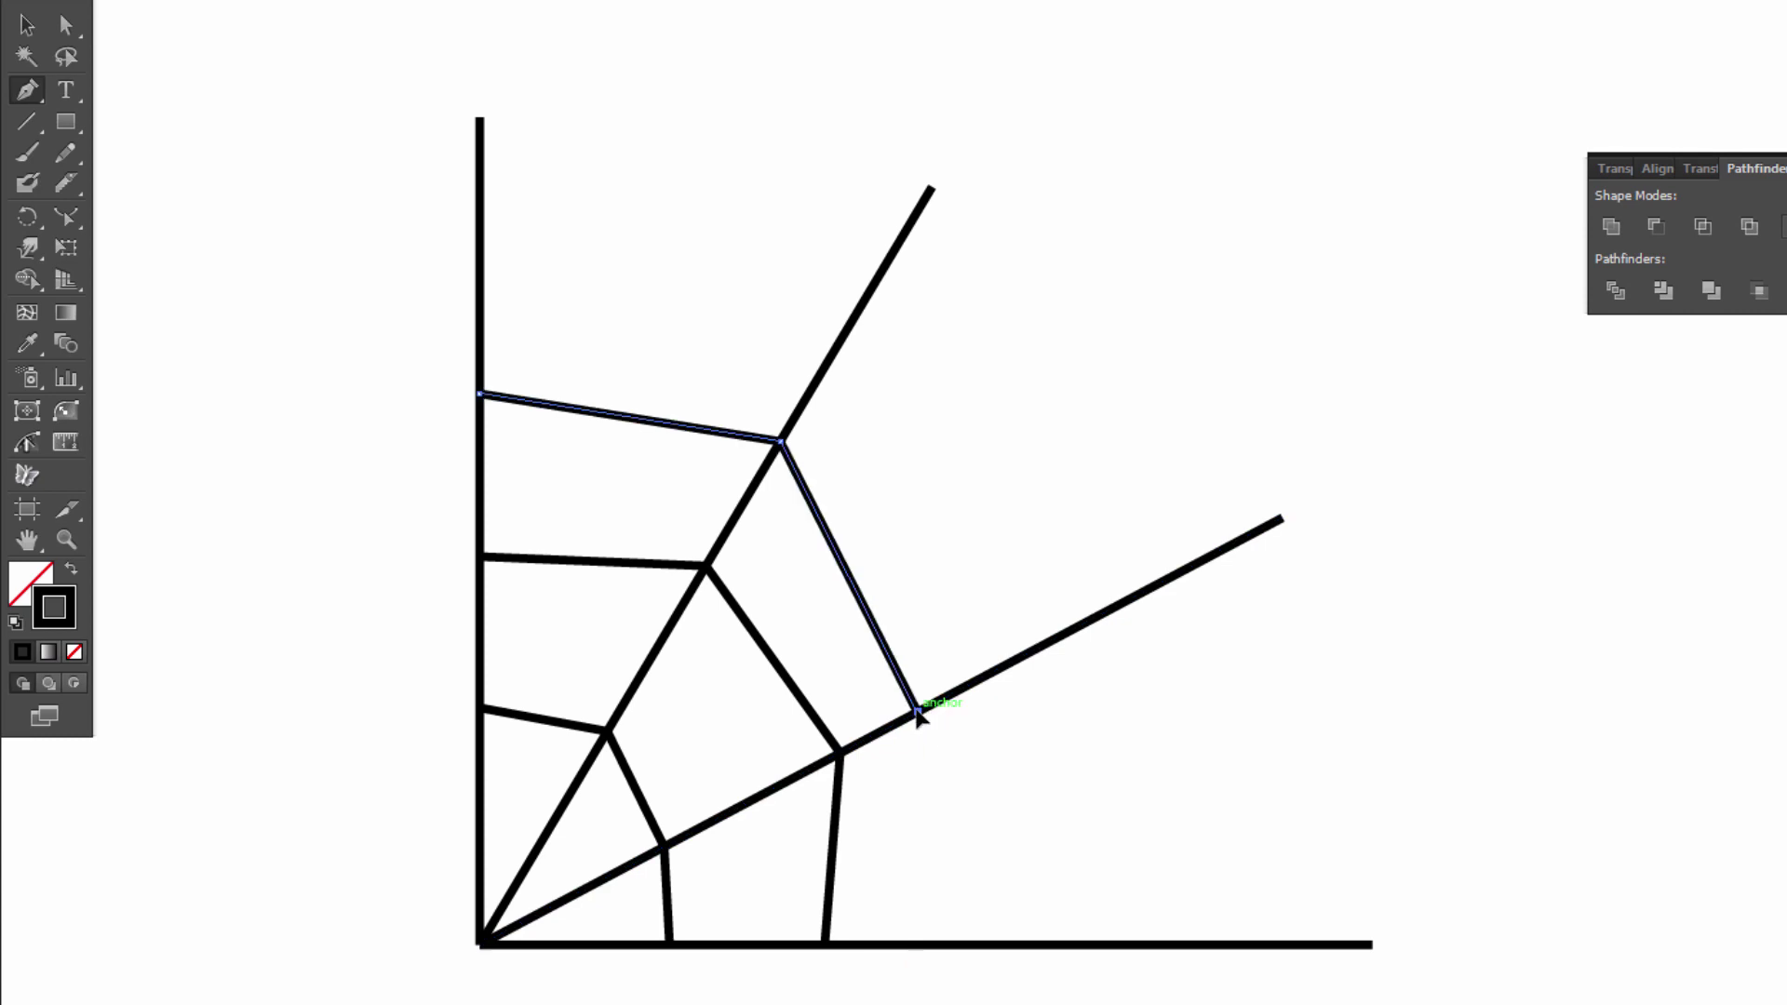
pyautogui.click(901, 945)
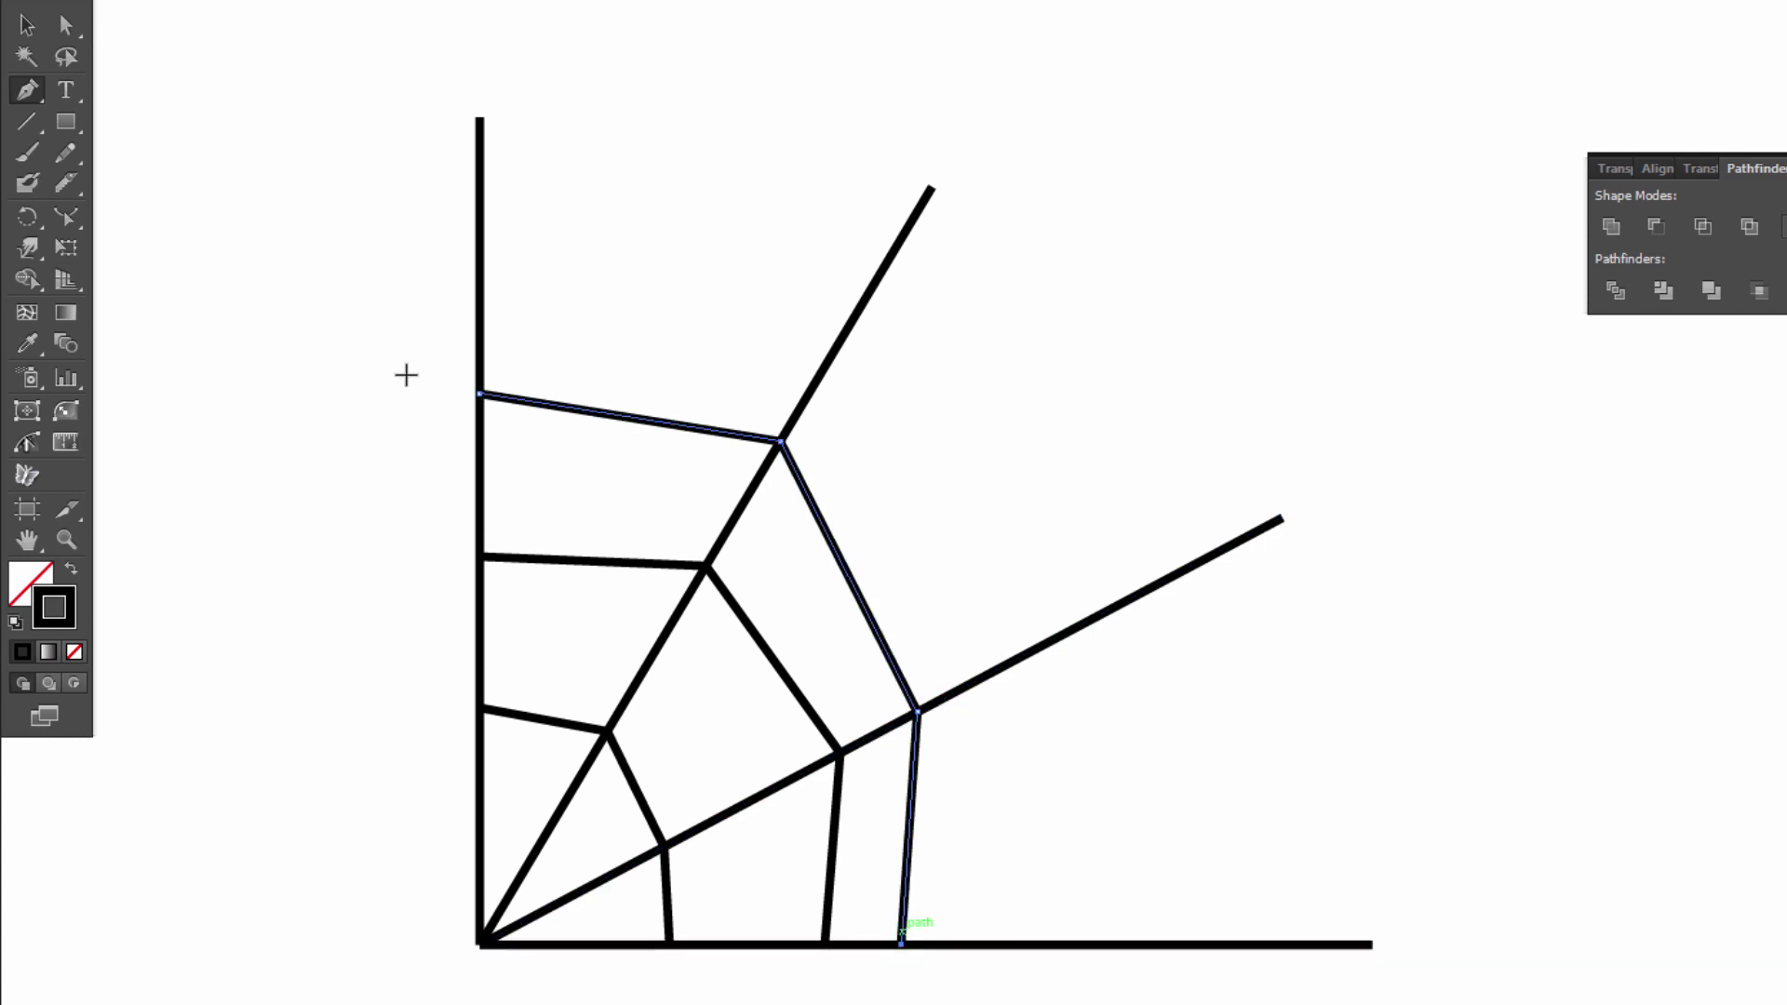
pyautogui.click(24, 26)
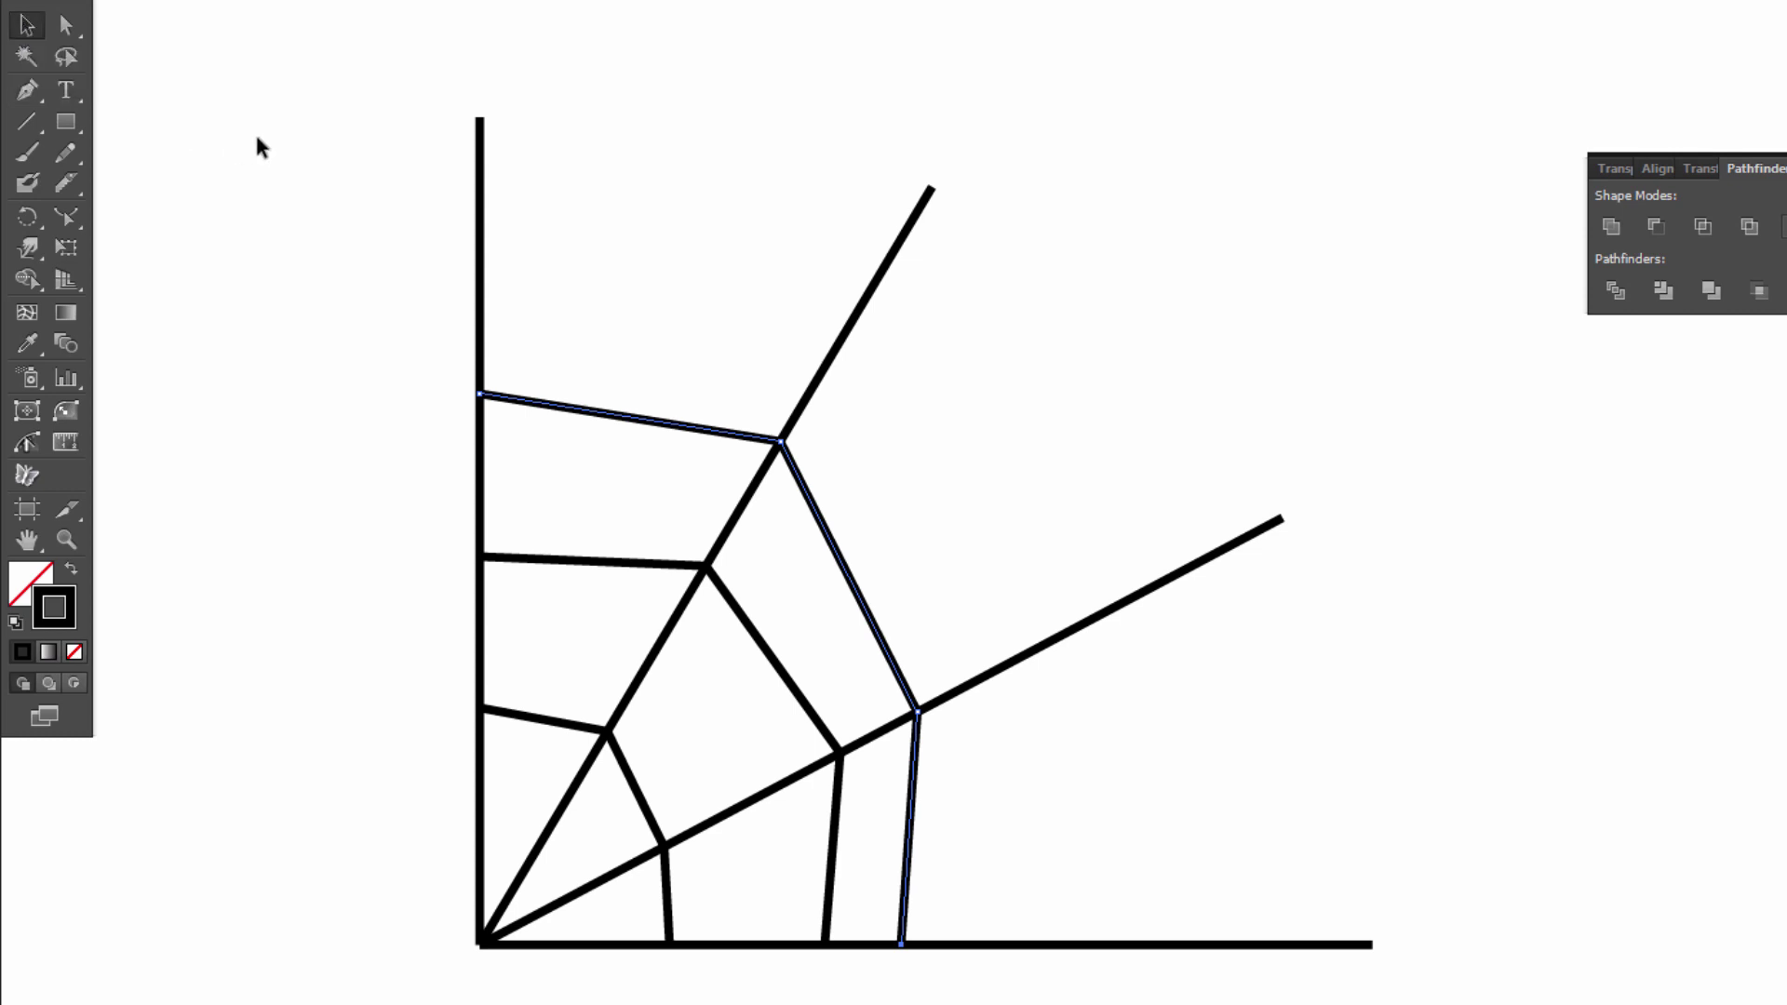
pyautogui.click(271, 111)
# Add a fourth ring strand near the top of the vertical thread.
pyautogui.click(32, 89)
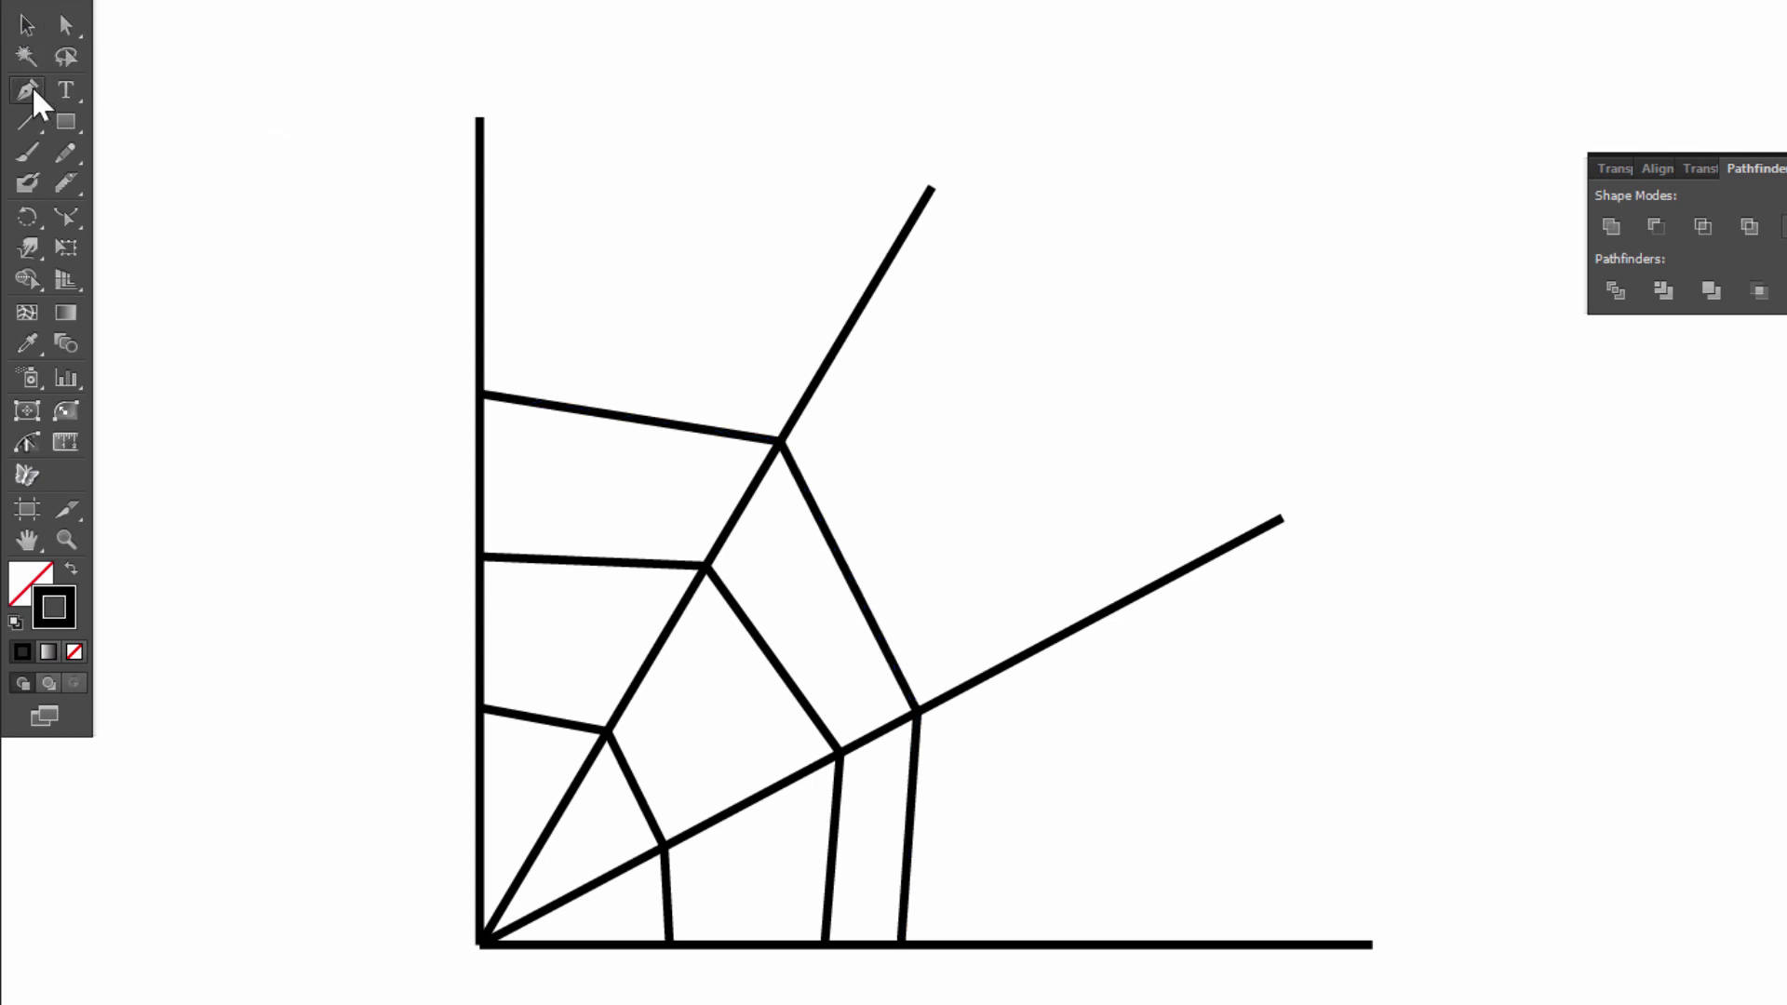
pyautogui.click(479, 261)
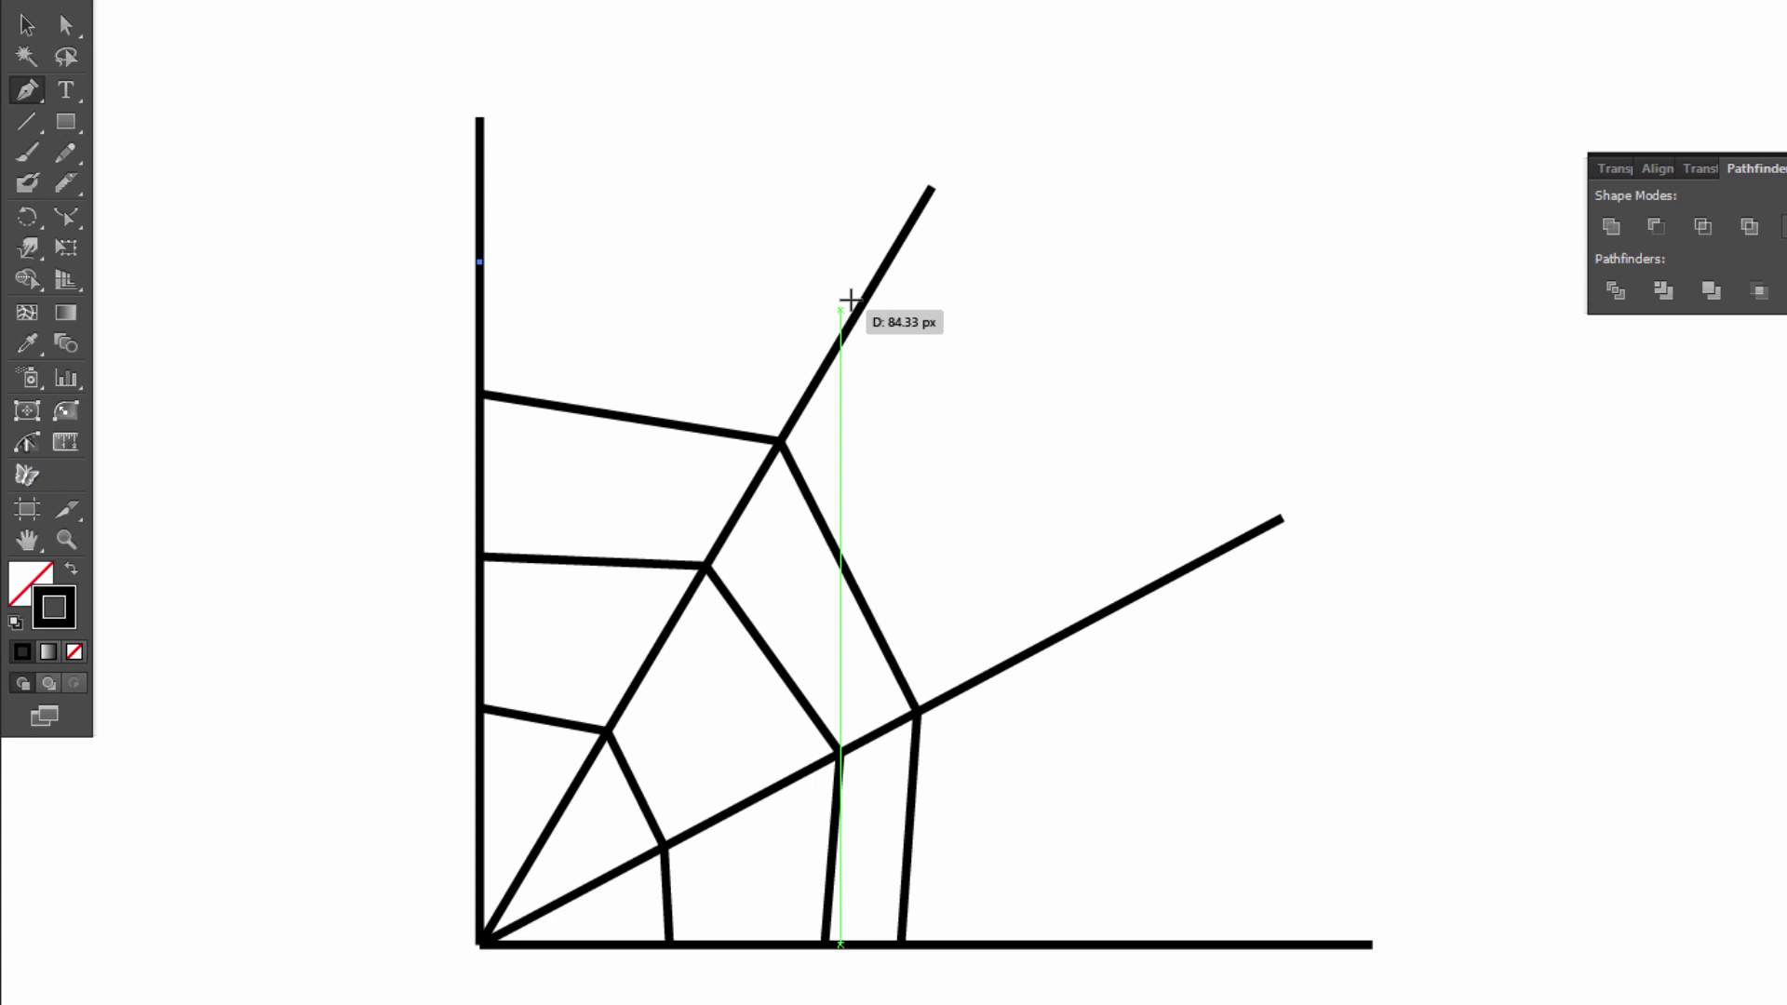
pyautogui.click(873, 282)
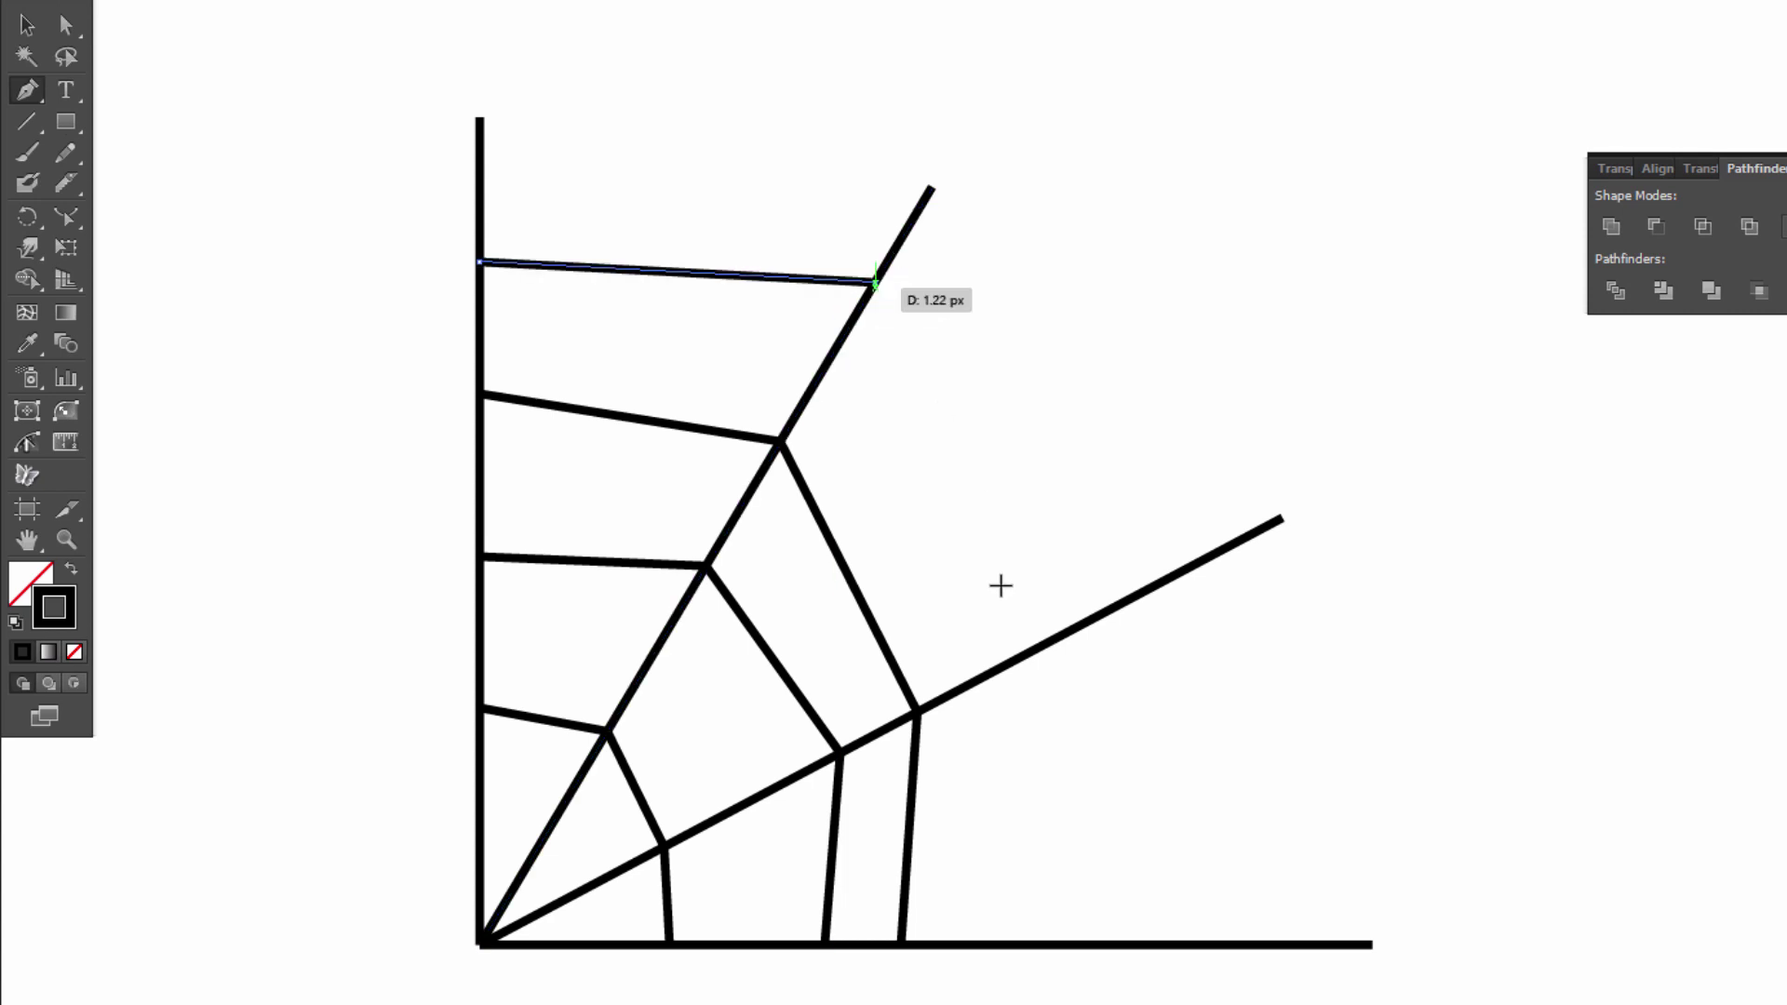
pyautogui.click(1023, 655)
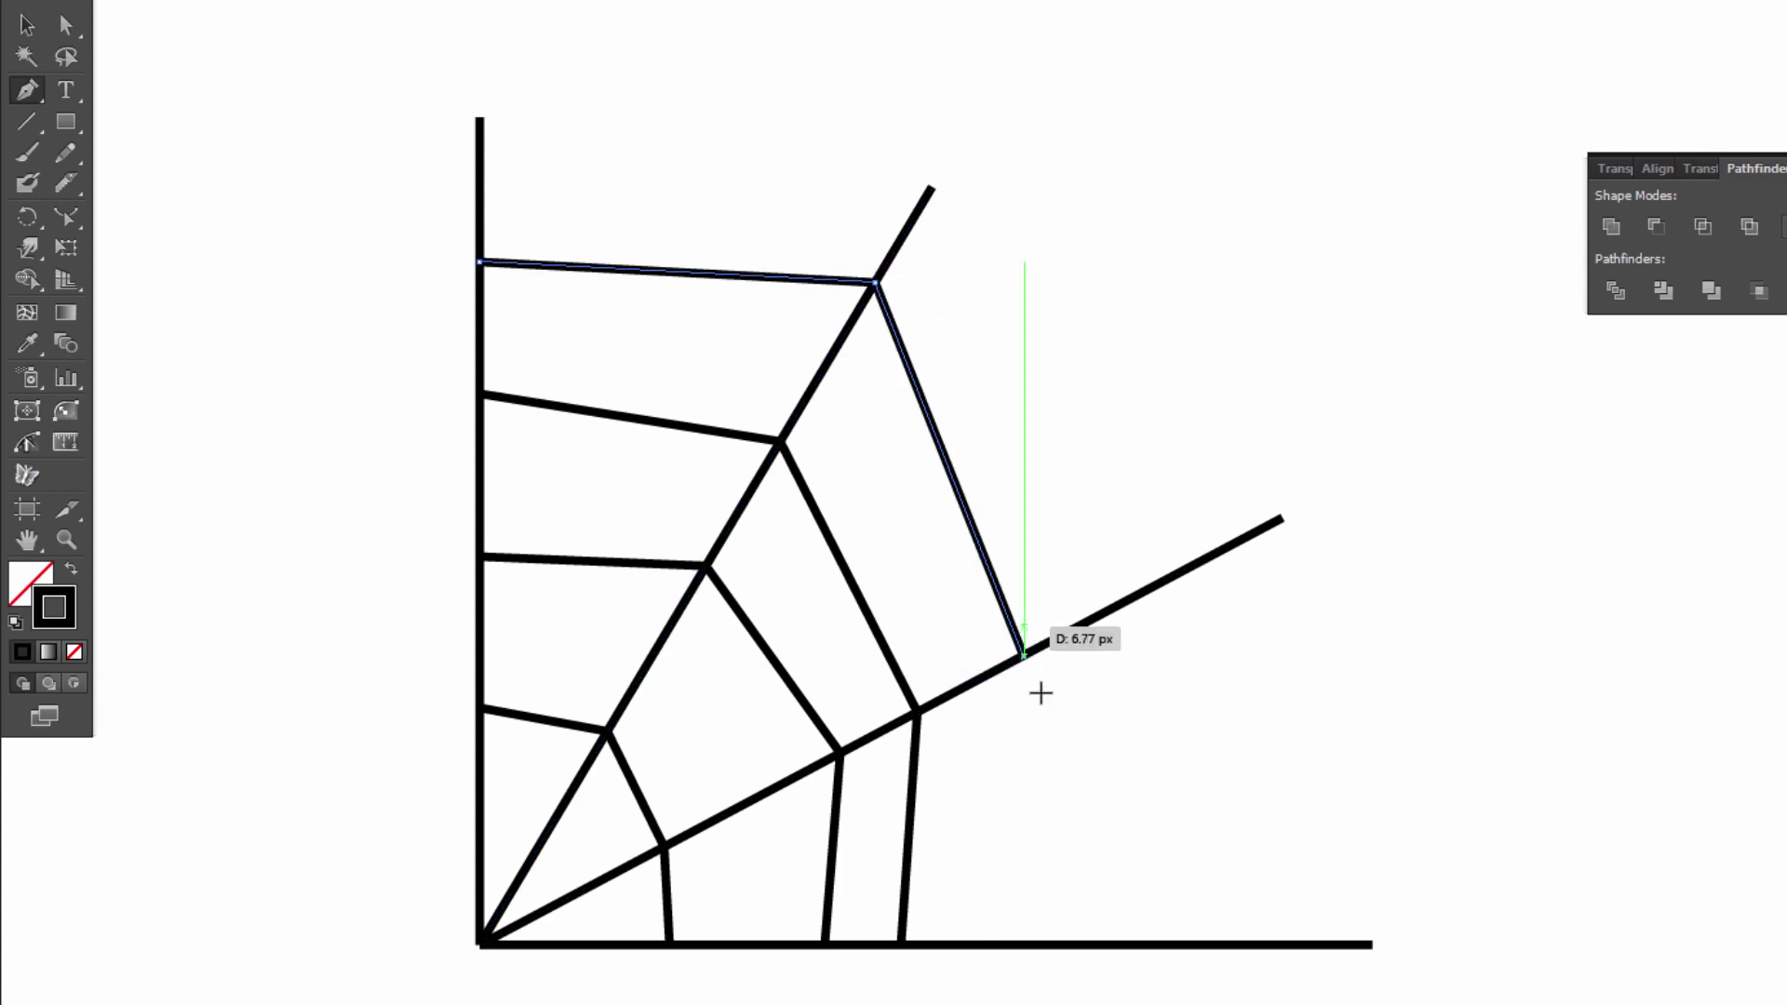
pyautogui.click(1023, 945)
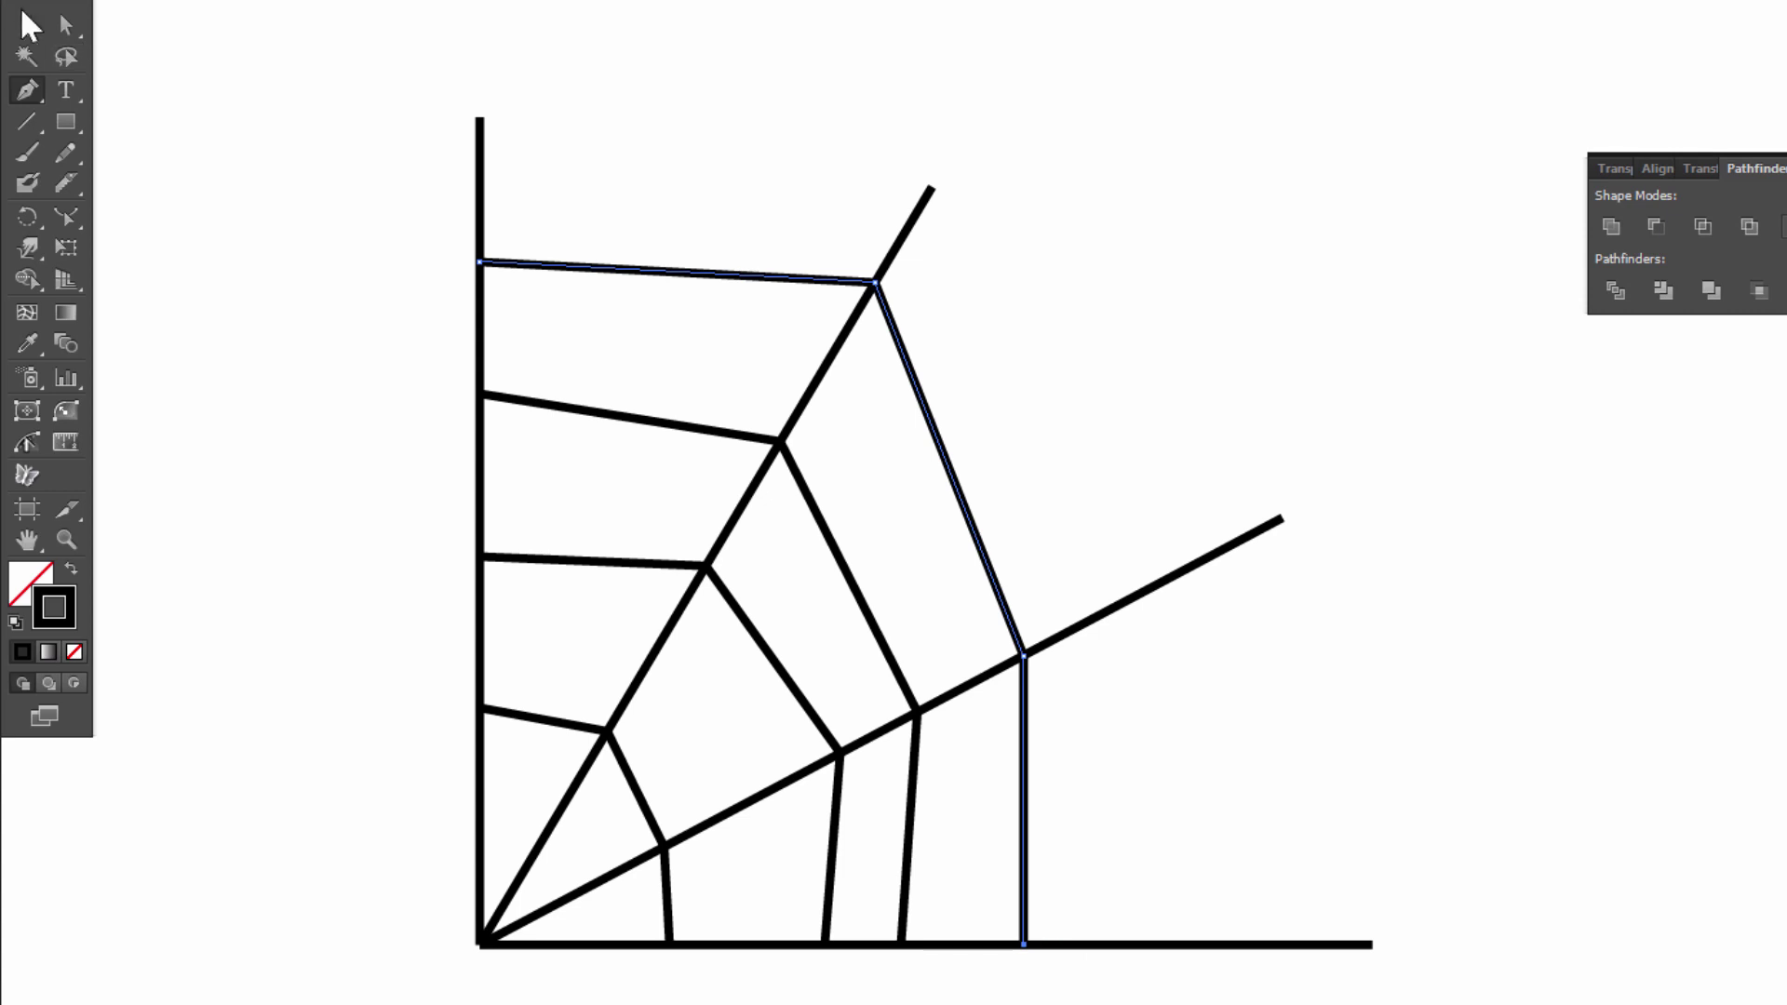
pyautogui.click(36, 30)
pyautogui.click(251, 135)
# Draw the outermost ring from the bottom line's end up to the vertical thread.
pyautogui.click(37, 92)
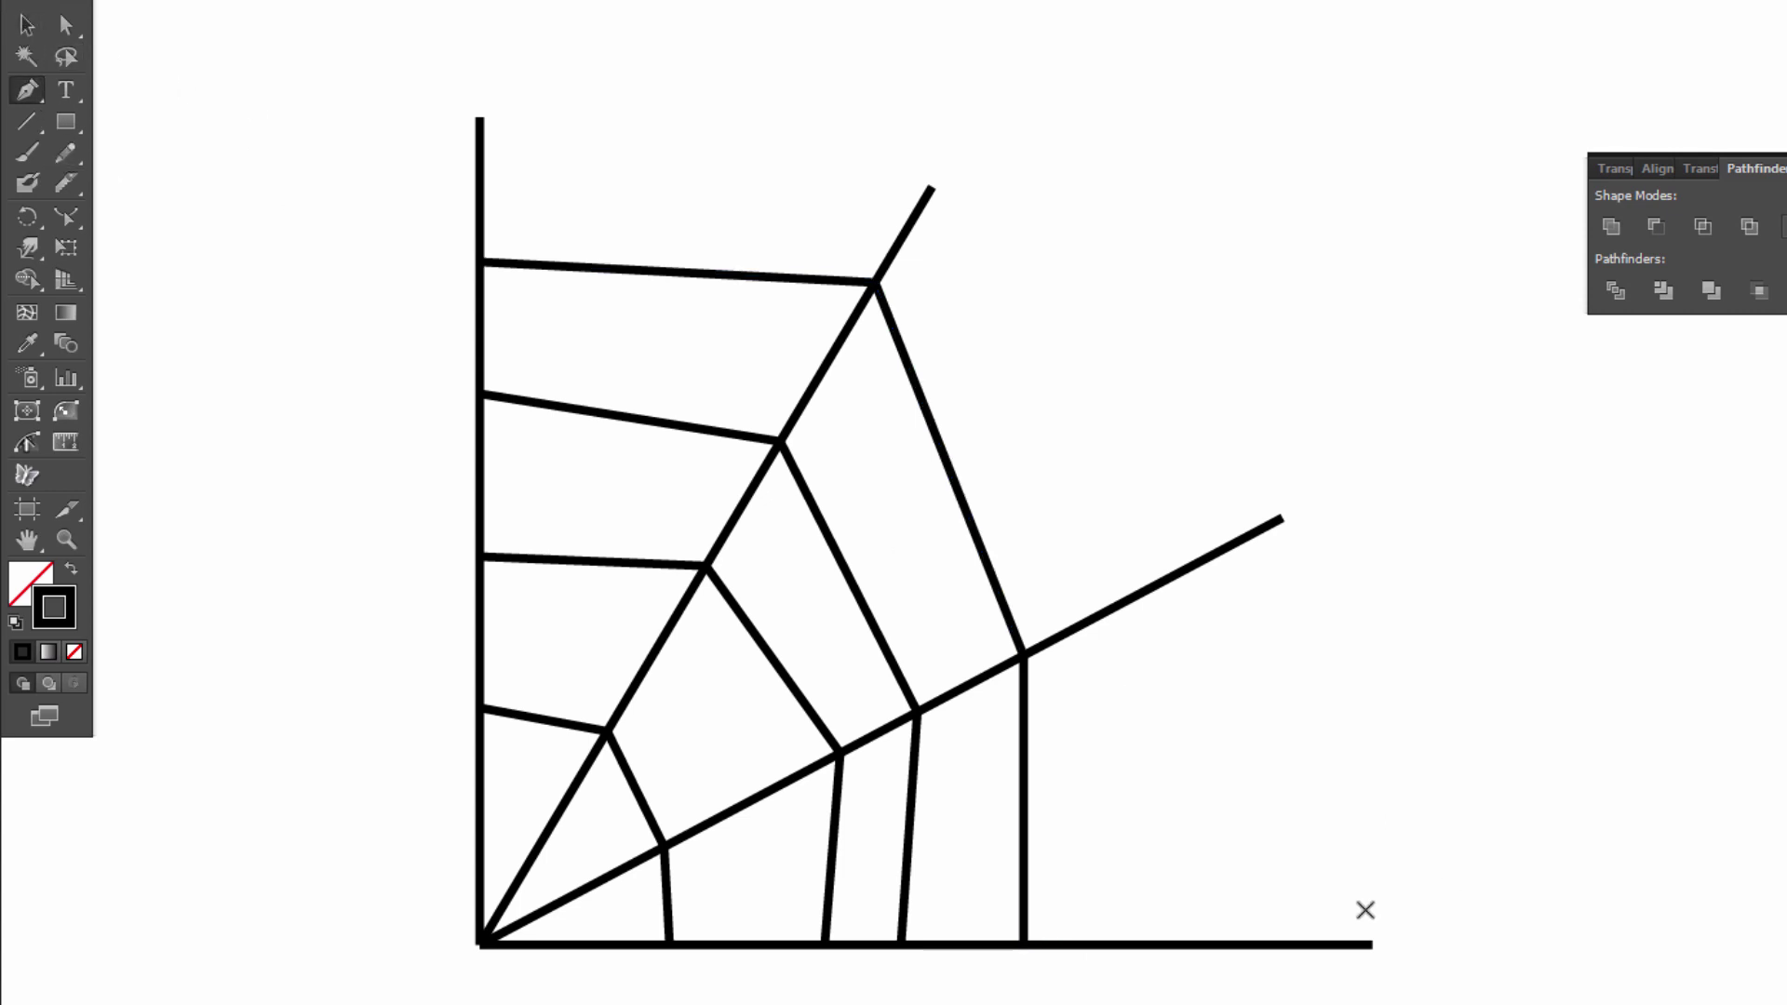
pyautogui.click(1190, 945)
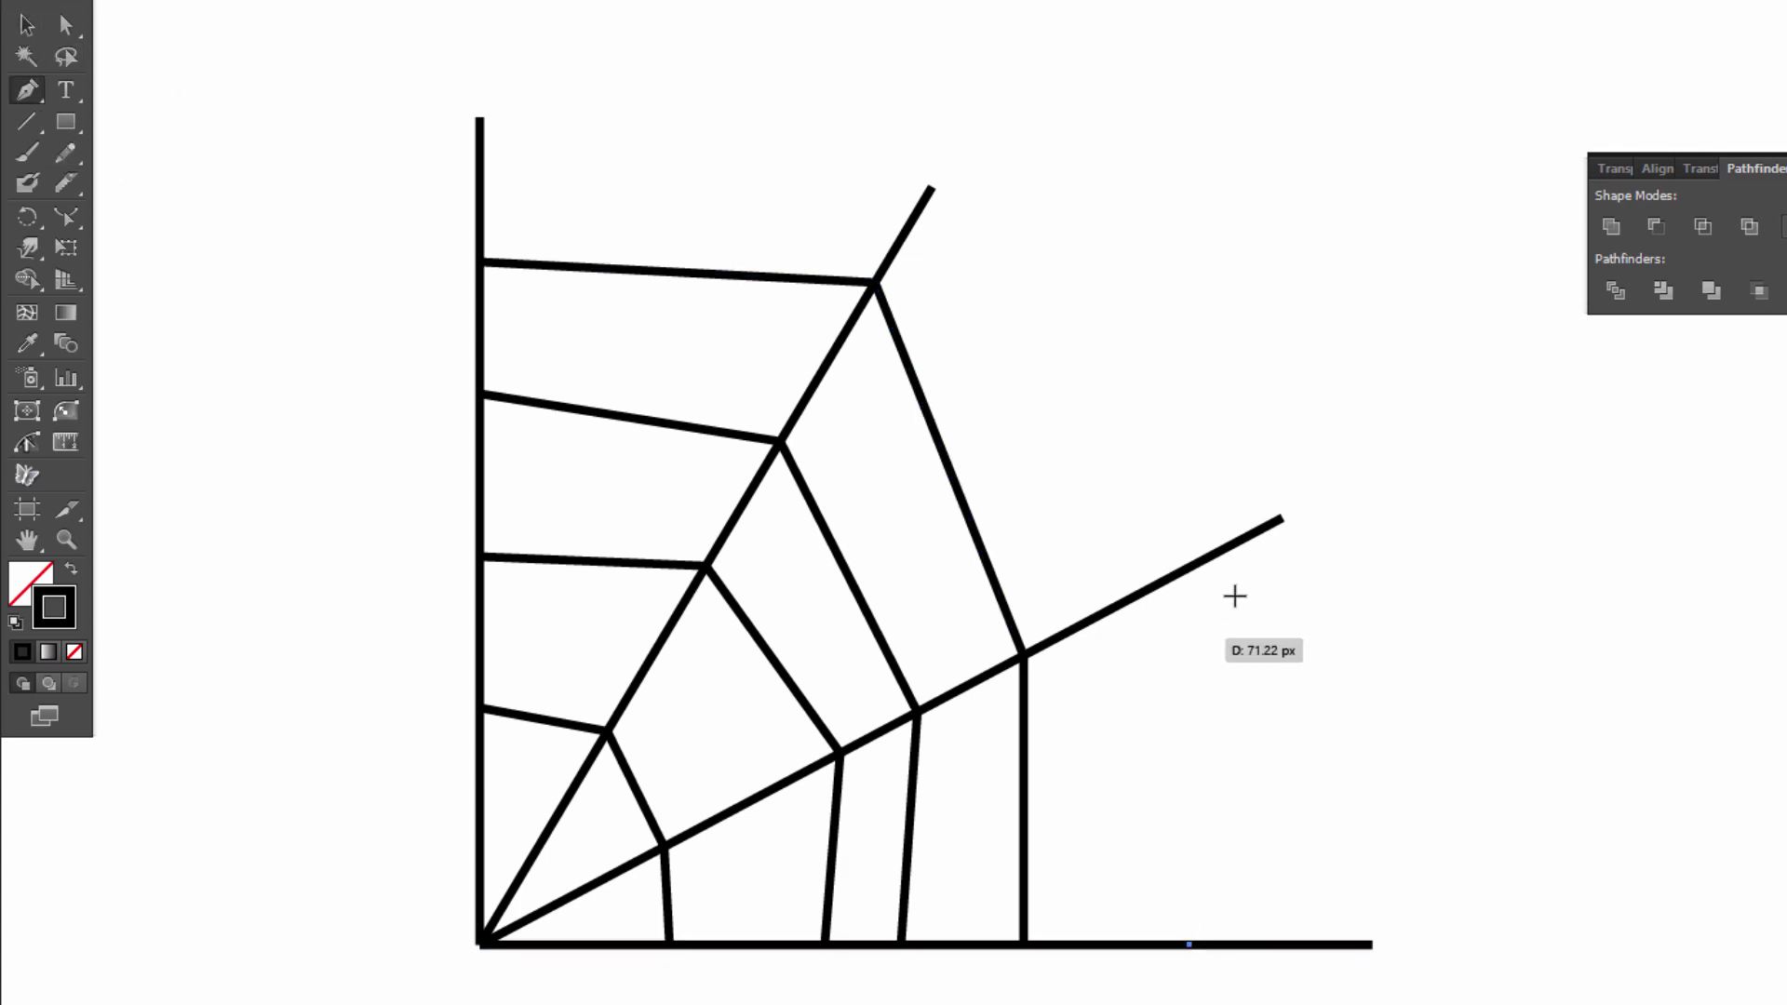
pyautogui.click(1246, 540)
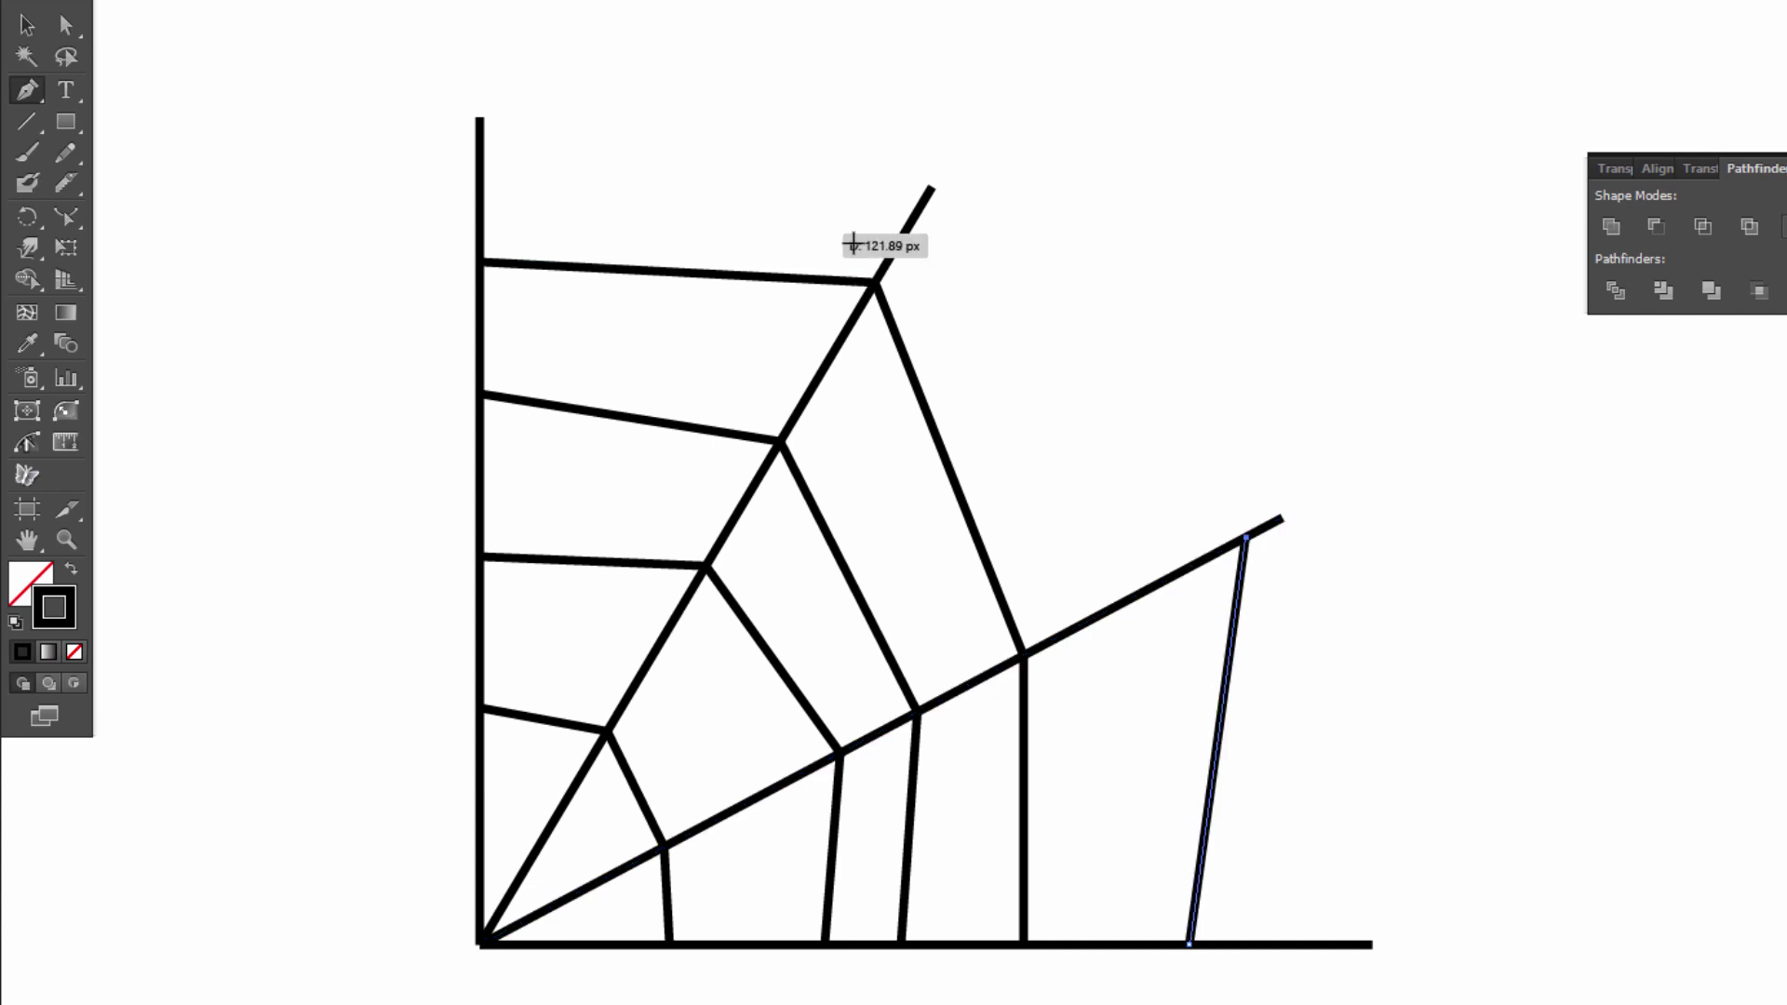
pyautogui.click(899, 242)
pyautogui.click(480, 228)
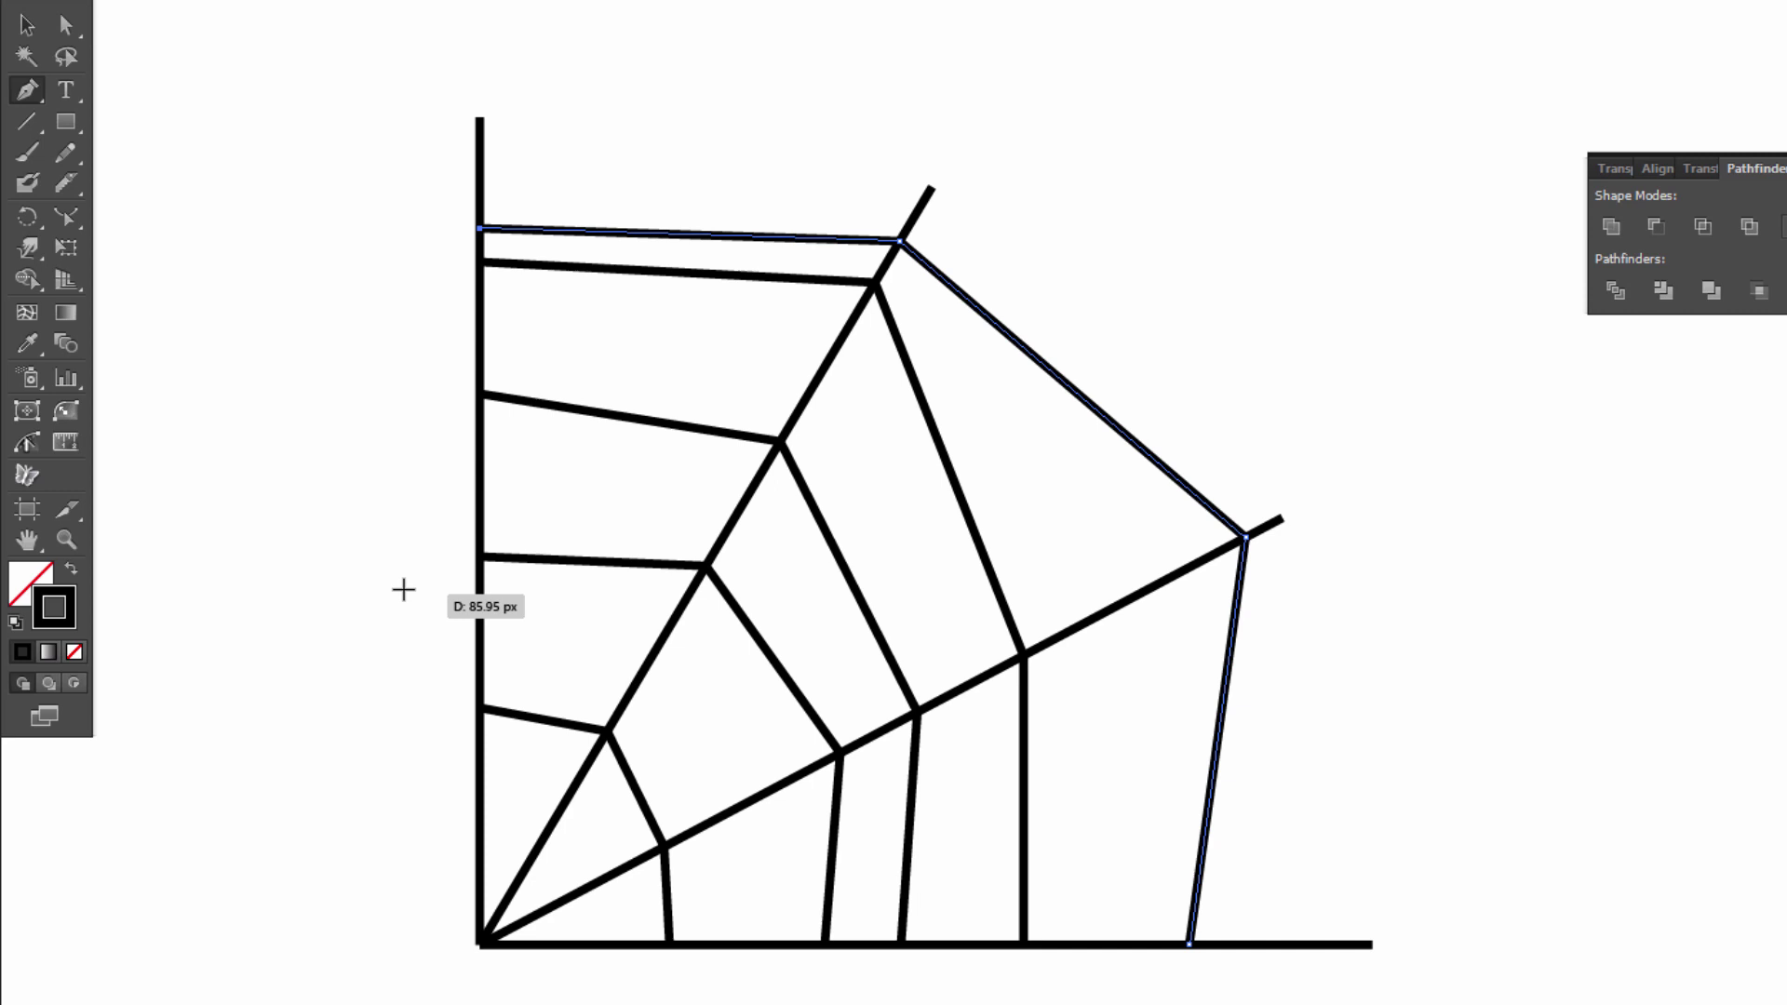
pyautogui.click(21, 26)
pyautogui.click(711, 94)
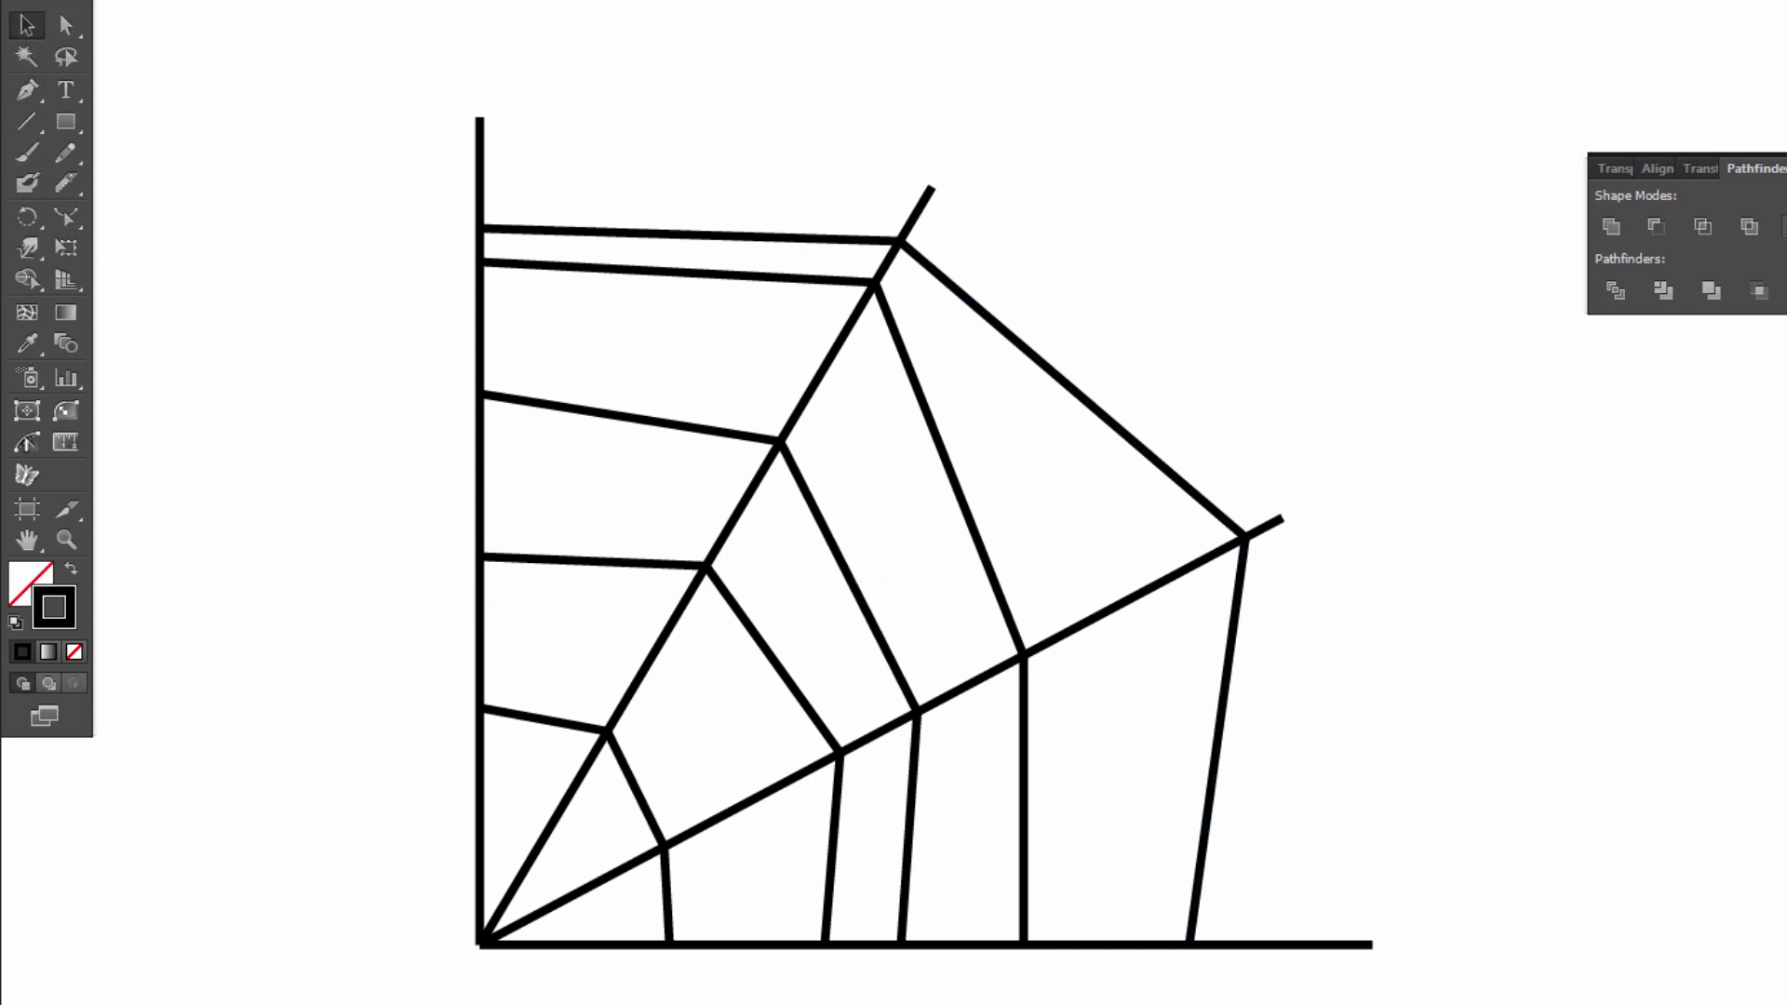
# Outline the entire web with Pathfinder and give the resulting pieces a black stroke.
pyautogui.moveTo(415, 60)
pyautogui.mouseDown()
pyautogui.moveTo(1328, 797)
pyautogui.moveTo(1457, 1004)
pyautogui.mouseUp()
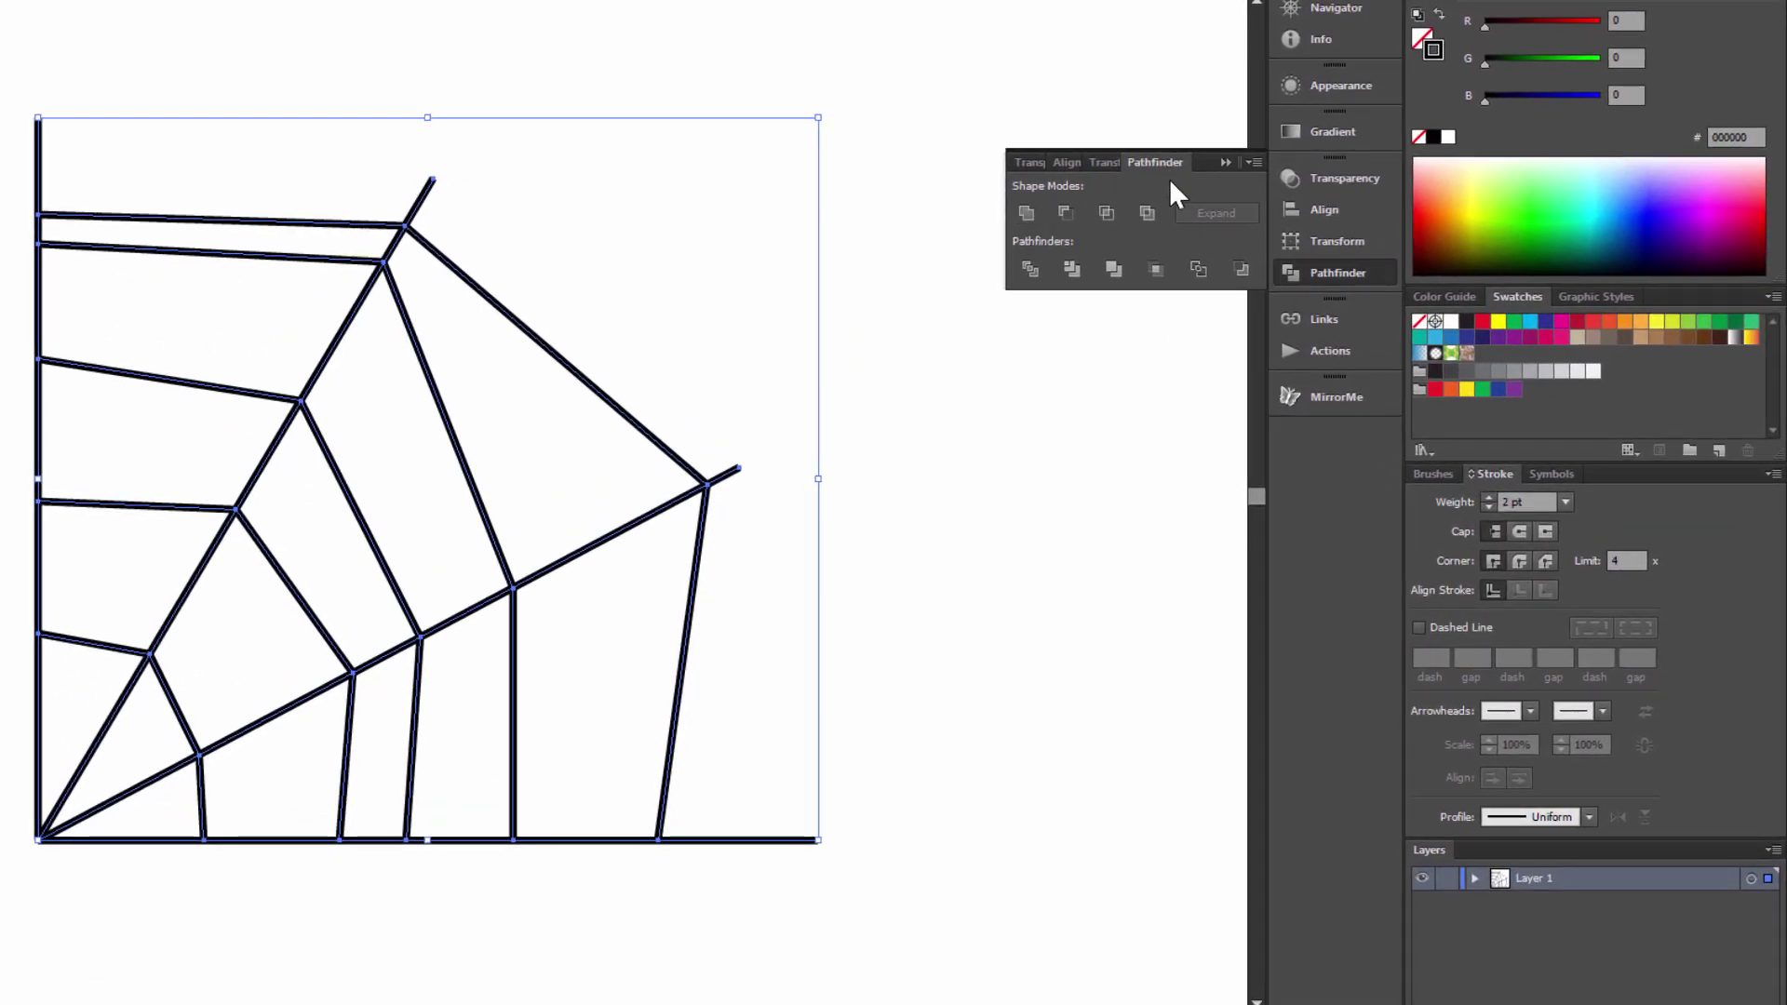
pyautogui.click(1201, 268)
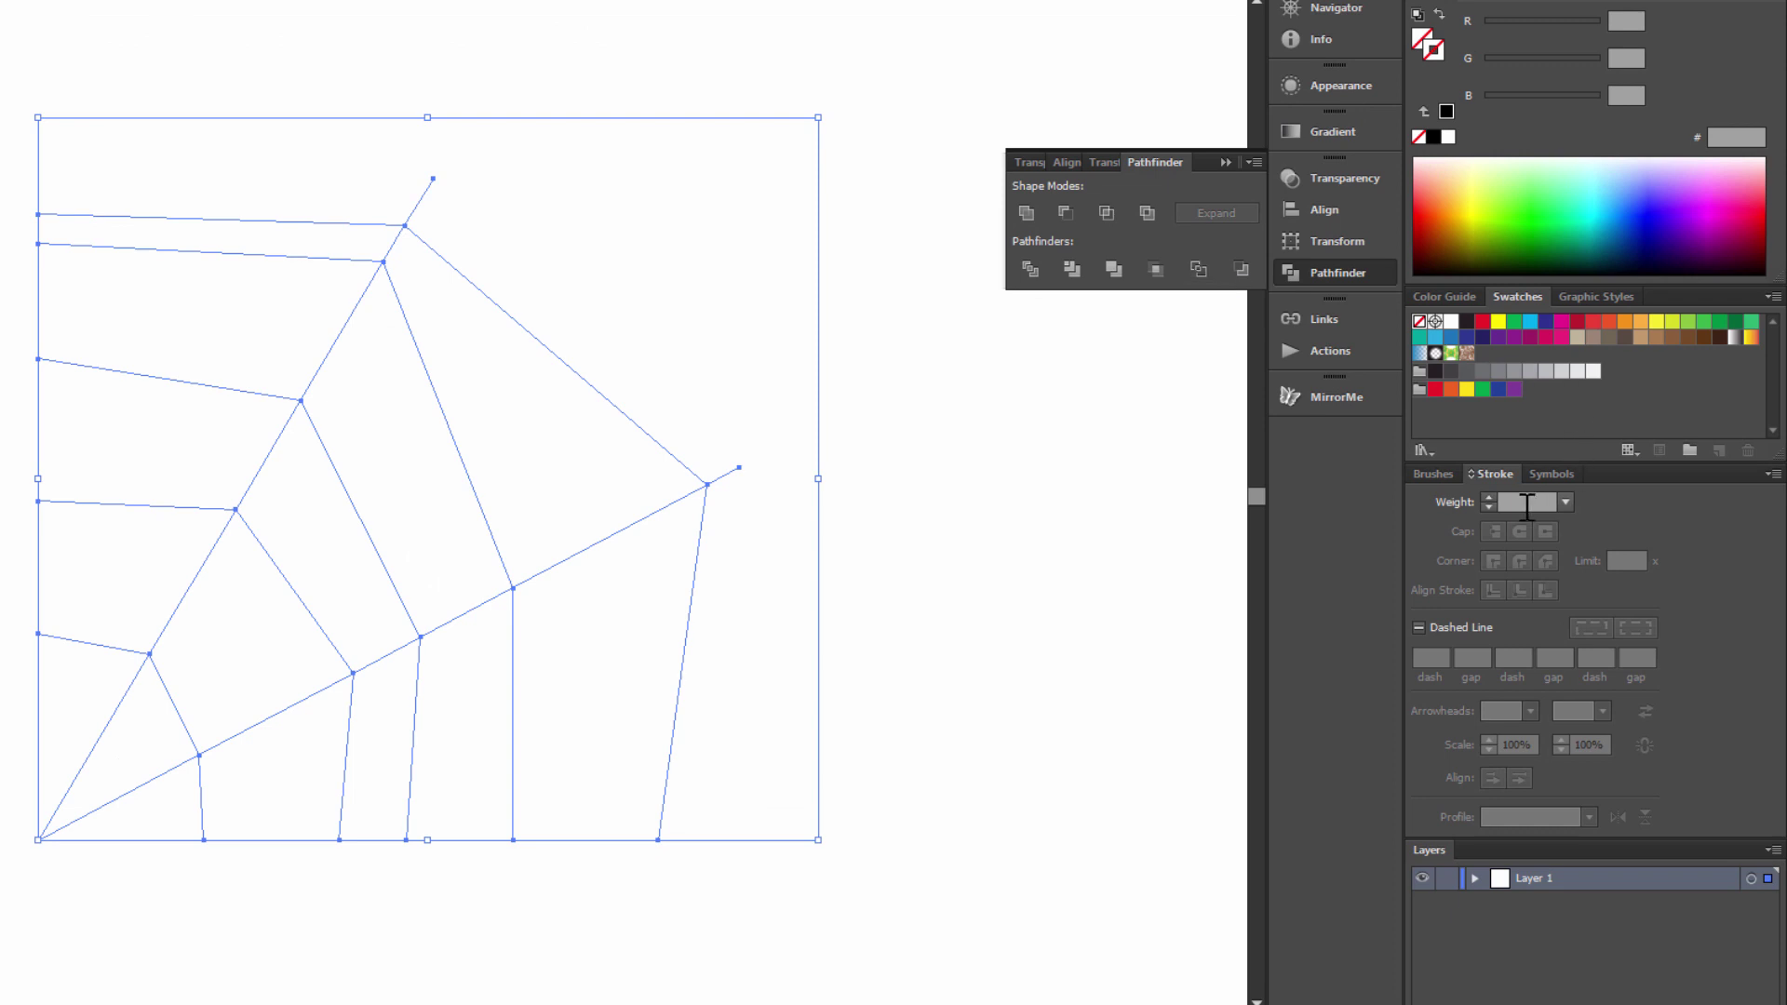
pyautogui.click(1527, 503)
pyautogui.write('1')
pyautogui.press('Return')
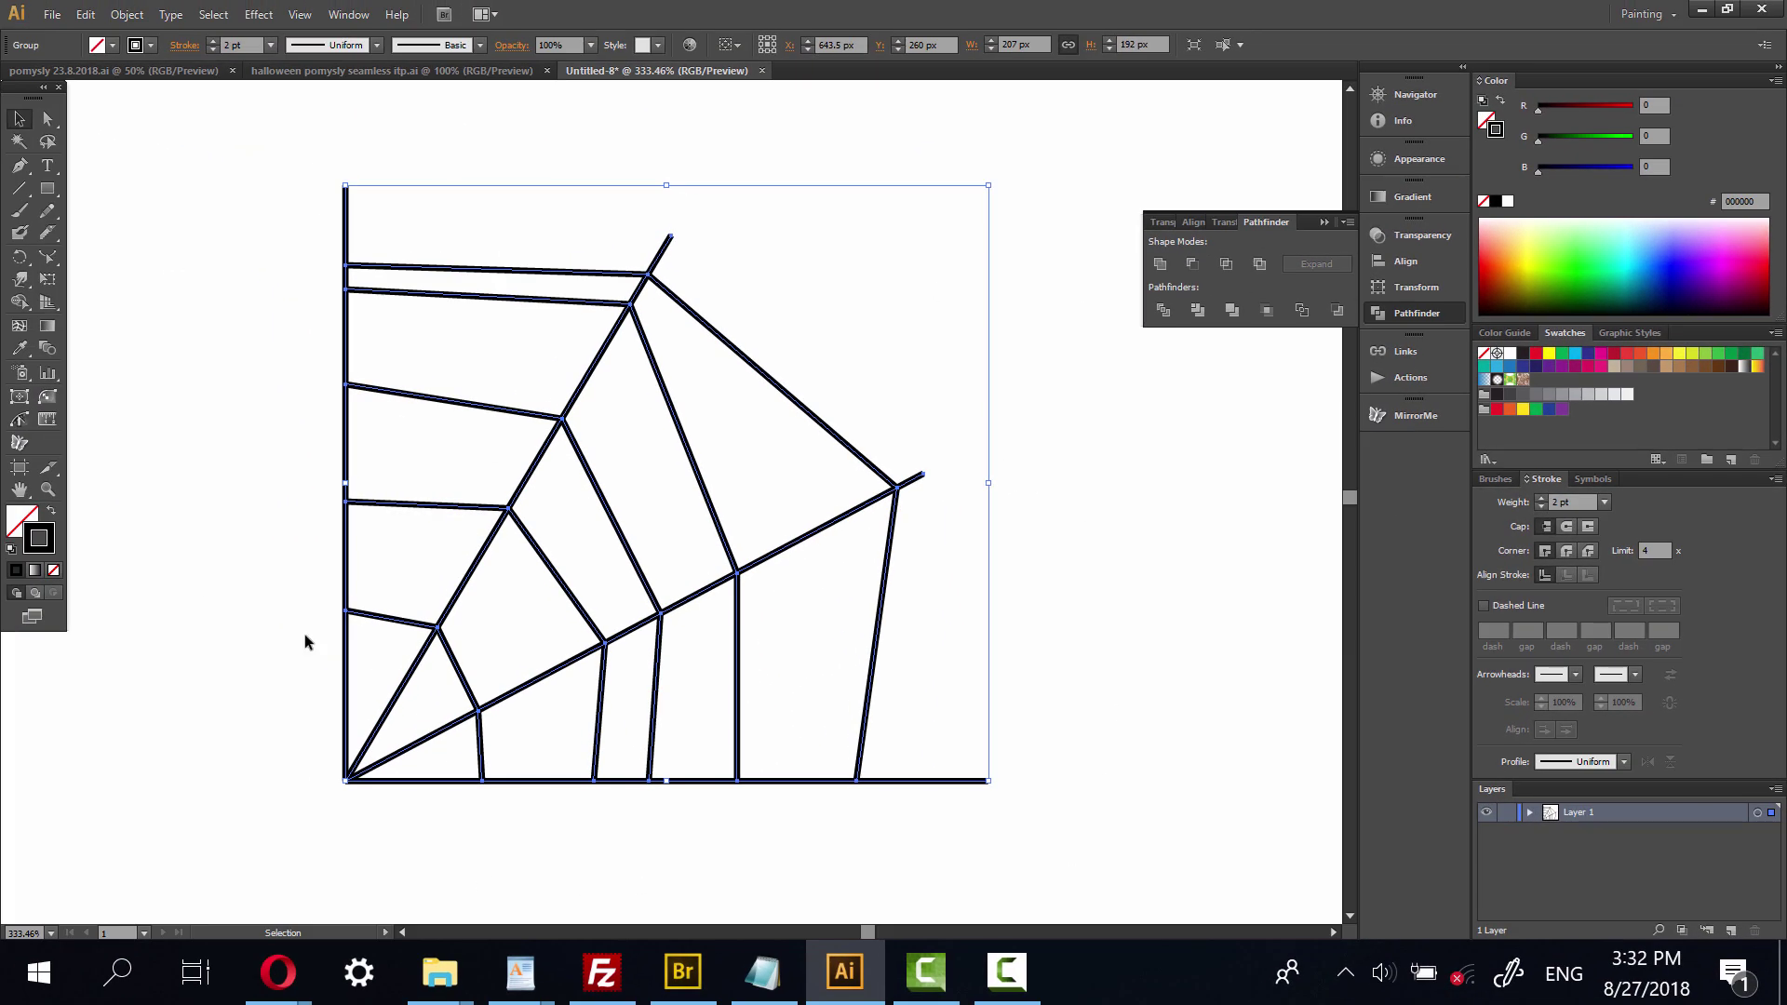
# Give the outer thread ends a tapered, flipped width profile so they narrow outward.
pyautogui.click(279, 256)
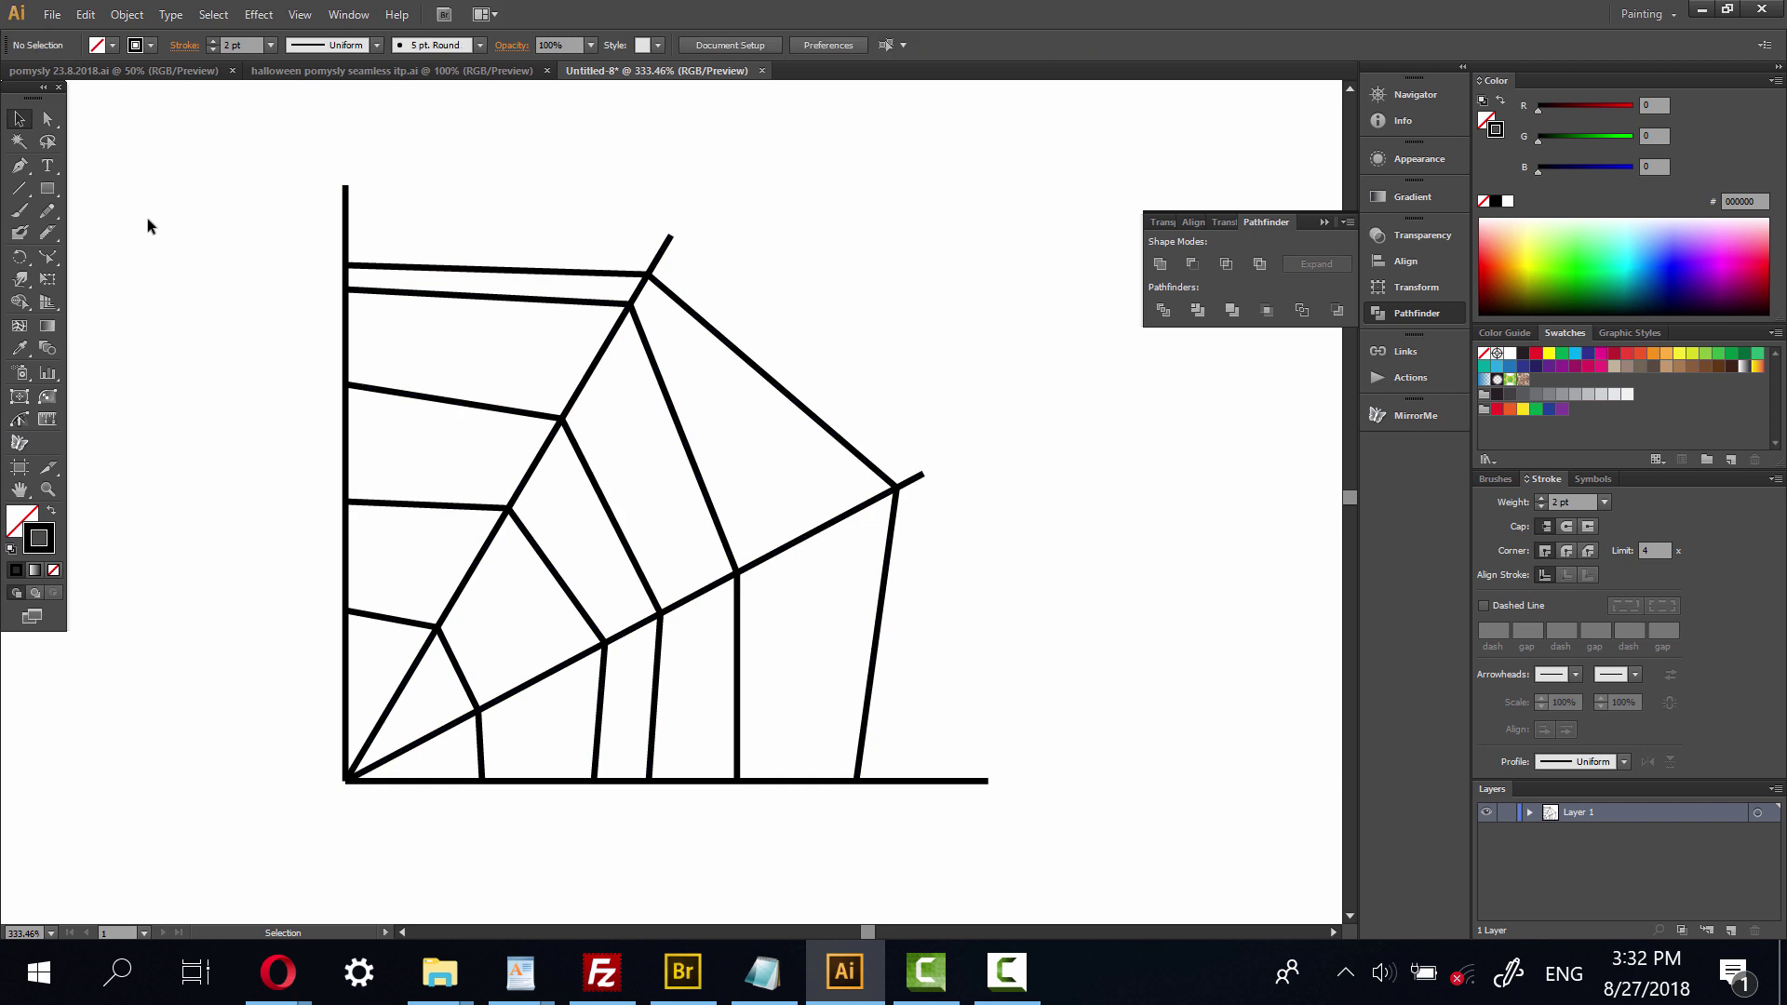
pyautogui.click(45, 114)
pyautogui.moveTo(323, 159); pyautogui.dragTo(455, 221)
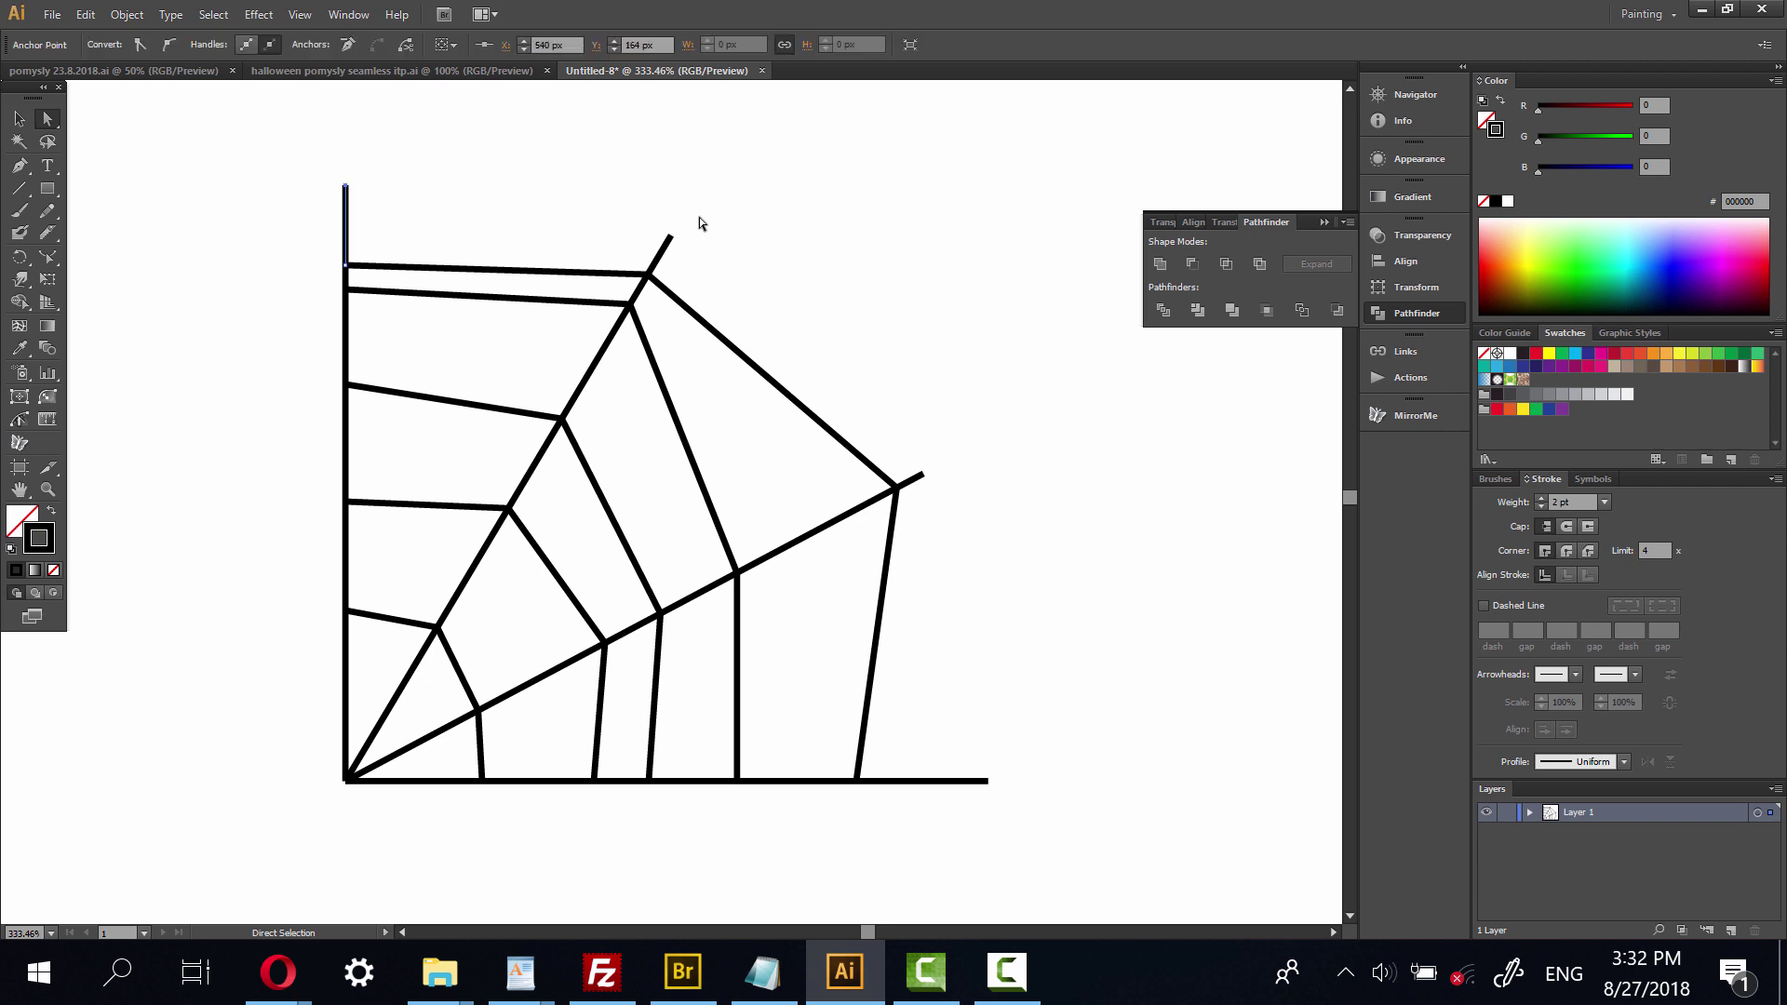
pyautogui.moveTo(713, 246); pyautogui.dragTo(713, 248)
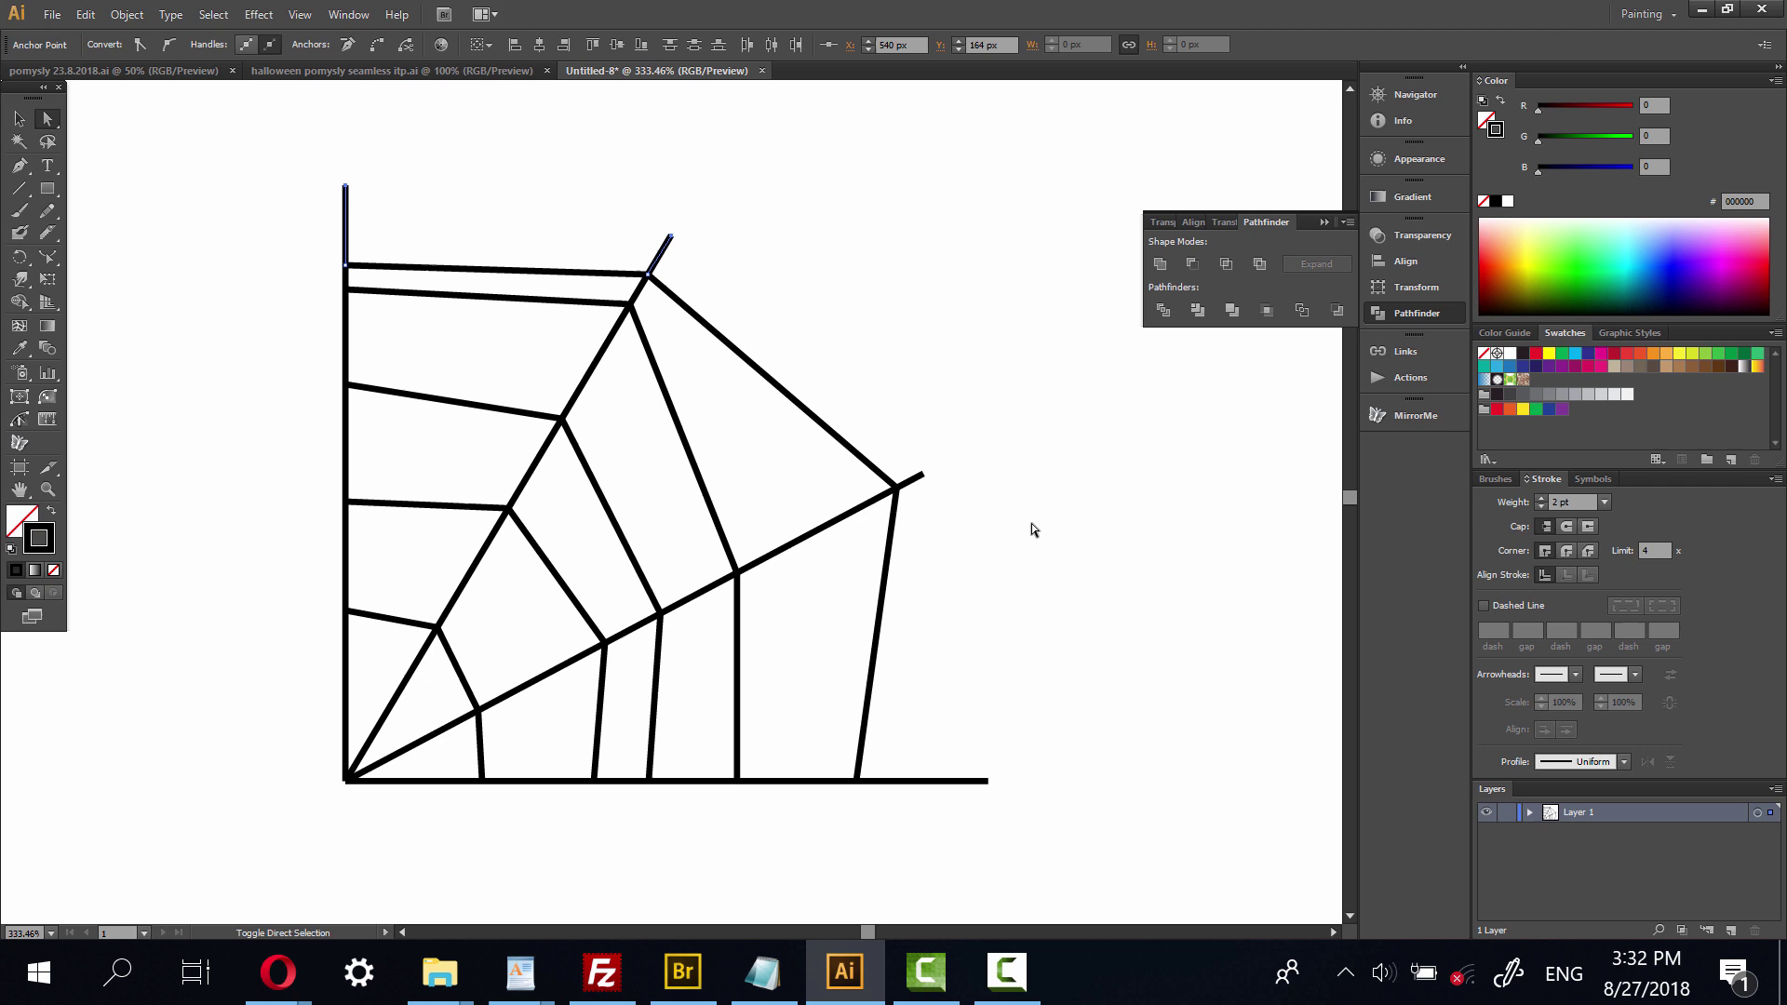
pyautogui.moveTo(975, 748); pyautogui.dragTo(1080, 847)
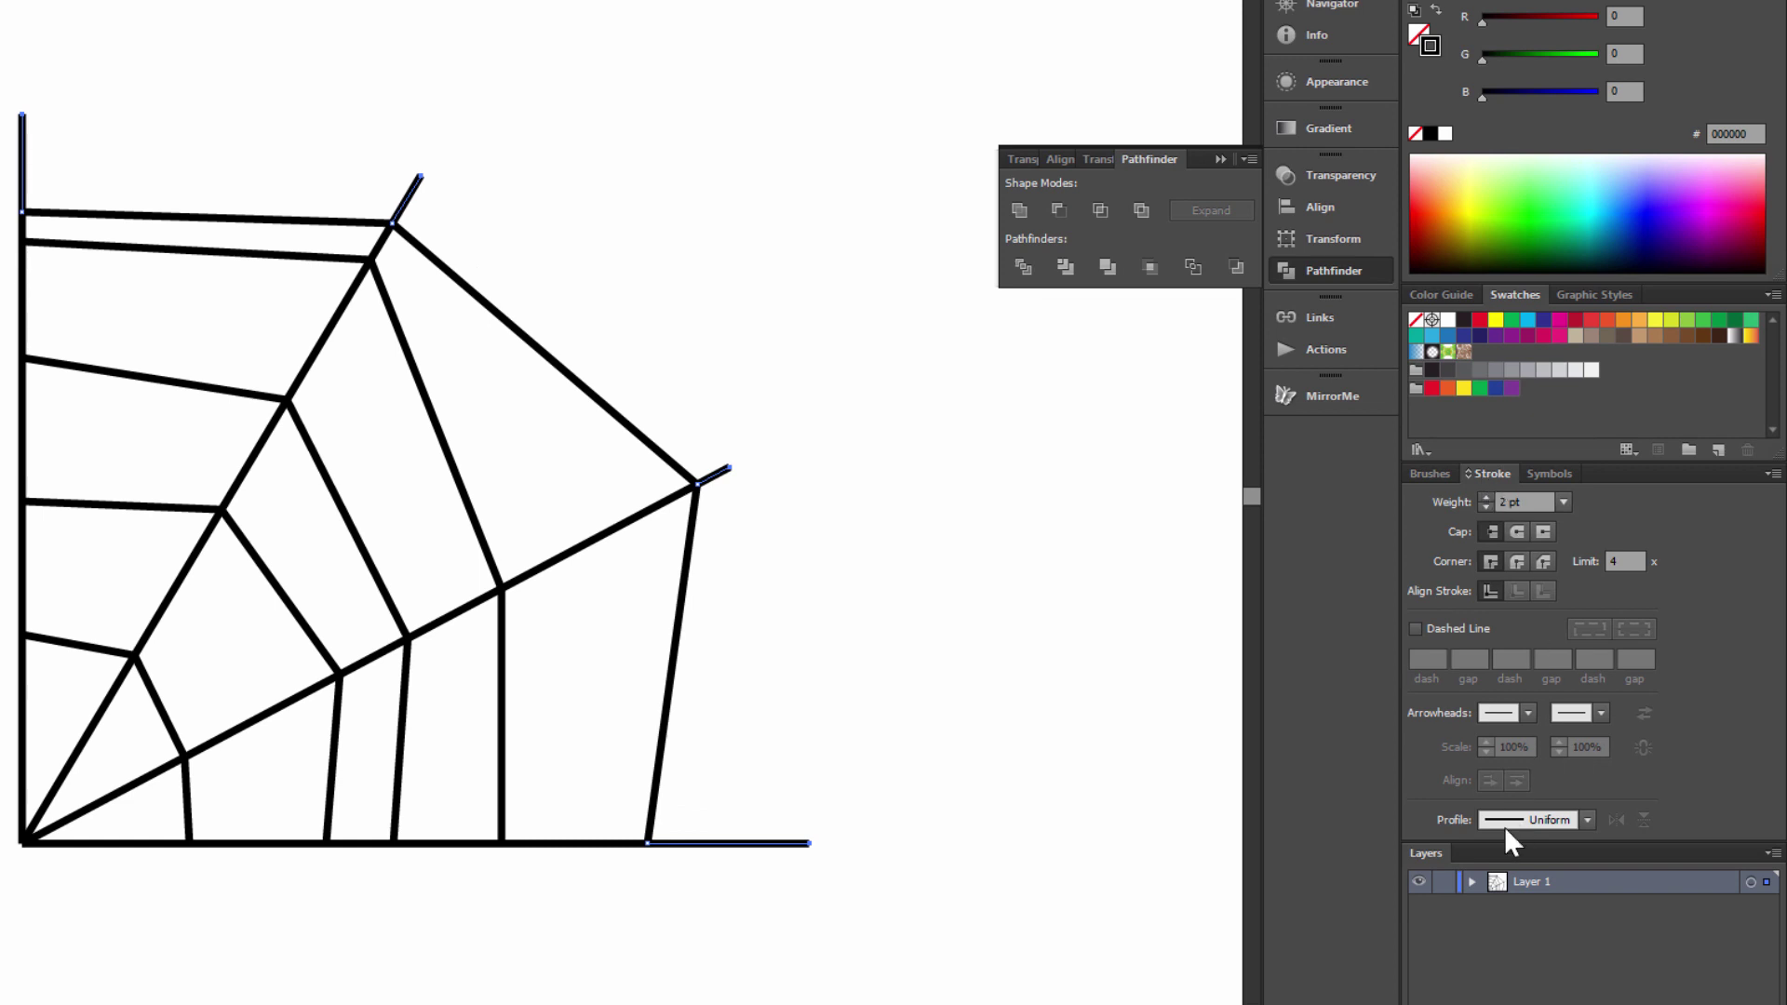
pyautogui.click(1588, 819)
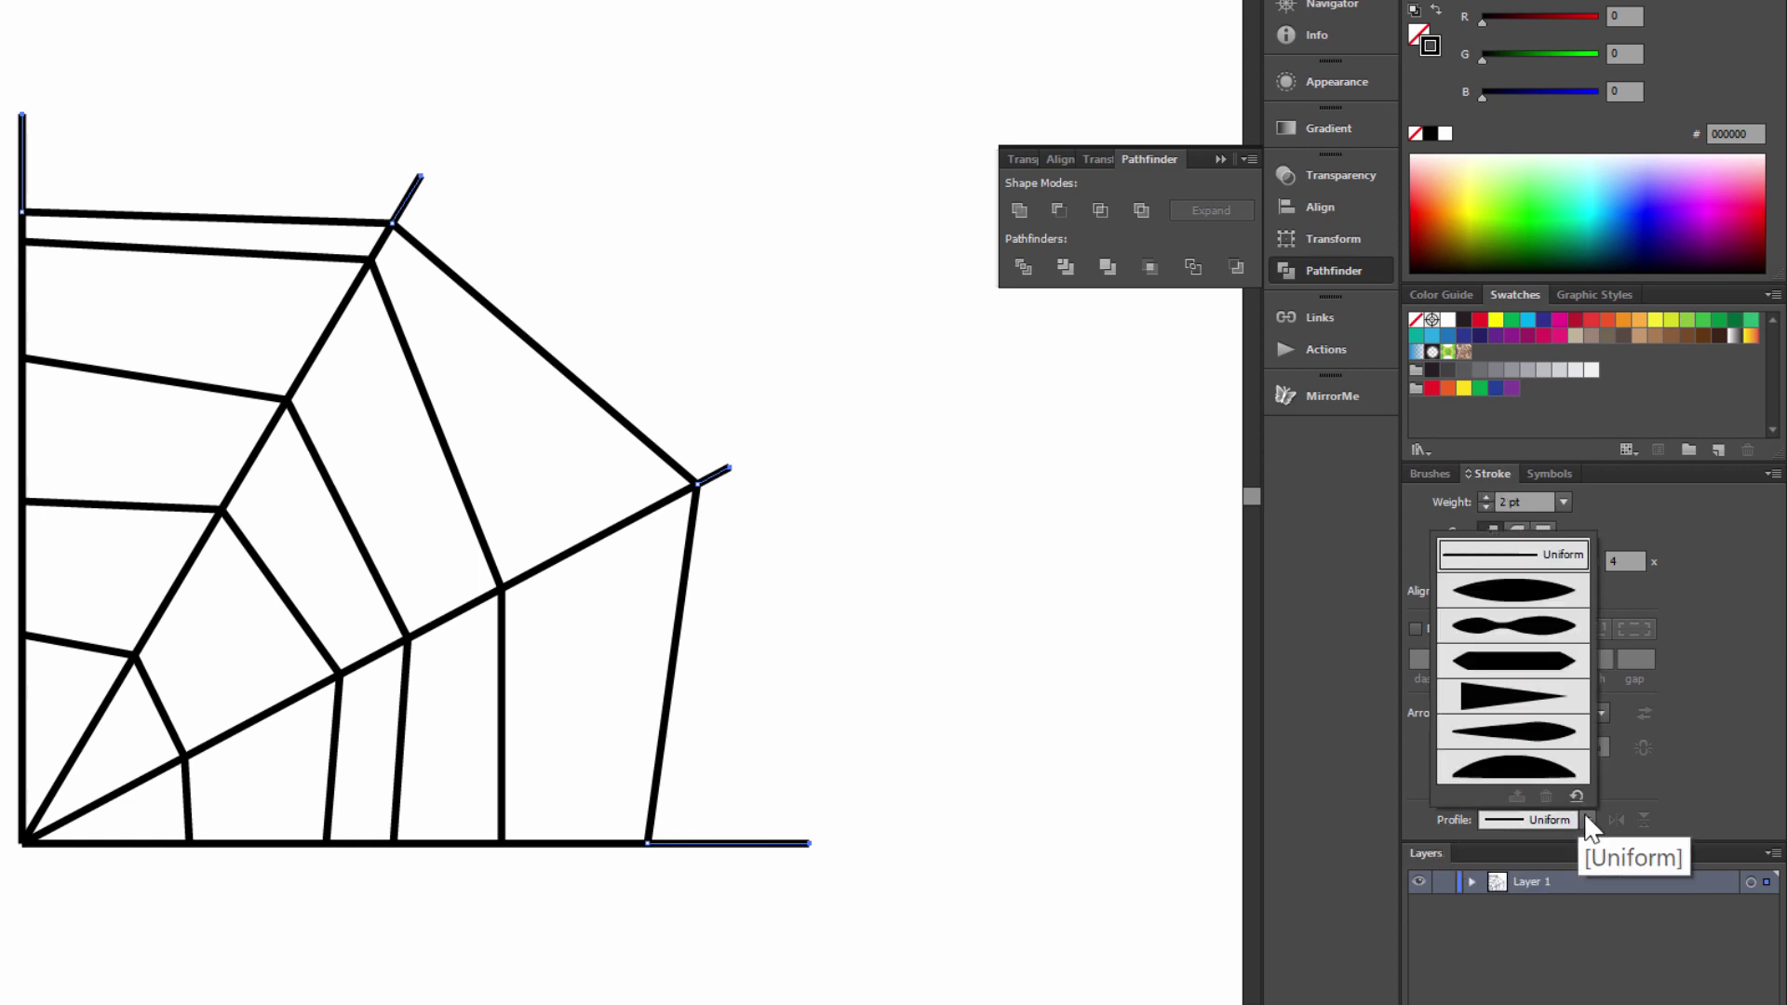
pyautogui.click(1513, 700)
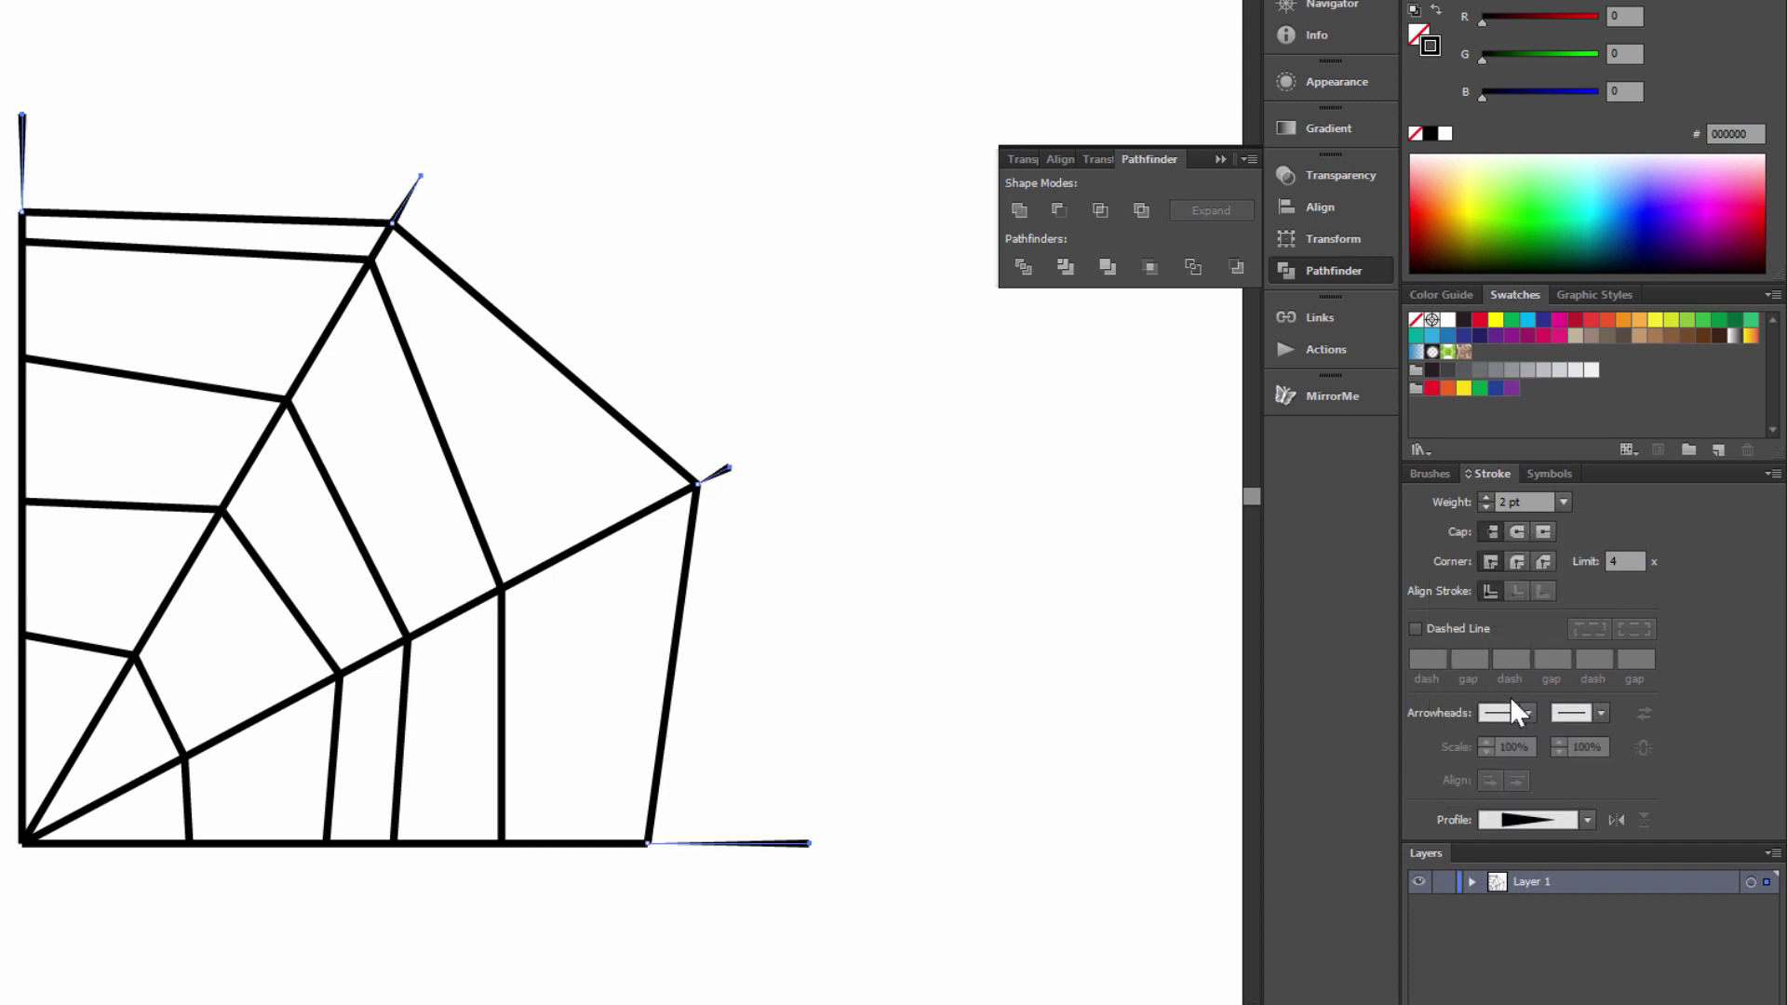
pyautogui.click(1620, 821)
# Flip the taper of the spike at the upper diagonal's tip.
pyautogui.click(503, 148)
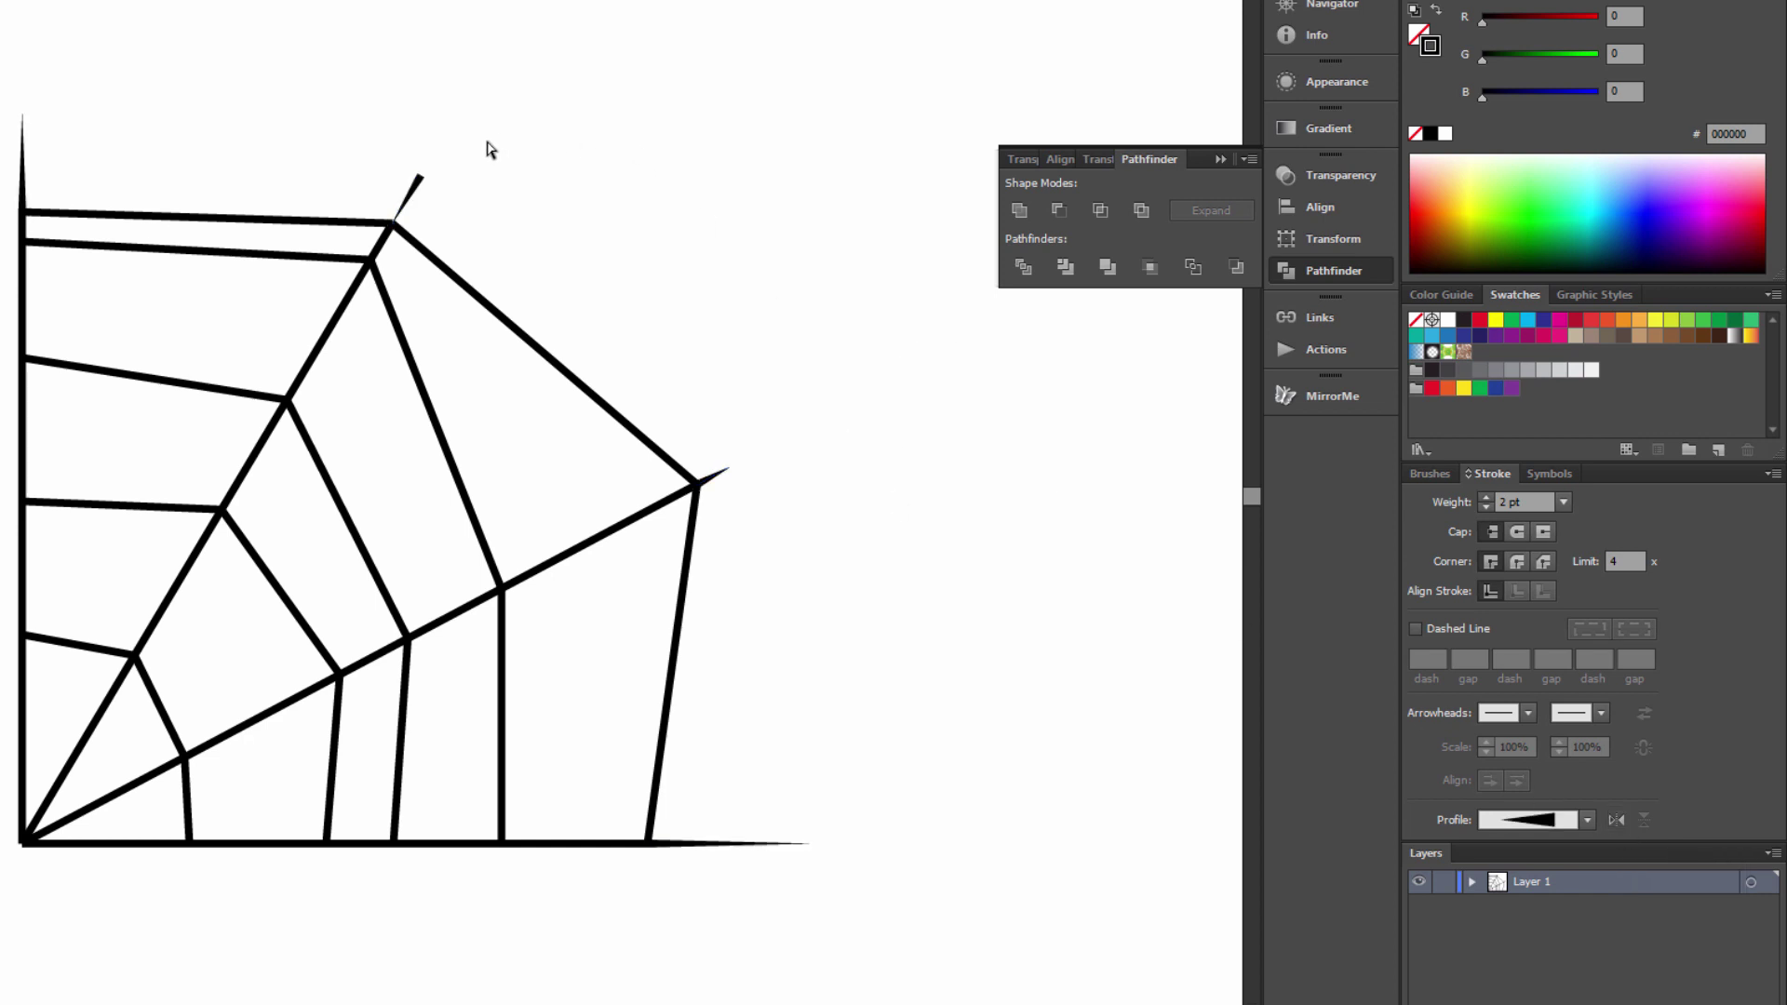
pyautogui.moveTo(395, 139); pyautogui.dragTo(542, 212)
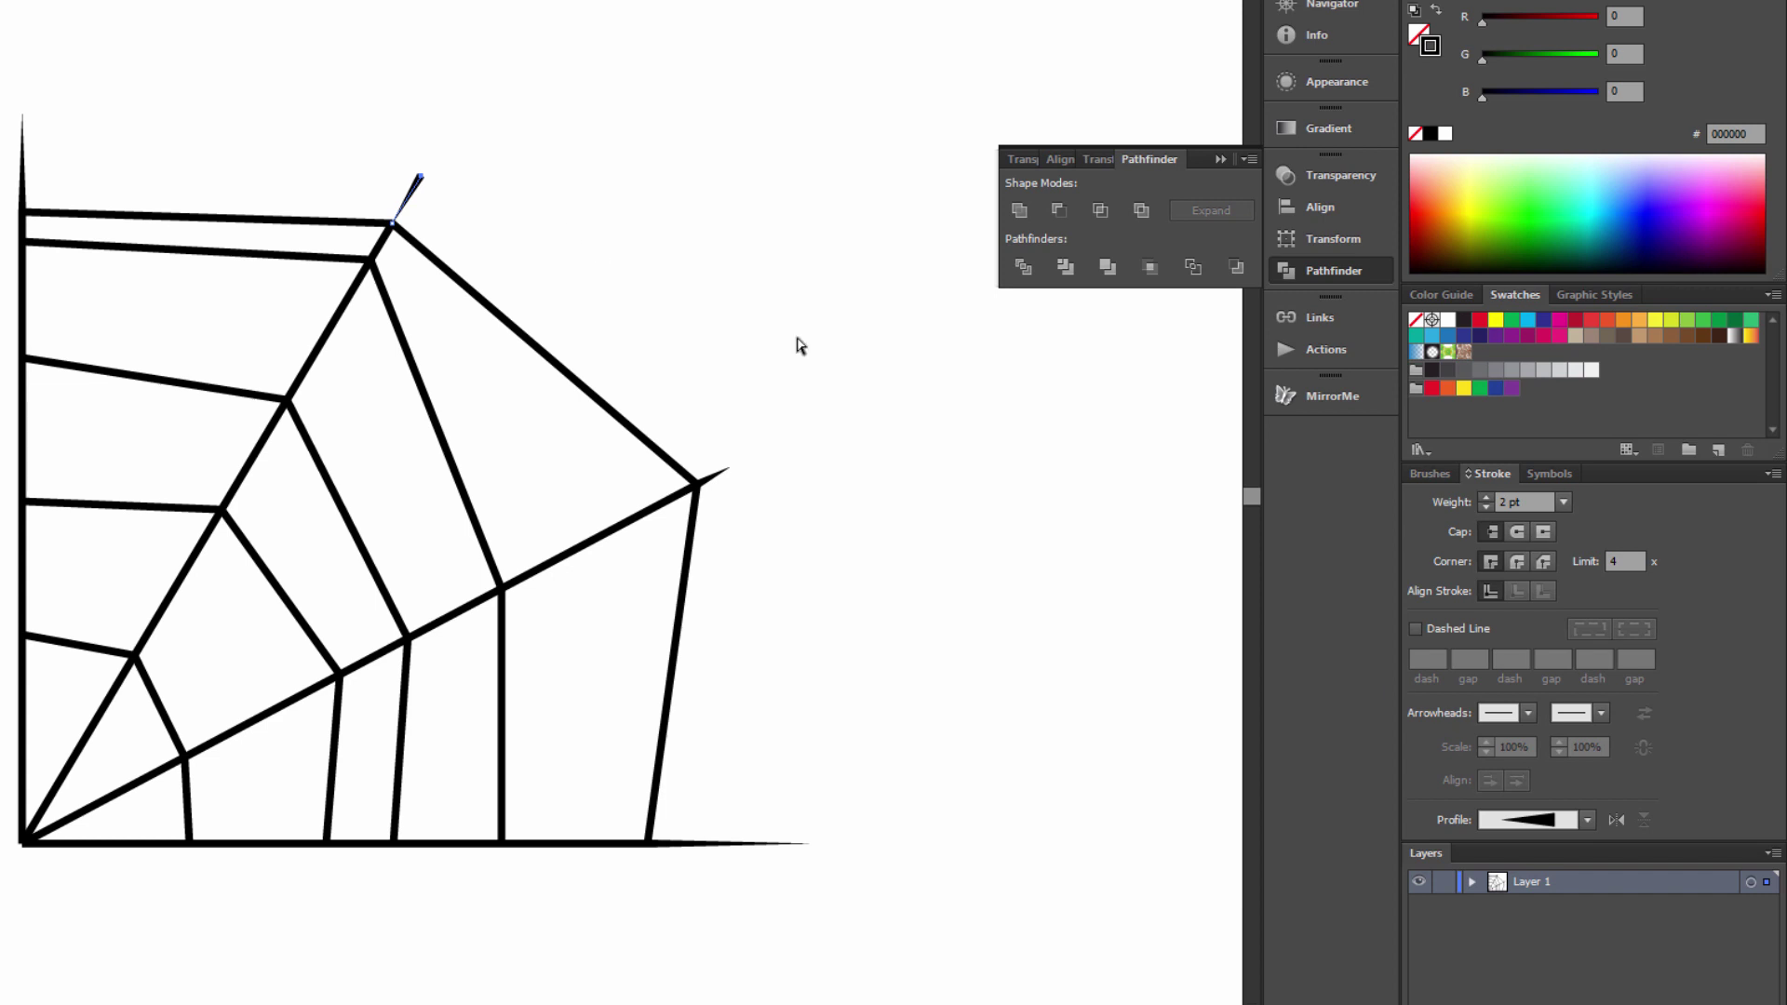
pyautogui.click(1618, 827)
# Select all the web and, with the Reshape tool, sag the left-side strands into curves.
pyautogui.hotkey('ctrl', 'a')
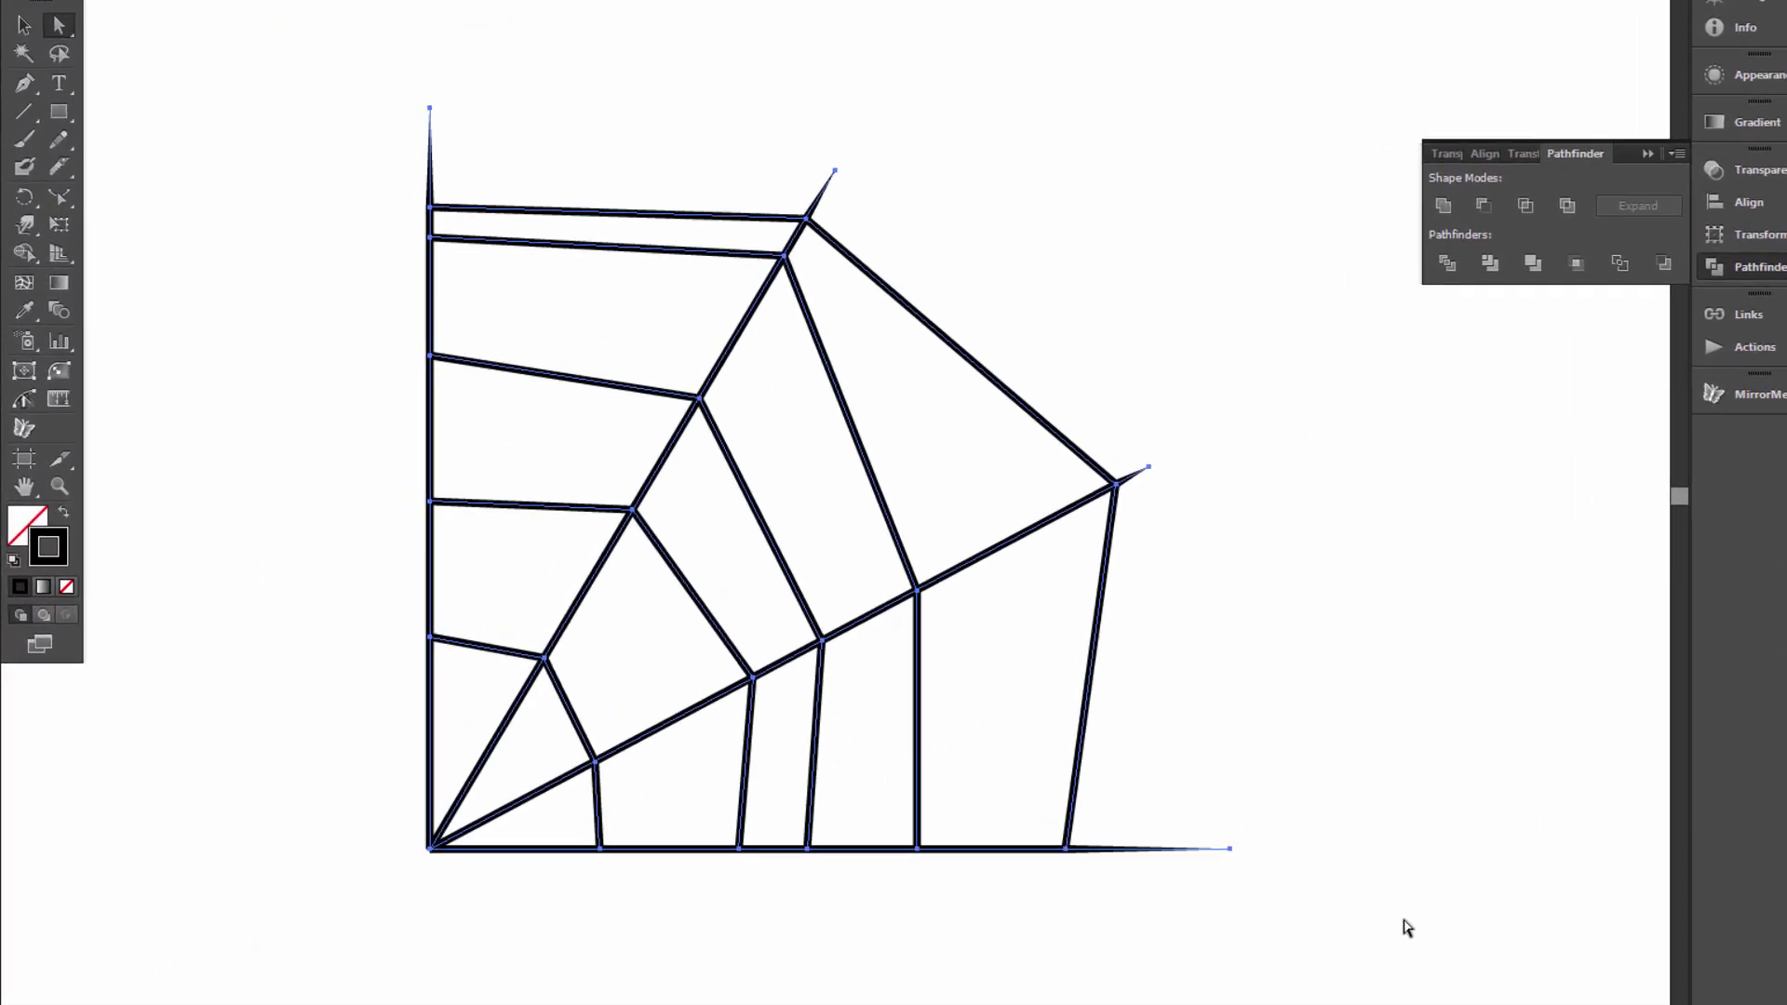
pyautogui.moveTo(54, 195); pyautogui.dragTo(112, 190)
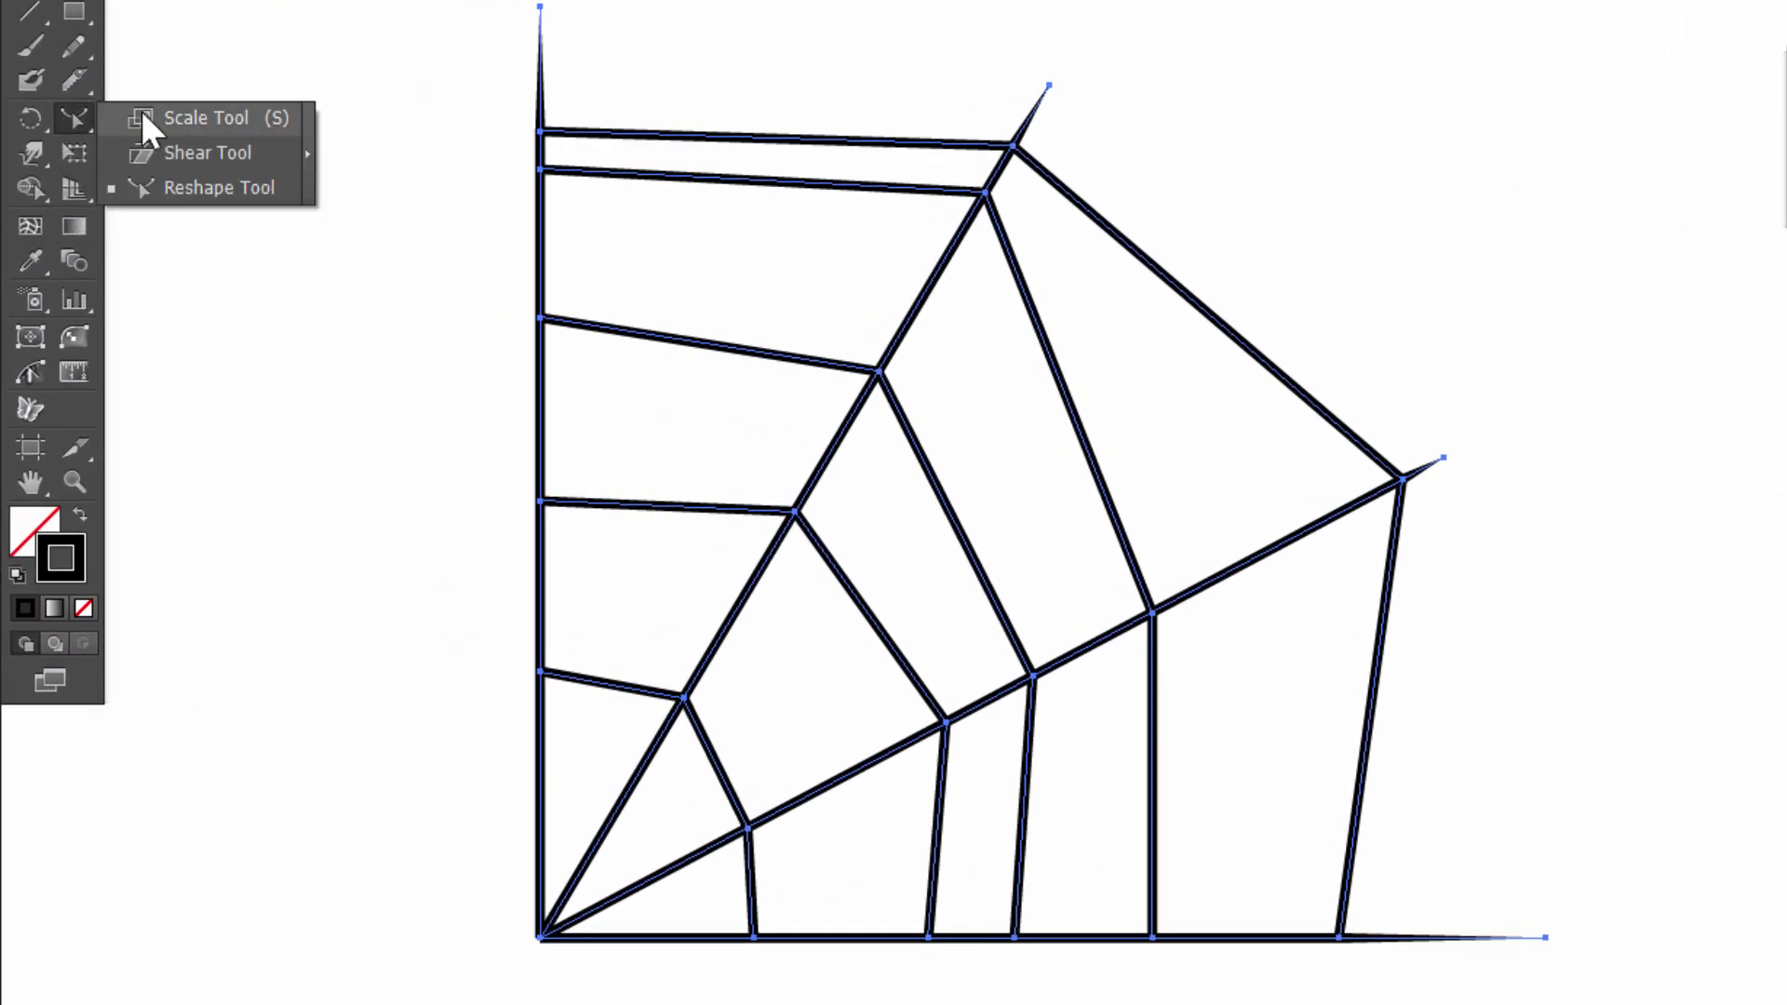
pyautogui.moveTo(190, 140); pyautogui.dragTo(218, 120)
pyautogui.moveTo(69, 120); pyautogui.dragTo(230, 194)
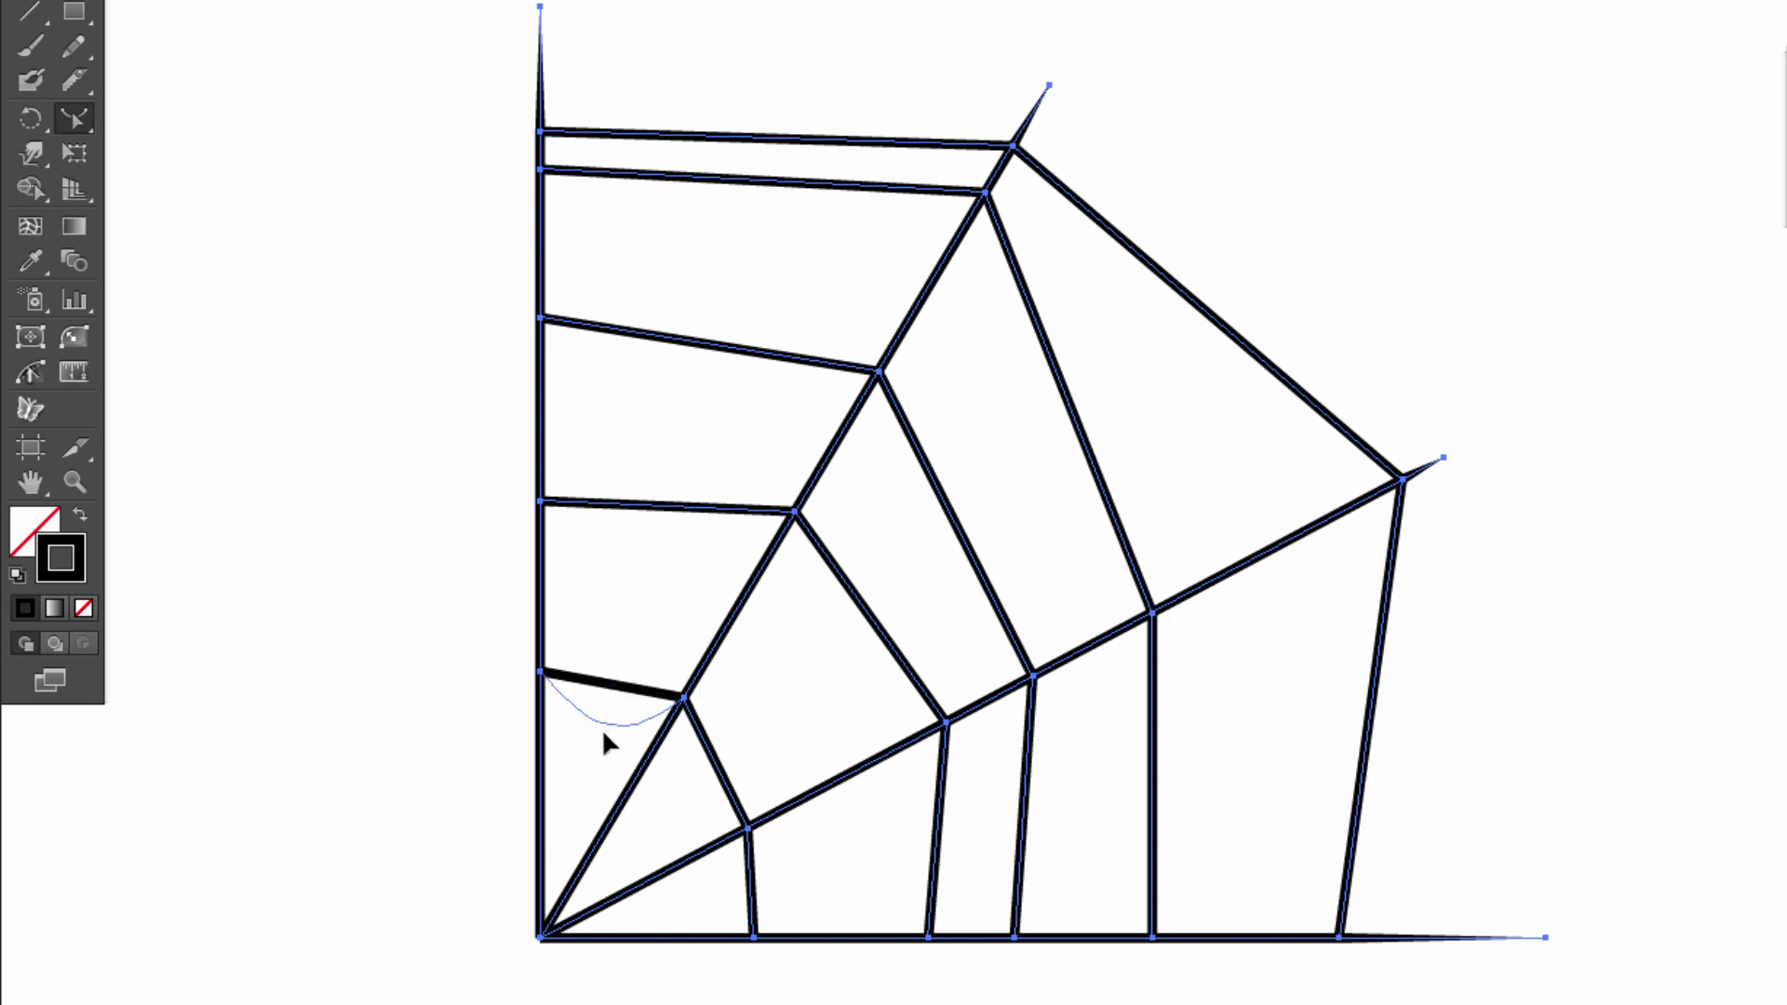
pyautogui.moveTo(604, 735); pyautogui.dragTo(605, 734)
pyautogui.moveTo(670, 508); pyautogui.dragTo(635, 583)
pyautogui.moveTo(670, 343); pyautogui.dragTo(667, 425)
pyautogui.moveTo(786, 186); pyautogui.dragTo(747, 281)
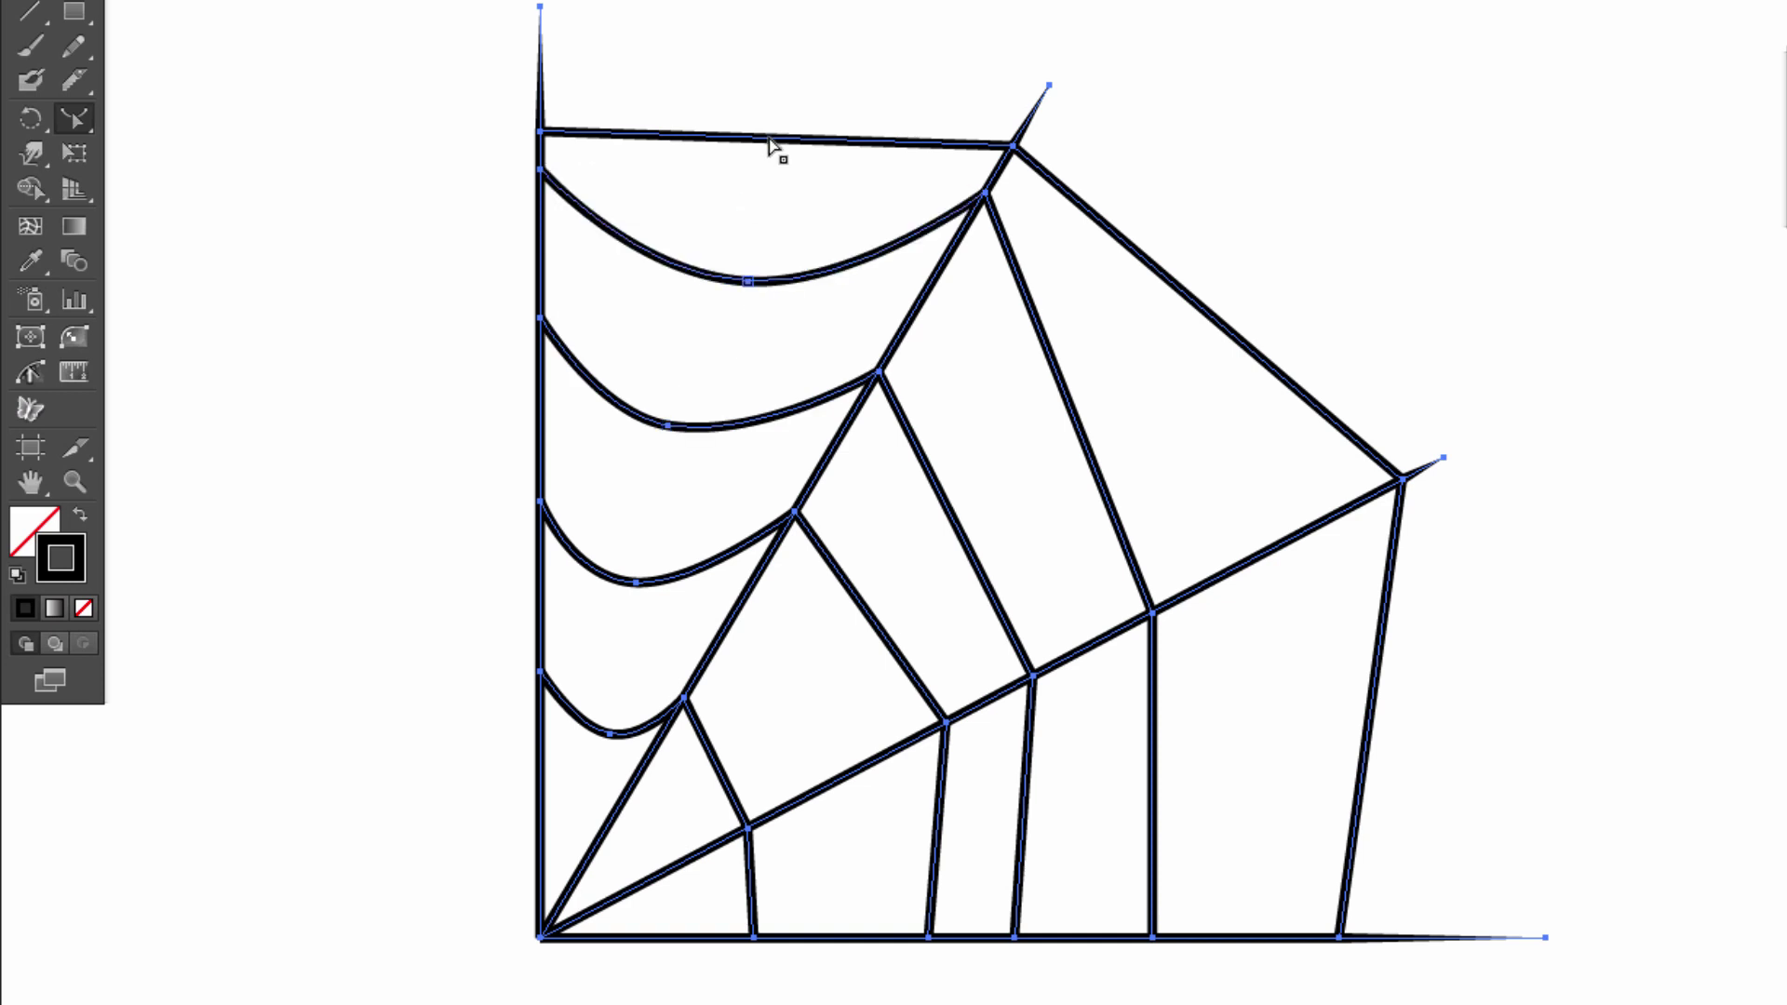
pyautogui.moveTo(769, 140); pyautogui.dragTo(740, 197)
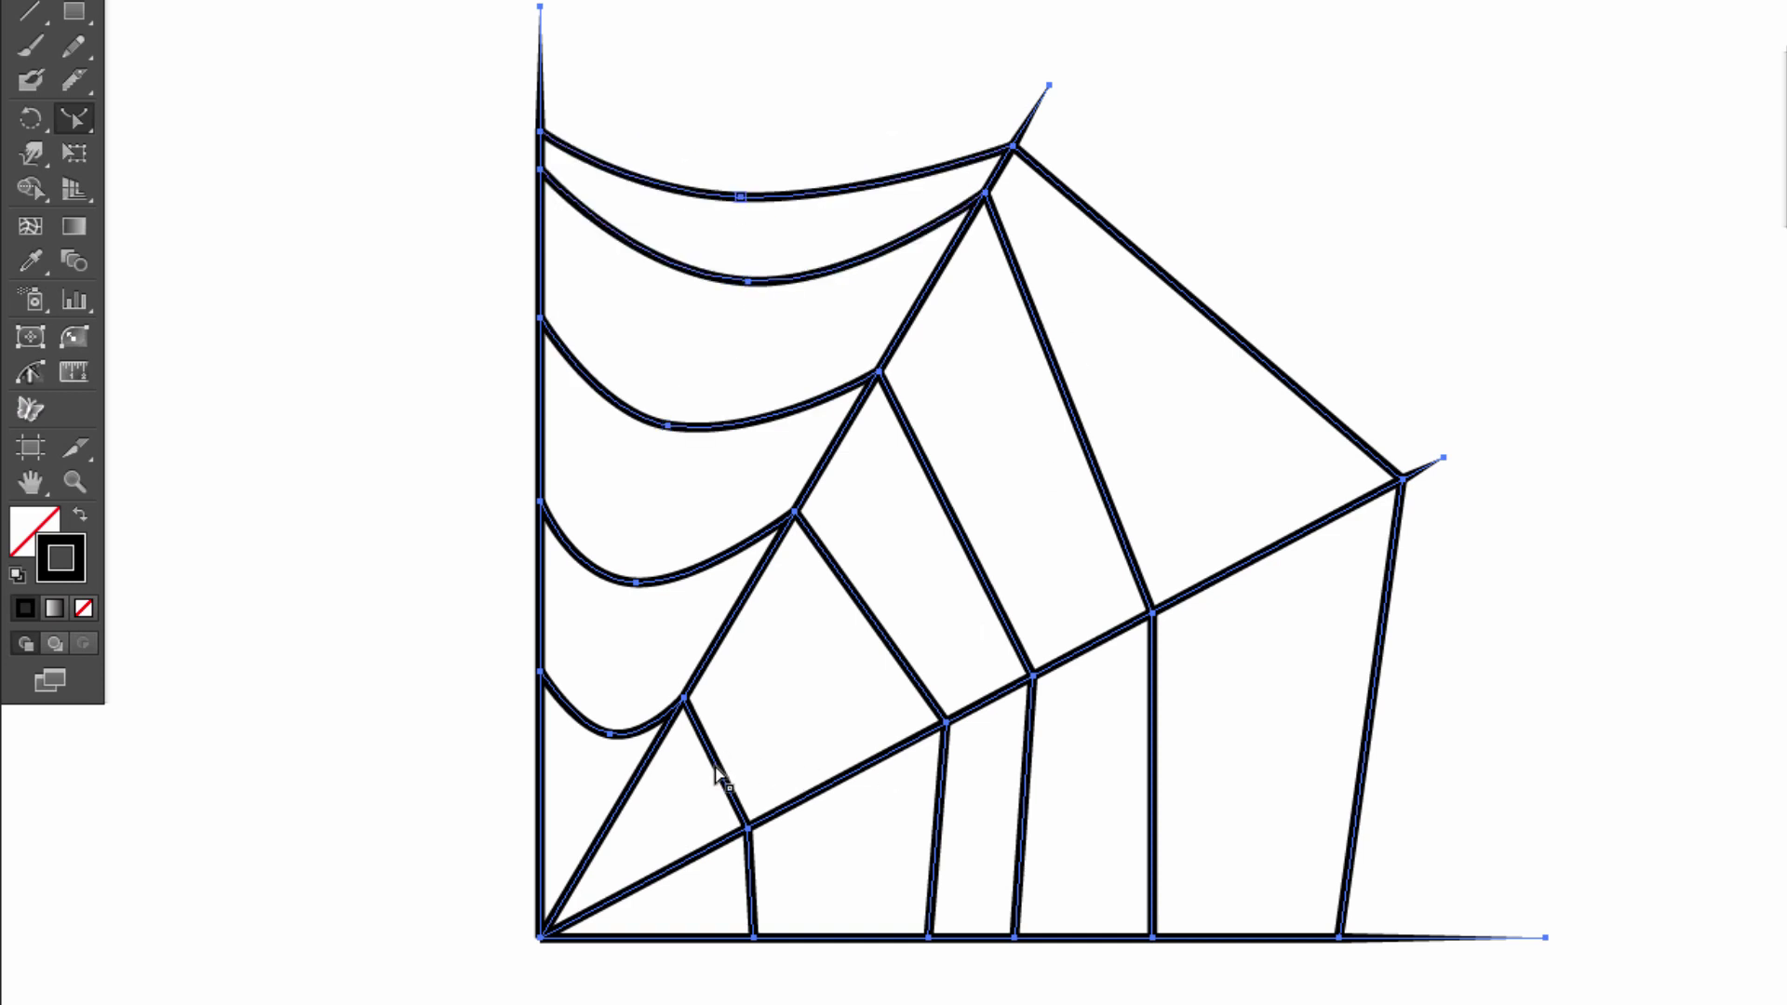
# Bow the ring segments between the diagonals leftward into curves.
pyautogui.moveTo(720, 774); pyautogui.dragTo(670, 818)
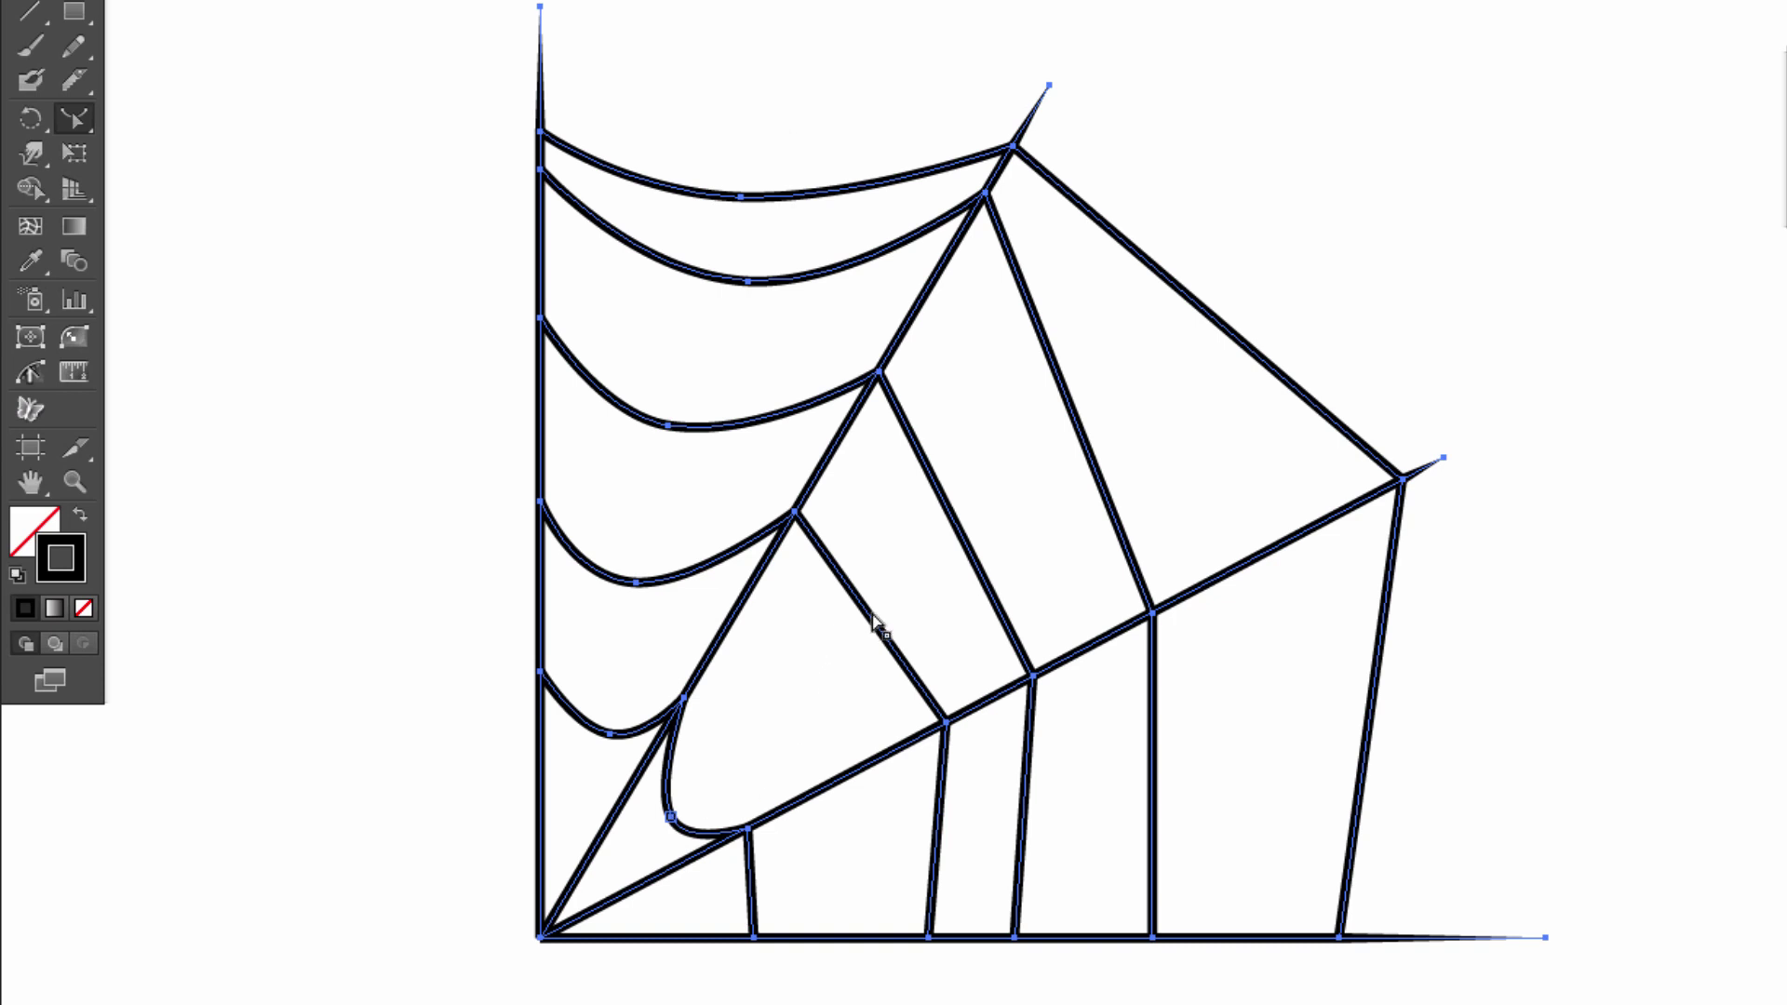
pyautogui.moveTo(878, 626); pyautogui.dragTo(787, 691)
pyautogui.moveTo(960, 528); pyautogui.dragTo(886, 601)
pyautogui.moveTo(1087, 473); pyautogui.dragTo(973, 491)
pyautogui.moveTo(1237, 335); pyautogui.dragTo(1129, 443)
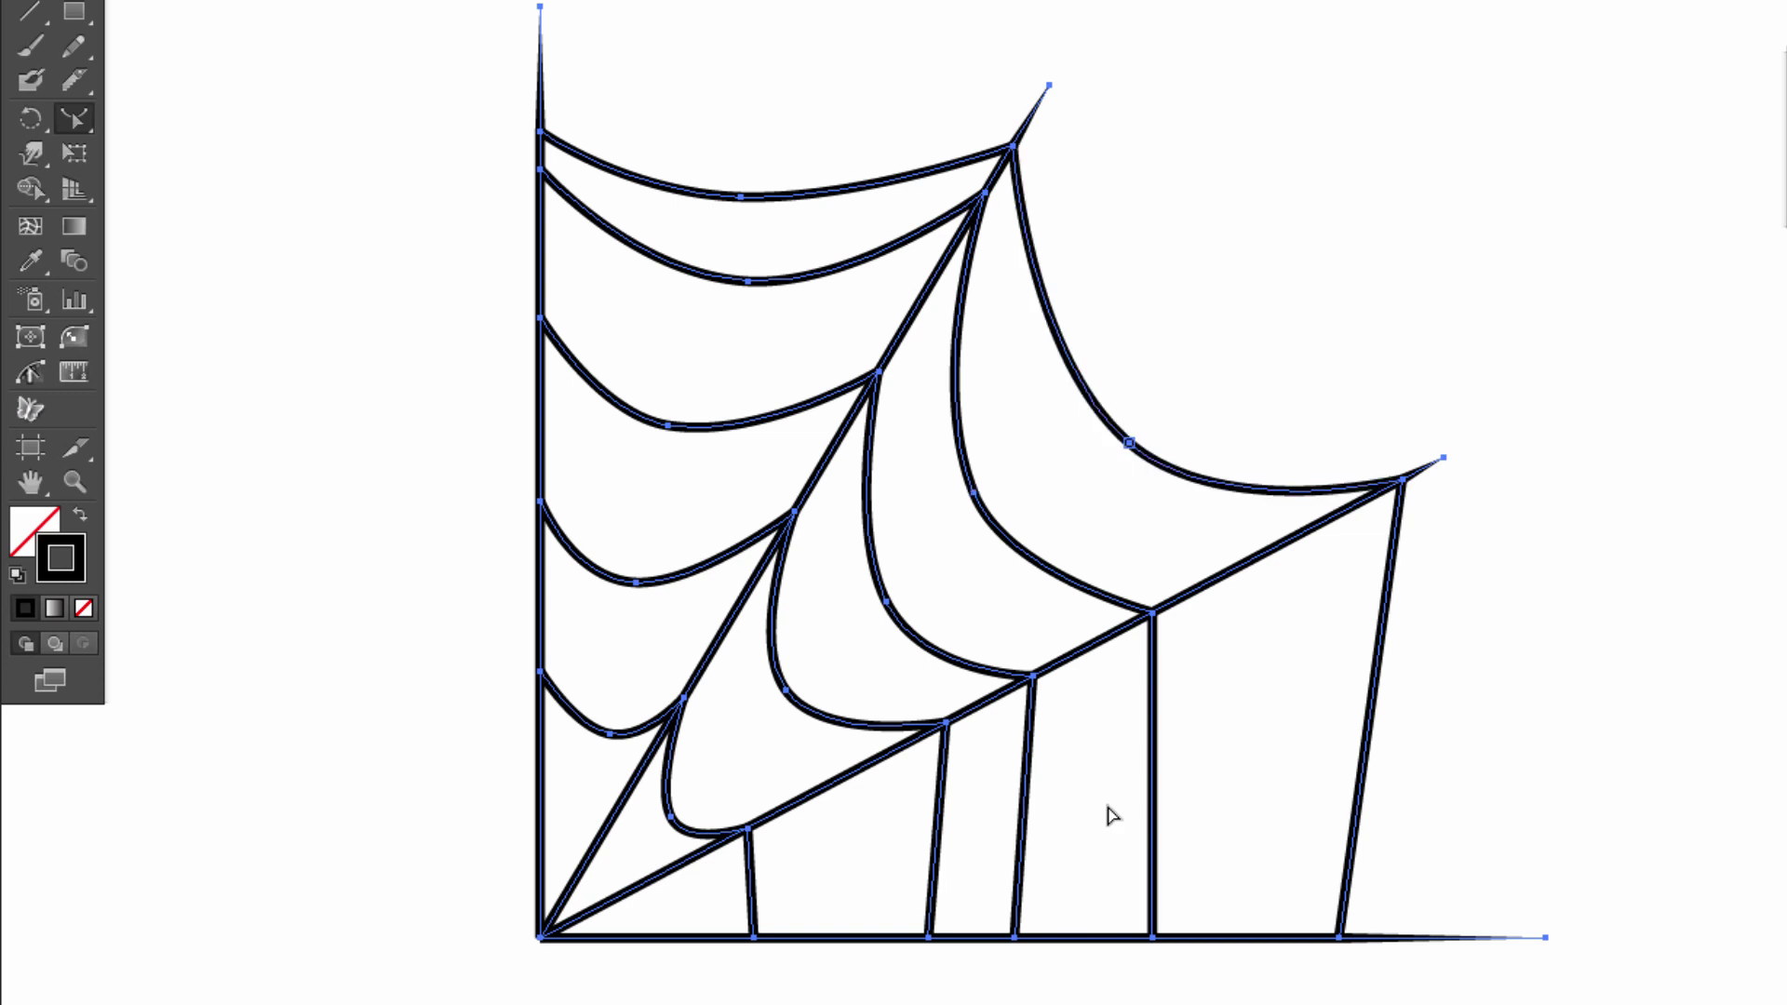
# Curve the bottom segments and remaining outer threads into sagging arcs.
pyautogui.moveTo(754, 908); pyautogui.dragTo(705, 899)
pyautogui.moveTo(938, 853); pyautogui.dragTo(854, 866)
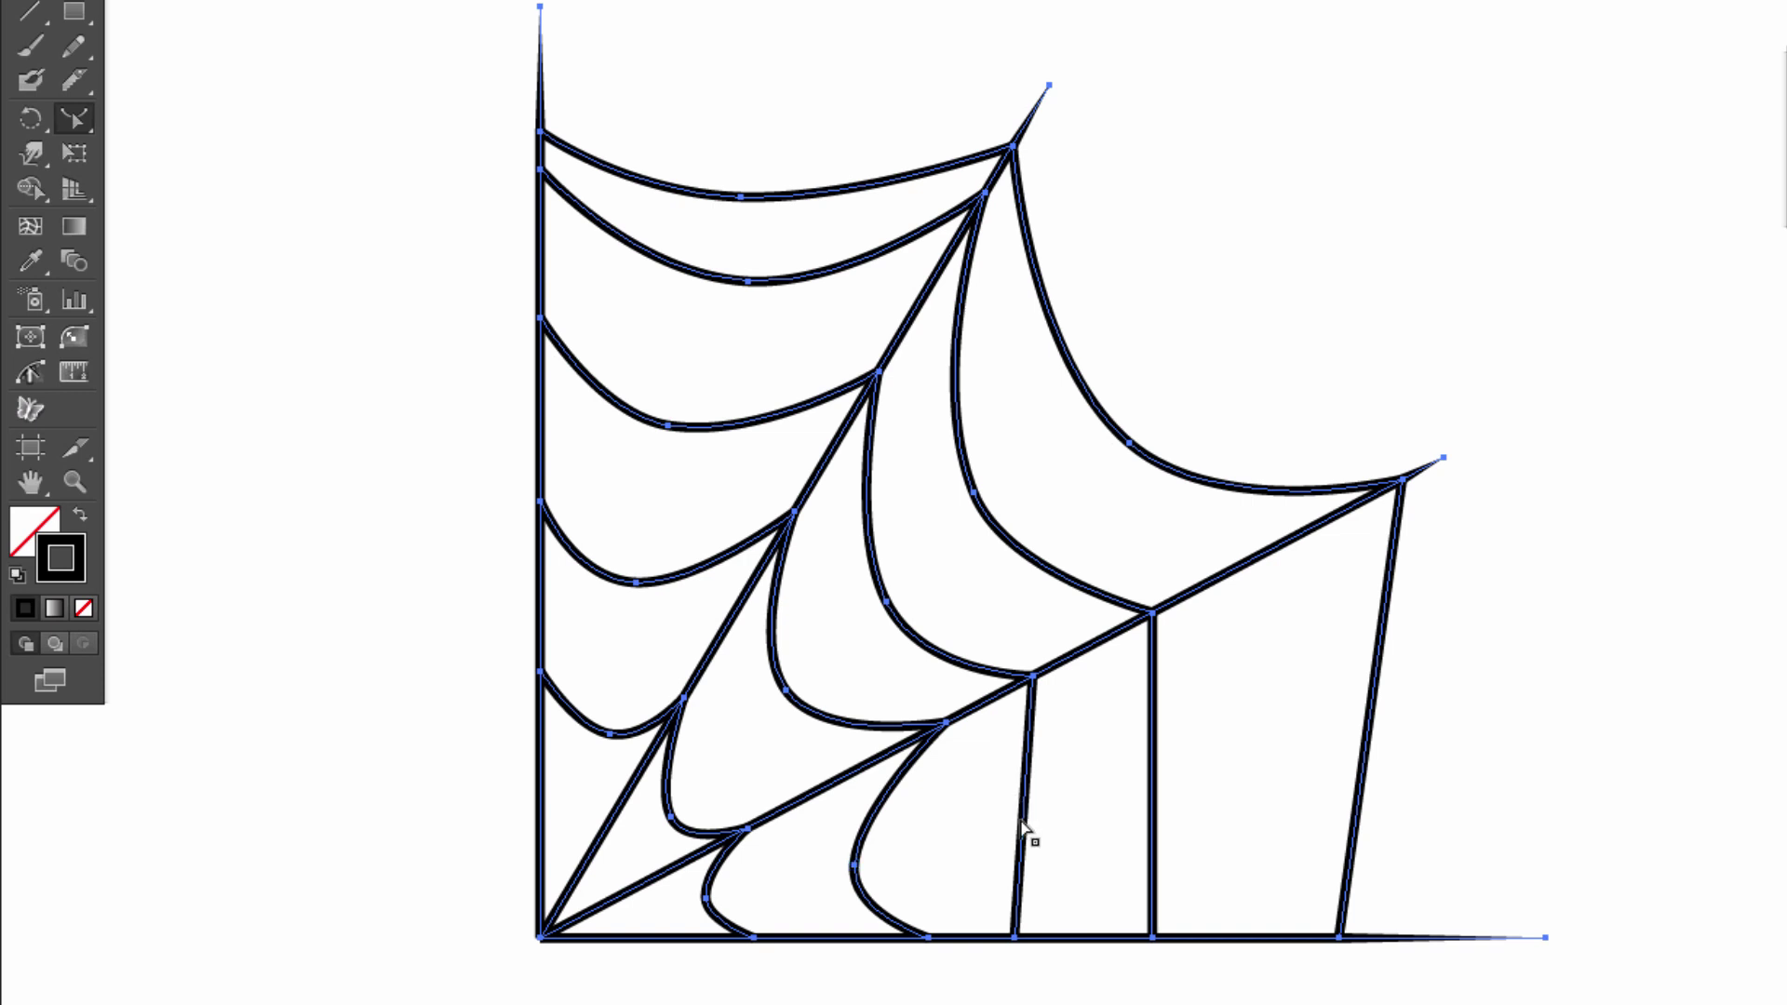
pyautogui.moveTo(1024, 831); pyautogui.dragTo(956, 829)
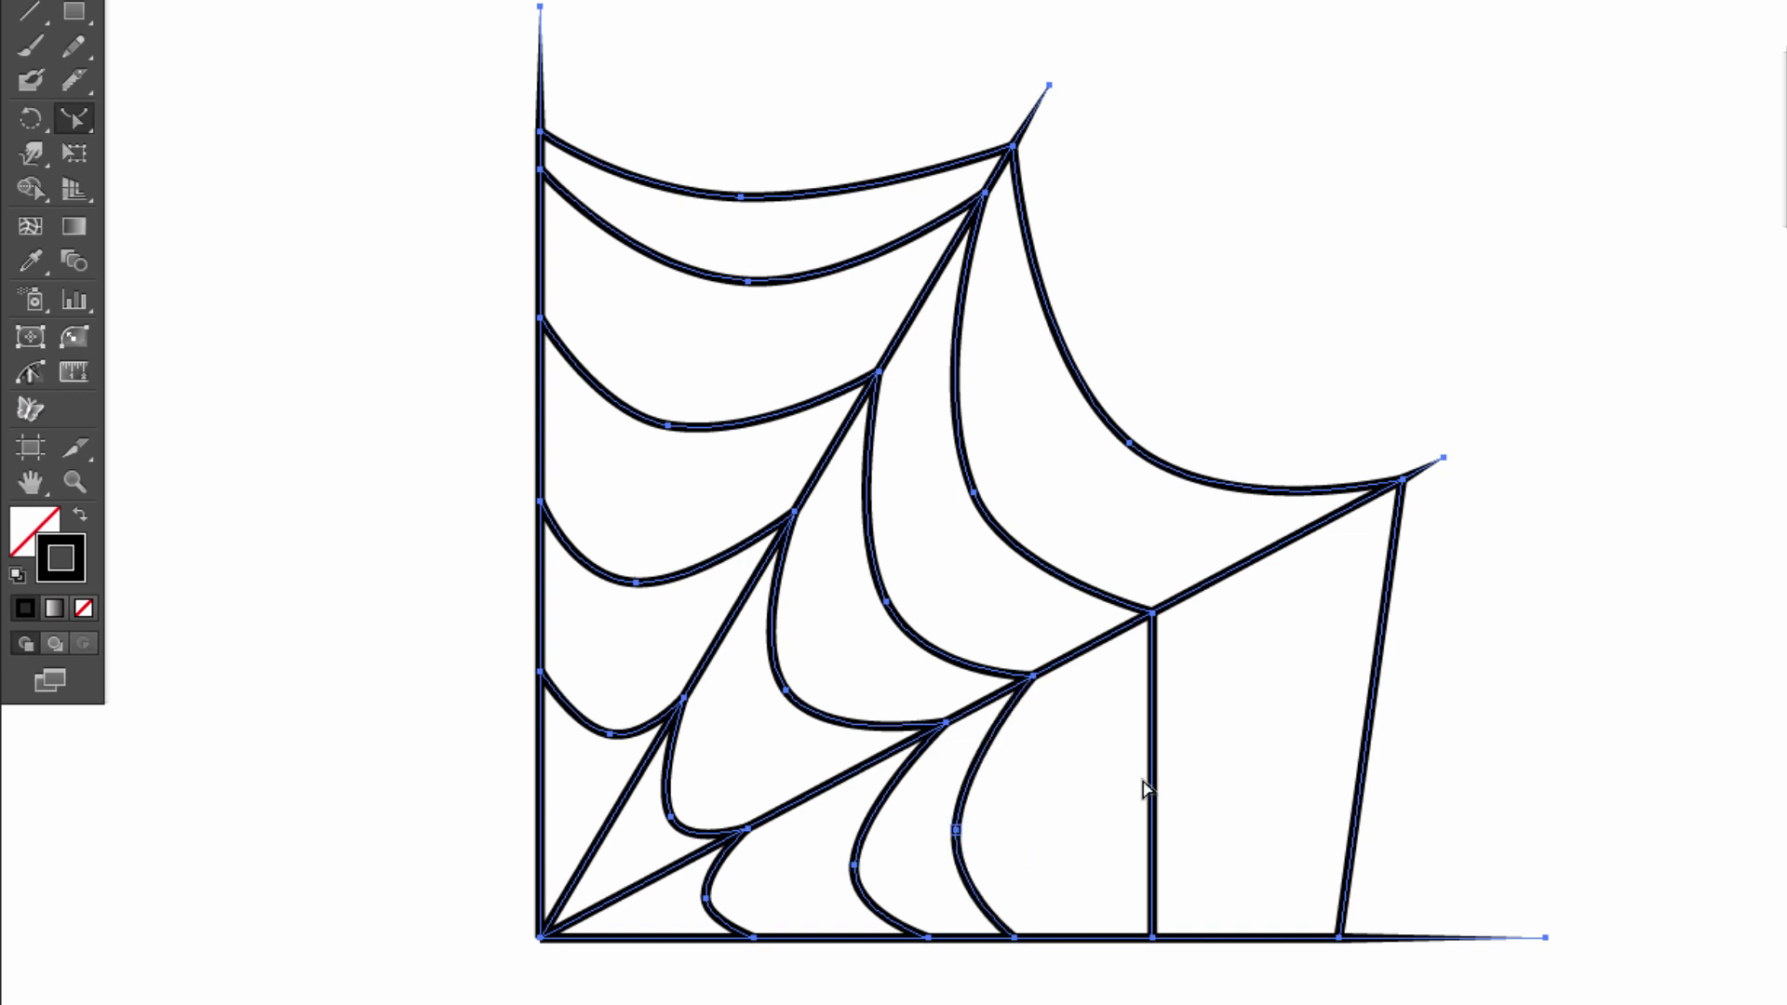
pyautogui.moveTo(1157, 800); pyautogui.dragTo(1080, 802)
pyautogui.moveTo(1368, 727); pyautogui.dragTo(1238, 737)
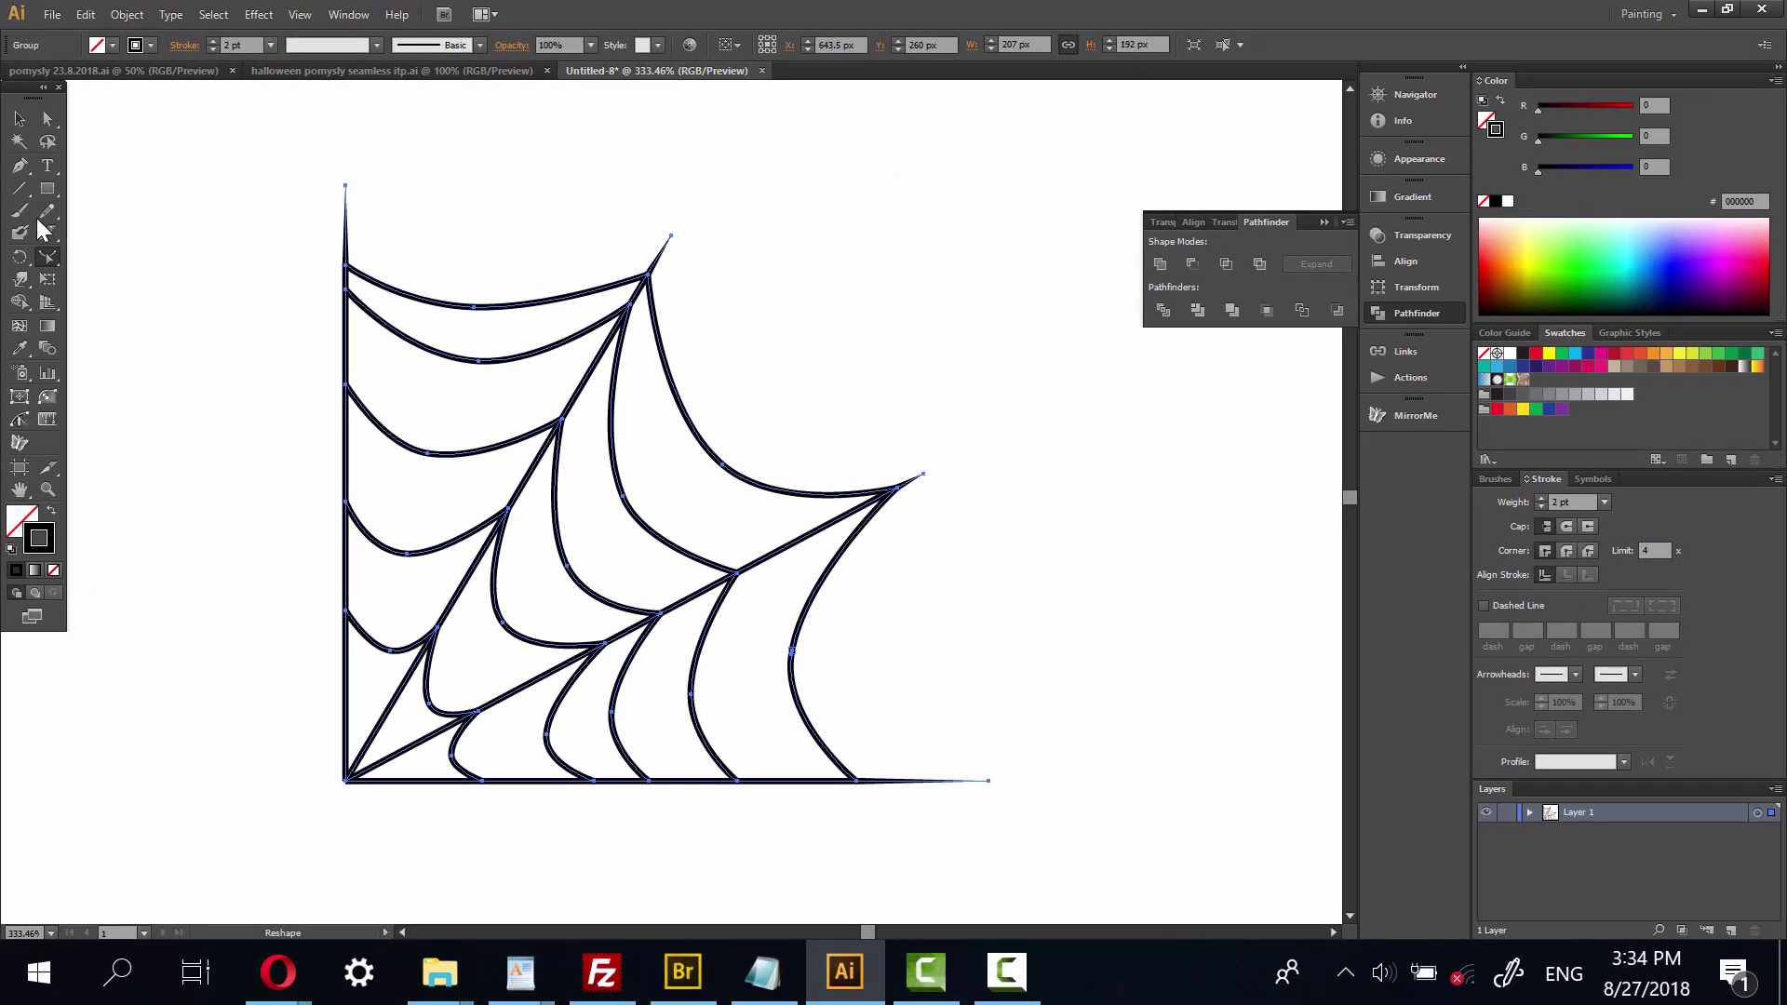
# Select the whole quarter web and pan to bring its right side into view.
pyautogui.click(47, 118)
pyautogui.click(199, 307)
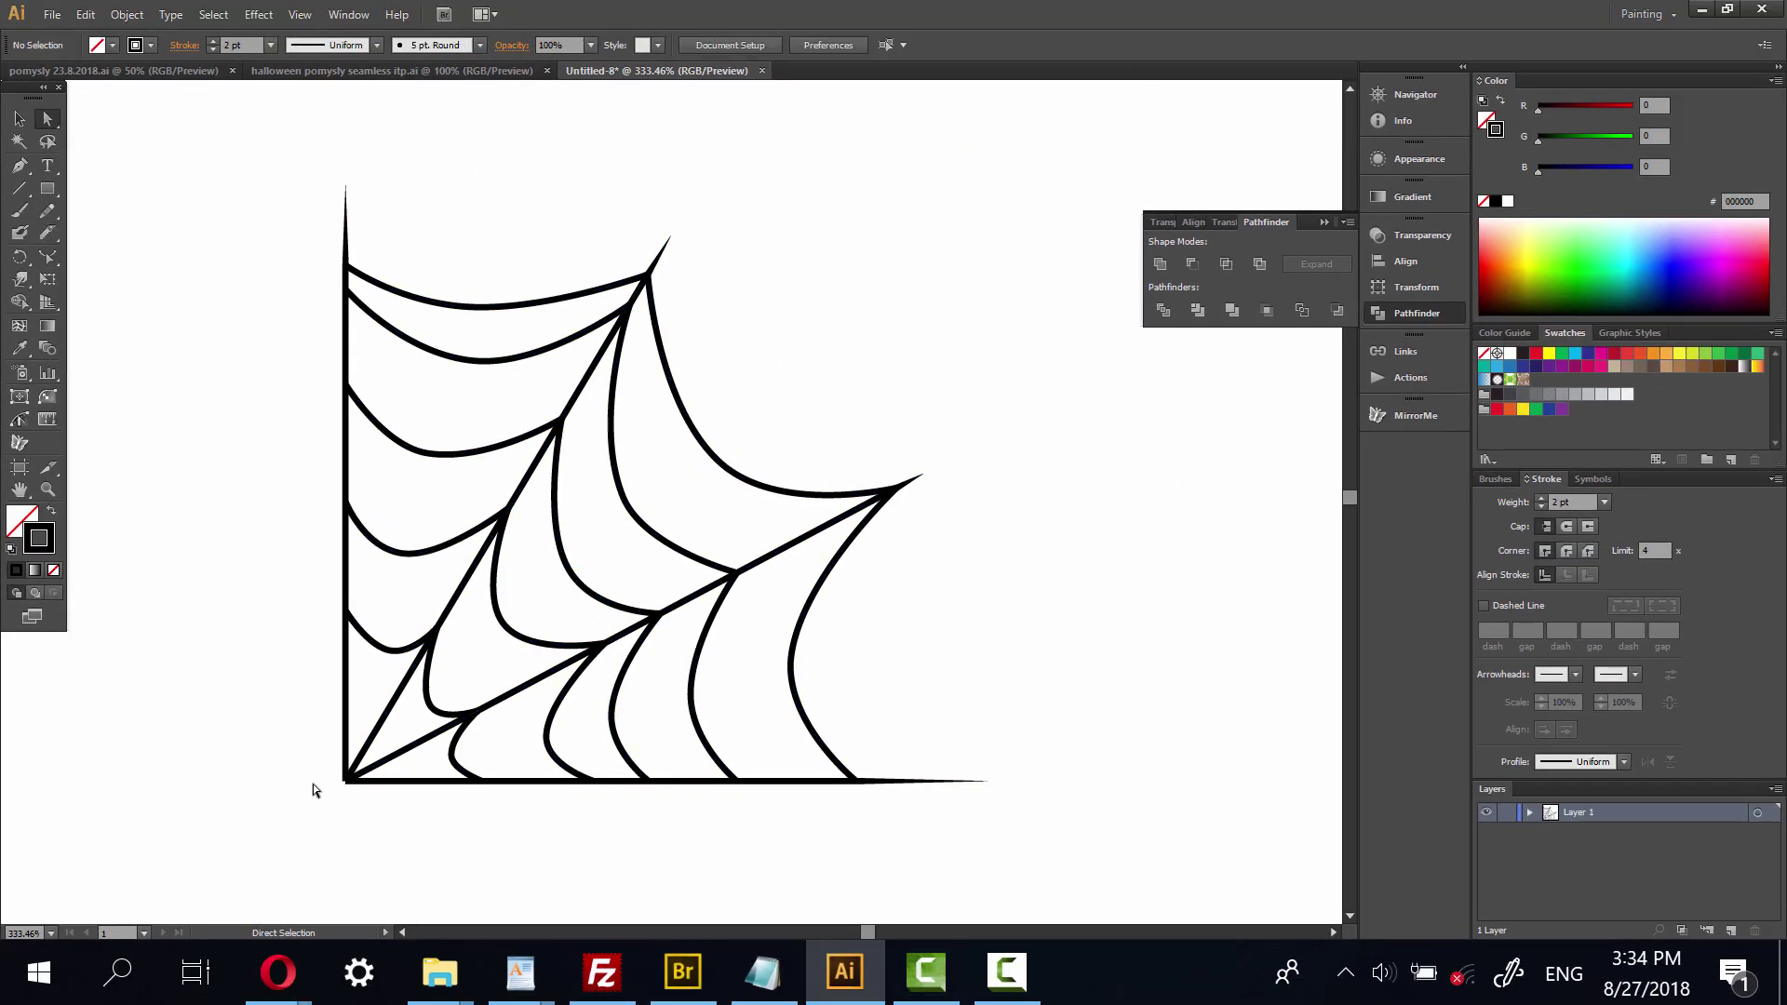
pyautogui.moveTo(270, 138); pyautogui.dragTo(1136, 877)
pyautogui.rightClick(579, 431)
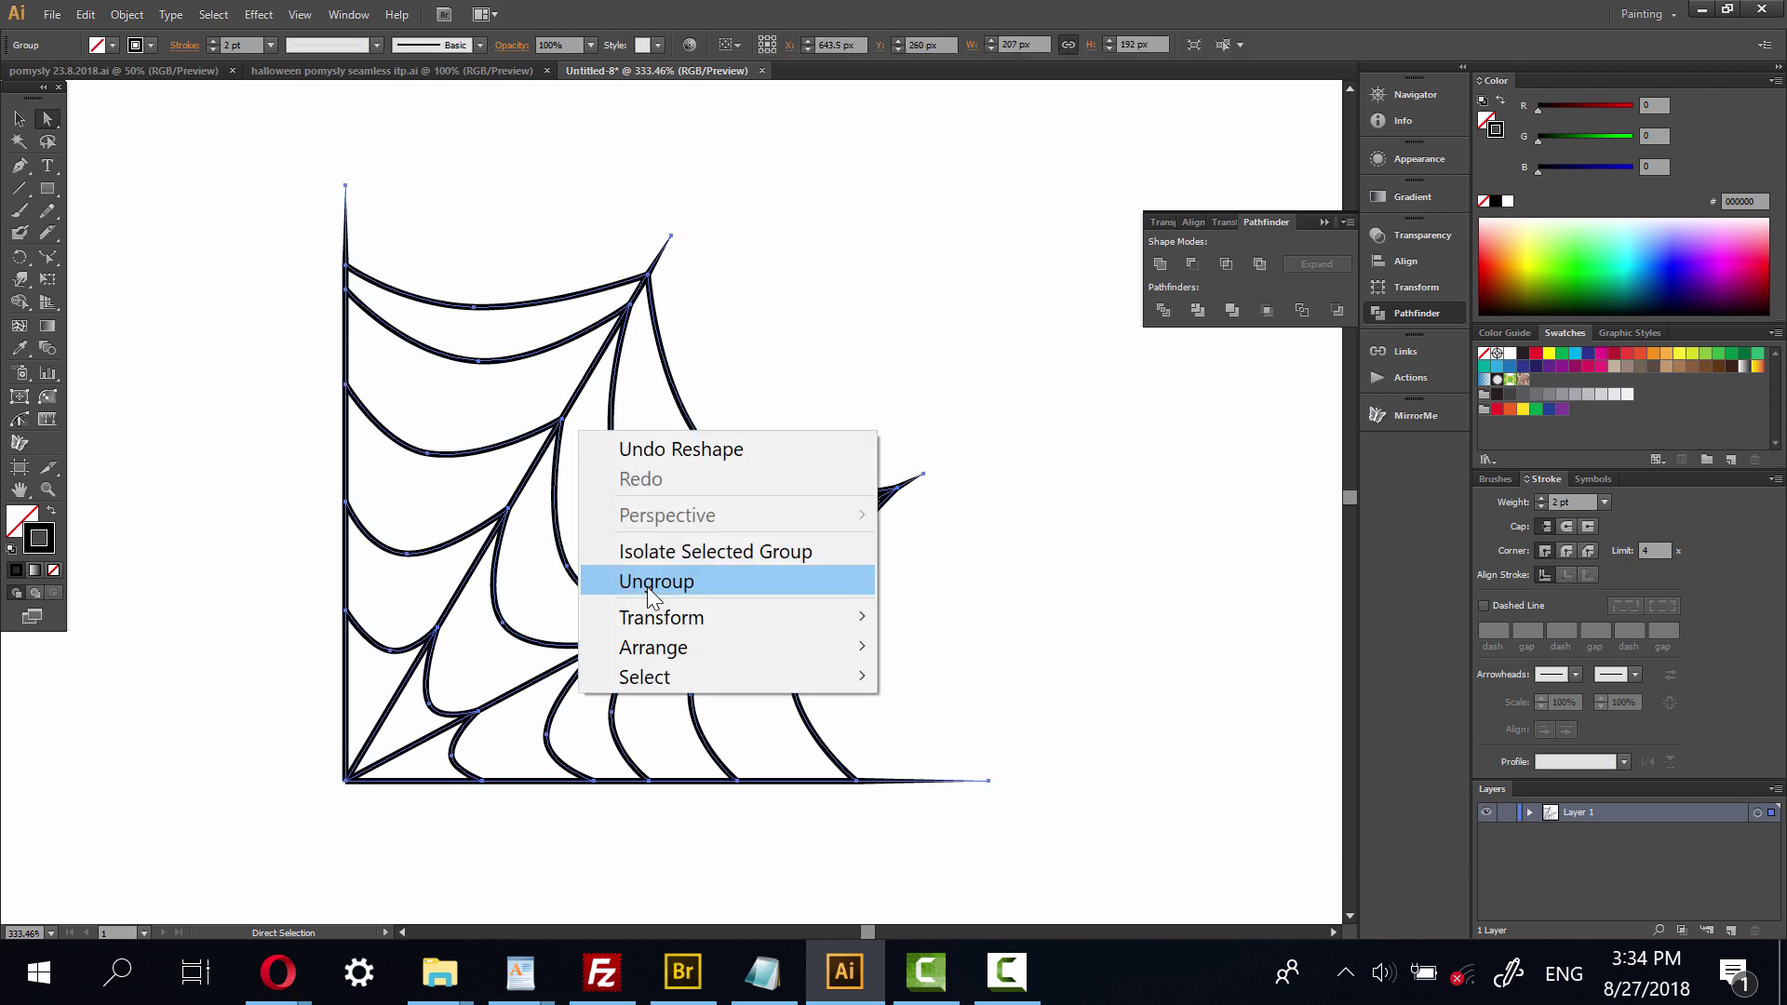
pyautogui.click(136, 13)
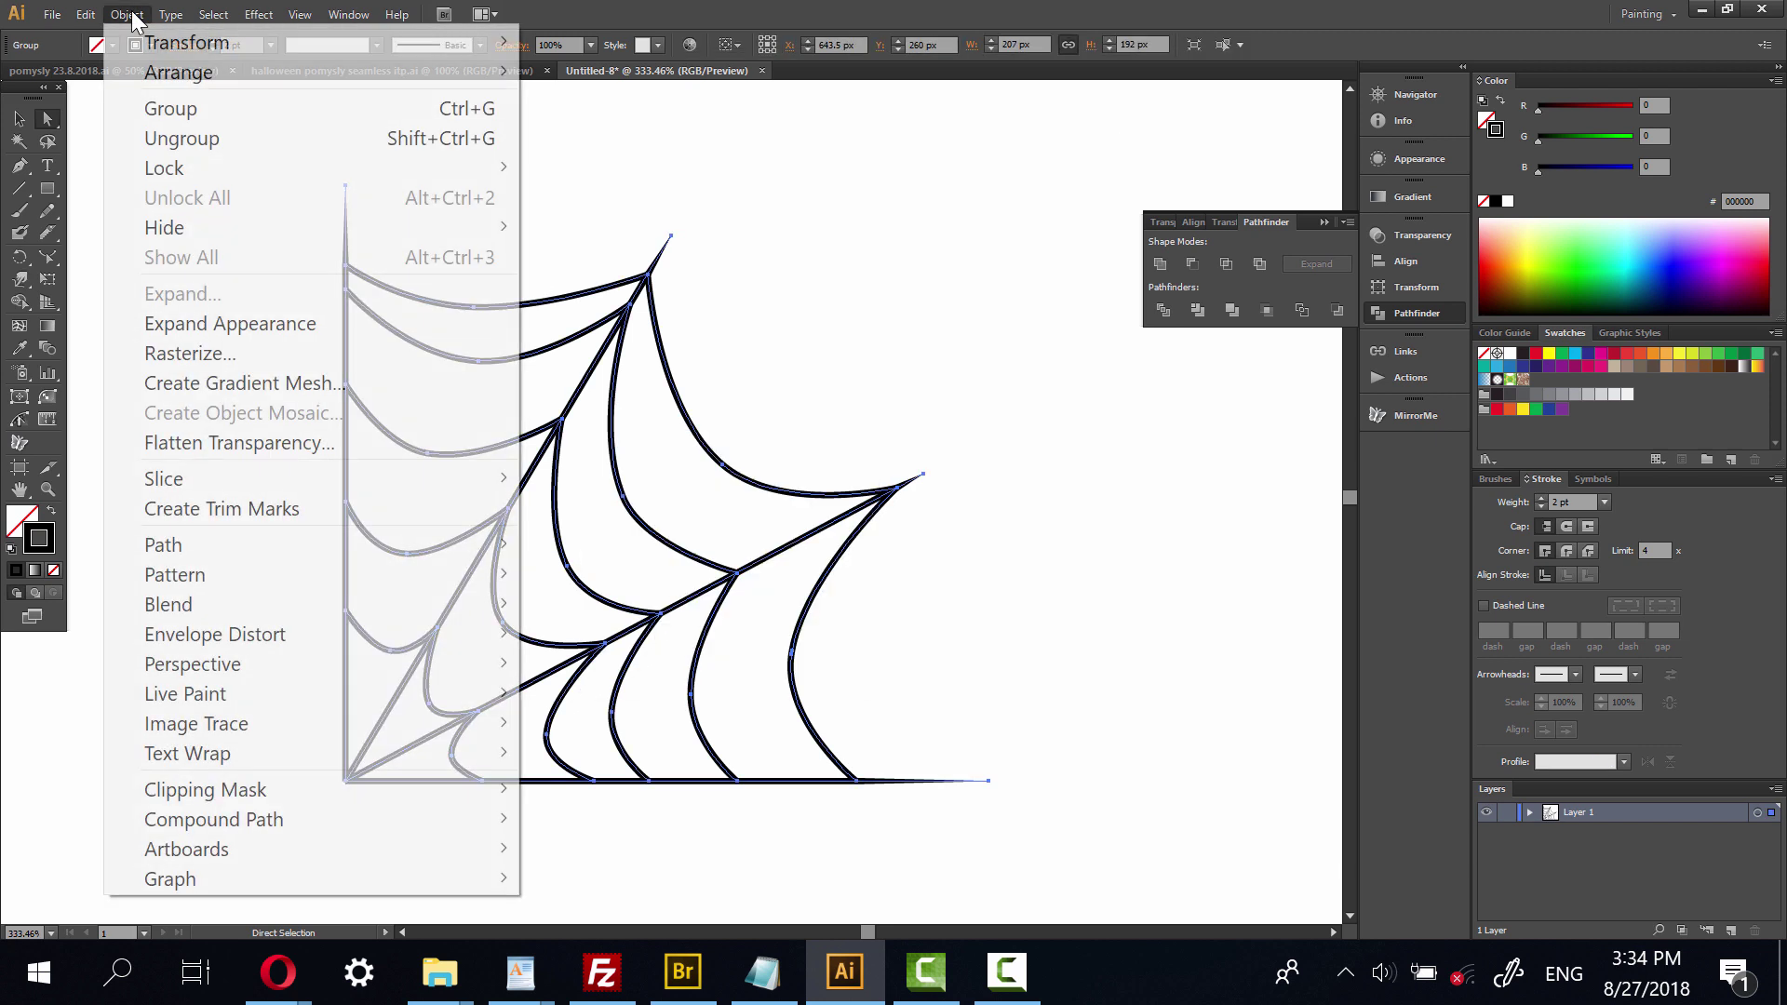
pyautogui.click(199, 108)
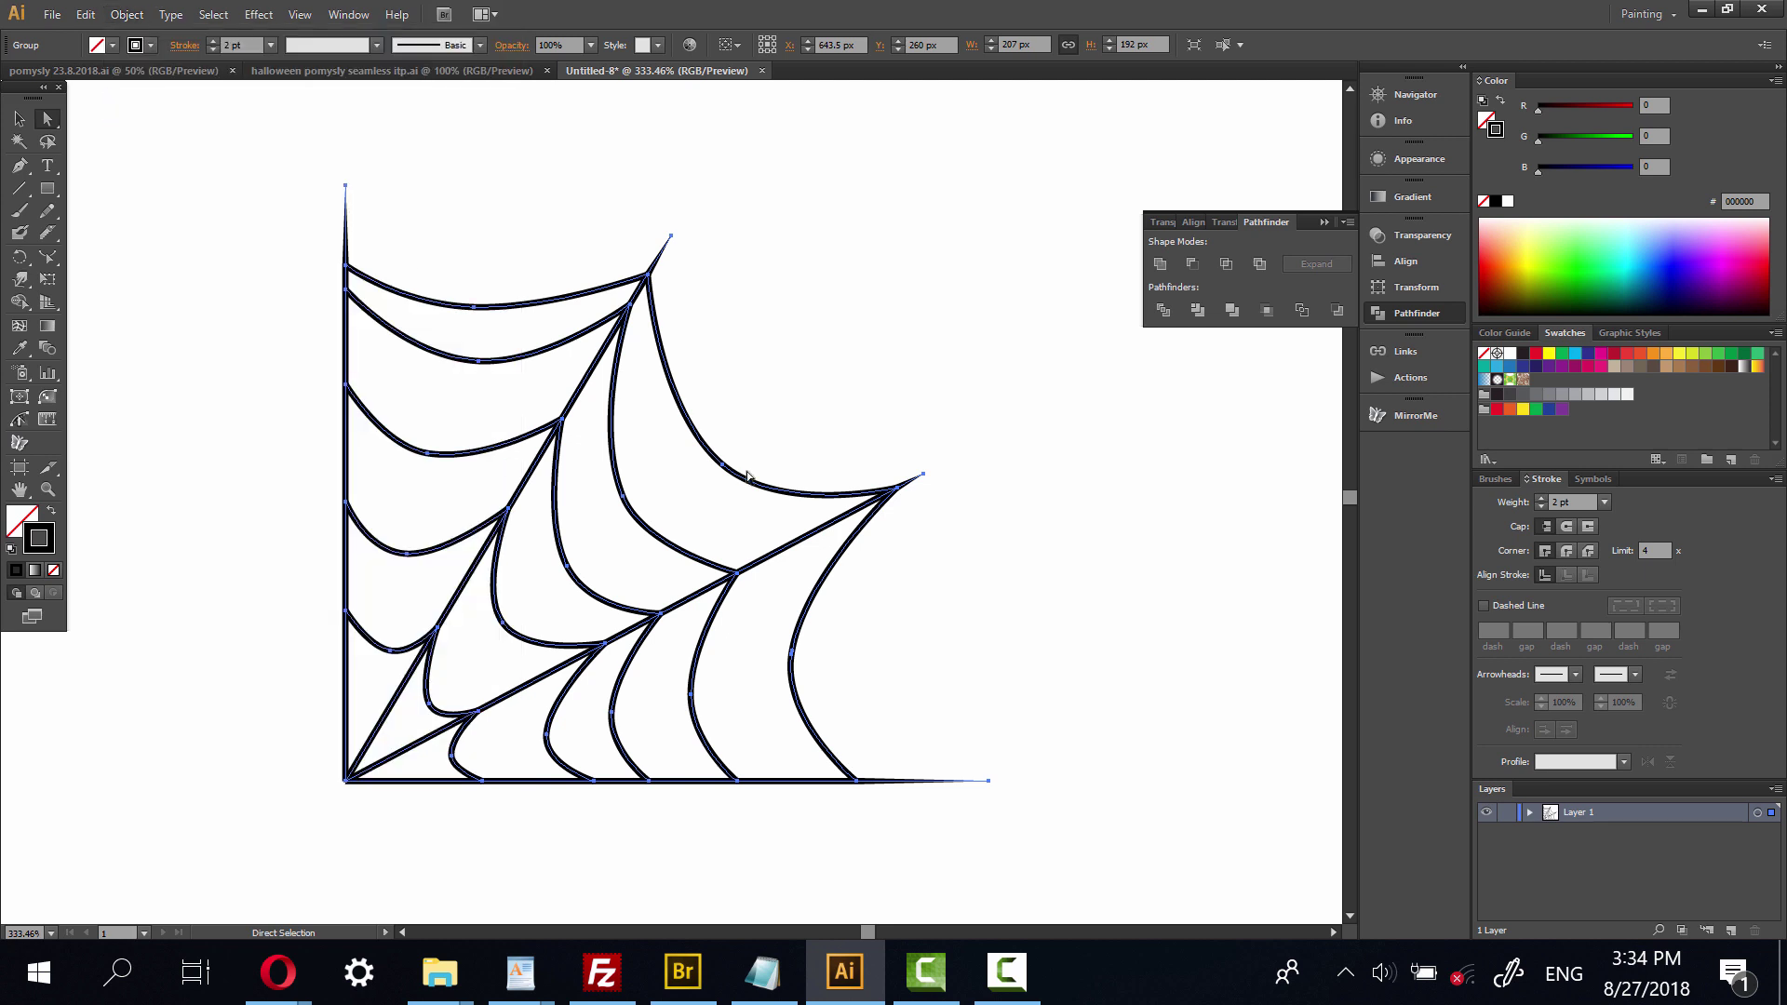
pyautogui.moveTo(327, 425); pyautogui.dragTo(718, 395)
# Reflect a copy of the web across the vertical axis.
pyautogui.rightClick(979, 489)
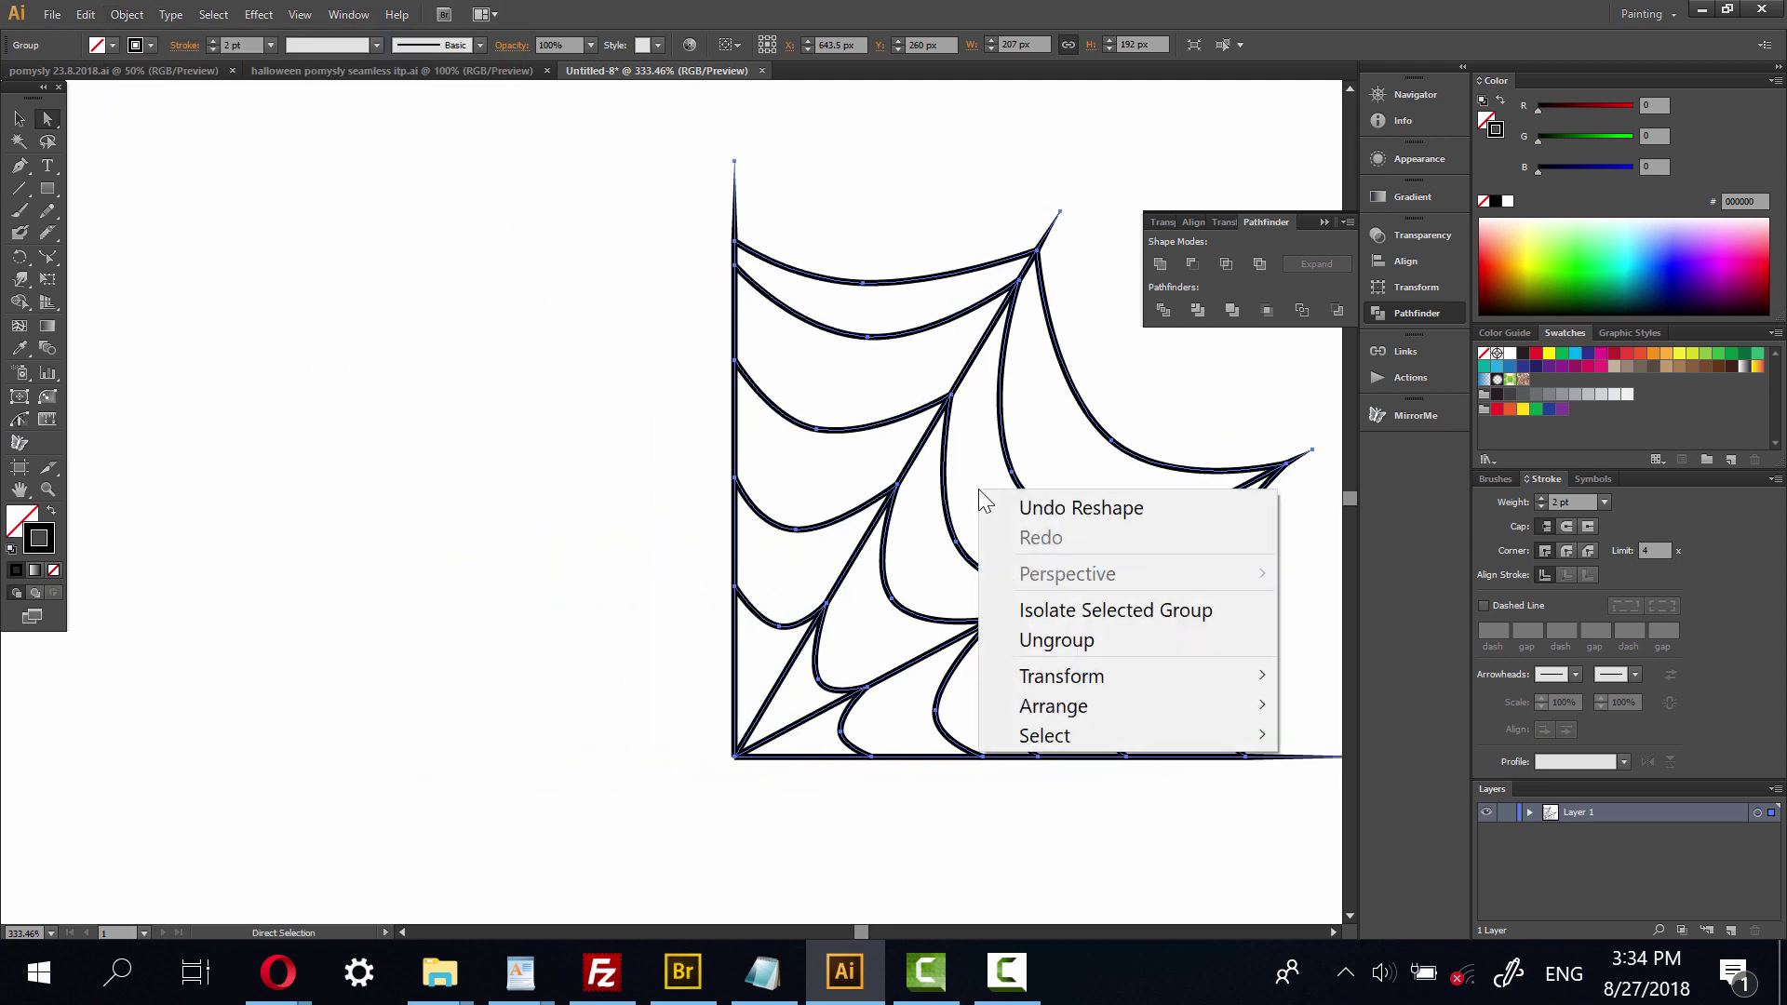
pyautogui.rightClick(928, 437)
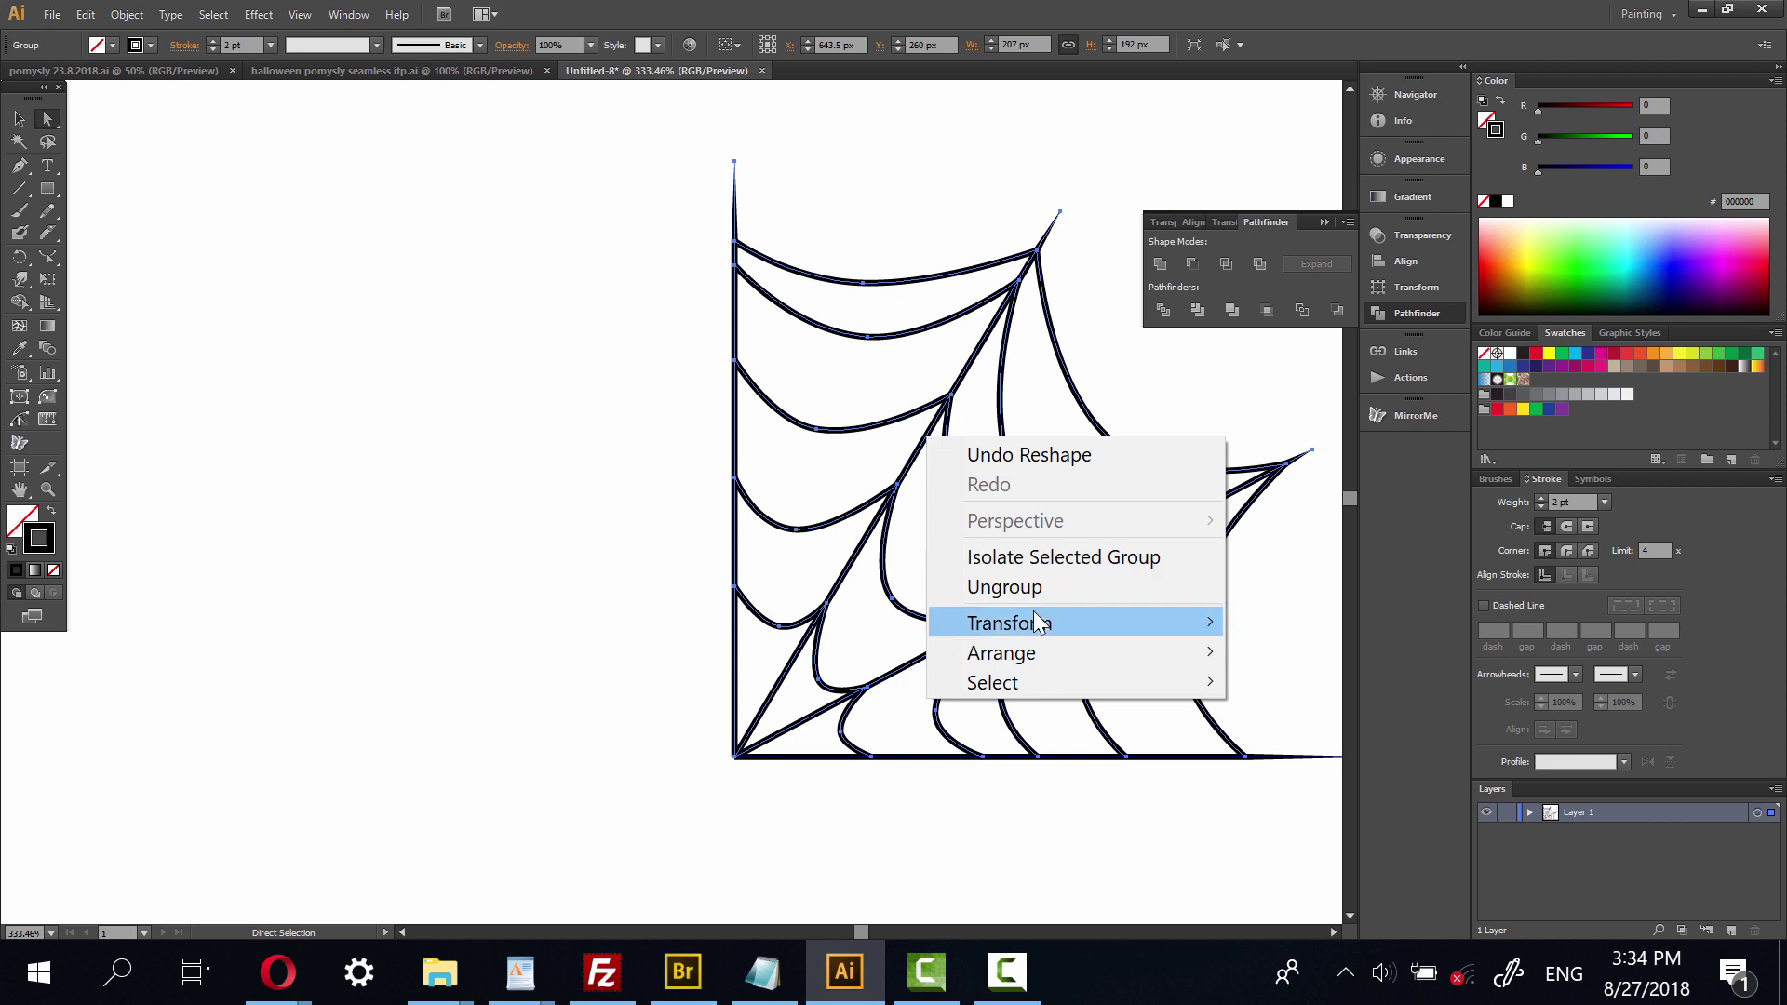
pyautogui.moveTo(1034, 621)
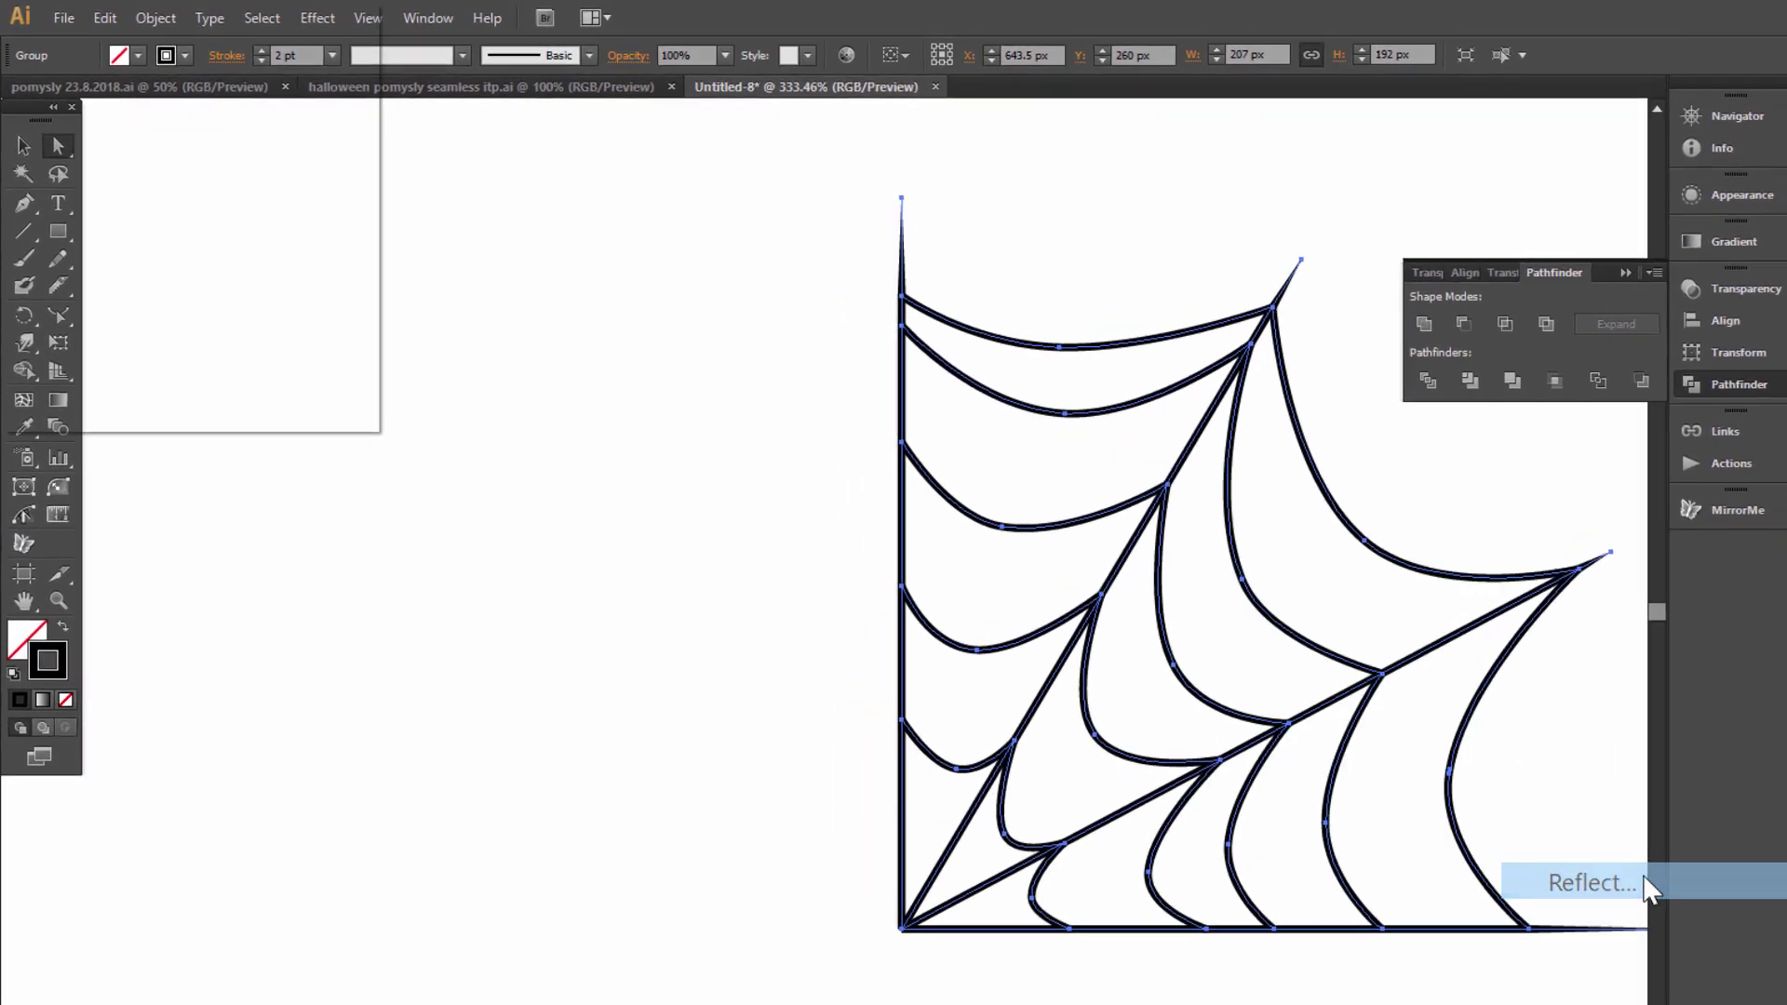
pyautogui.click(1645, 887)
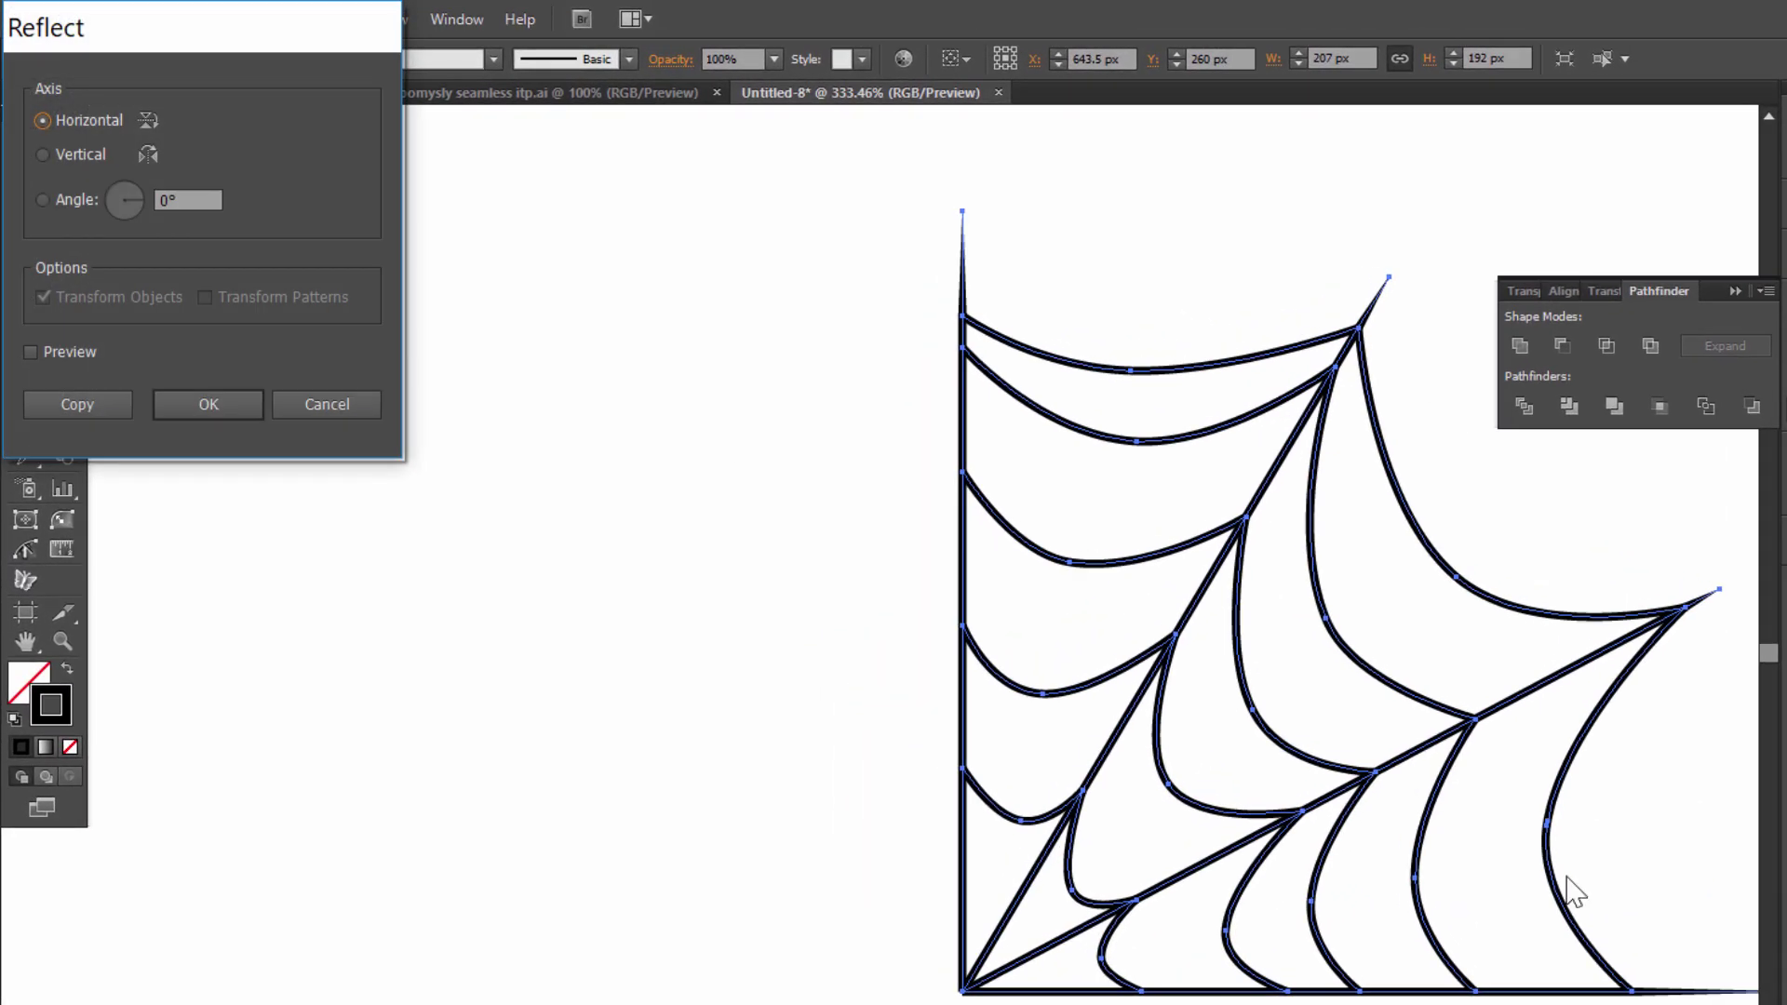
pyautogui.click(80, 153)
pyautogui.click(79, 404)
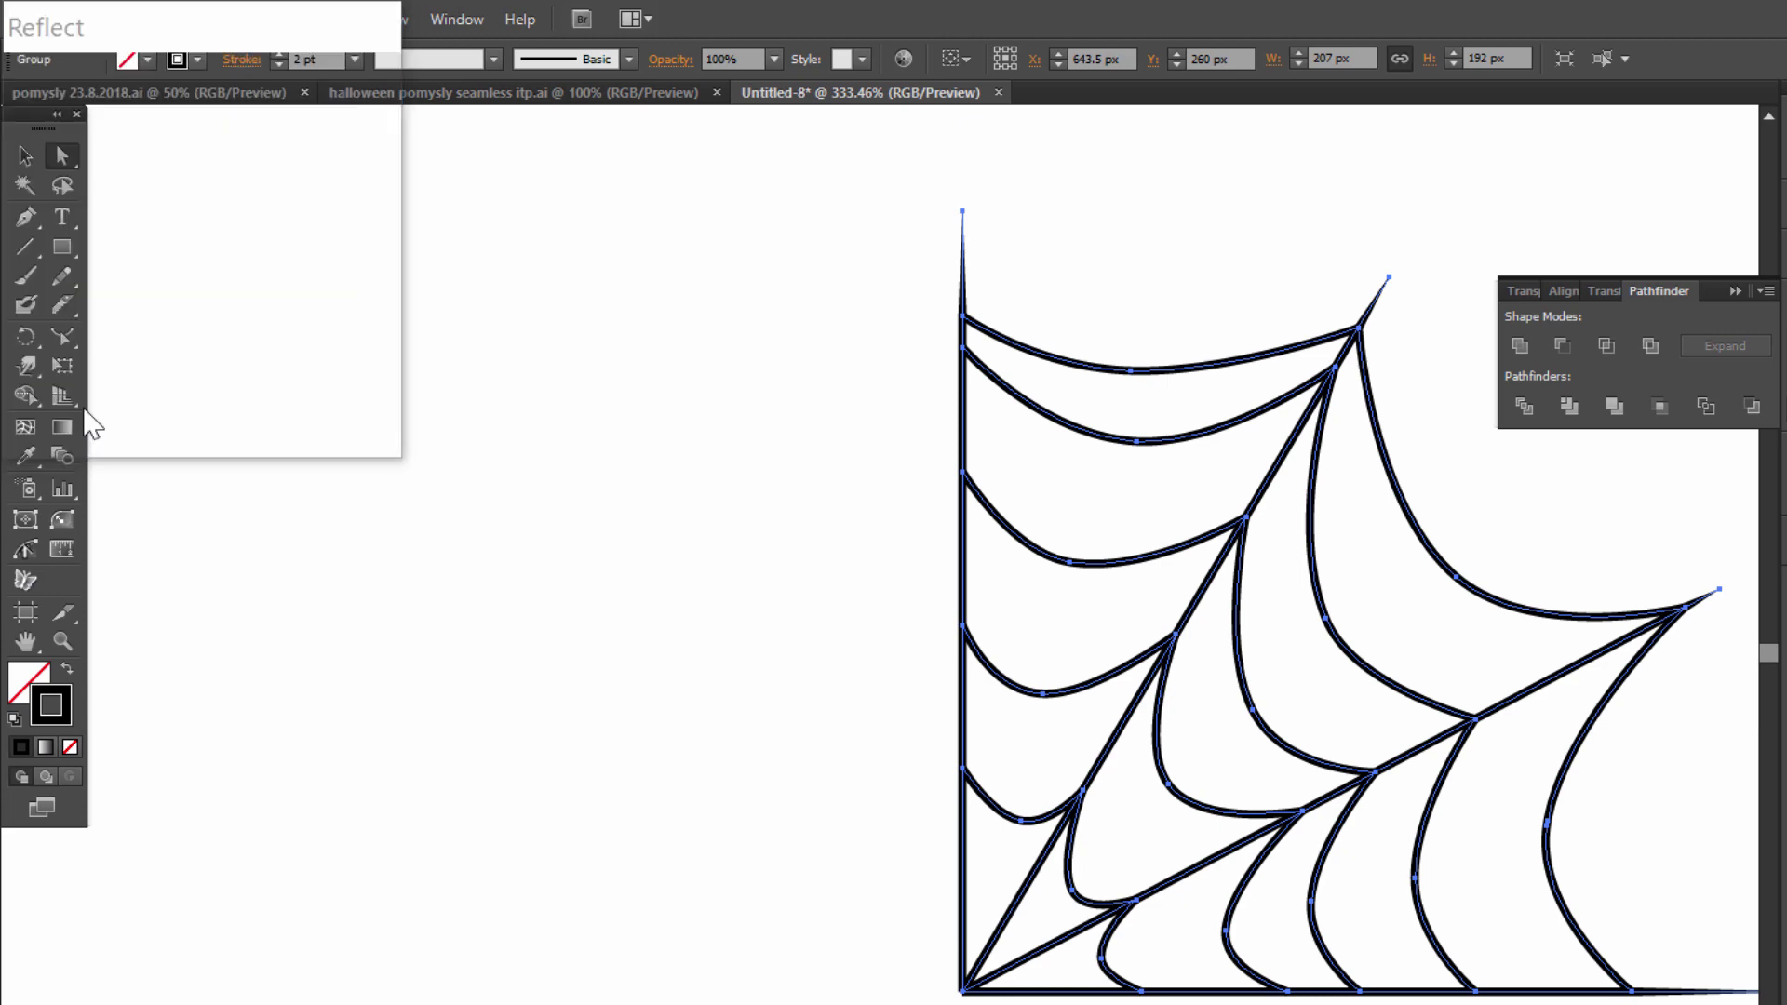
# Move the mirrored copy left so it joins the original along the vertical thread.
pyautogui.click(15, 152)
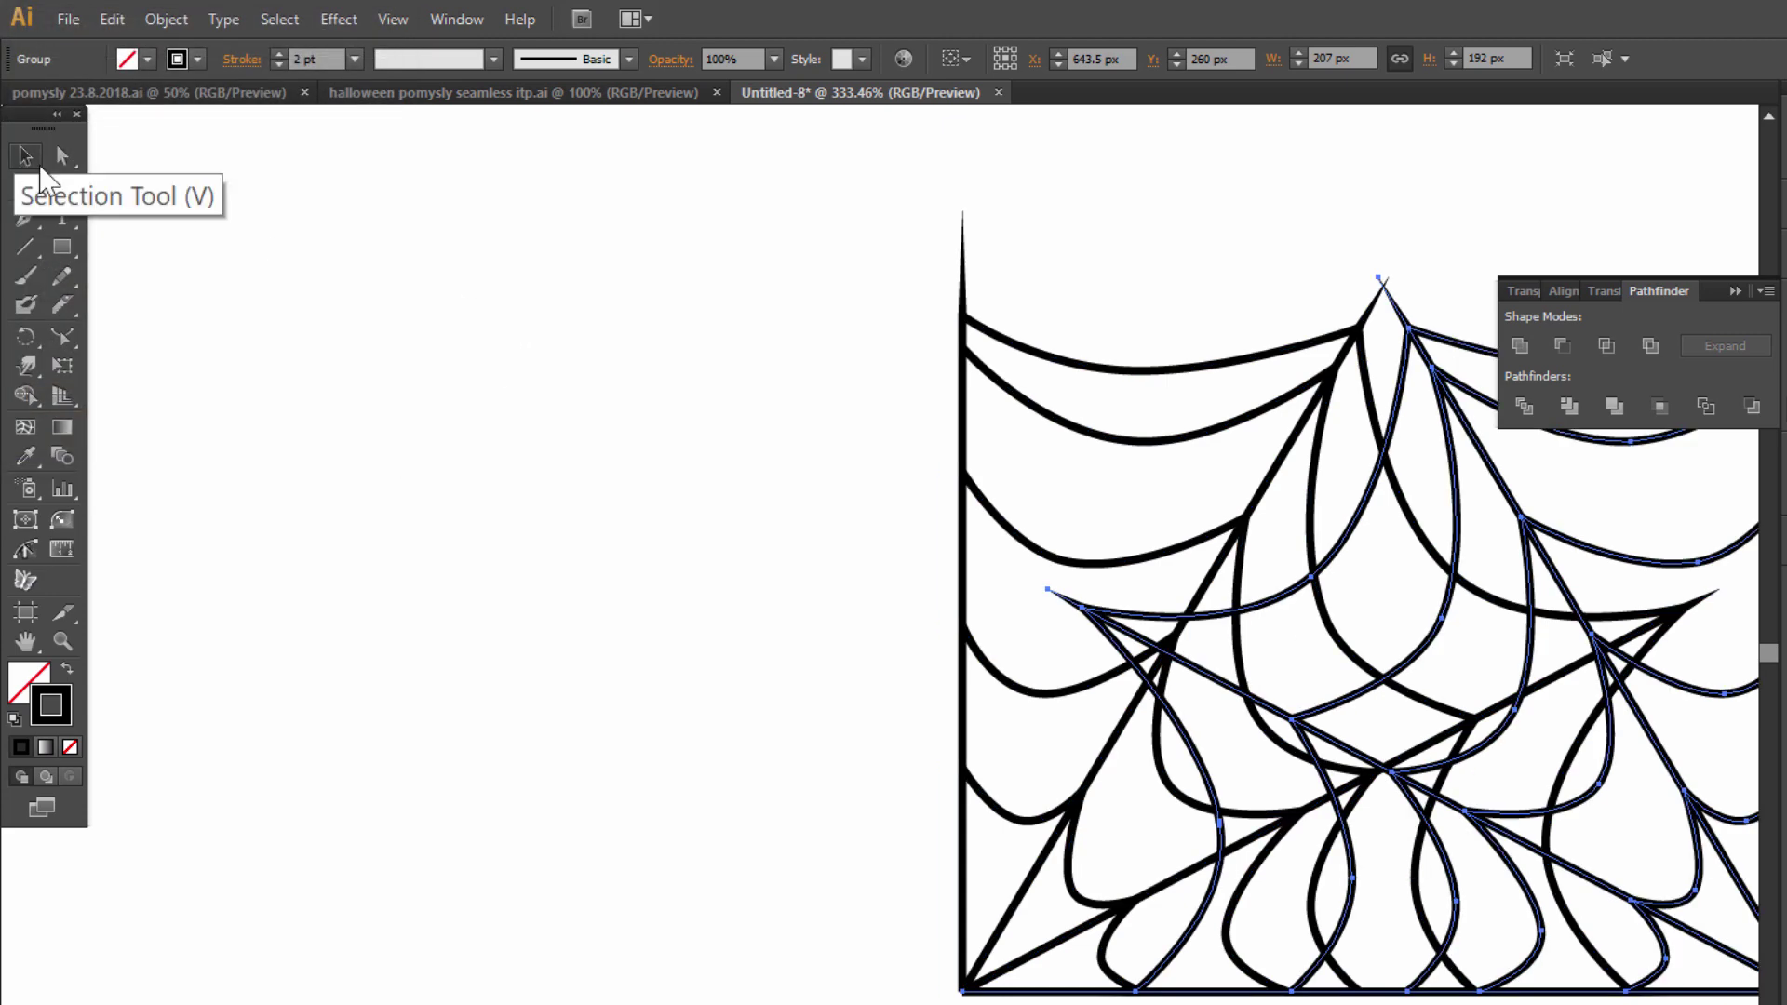
pyautogui.moveTo(1561, 886); pyautogui.dragTo(784, 845)
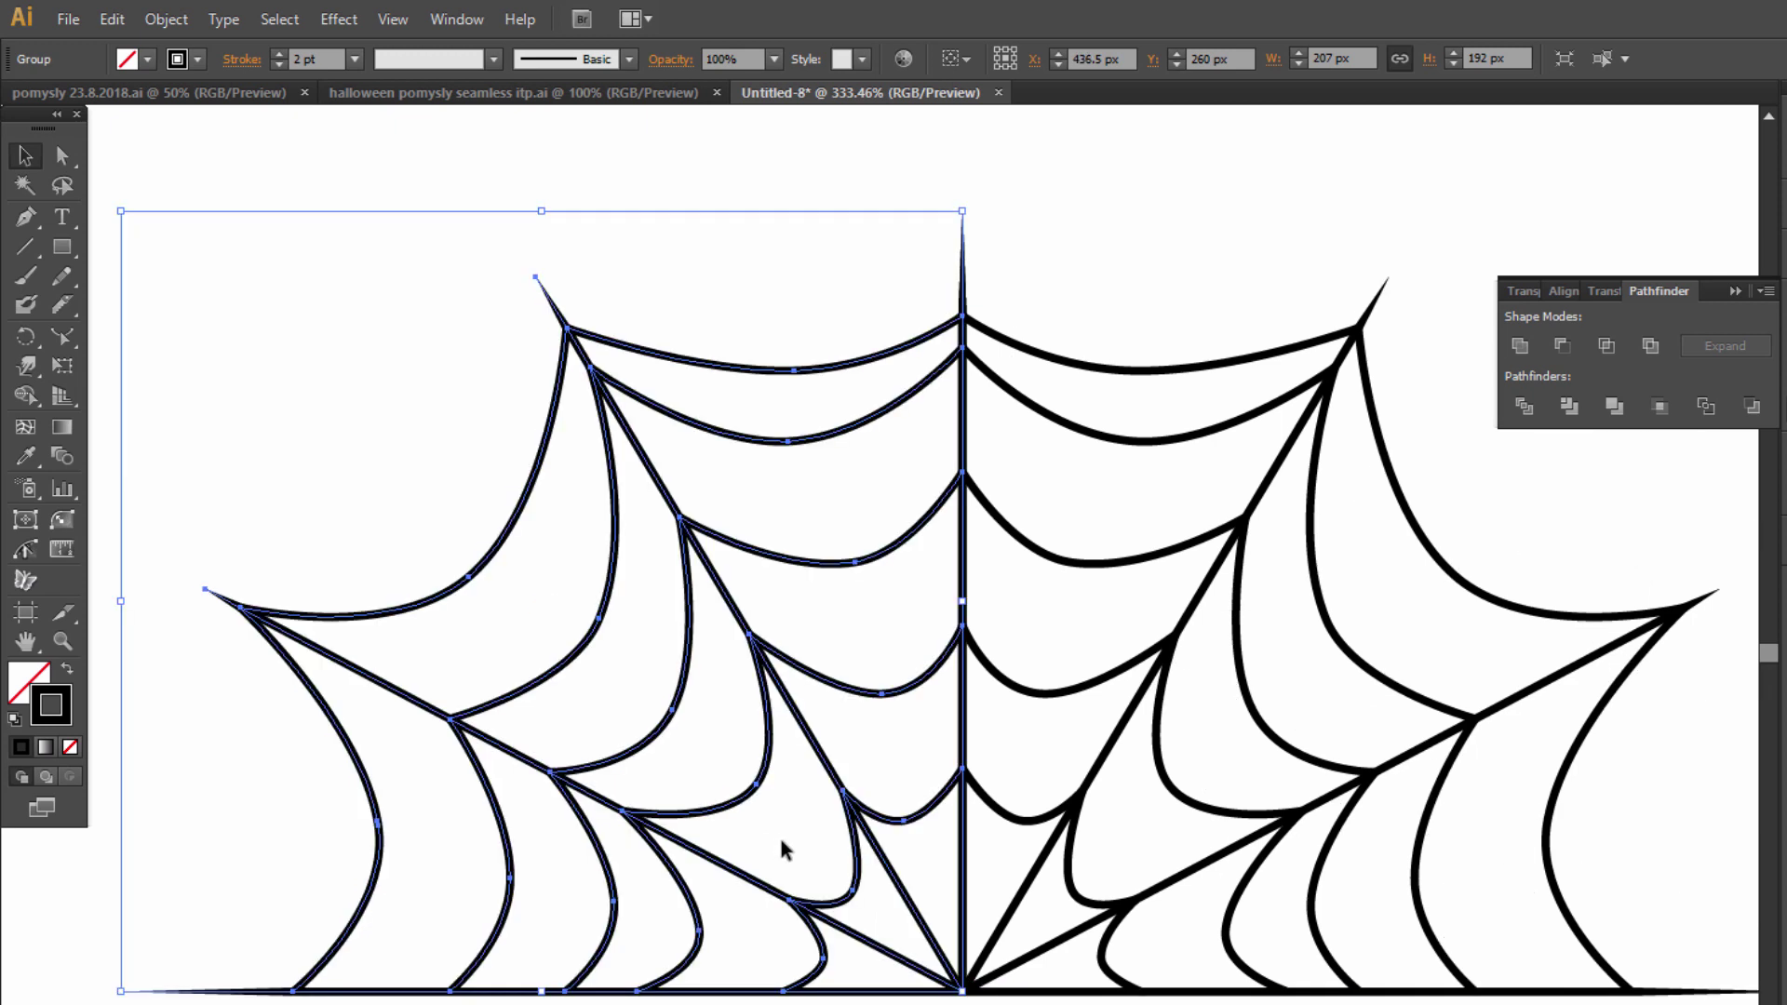
pyautogui.click(1188, 291)
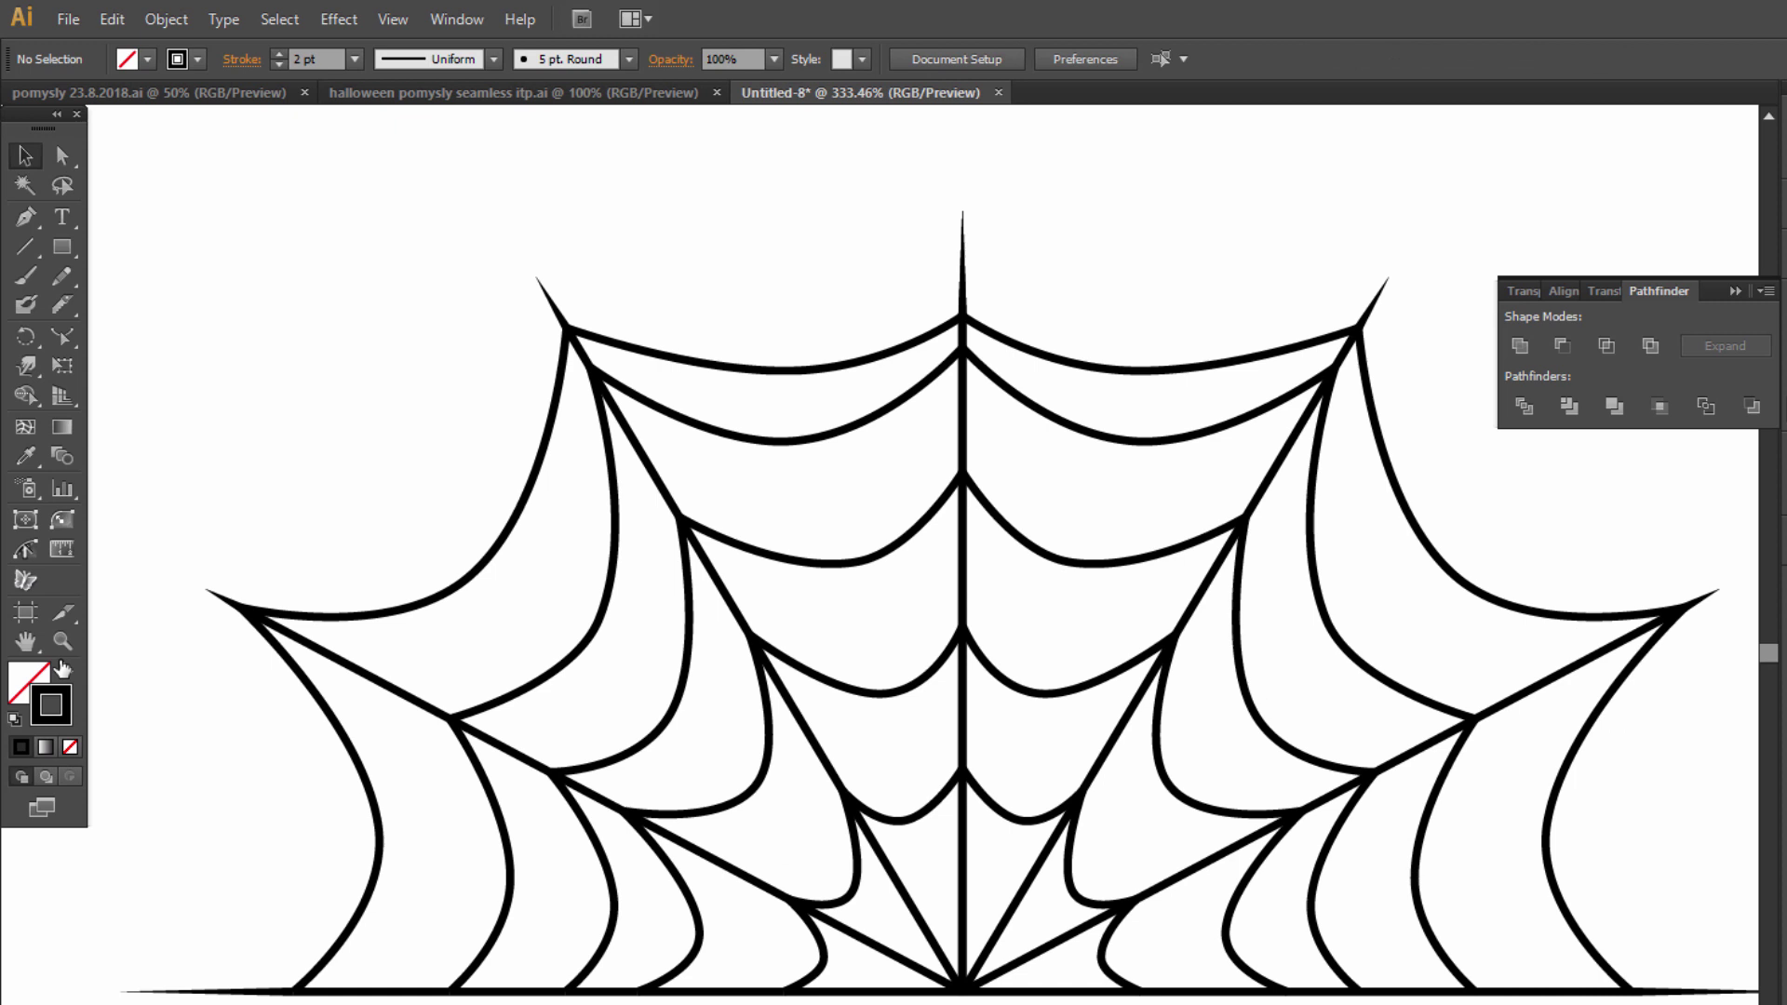
# Zoom out to 100% to see the whole artboard.
pyautogui.click(63, 642)
pyautogui.keyDown('alt'); pyautogui.click(960, 757); pyautogui.keyUp('alt')
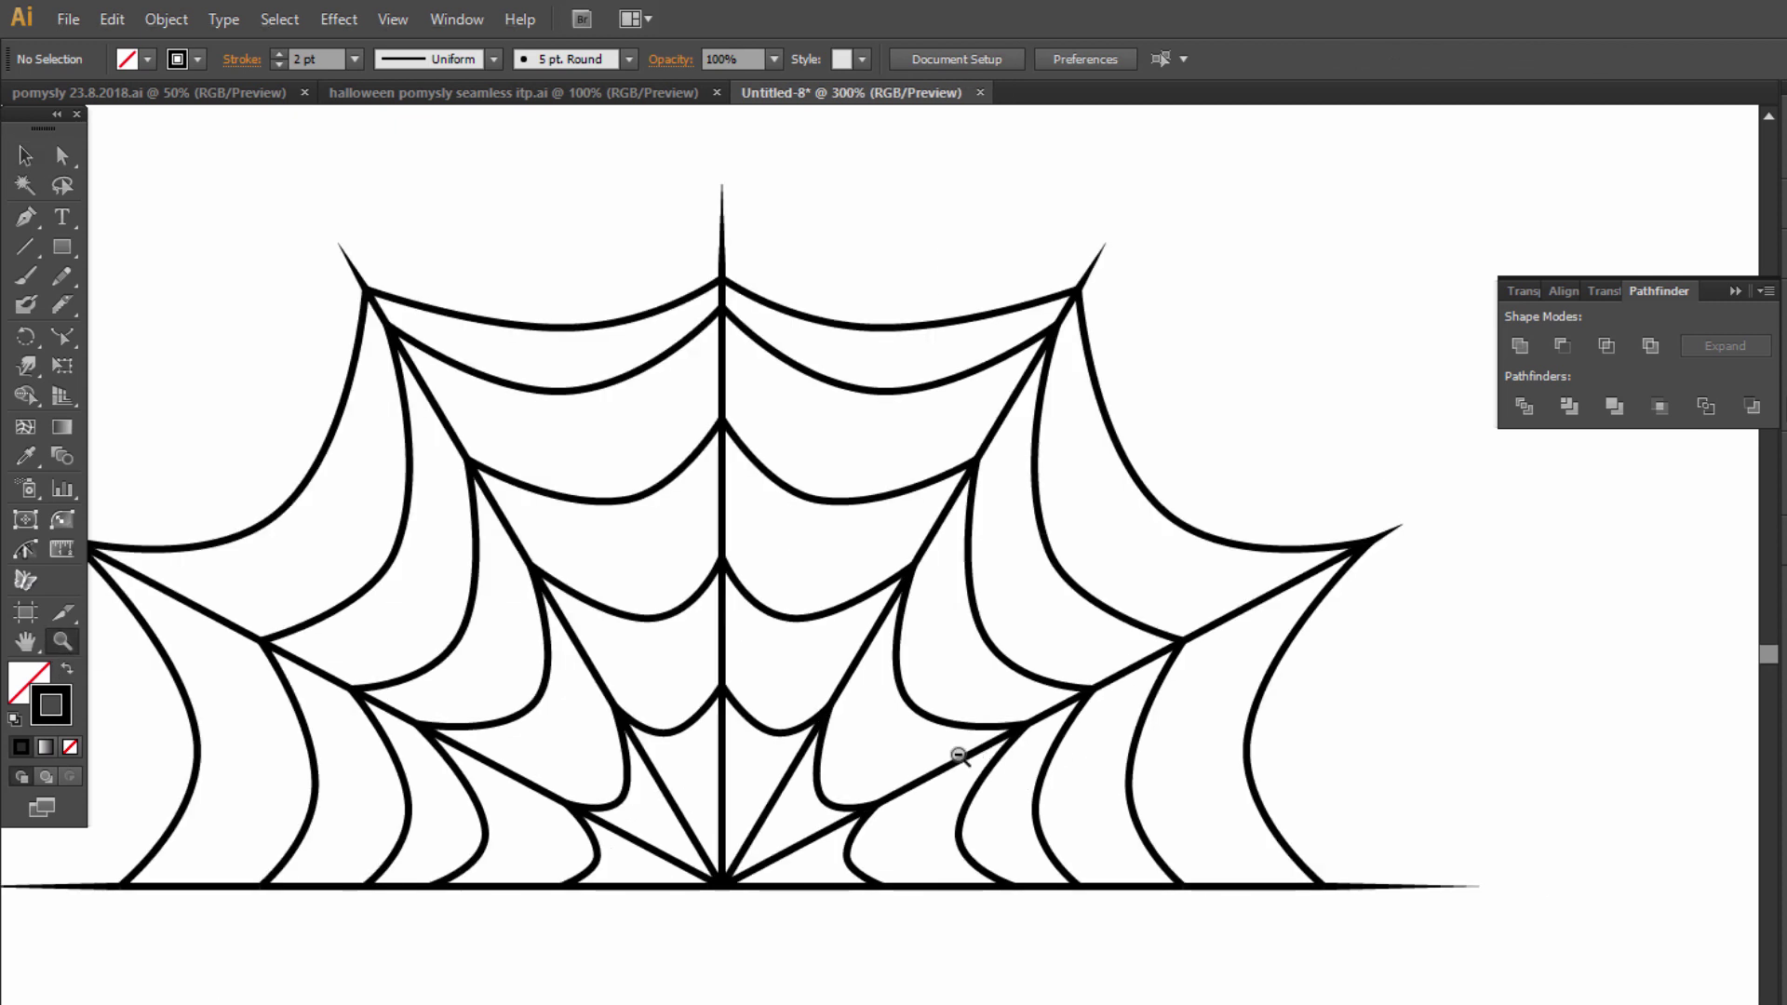
pyautogui.keyDown('alt'); pyautogui.click(816, 686); pyautogui.keyUp('alt')
pyautogui.keyDown('alt'); pyautogui.click(928, 905); pyautogui.keyUp('alt')
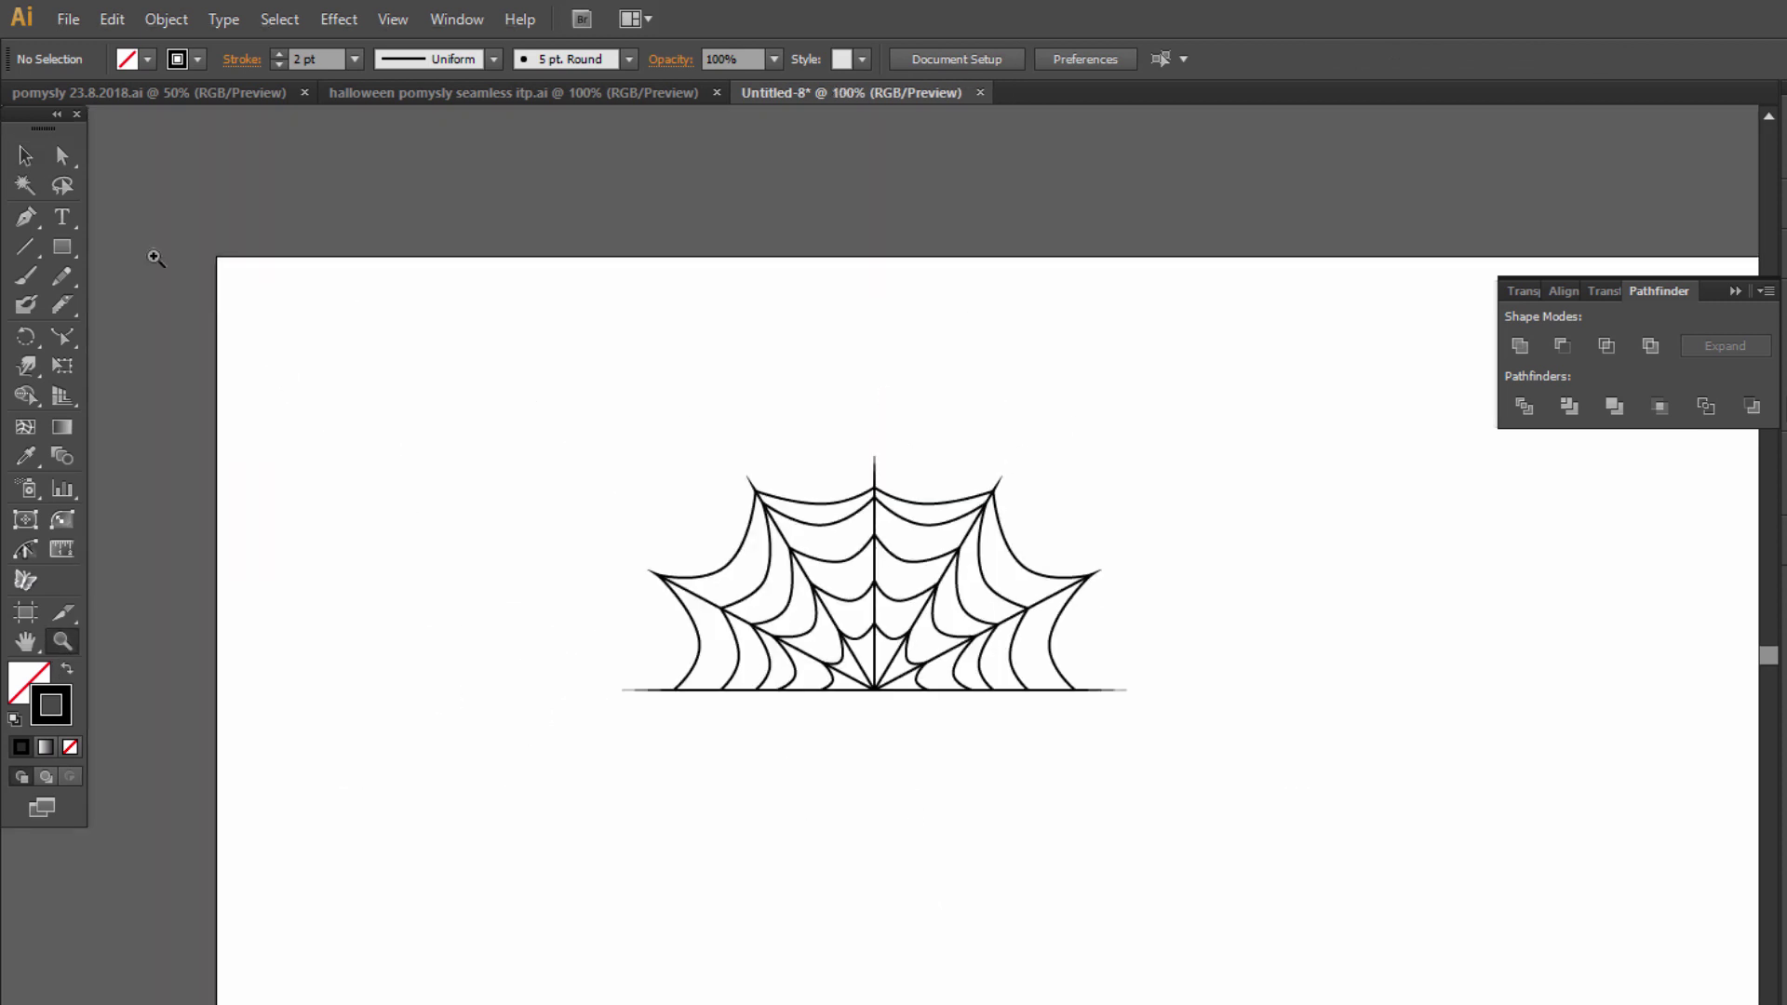
# Group both web halves and move the group up and to the left.
pyautogui.click(25, 152)
pyautogui.moveTo(577, 343); pyautogui.dragTo(1157, 818)
pyautogui.rightClick(824, 600)
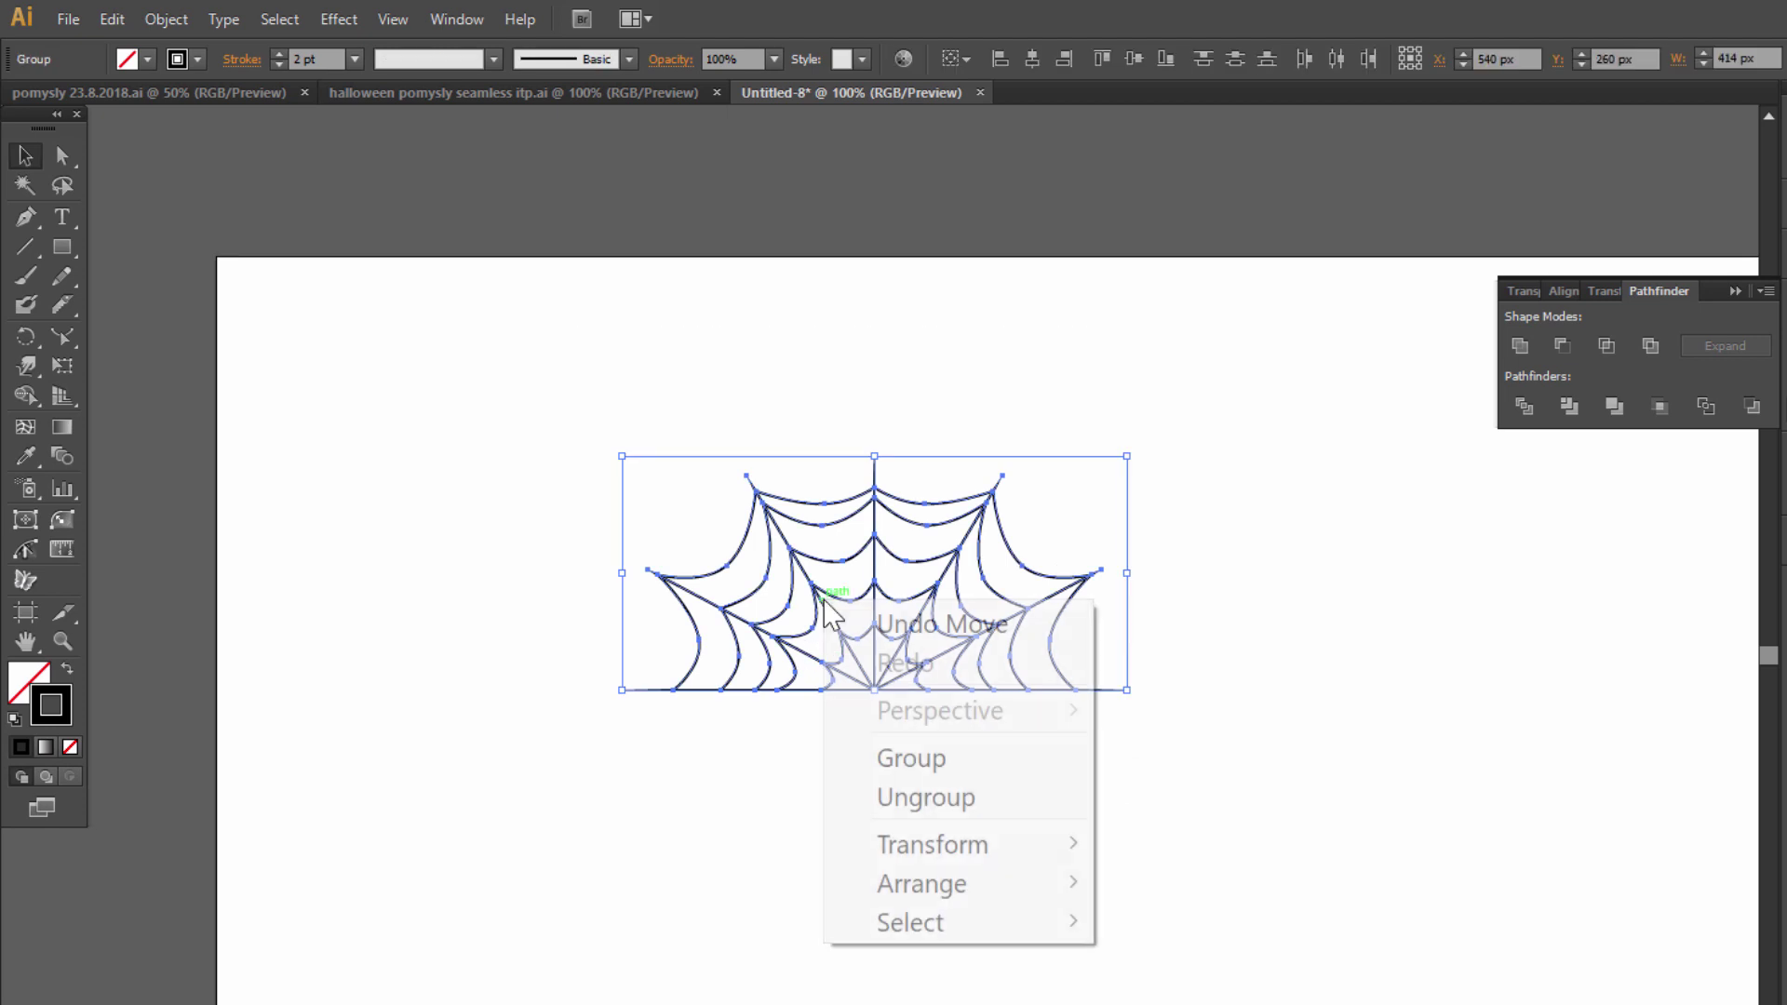
pyautogui.click(965, 766)
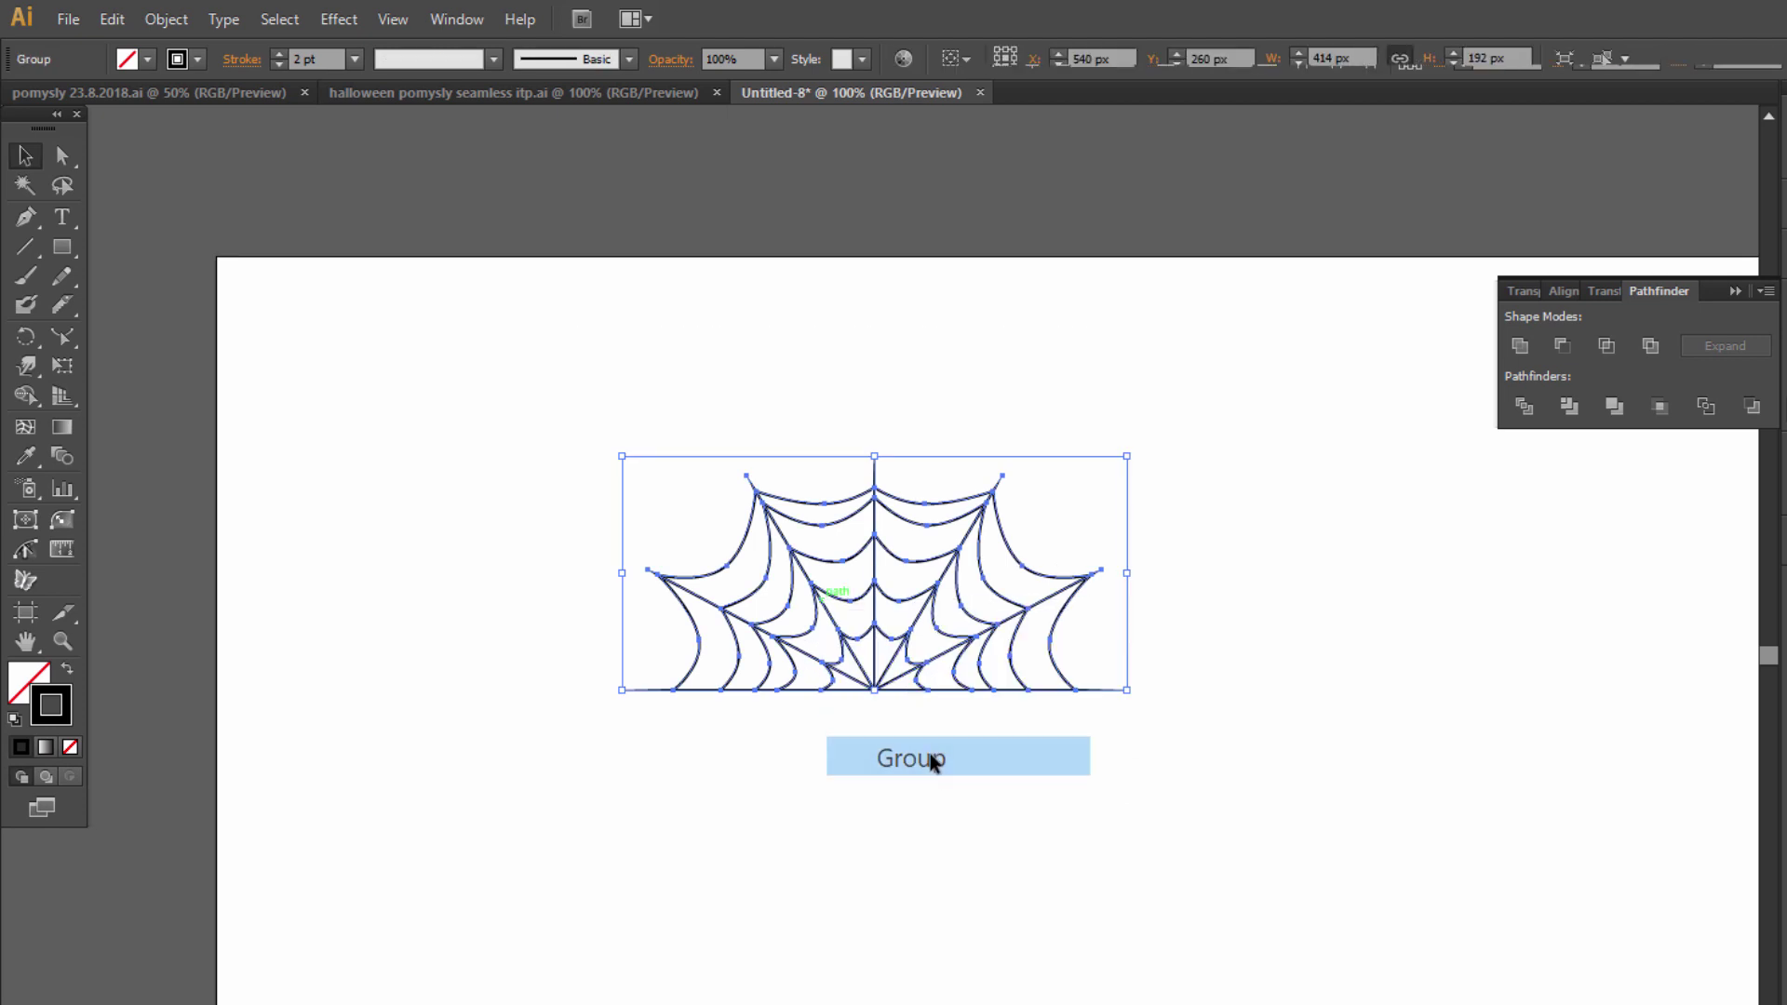
pyautogui.moveTo(893, 621); pyautogui.dragTo(589, 535)
# Duplicate the web along the row to the right.
pyautogui.click(609, 663)
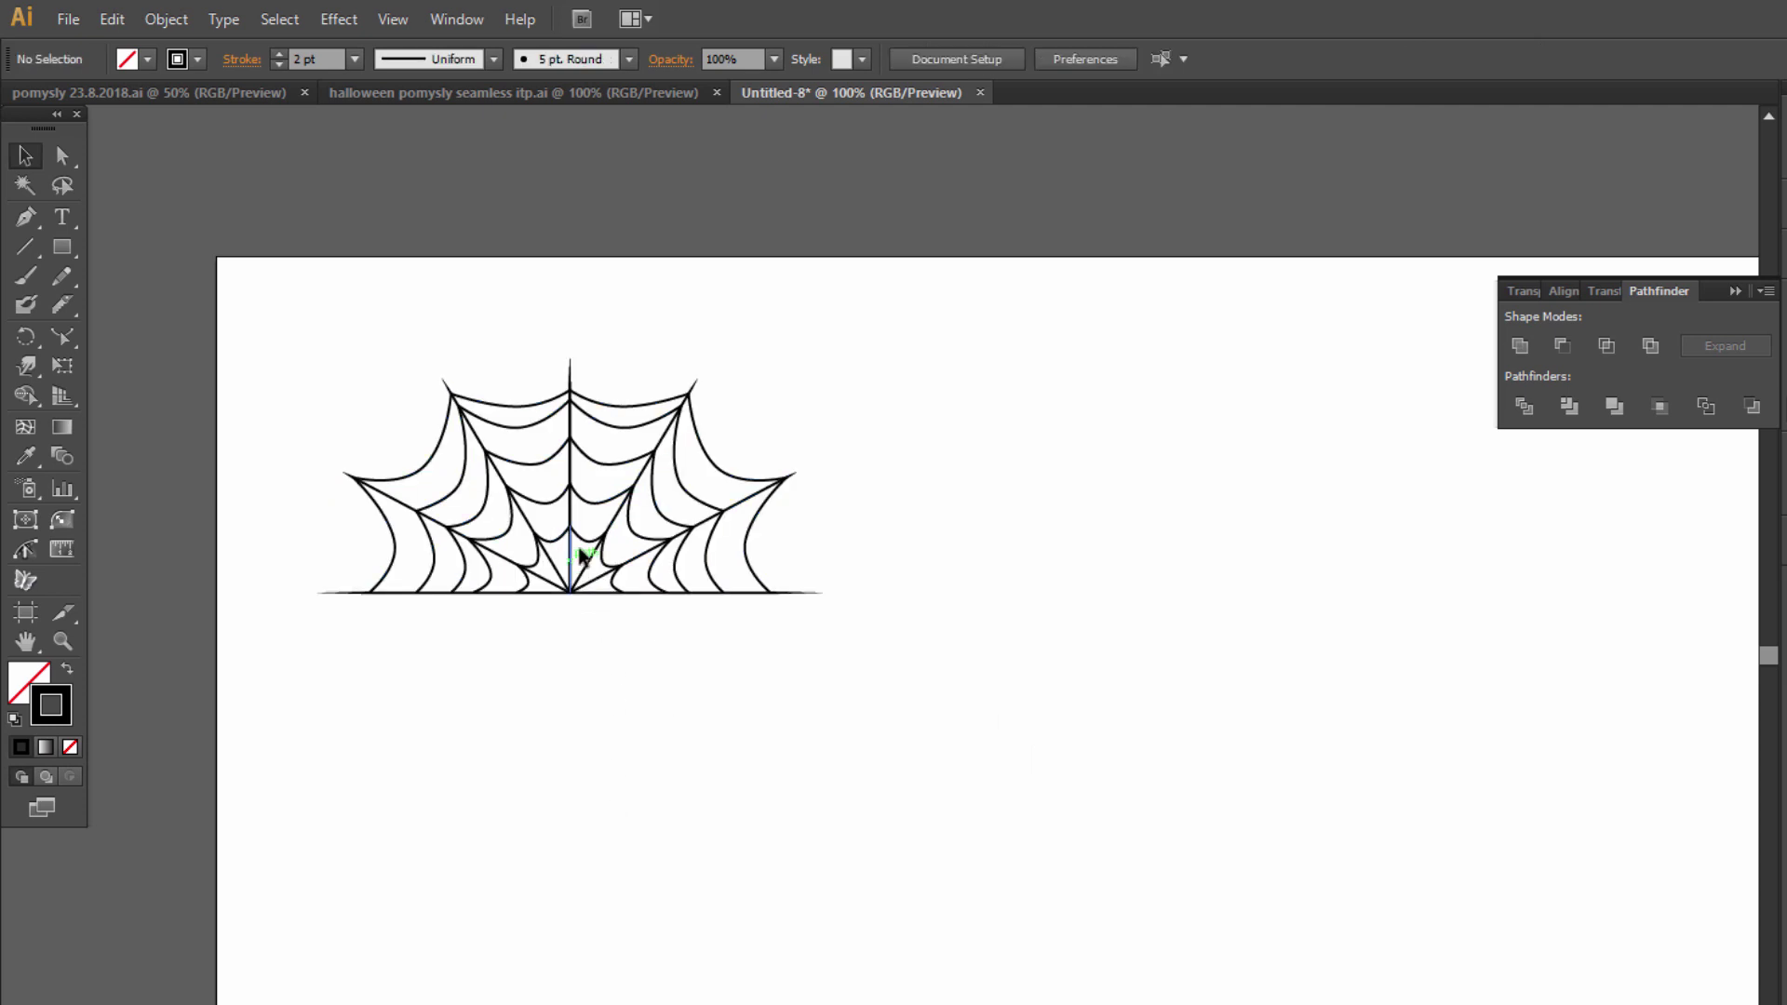
pyautogui.moveTo(574, 544); pyautogui.dragTo(1534, 585)
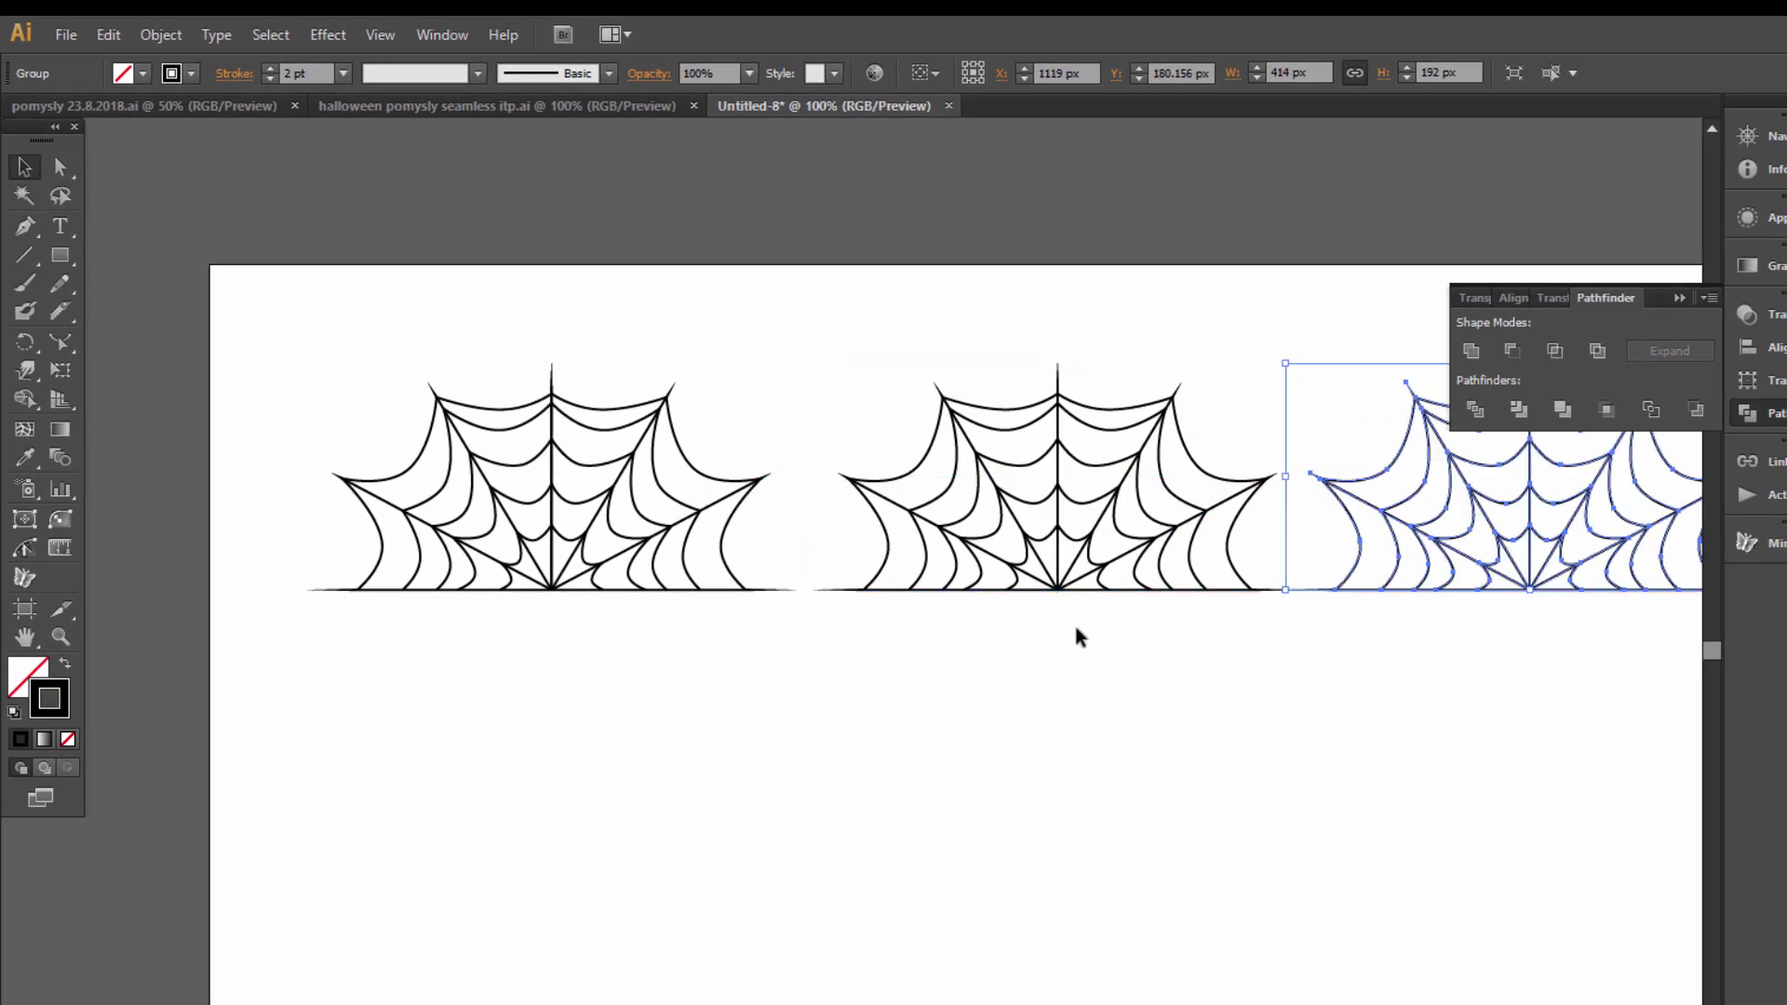
pyautogui.click(1077, 638)
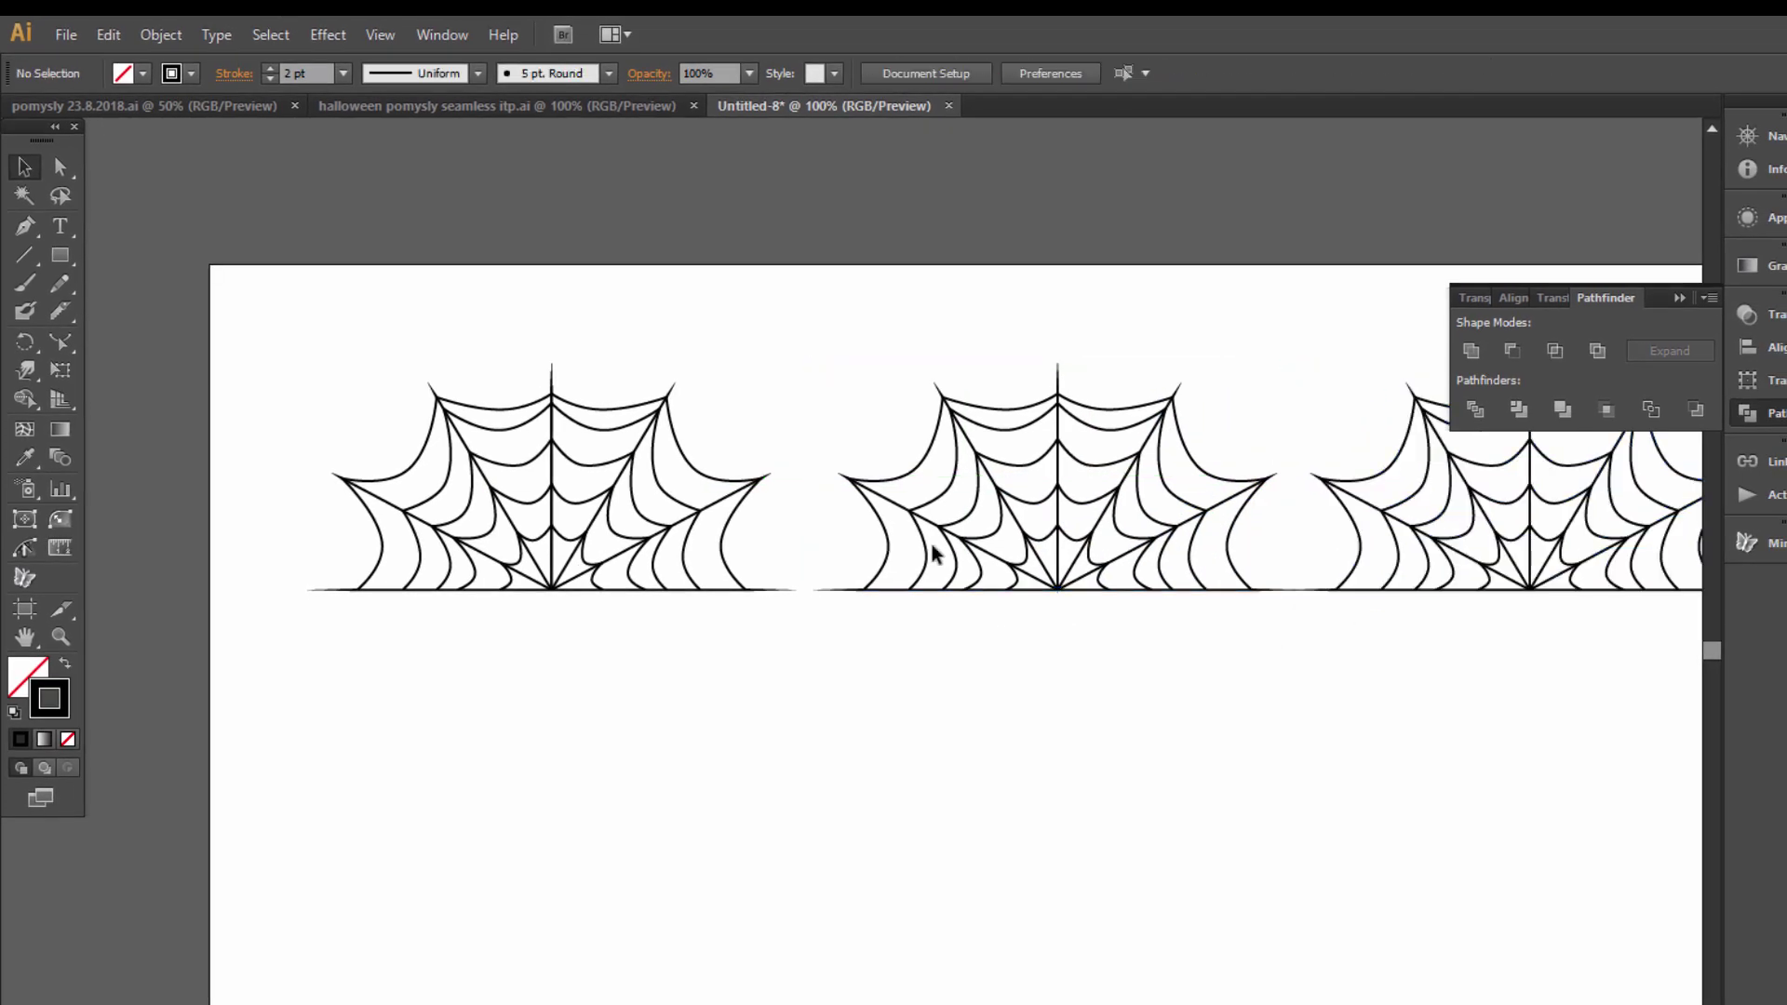
# Scale the middle web down to about 276 × 128 px.
pyautogui.click(1045, 454)
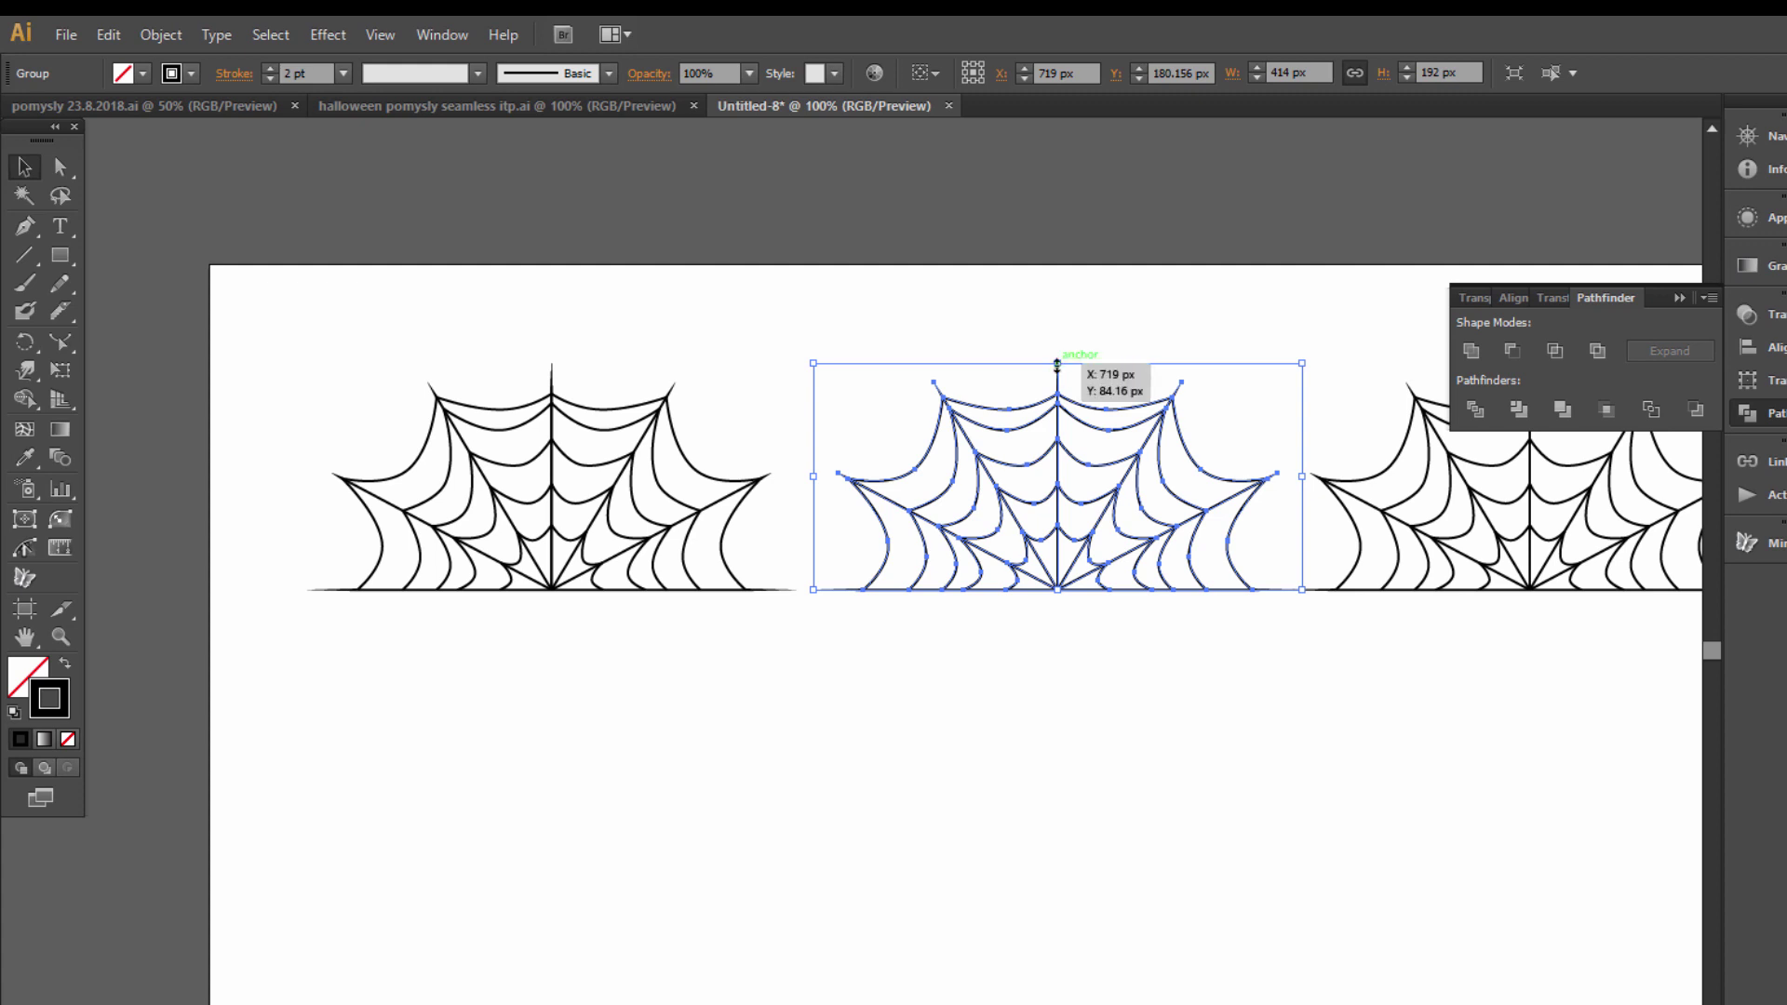
pyautogui.moveTo(1057, 365); pyautogui.dragTo(1059, 438)
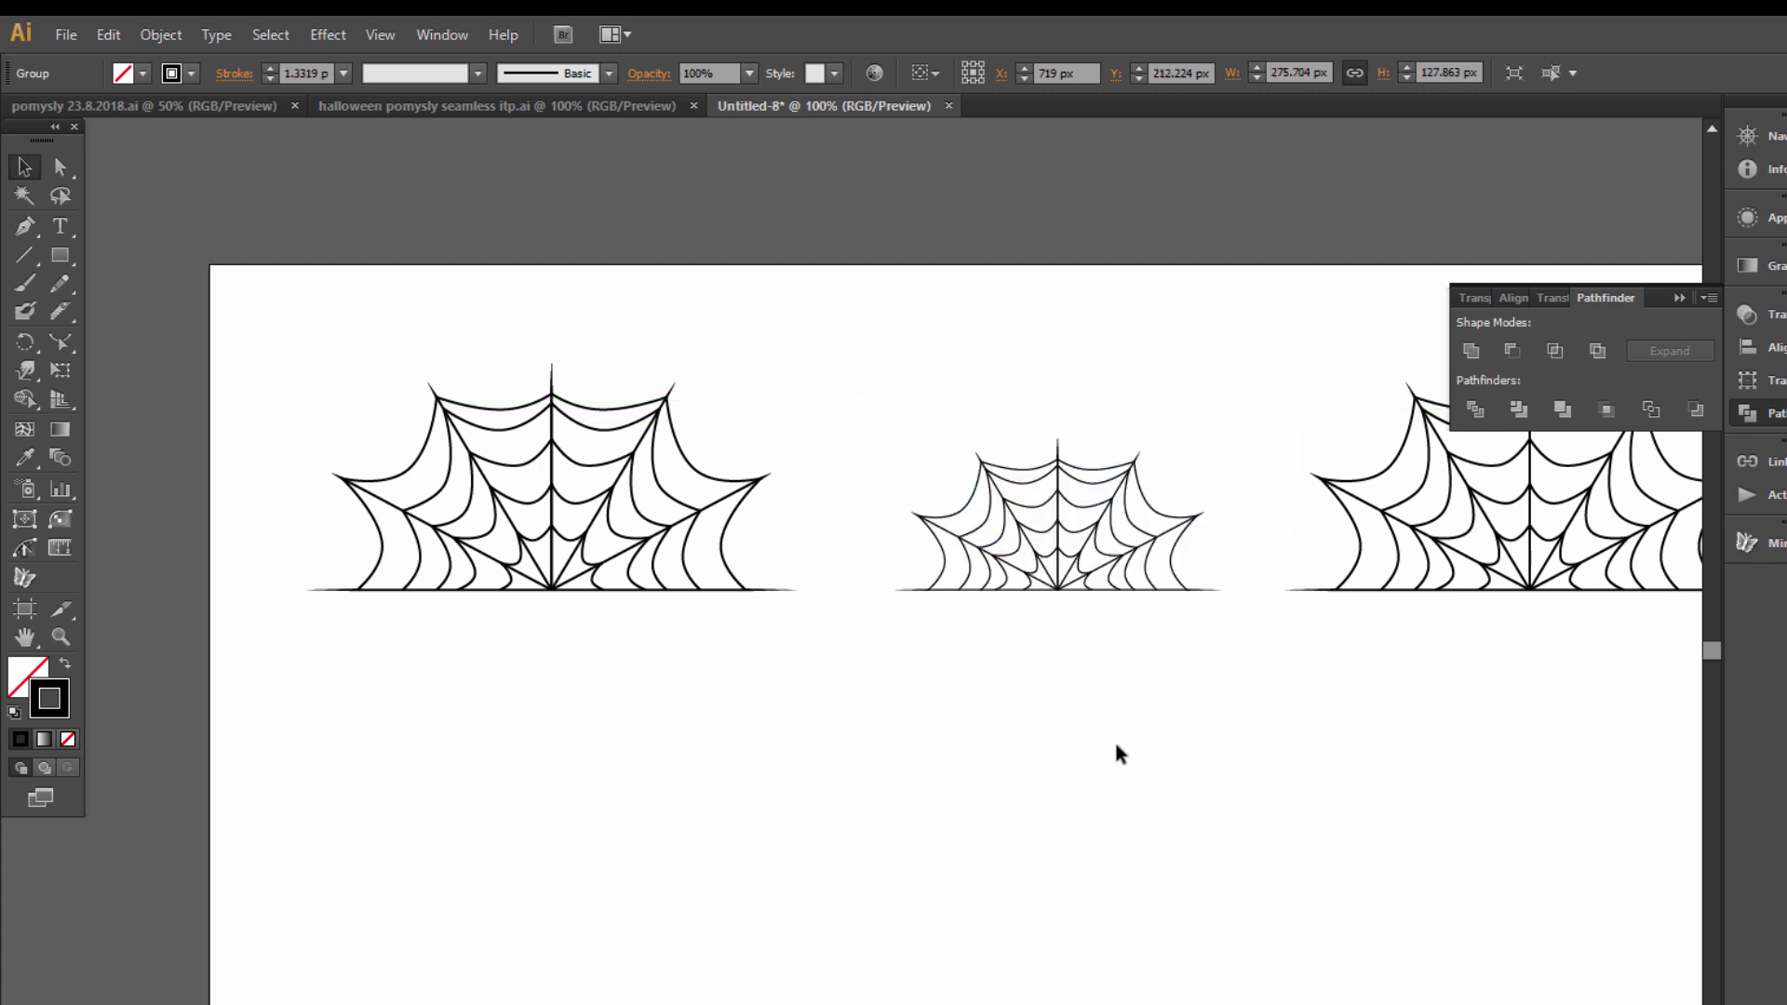
pyautogui.click(1118, 758)
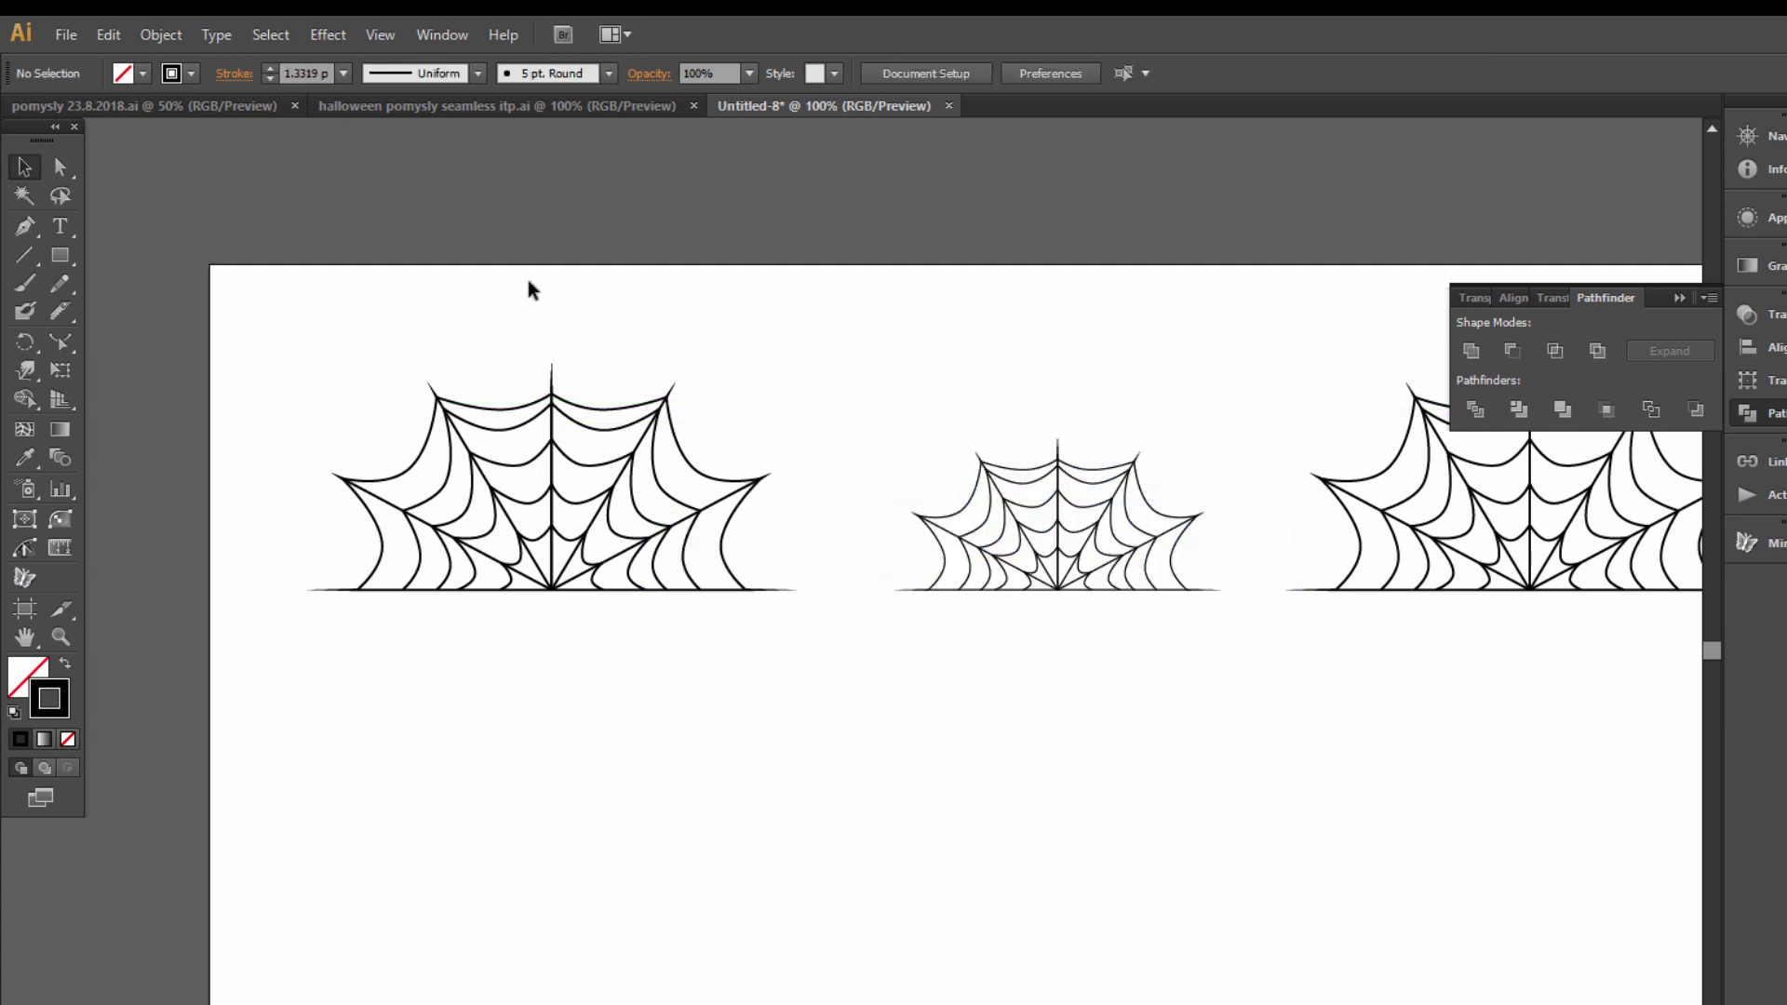
# Make a horizontally reflected copy of the three webs and shift it upward.
pyautogui.moveTo(502, 279); pyautogui.dragTo(1471, 617)
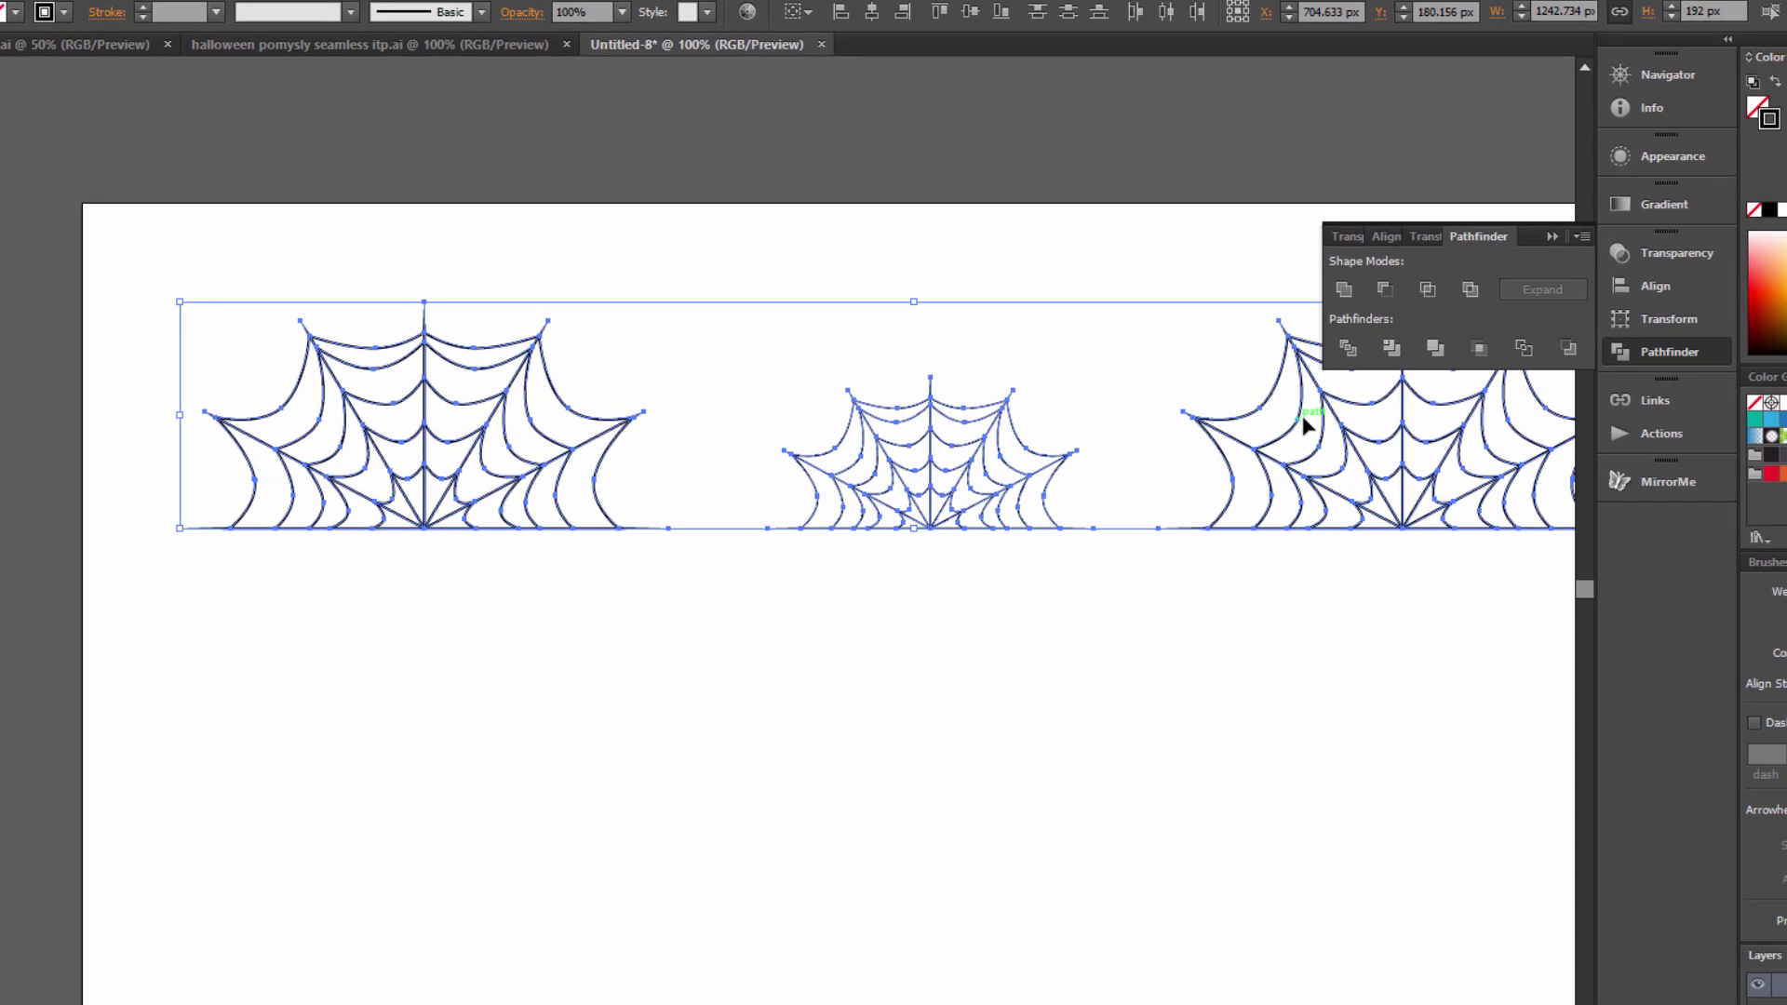
pyautogui.rightClick(1306, 401)
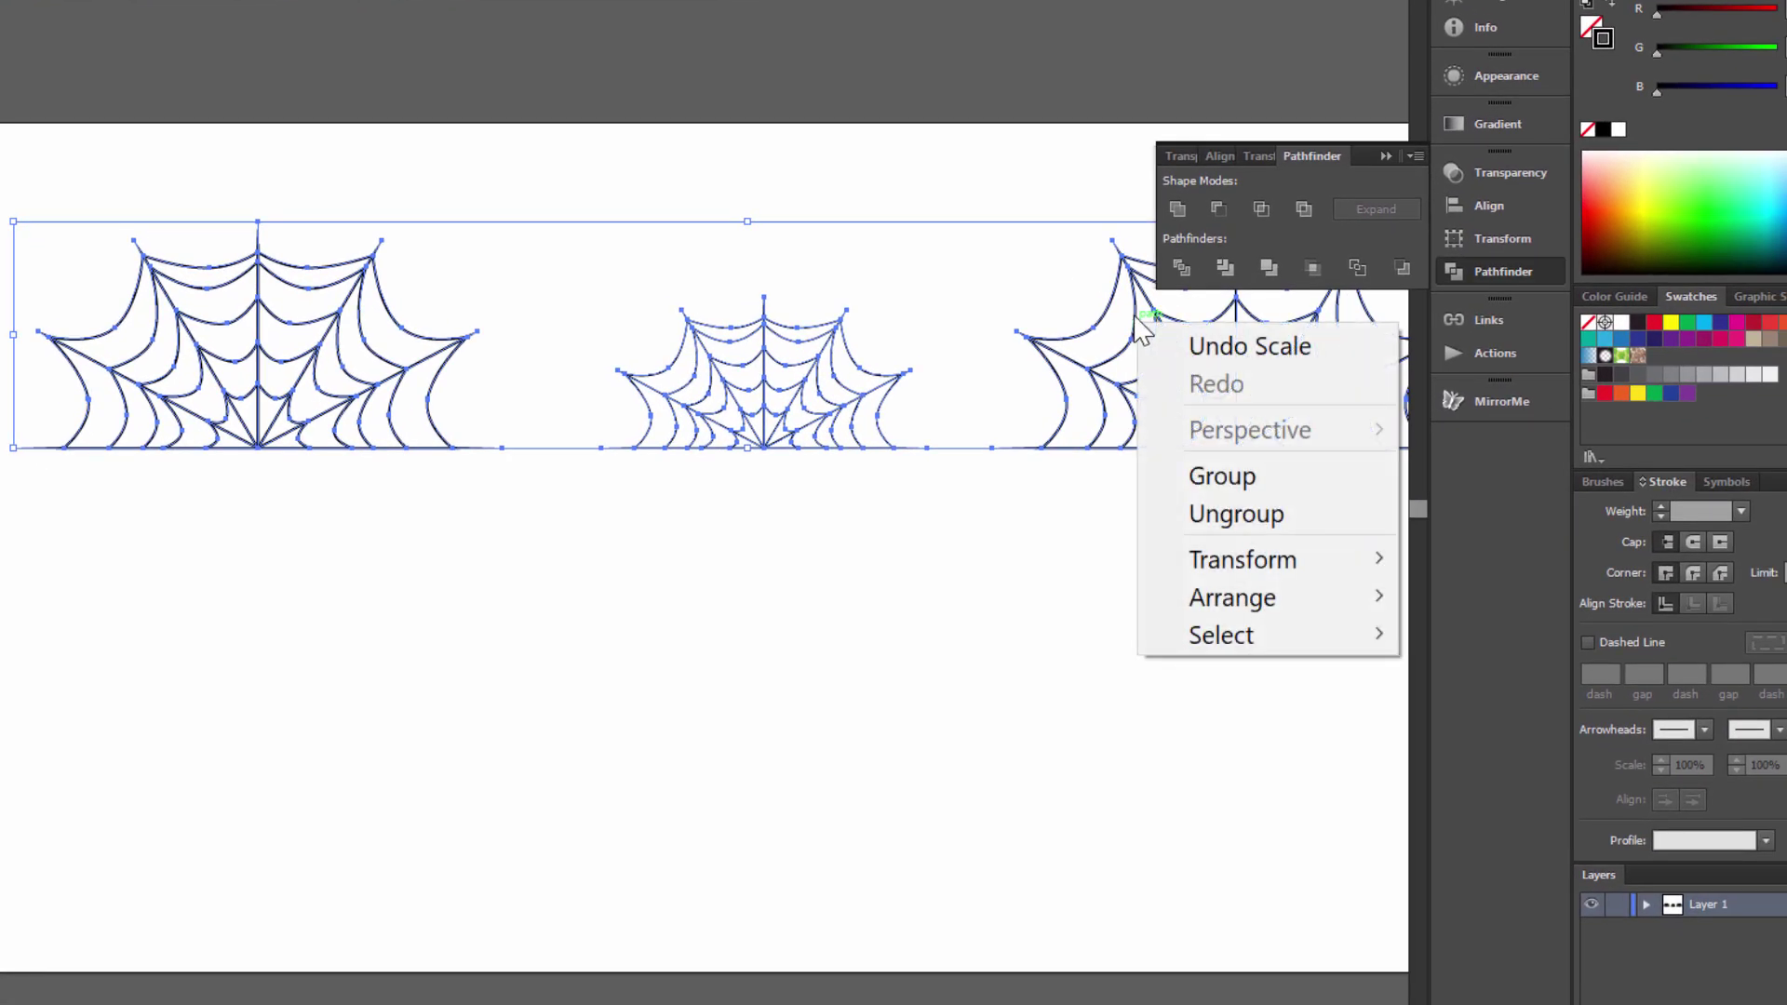
pyautogui.moveTo(1210, 559)
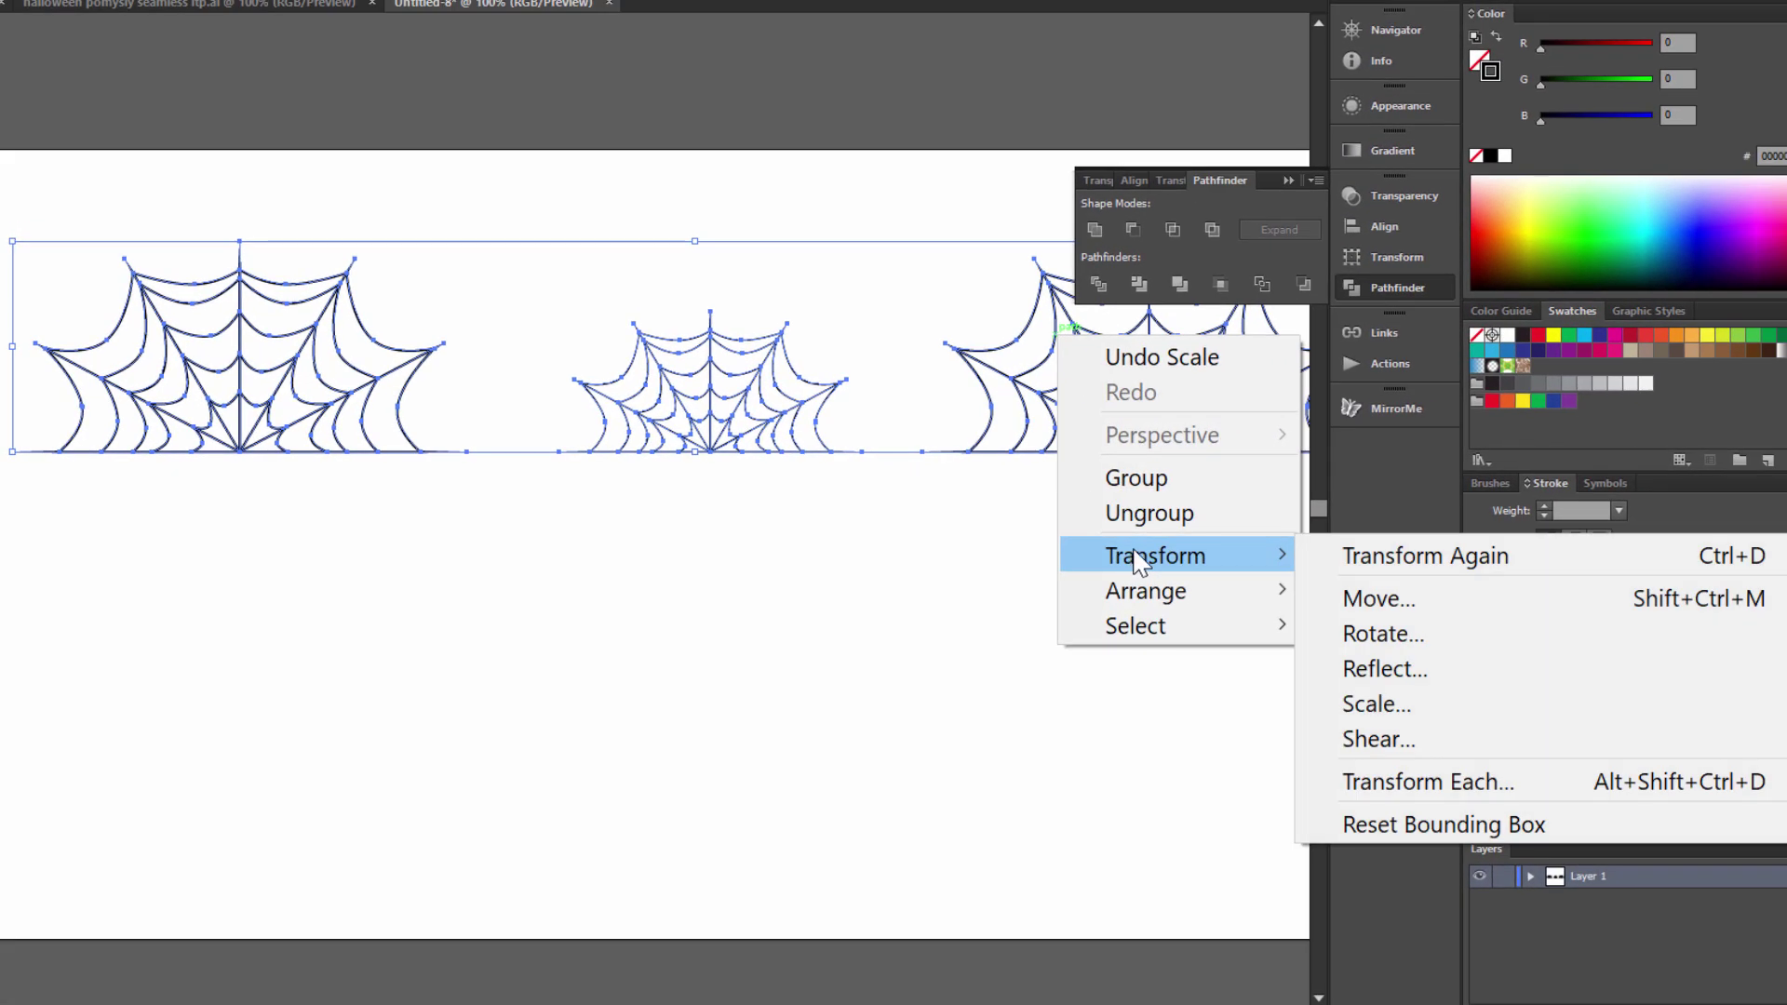
pyautogui.click(1429, 678)
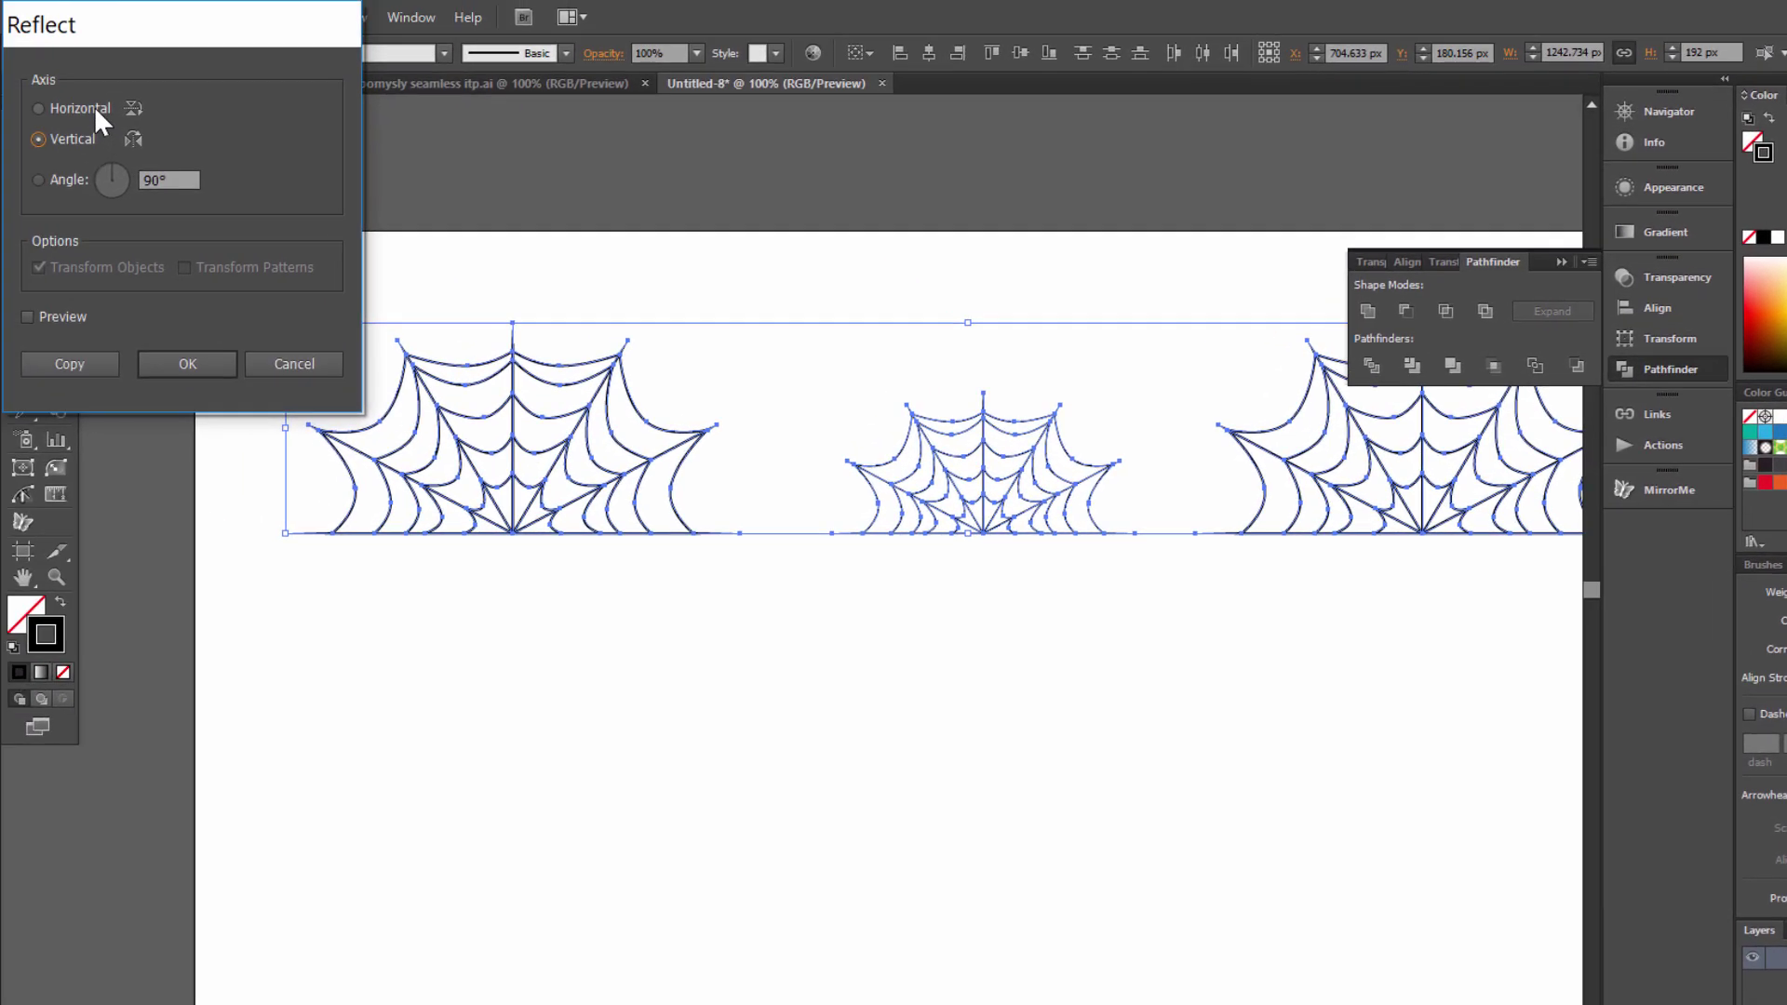
pyautogui.click(95, 108)
pyautogui.click(82, 358)
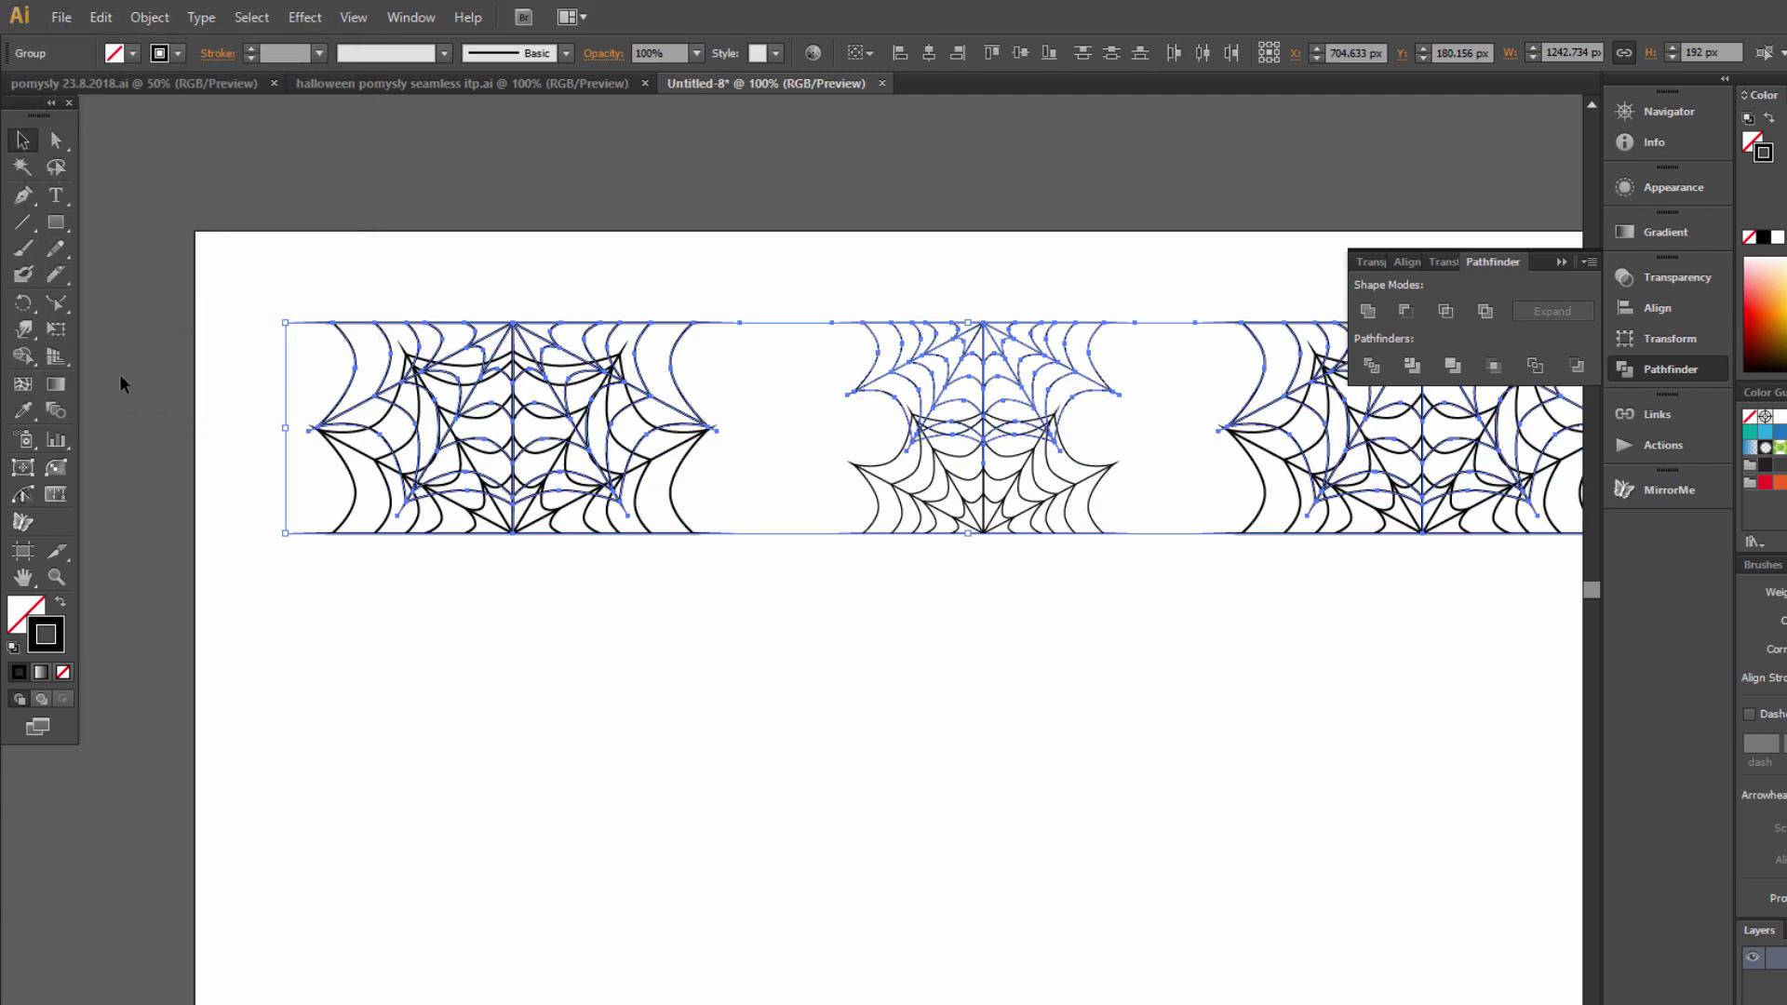
pyautogui.moveTo(982, 357); pyautogui.dragTo(947, 275)
# Move the upright webs down into a bottom row and lower the top row slightly.
pyautogui.moveTo(759, 593); pyautogui.dragTo(1436, 590)
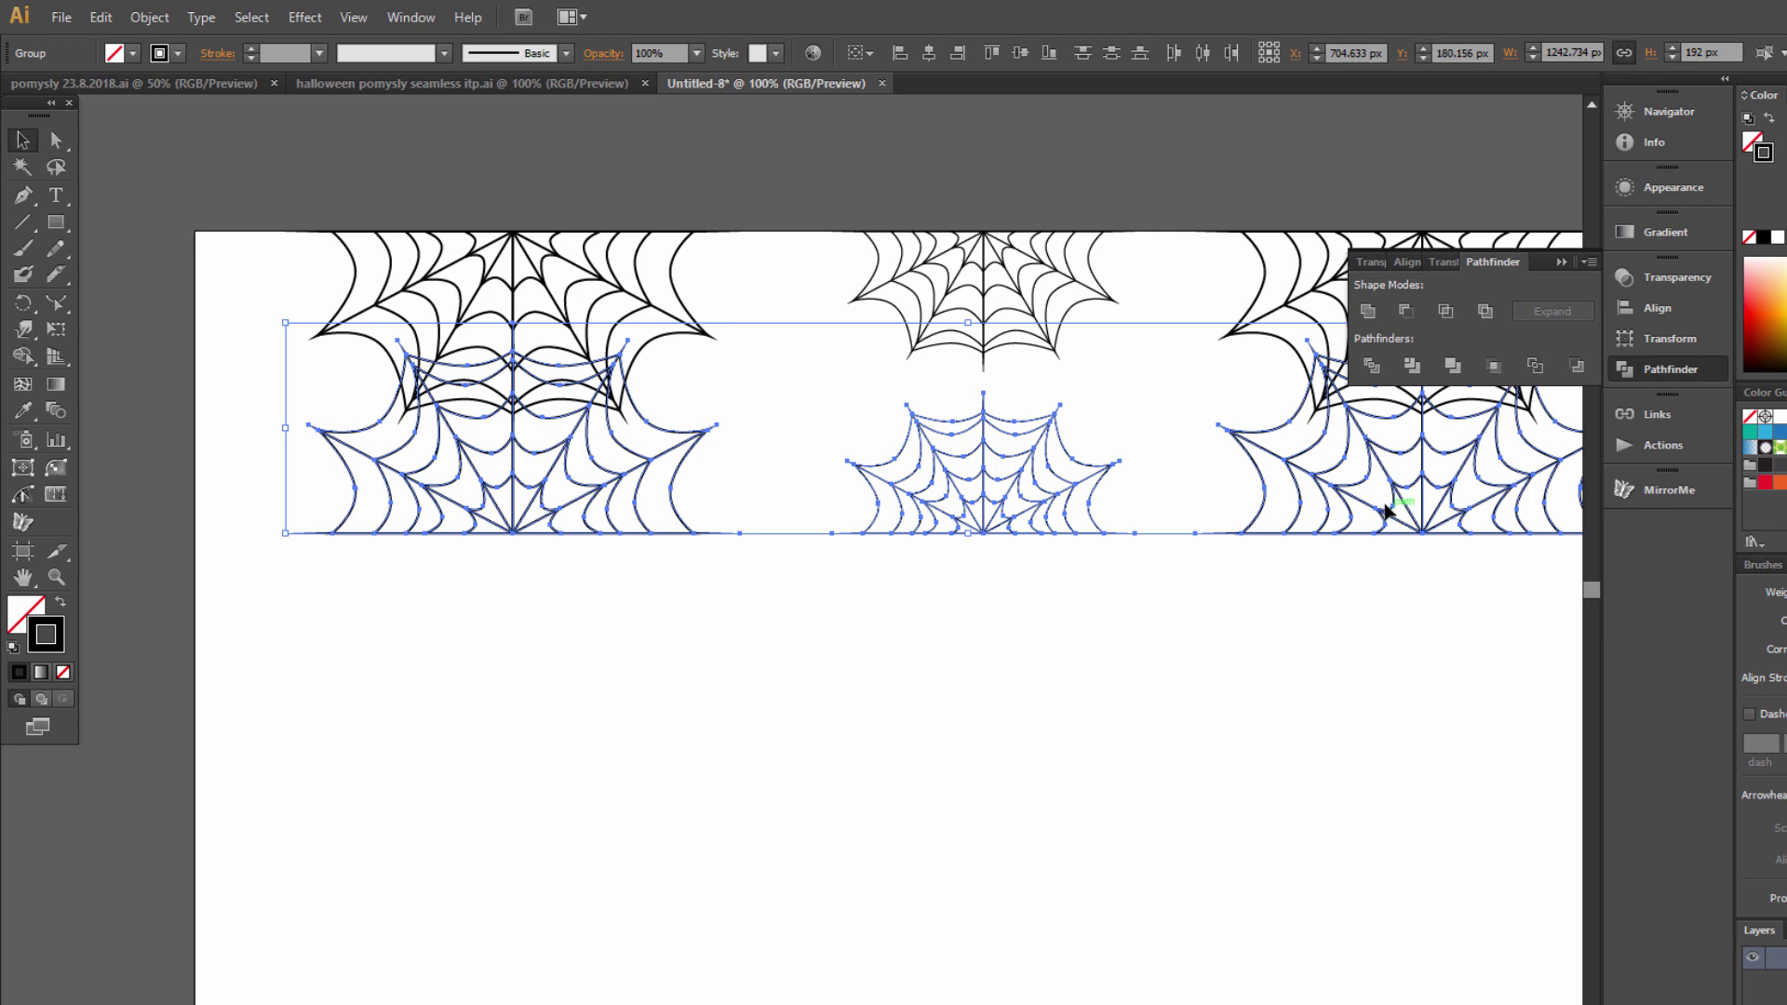
pyautogui.moveTo(1384, 506); pyautogui.dragTo(1387, 887)
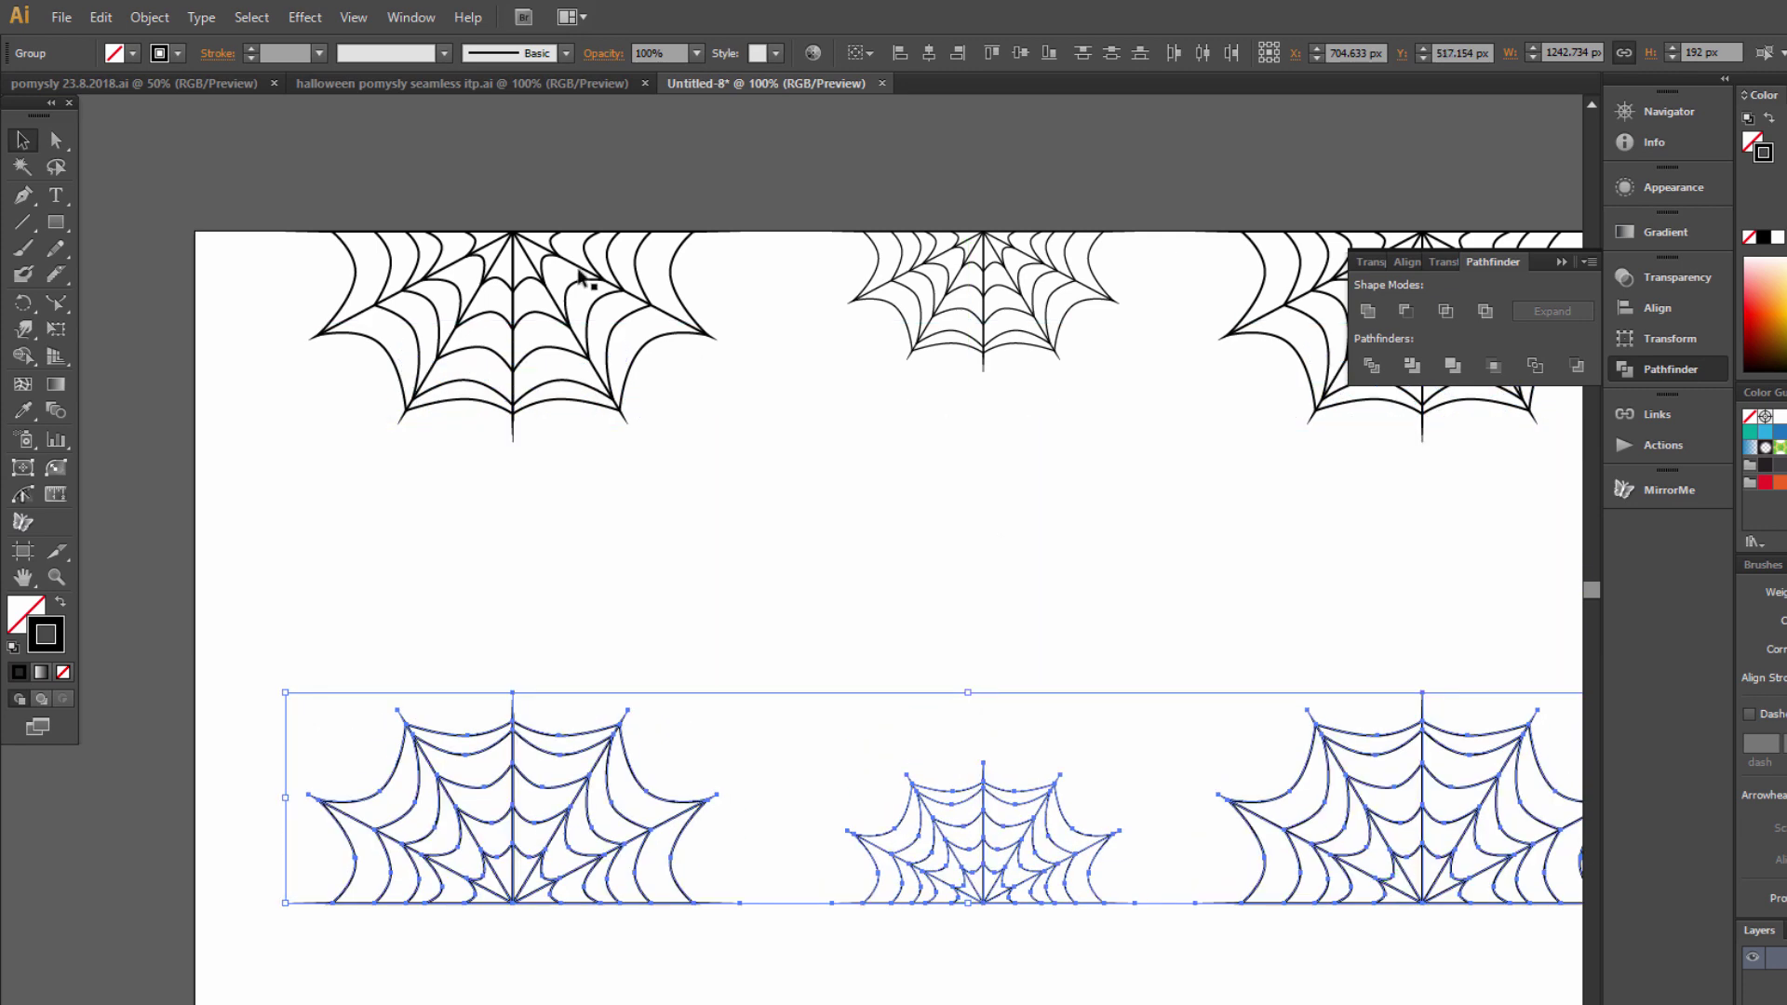
pyautogui.moveTo(266, 287); pyautogui.dragTo(1371, 466)
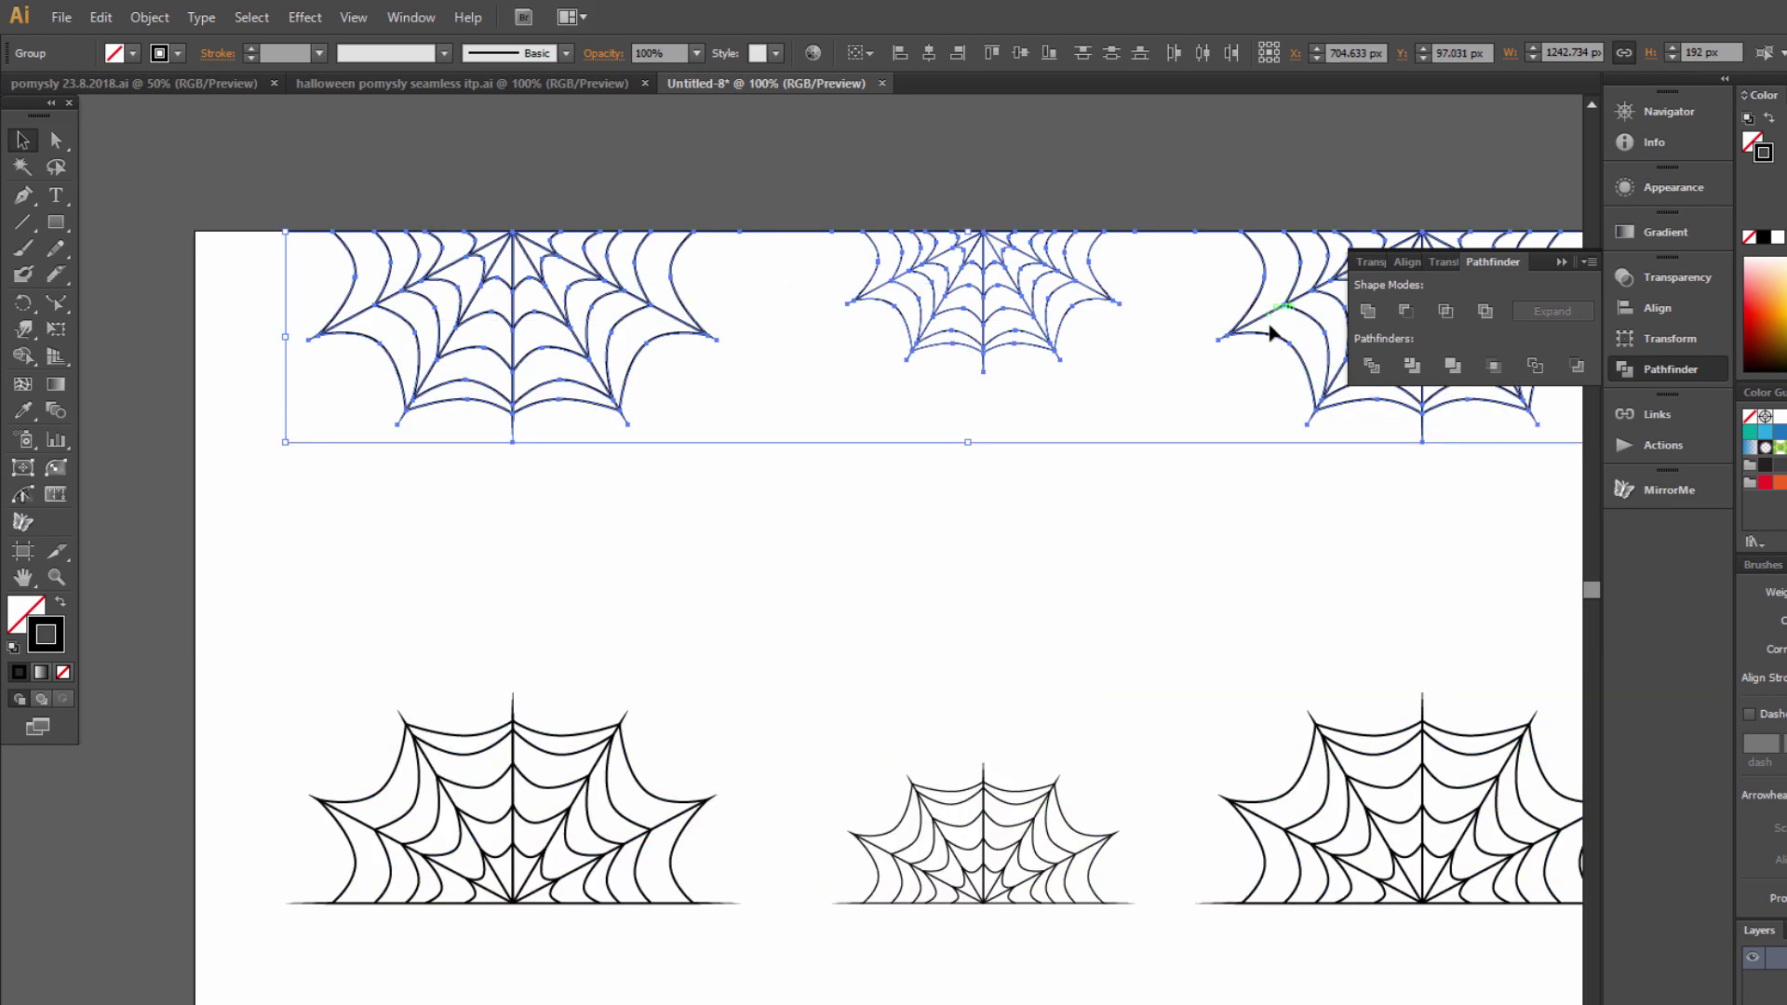
pyautogui.moveTo(1271, 318); pyautogui.dragTo(1271, 381)
# Stretch the bottom-middle web taller and shrink the bottom-left and bottom-right webs.
pyautogui.click(997, 208)
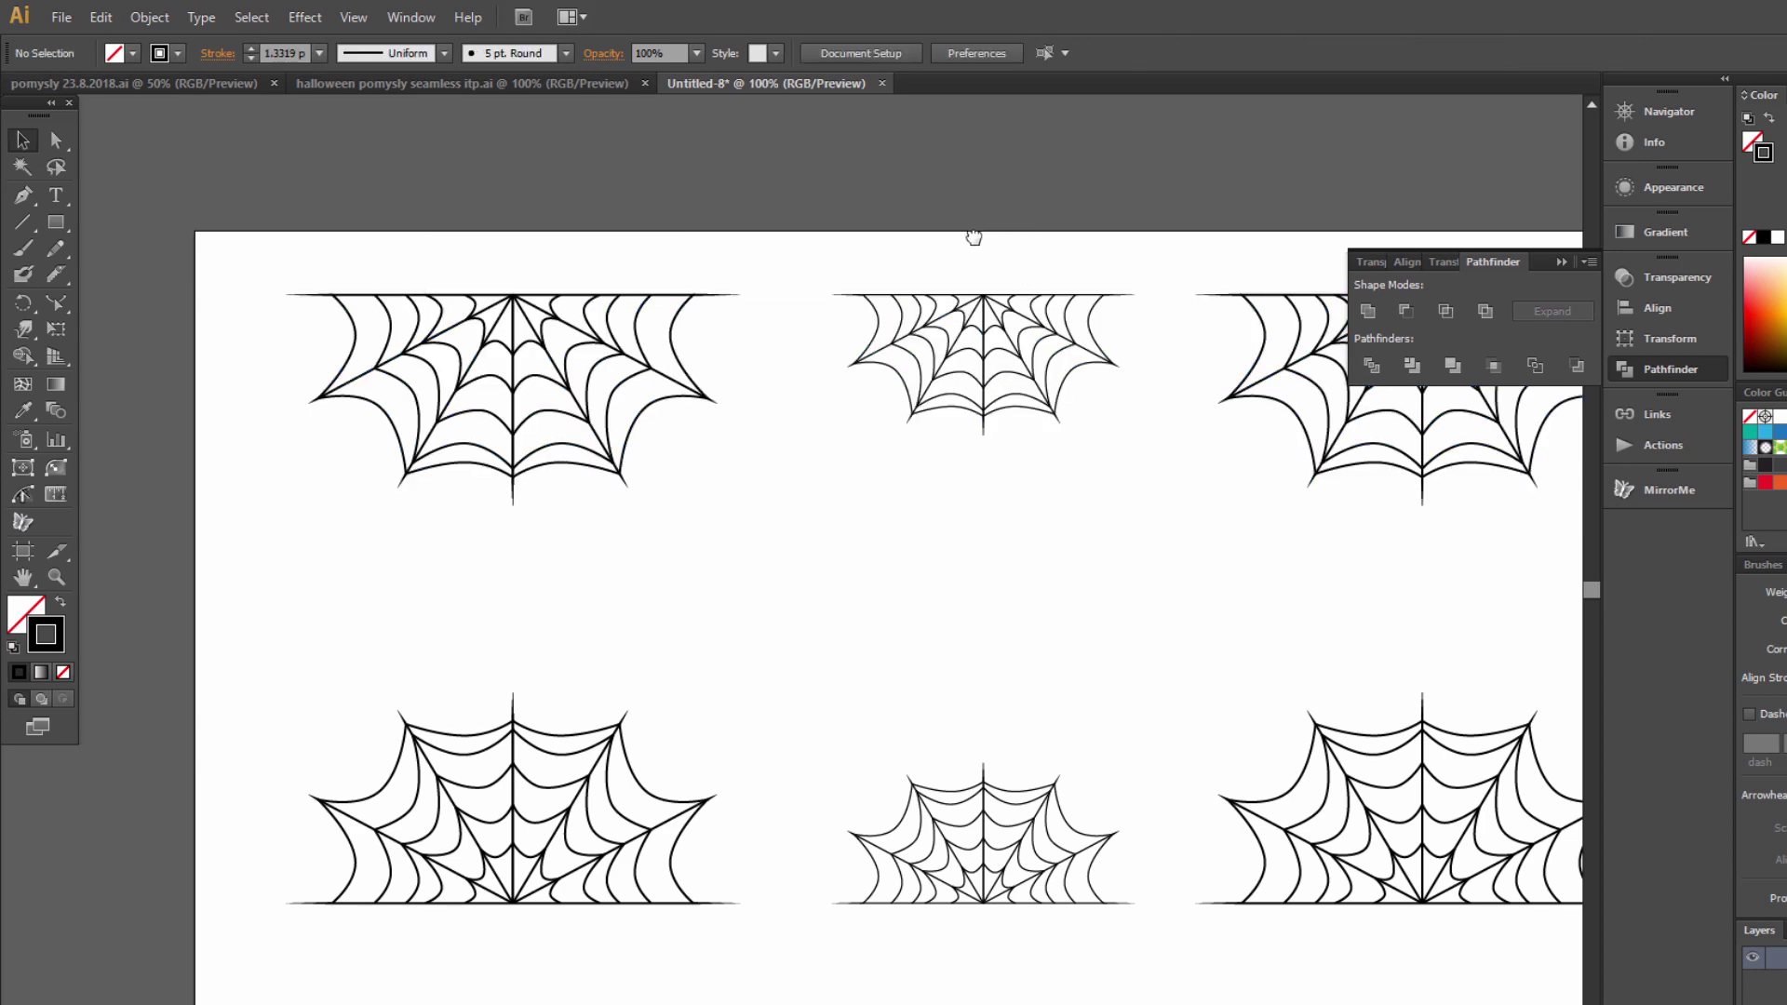
pyautogui.moveTo(969, 232); pyautogui.dragTo(871, 259)
pyautogui.click(838, 826)
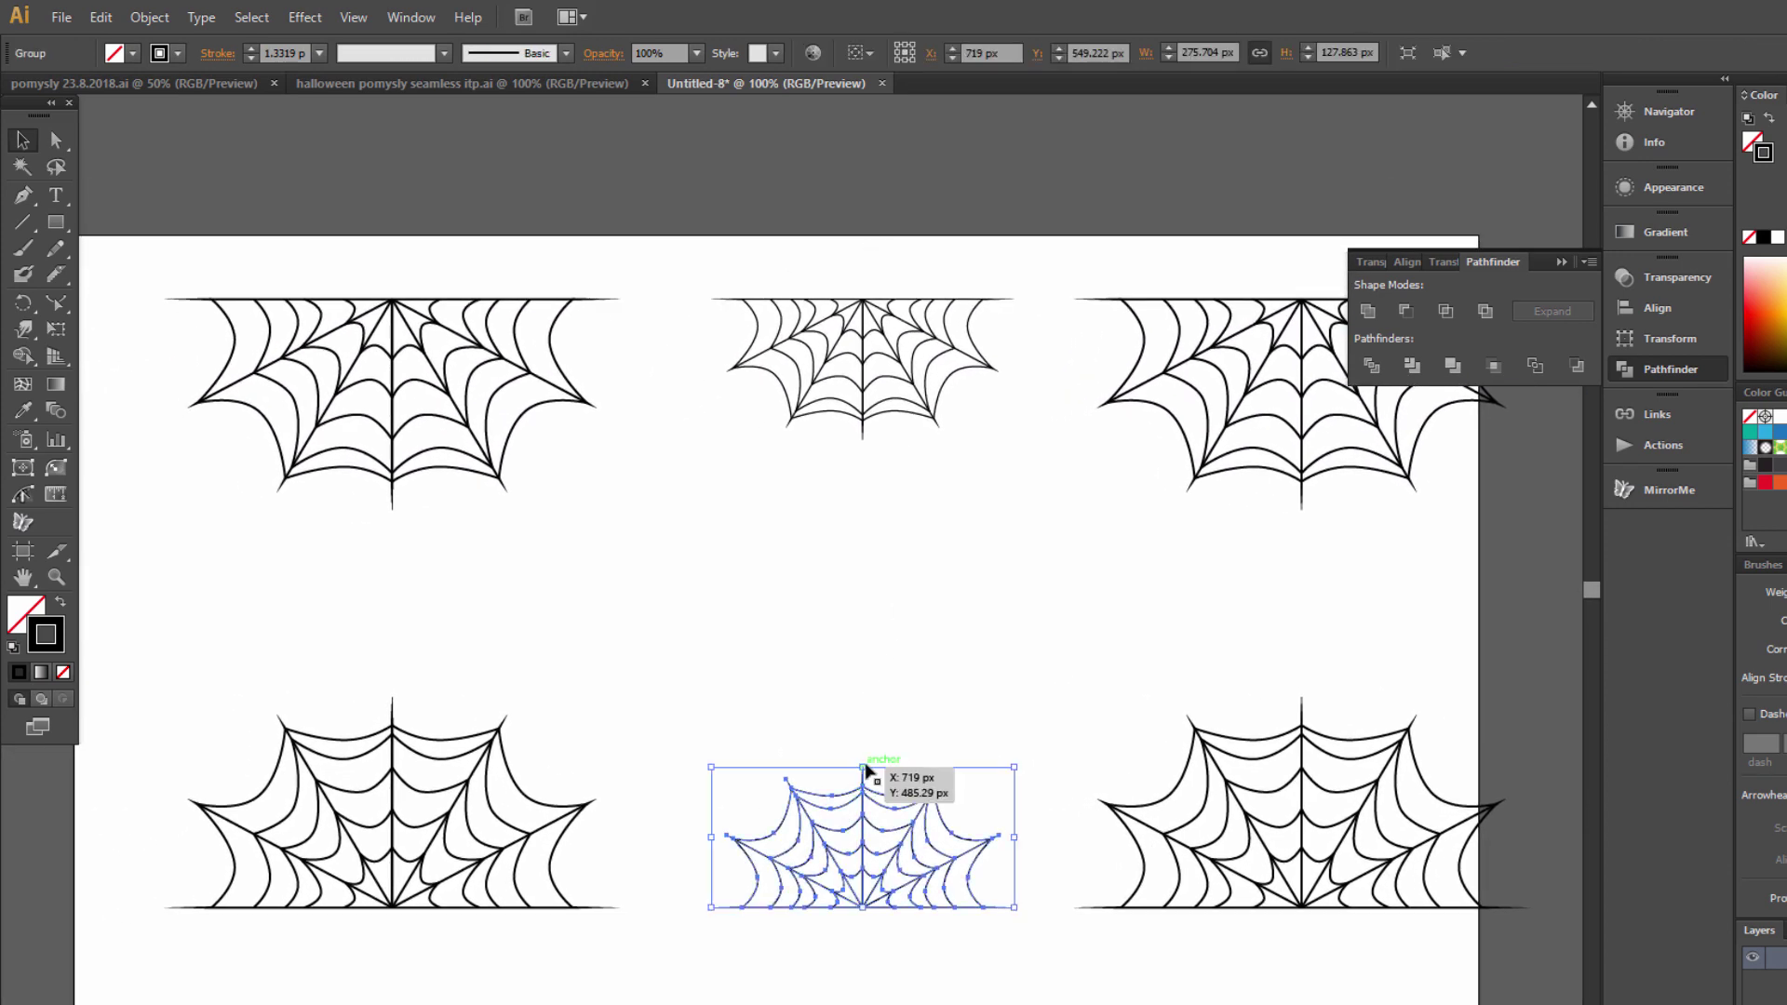
pyautogui.moveTo(865, 765); pyautogui.dragTo(881, 642)
pyautogui.click(456, 778)
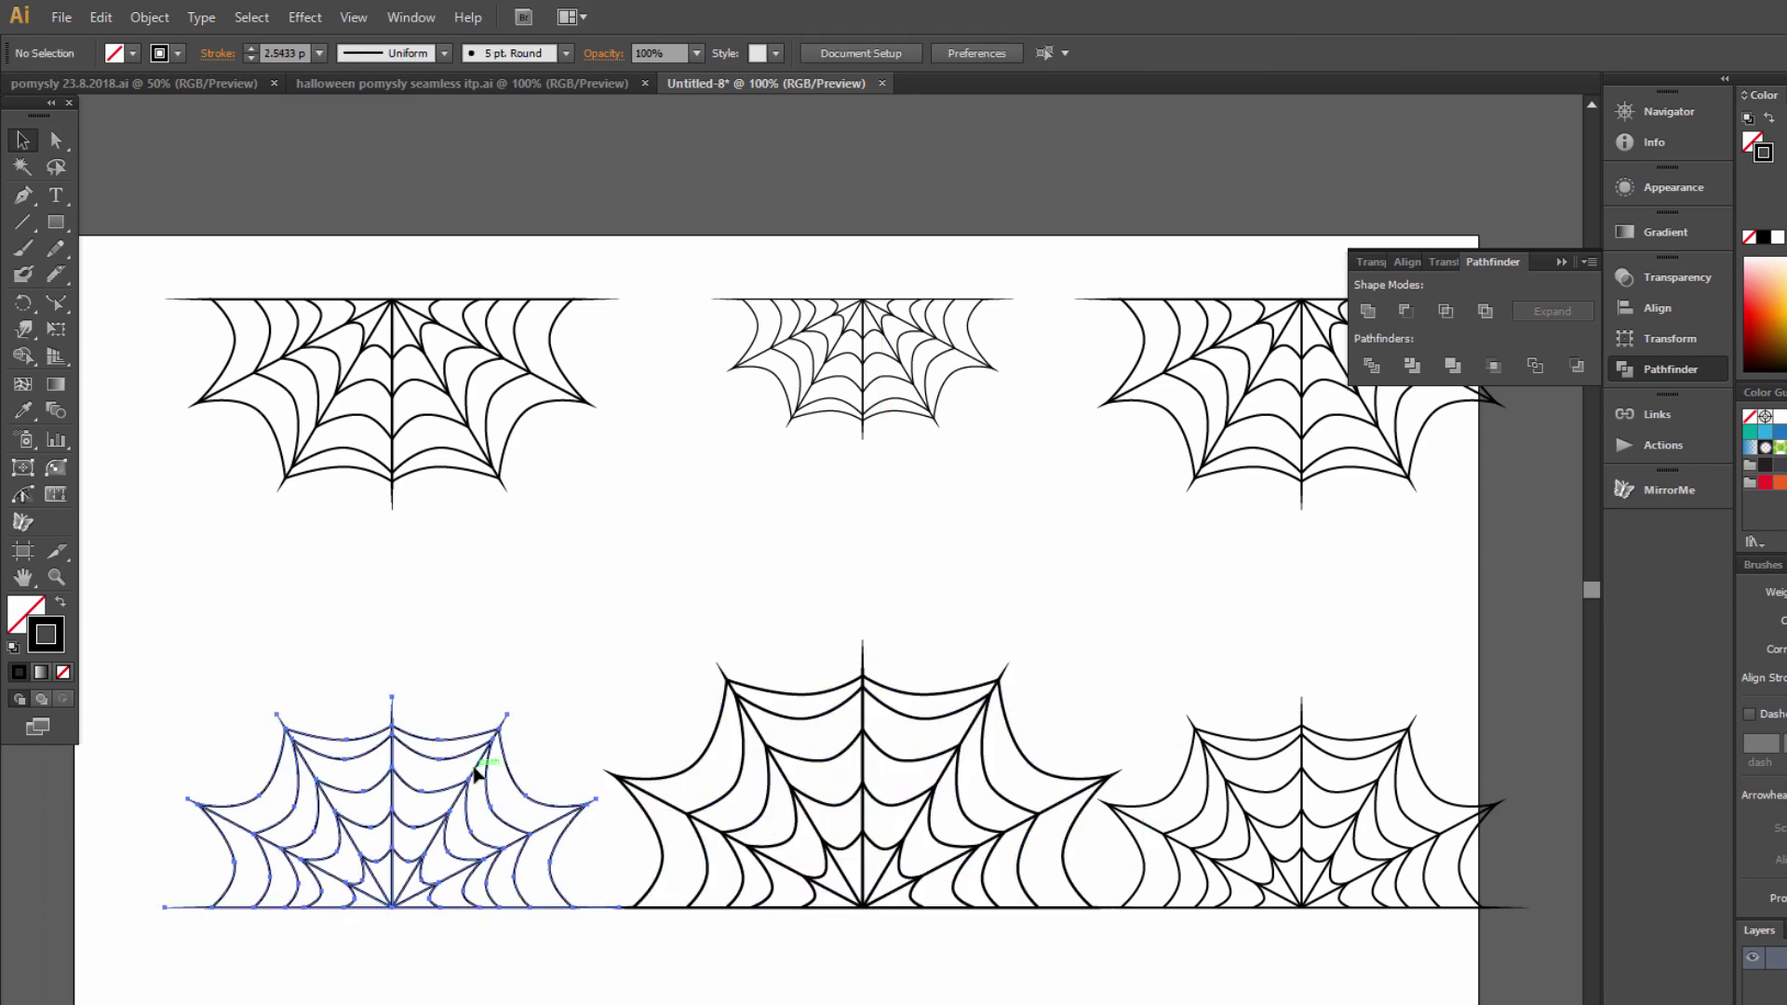
pyautogui.moveTo(382, 696); pyautogui.dragTo(386, 767)
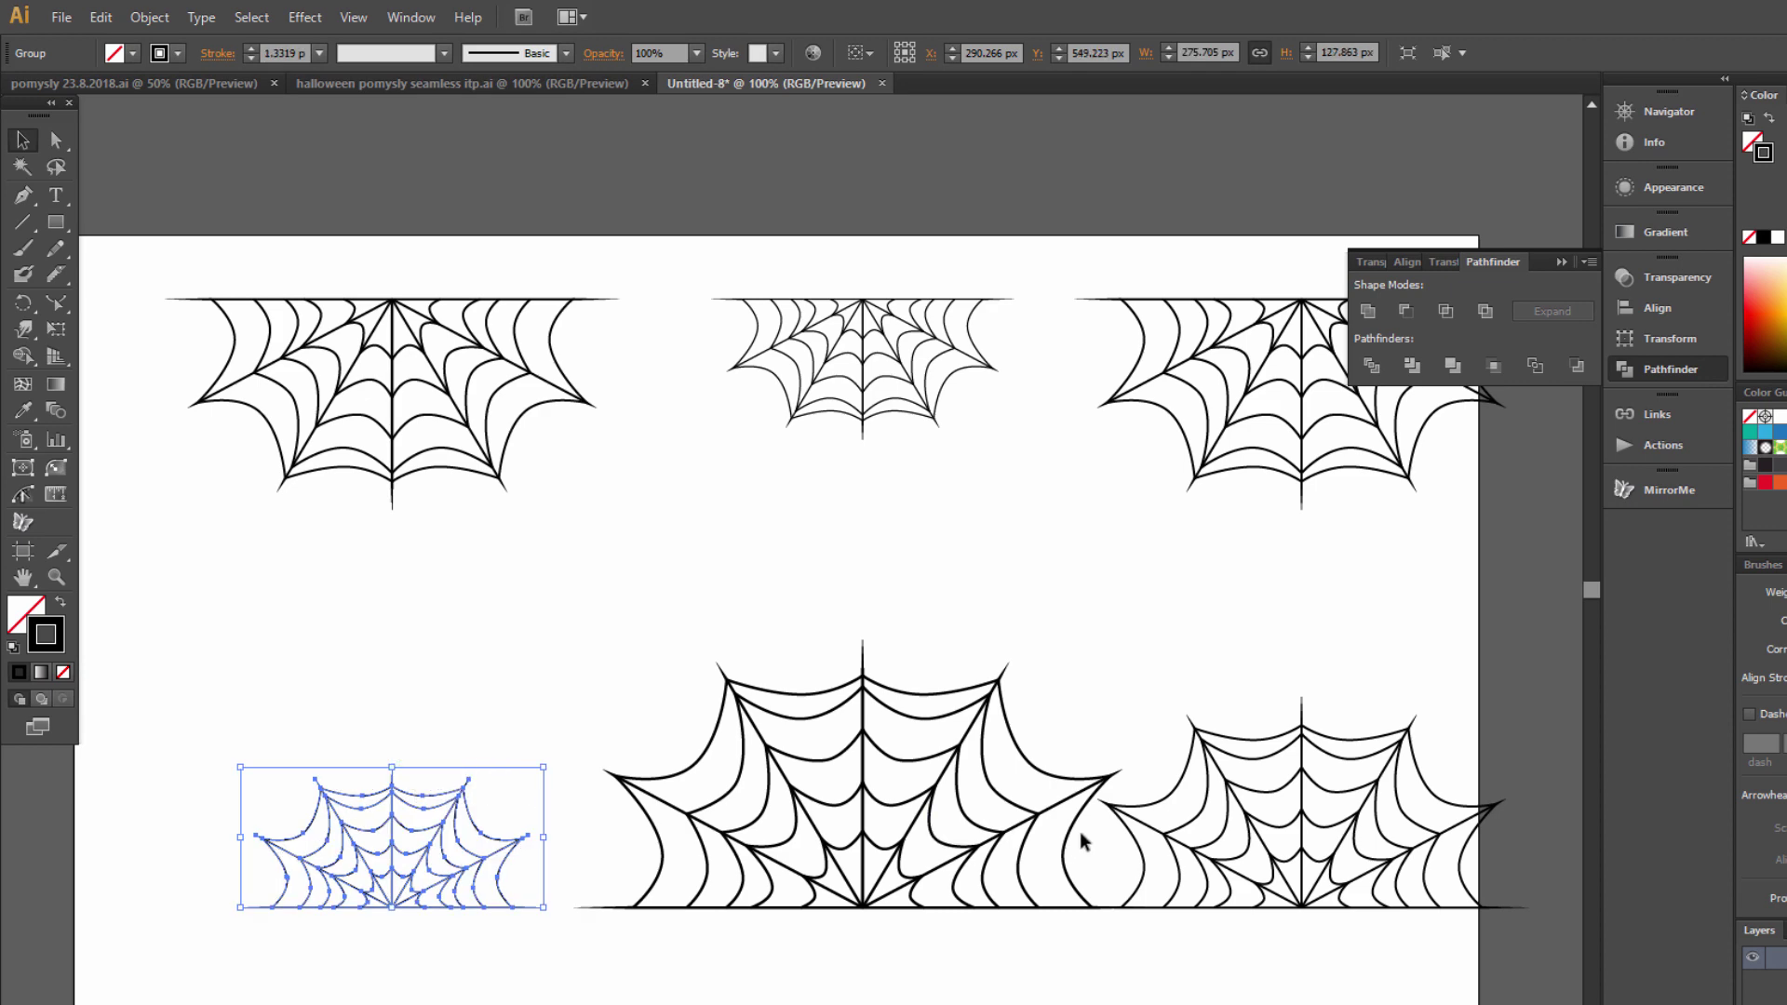
pyautogui.click(1198, 840)
pyautogui.click(1299, 743)
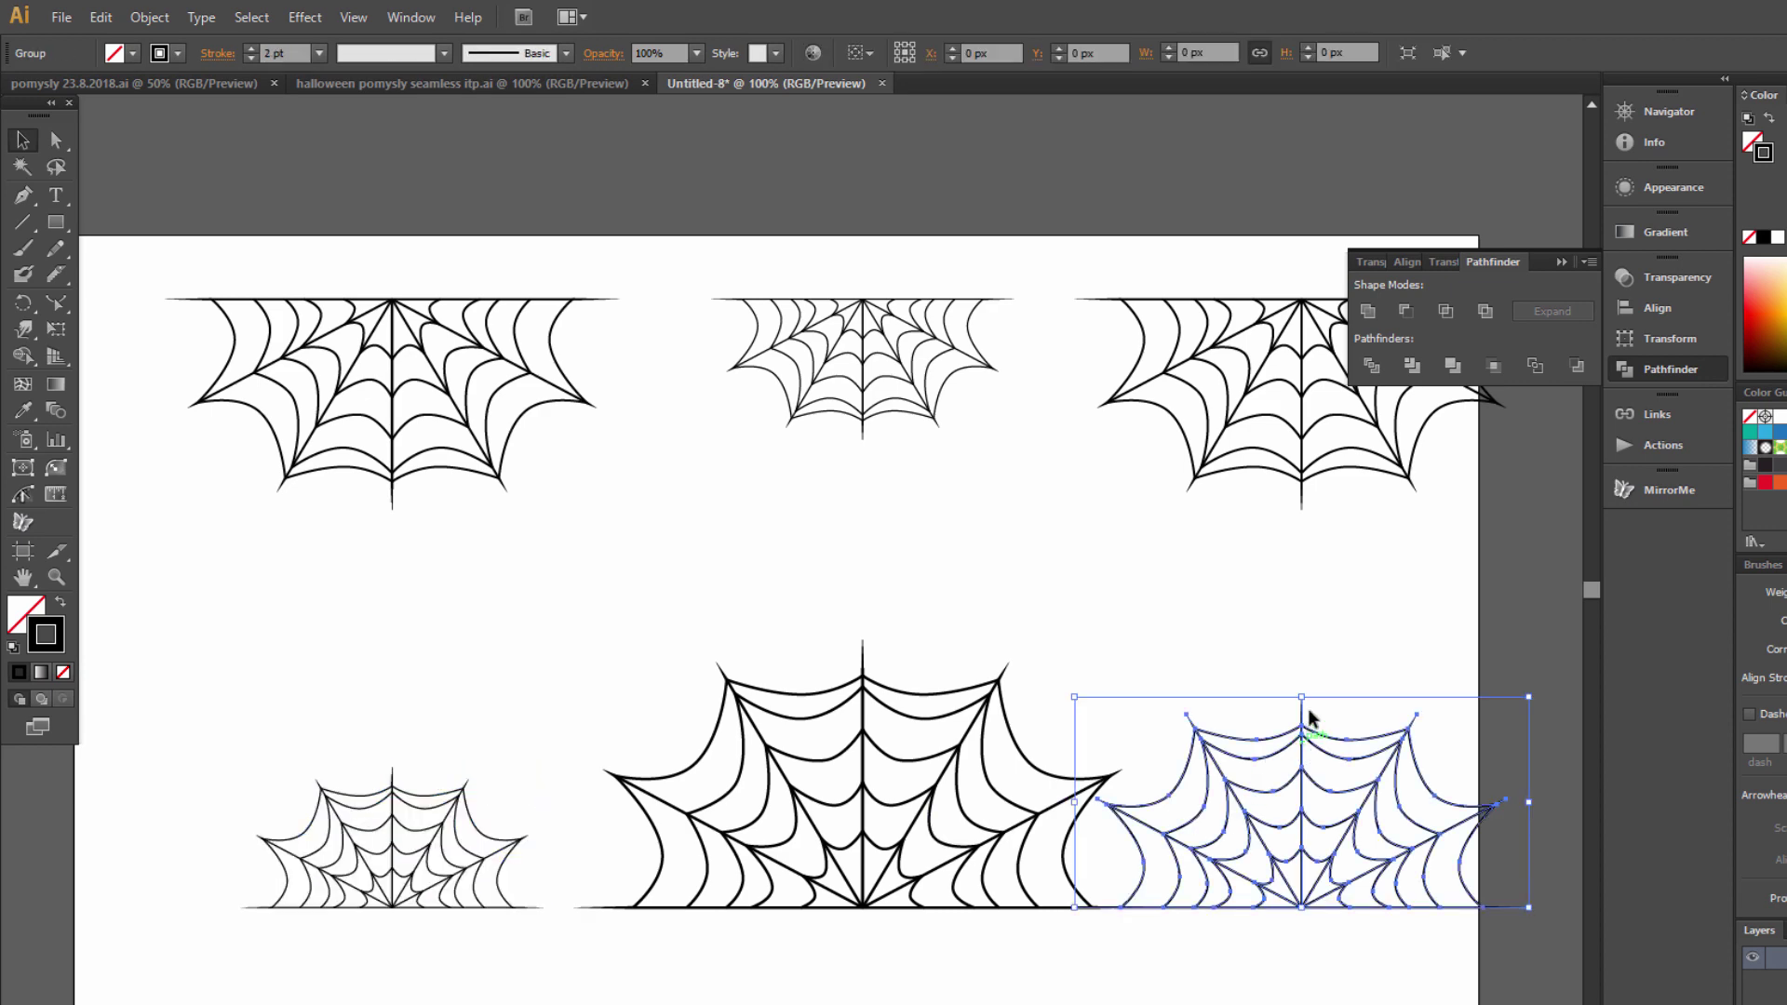
pyautogui.moveTo(1304, 693); pyautogui.dragTo(1302, 766)
# Fine-tune the sizes: shrink the middle web slightly and enlarge the left web a little.
pyautogui.click(1136, 735)
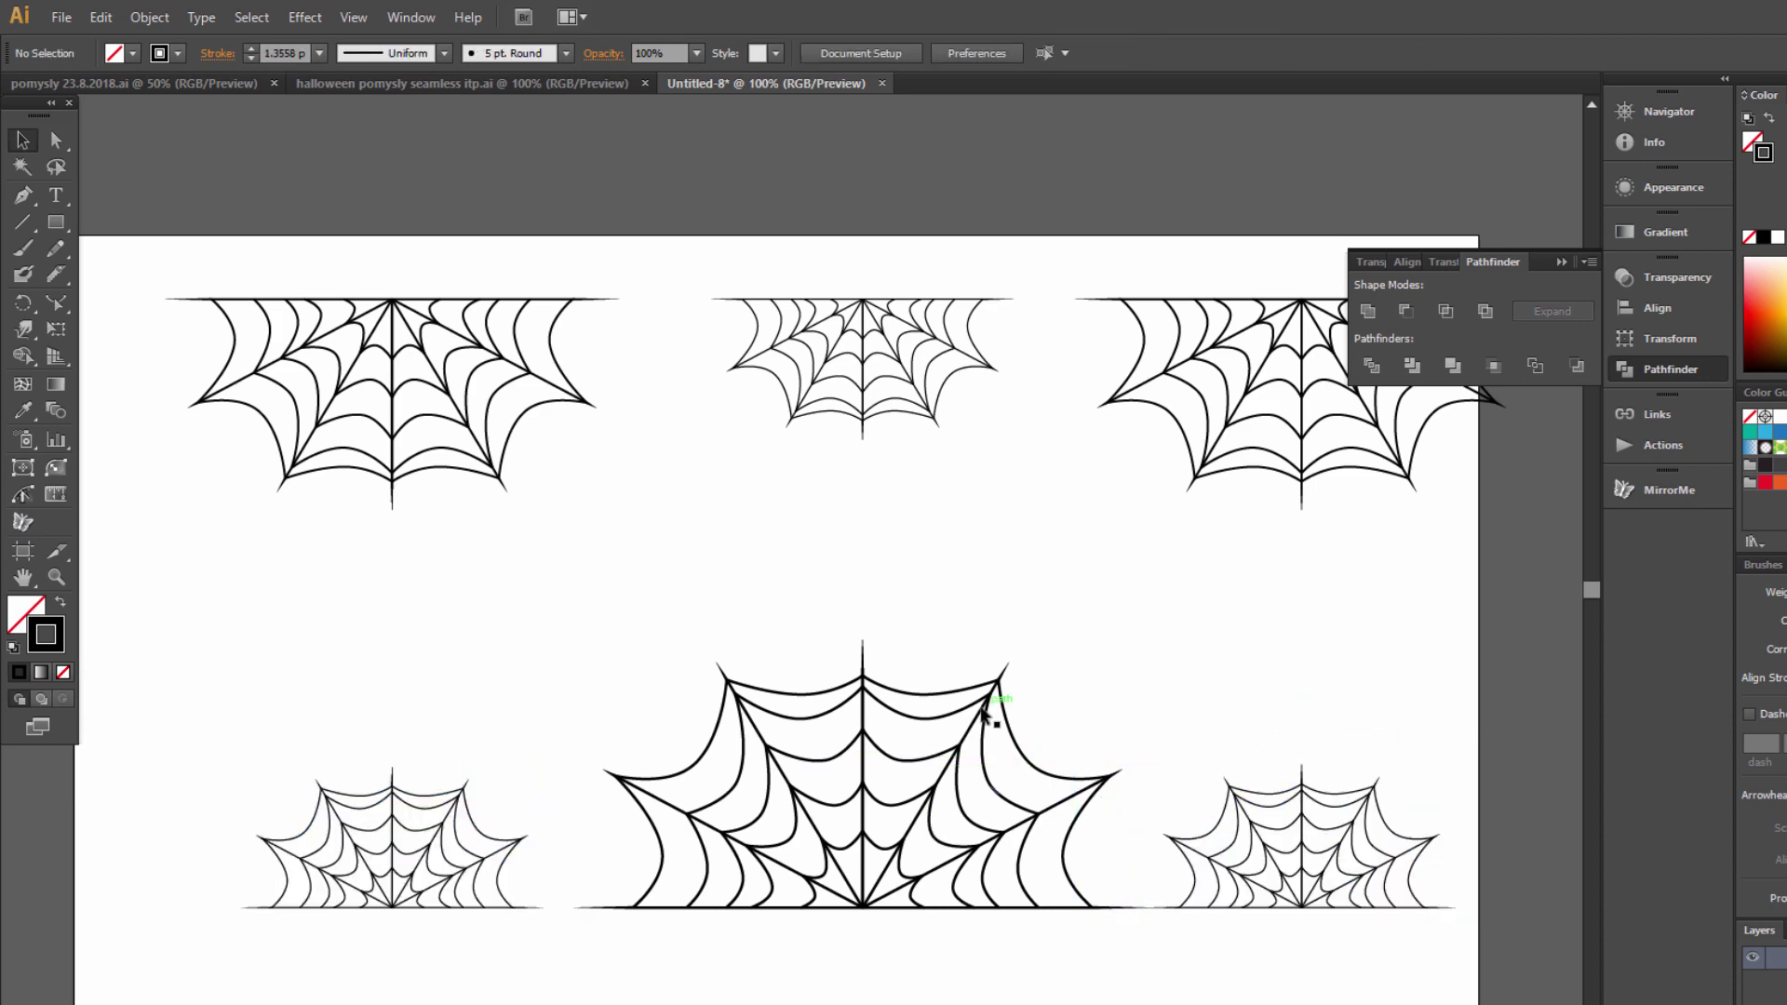
pyautogui.click(913, 693)
pyautogui.moveTo(865, 646); pyautogui.dragTo(865, 676)
pyautogui.click(564, 895)
pyautogui.click(519, 850)
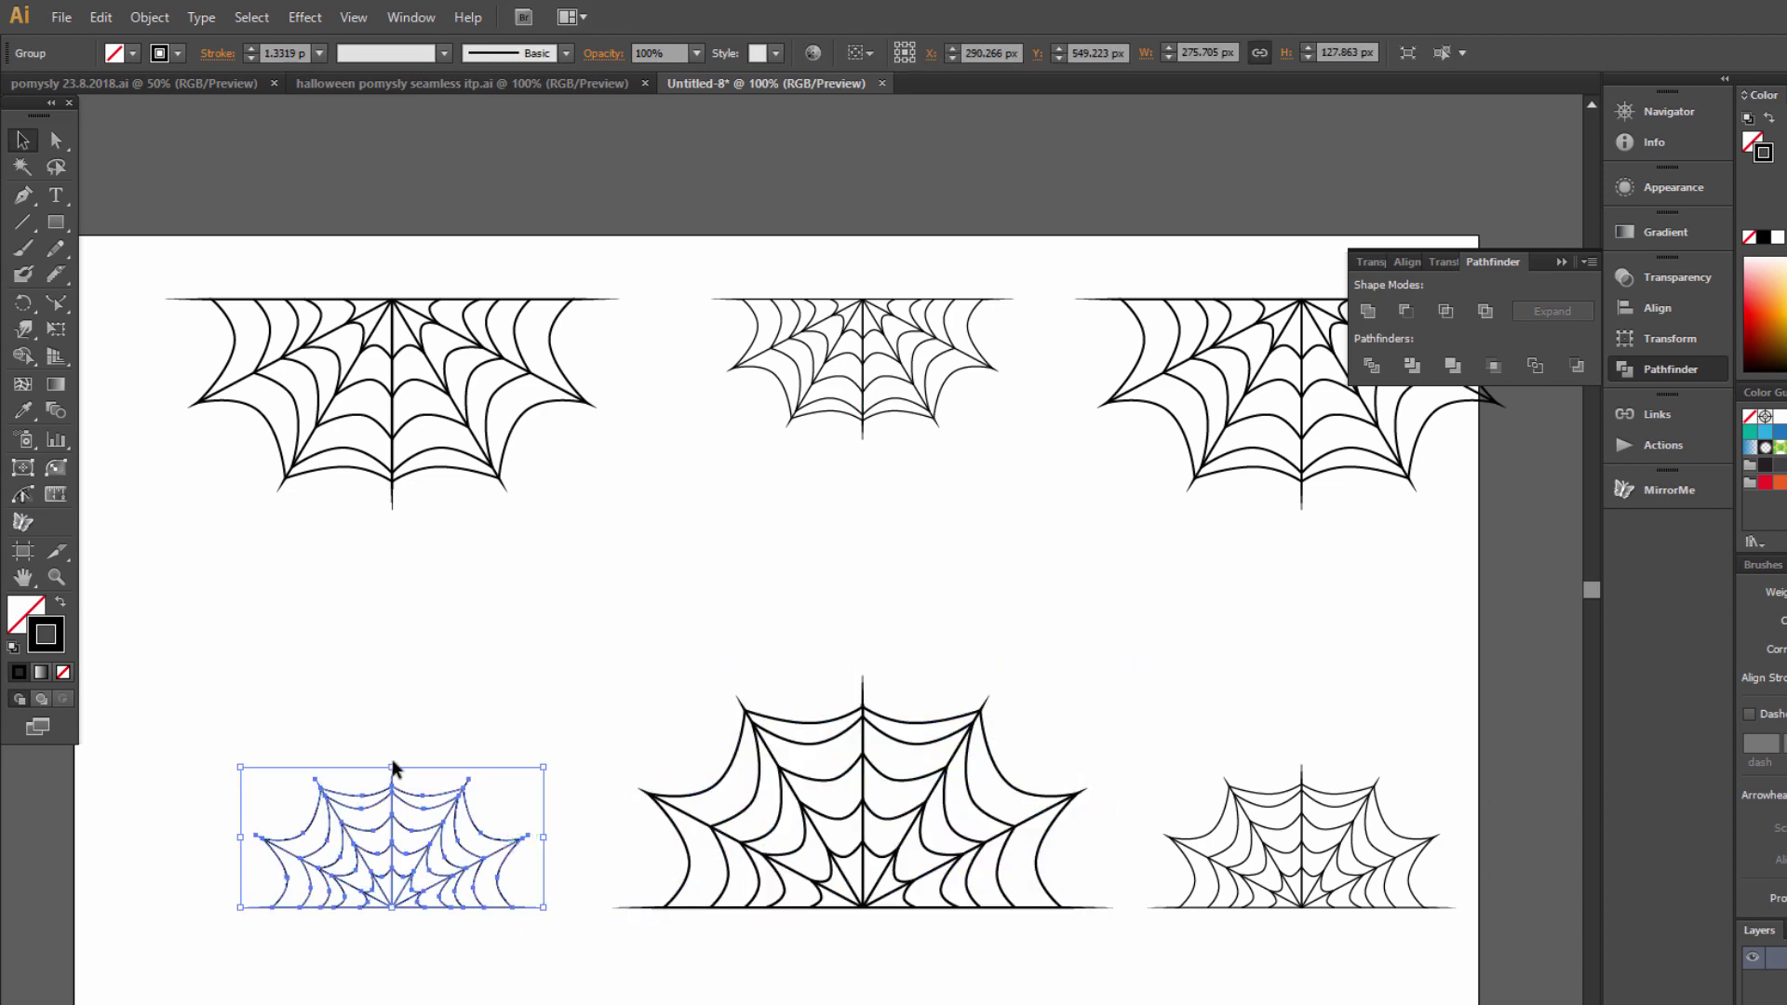
pyautogui.moveTo(393, 768); pyautogui.dragTo(402, 735)
pyautogui.click(1301, 847)
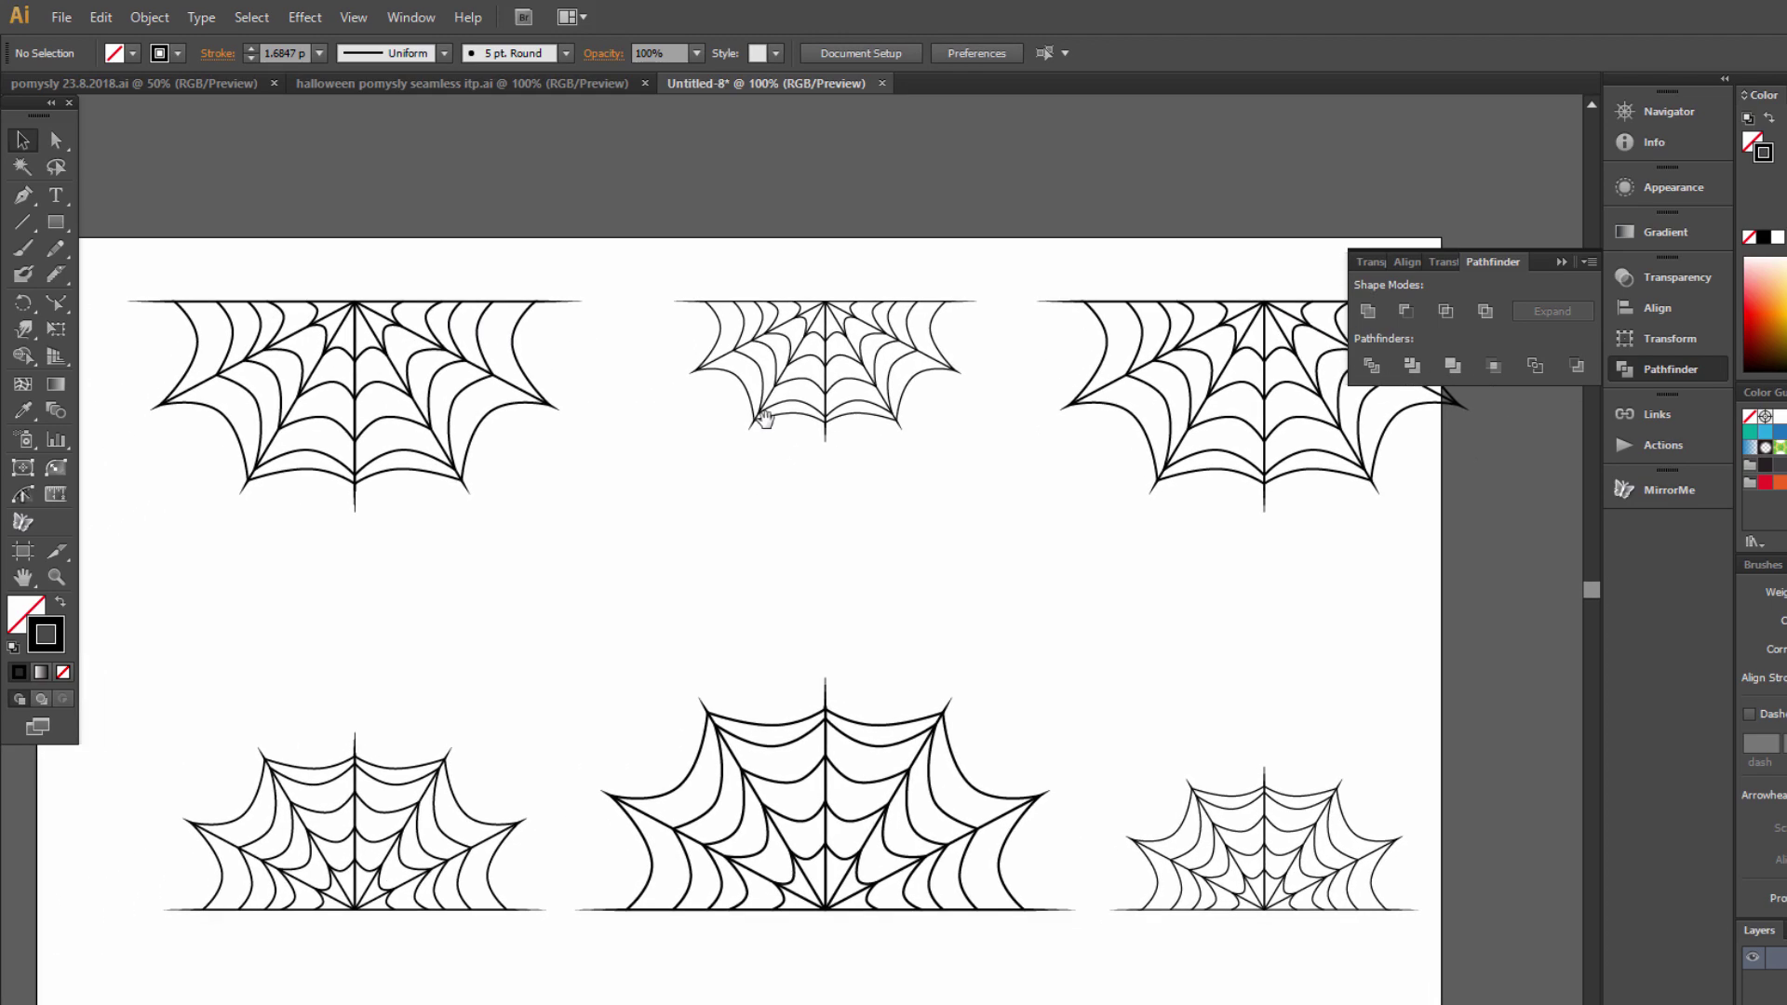
# Set the stroke weight of all six webs to 2 pt, then zoom into the gap between two top webs.
pyautogui.moveTo(442, 245); pyautogui.dragTo(1323, 940)
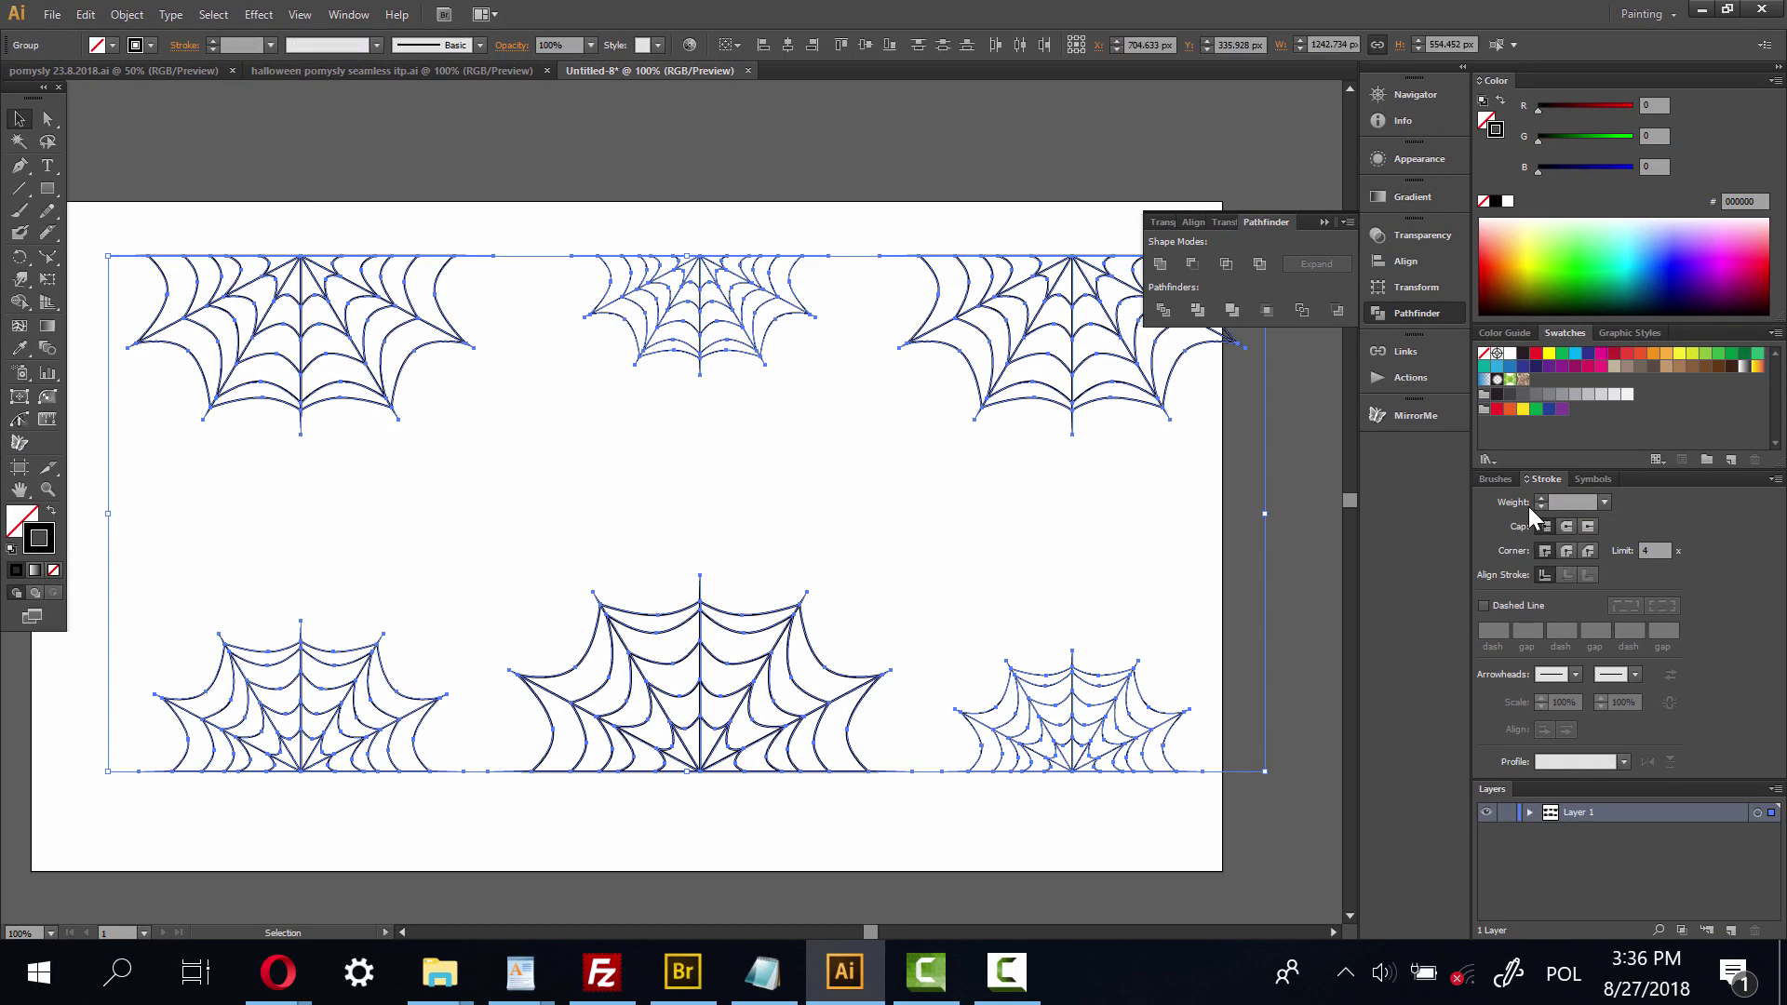
pyautogui.click(1566, 501)
pyautogui.write('2')
pyautogui.press('Return')
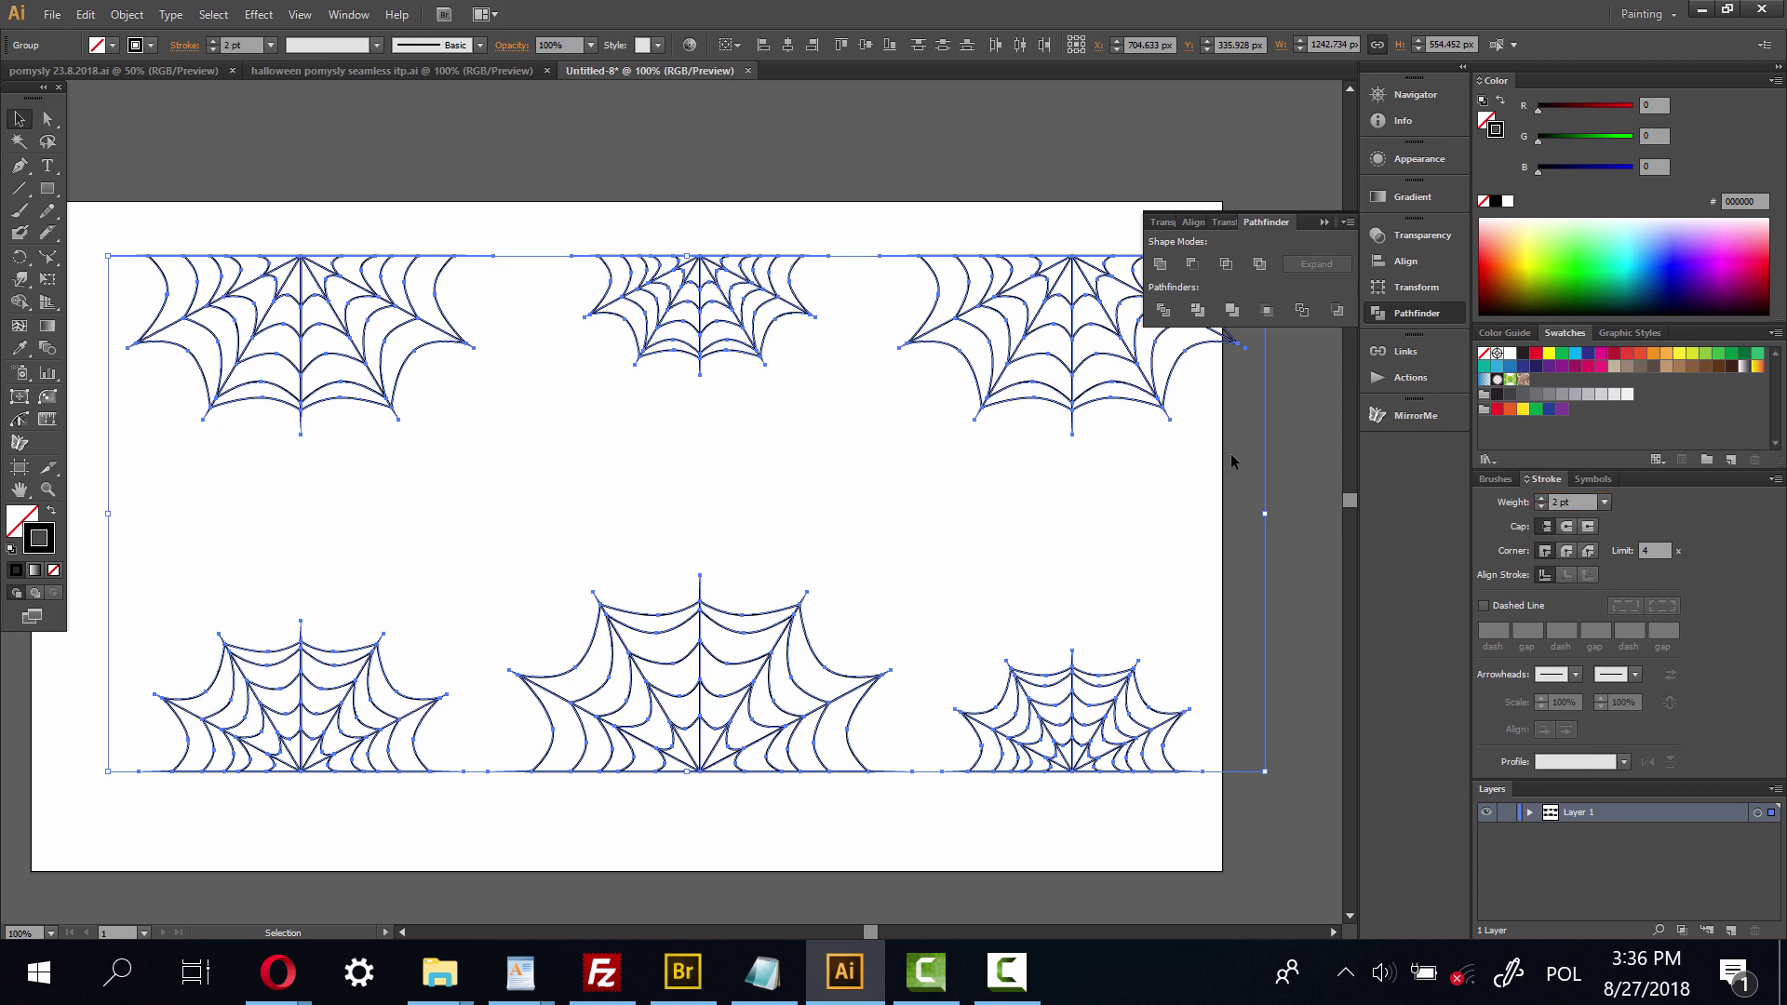
pyautogui.click(519, 229)
pyautogui.click(47, 489)
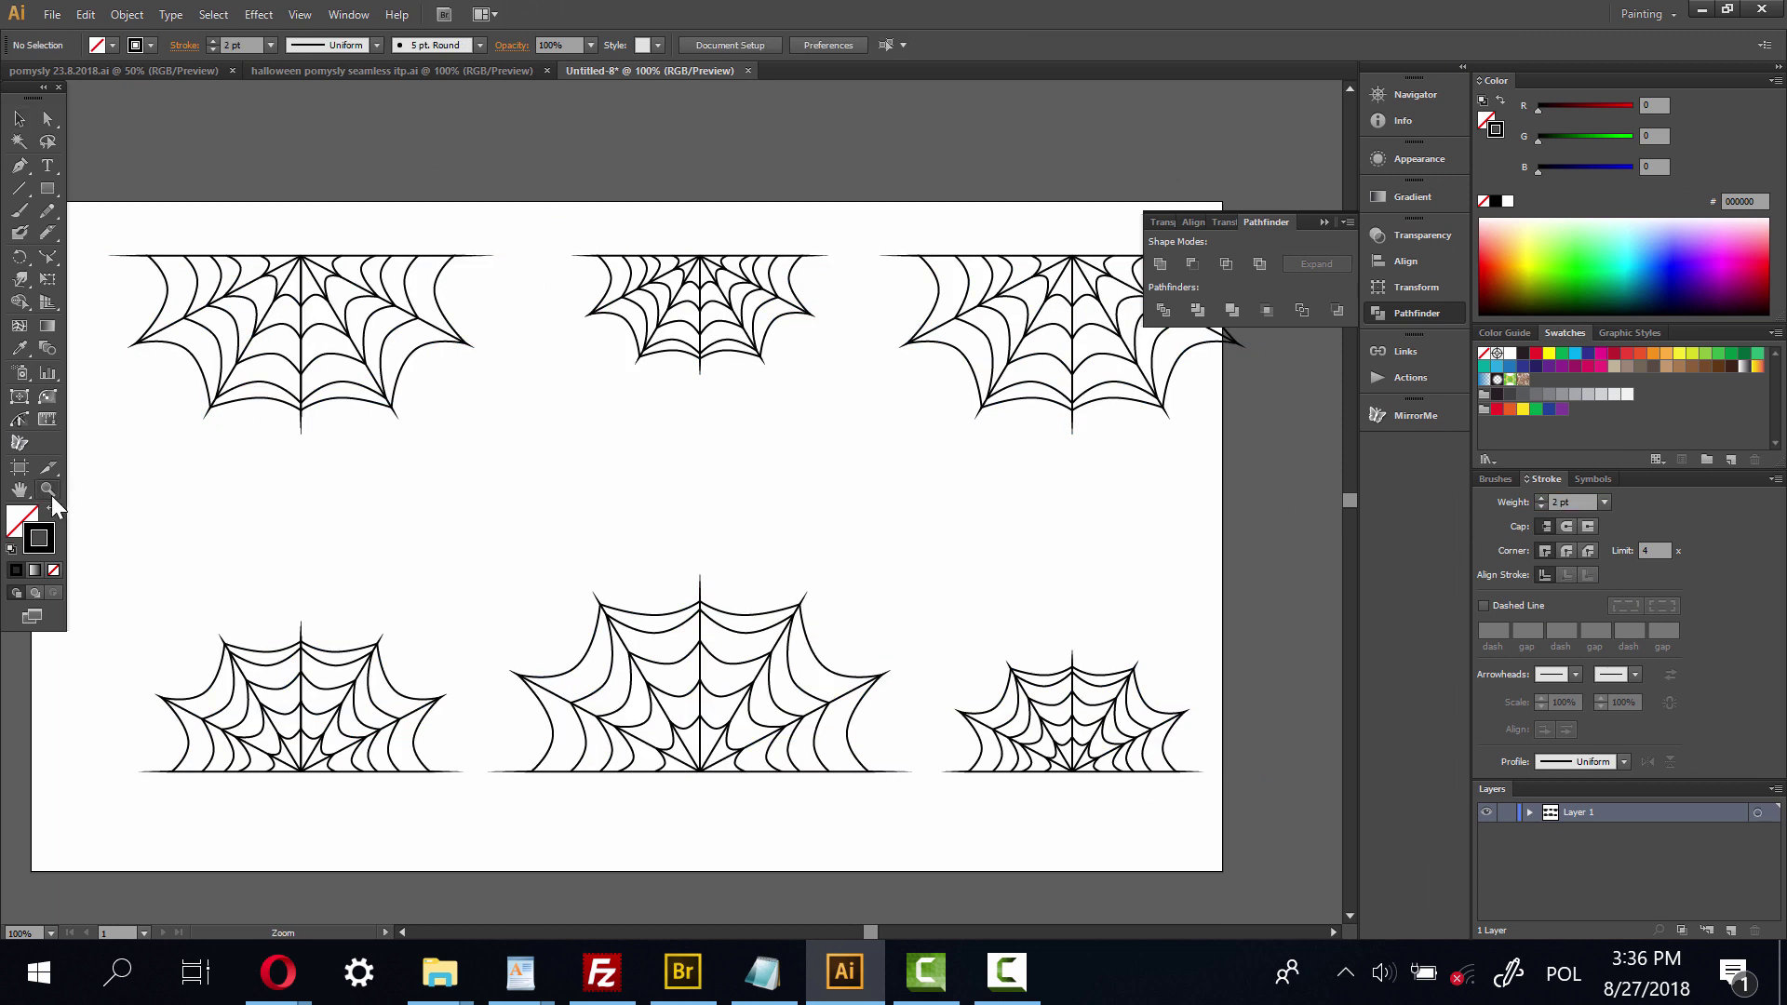
pyautogui.moveTo(391, 197); pyautogui.dragTo(627, 310)
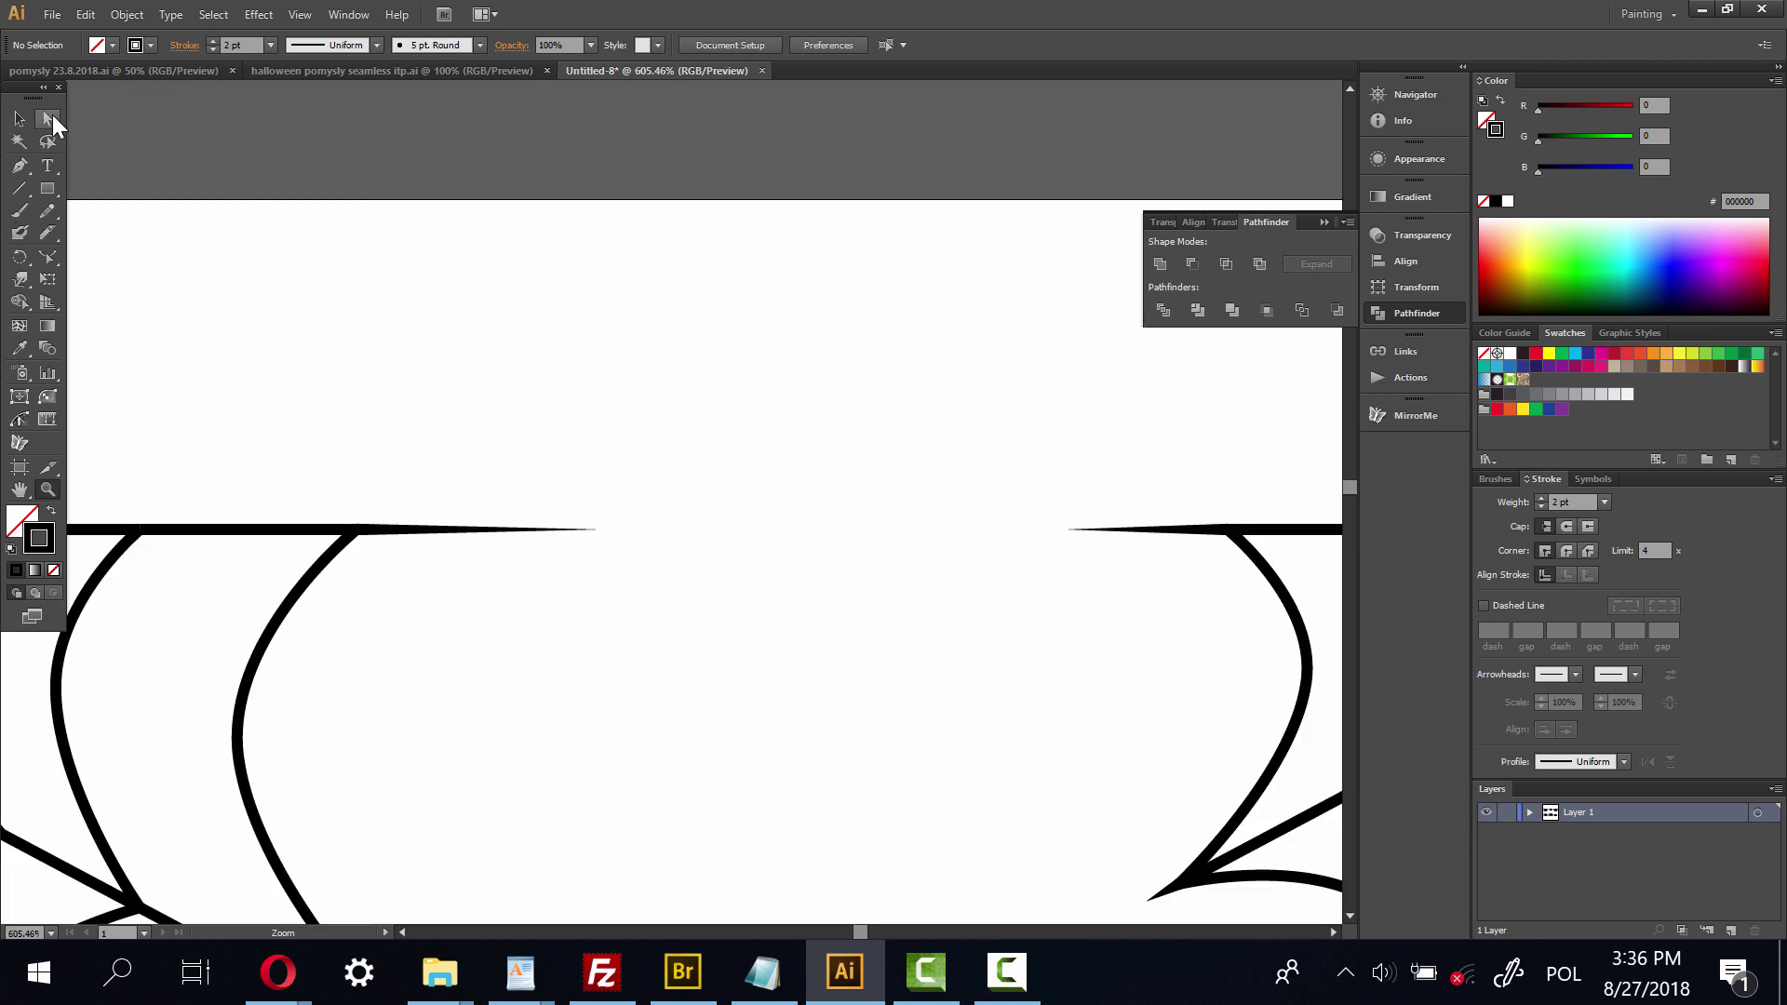
# Drag the tapered spike tips of the first two top webs together to close their gap.
pyautogui.press('a')
pyautogui.click(467, 531)
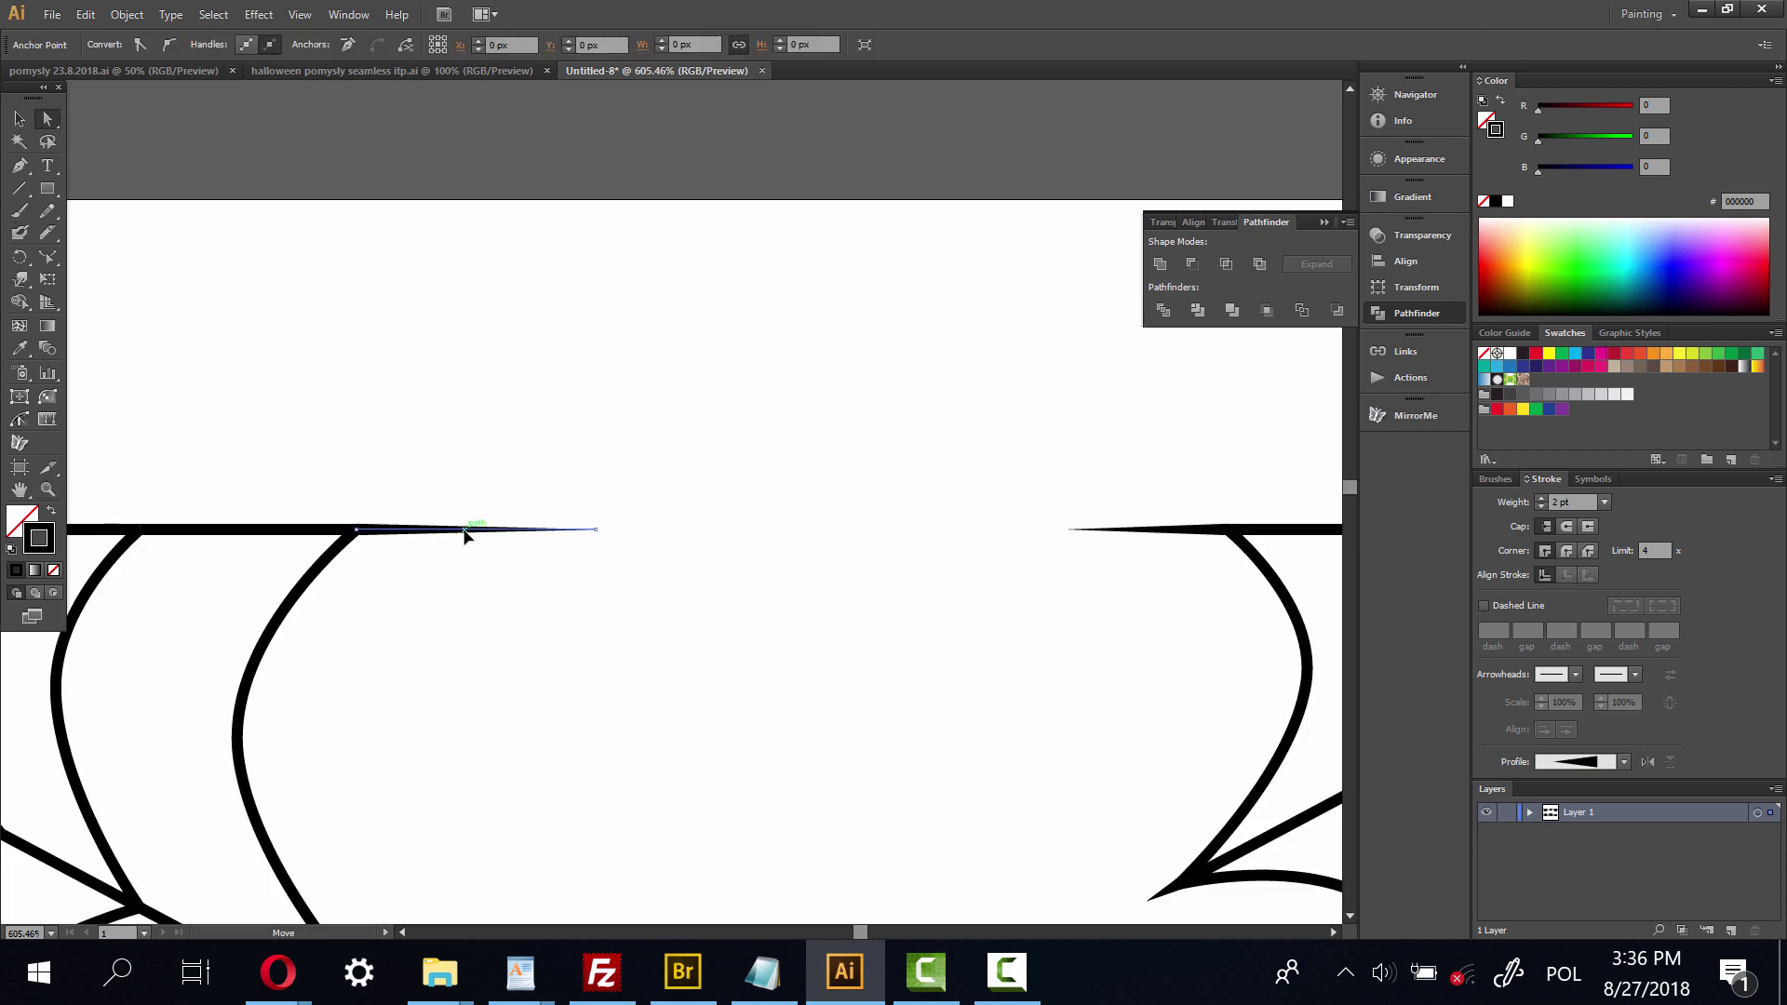
pyautogui.click(597, 530)
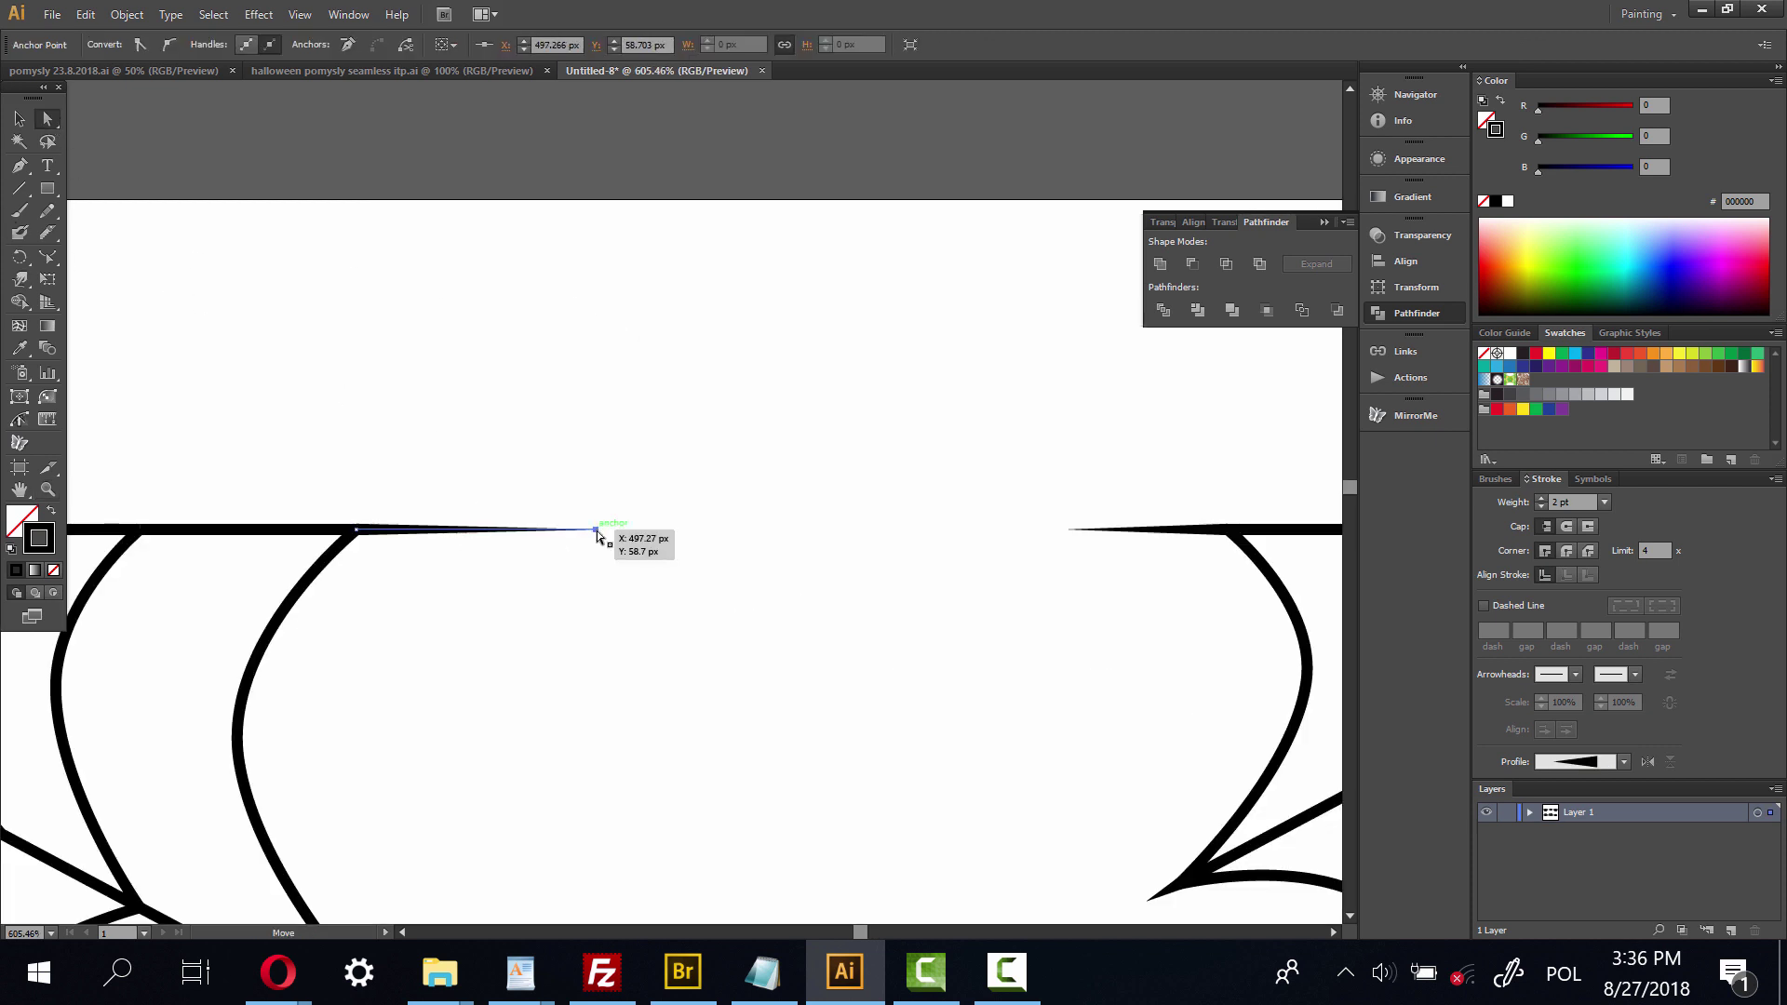
pyautogui.moveTo(596, 531); pyautogui.dragTo(857, 532)
pyautogui.click(1205, 530)
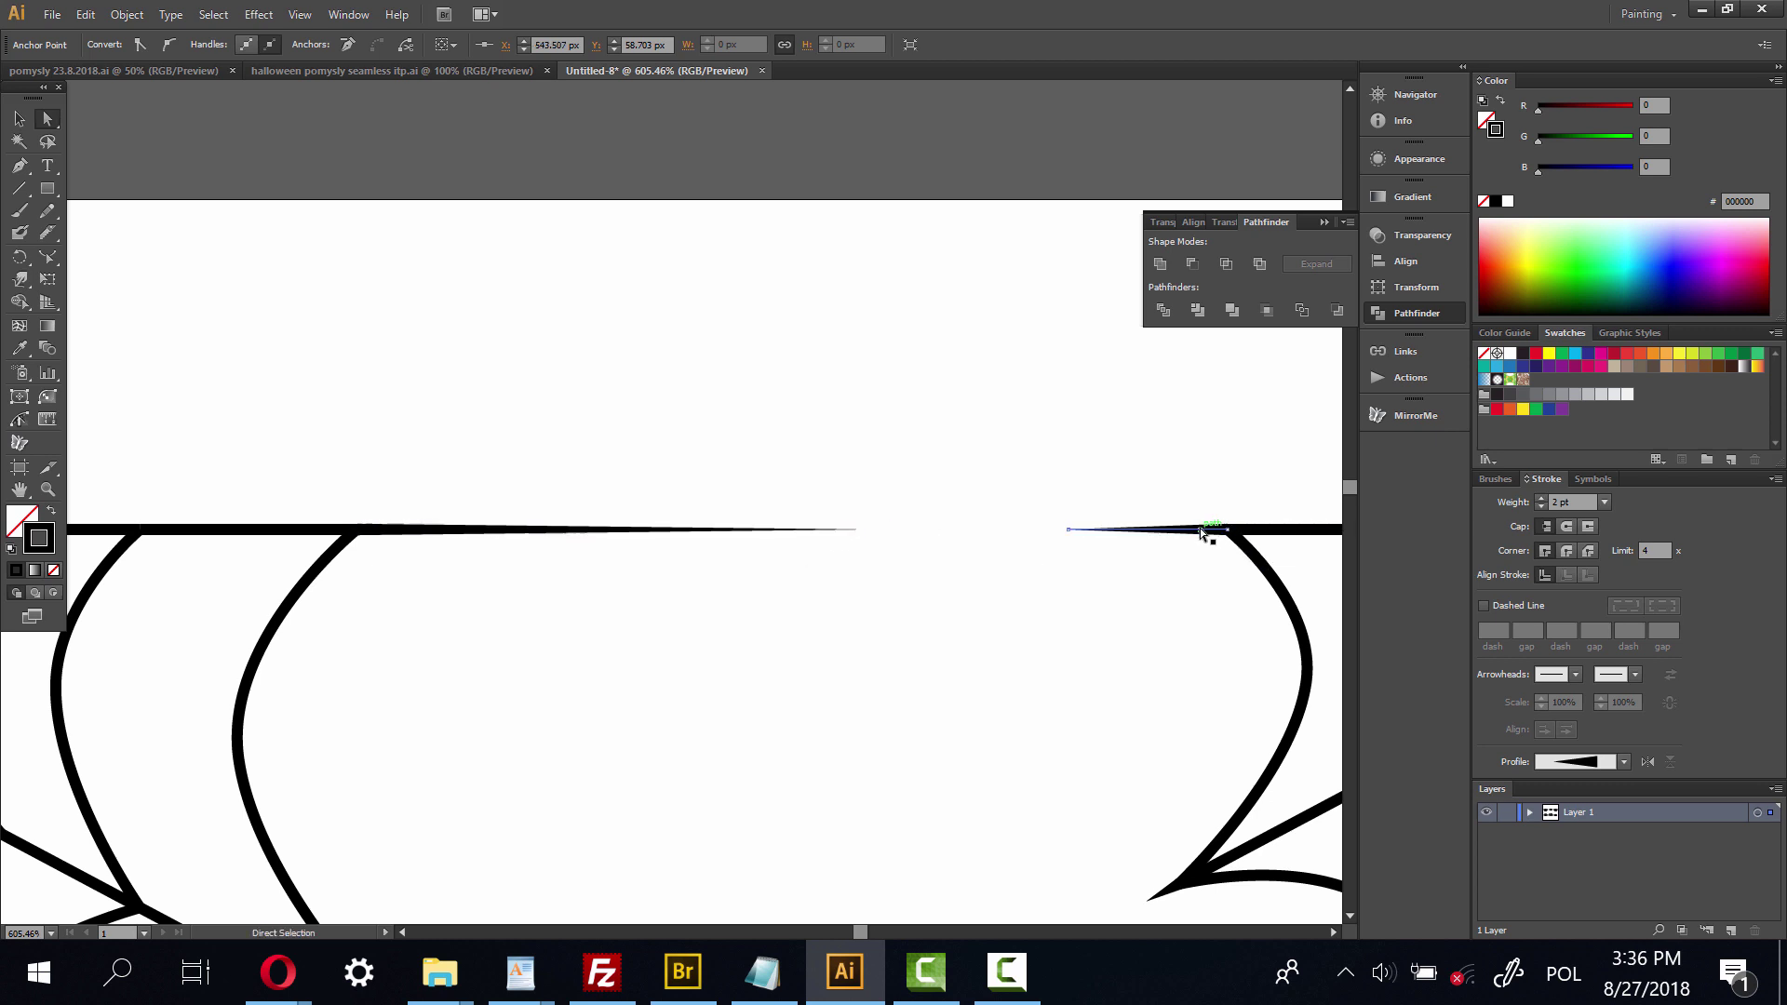
pyautogui.moveTo(1067, 529); pyautogui.dragTo(818, 531)
# Join the tapered ends at the next gap along the top line.
pyautogui.moveTo(1149, 515); pyautogui.dragTo(738, 491)
pyautogui.moveTo(1105, 524); pyautogui.dragTo(603, 518)
pyautogui.click(728, 496)
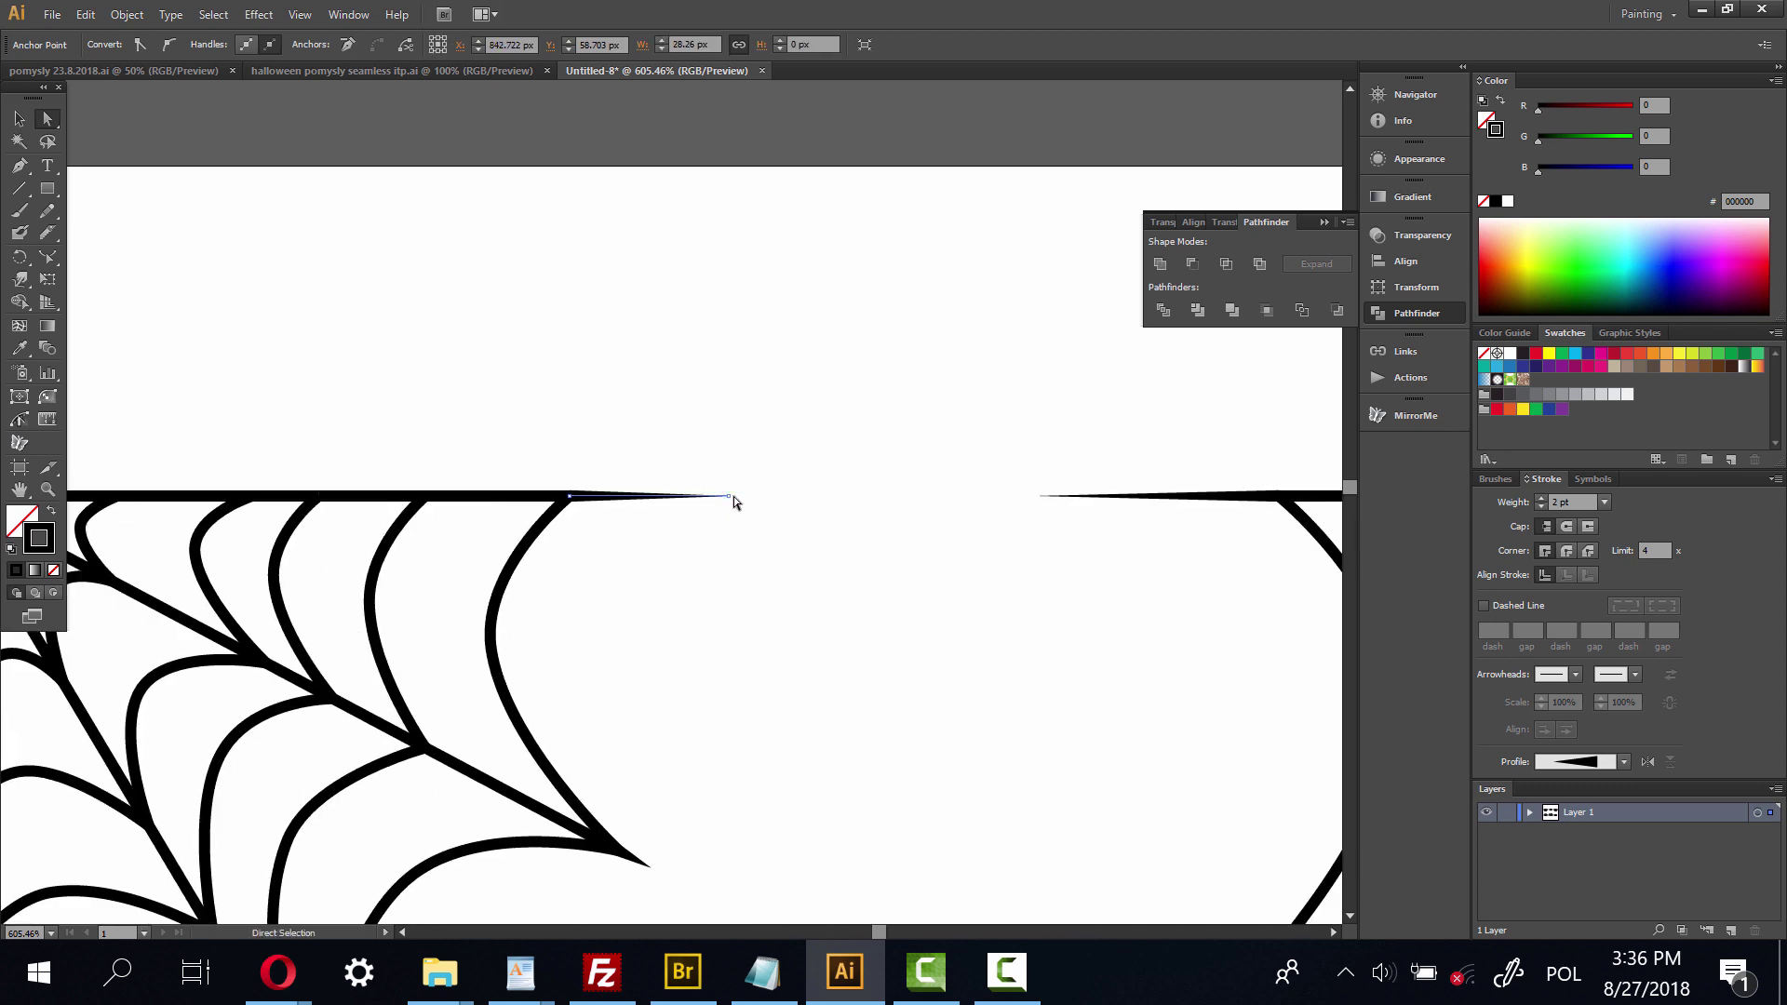
pyautogui.moveTo(868, 500); pyautogui.dragTo(869, 498)
pyautogui.click(1075, 498)
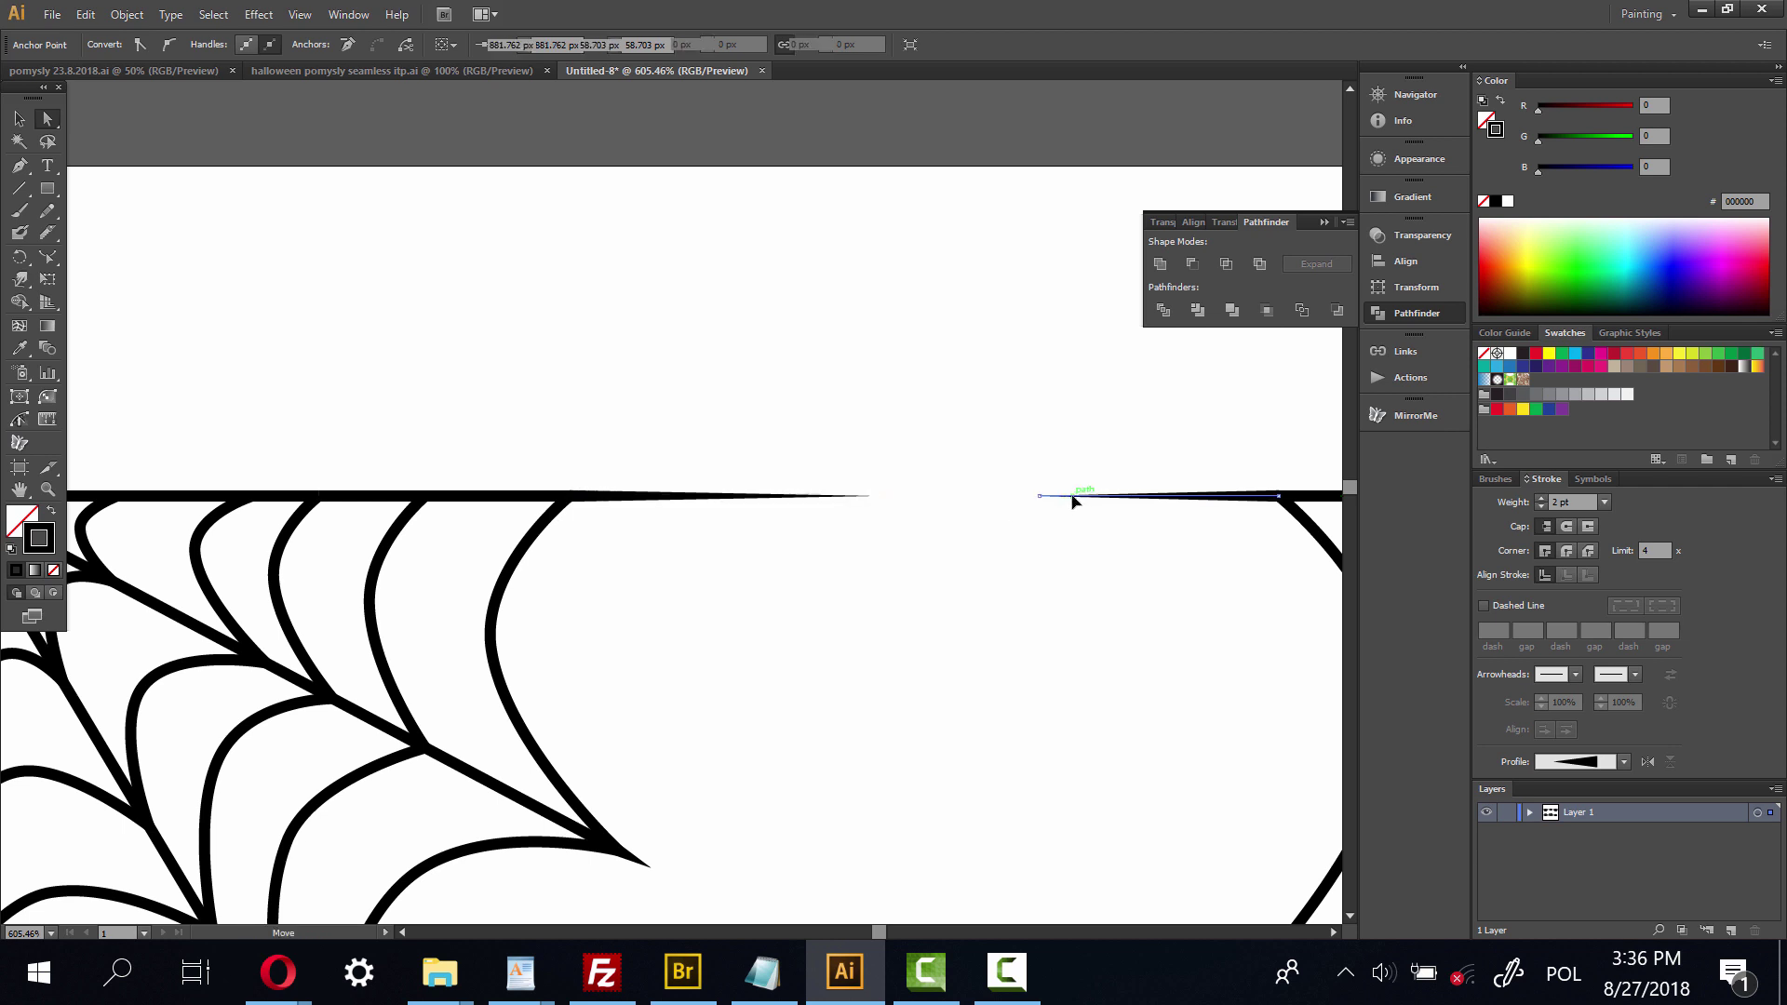
pyautogui.moveTo(1040, 494); pyautogui.dragTo(834, 496)
# Close the gap between the tapered ends on the bottom line.
pyautogui.moveTo(1080, 717); pyautogui.dragTo(1135, 499)
pyautogui.click(42, 491)
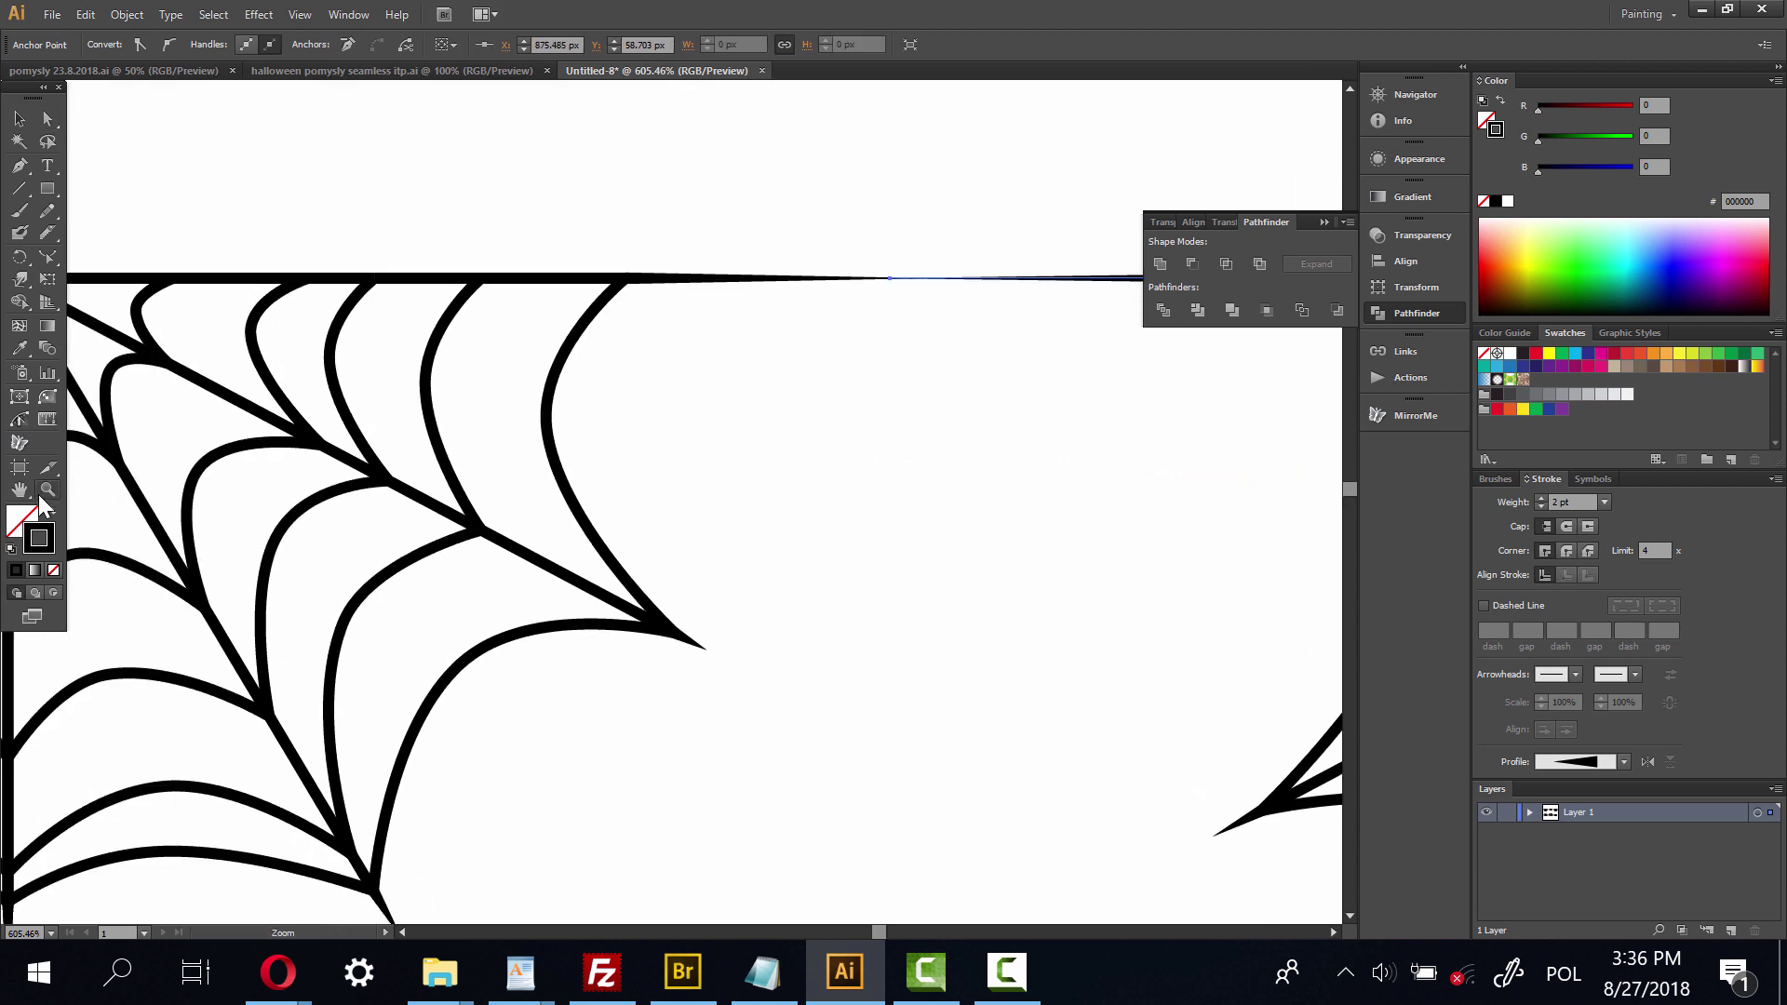
pyautogui.keyDown('alt'); pyautogui.click(521, 519); pyautogui.keyUp('alt')
pyautogui.keyDown('alt'); pyautogui.click(636, 613); pyautogui.keyUp('alt')
pyautogui.keyDown('alt'); pyautogui.click(635, 614); pyautogui.keyUp('alt')
pyautogui.keyDown('alt'); pyautogui.click(808, 643); pyautogui.keyUp('alt')
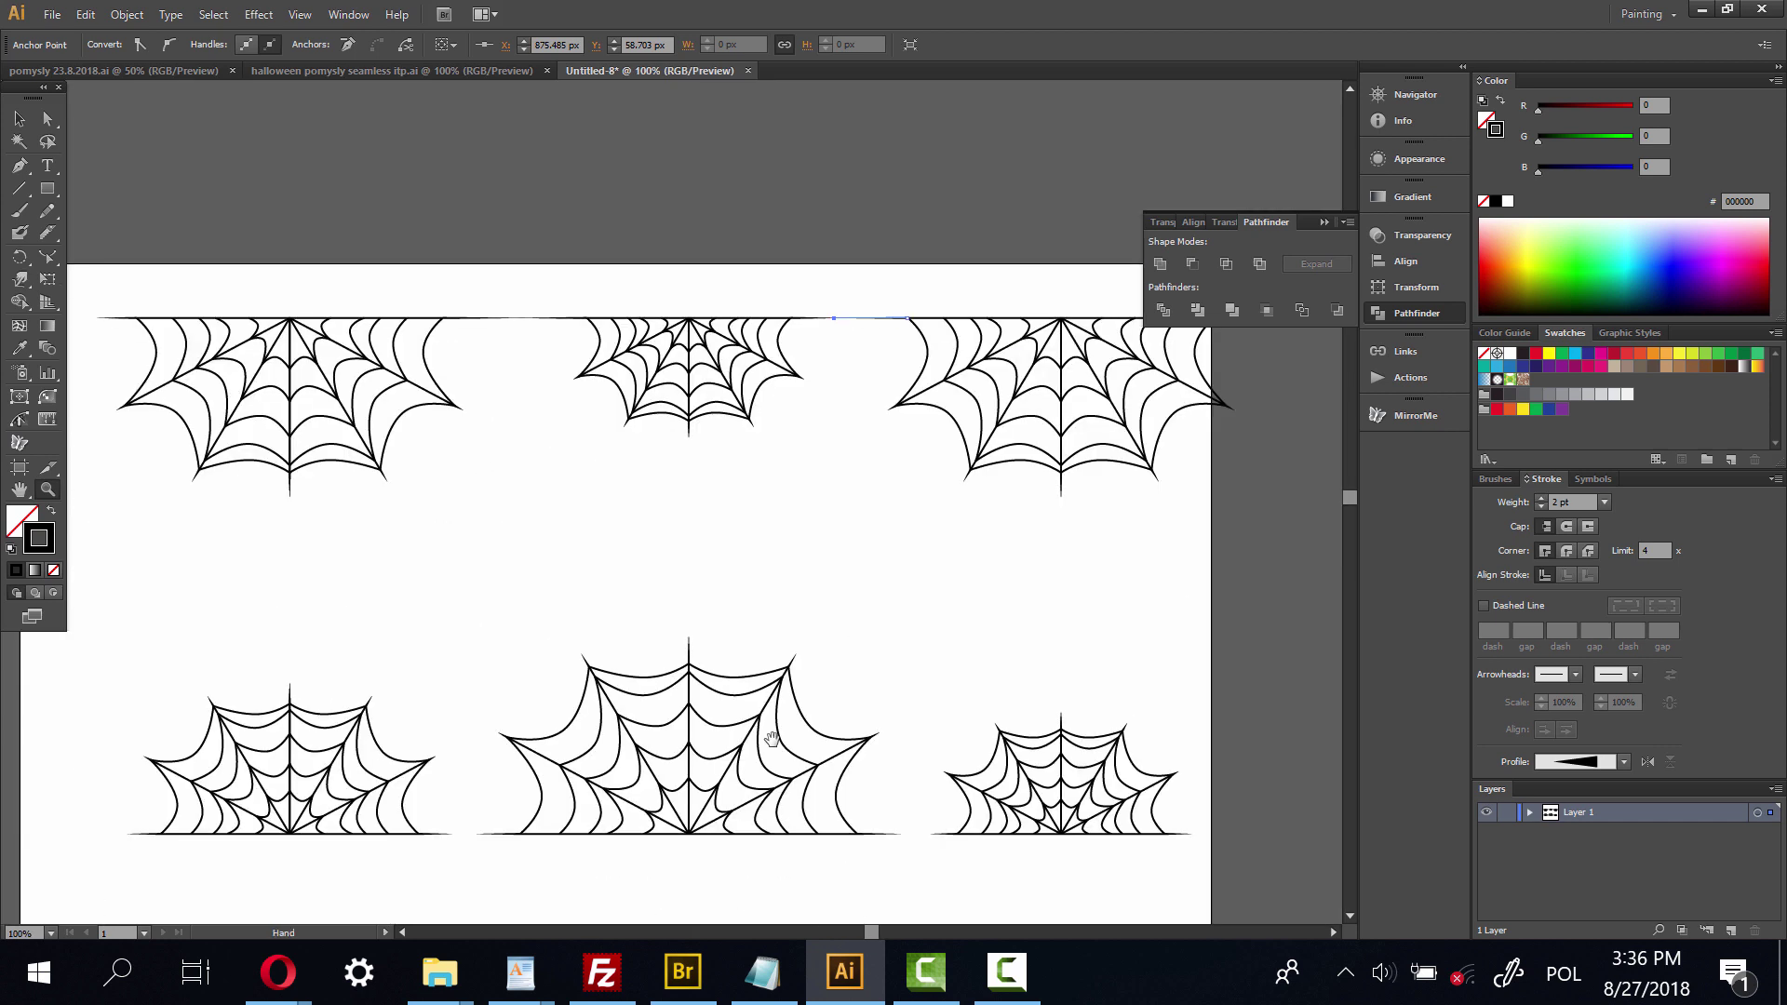
pyautogui.moveTo(771, 739); pyautogui.dragTo(892, 610)
pyautogui.moveTo(471, 657); pyautogui.dragTo(703, 759)
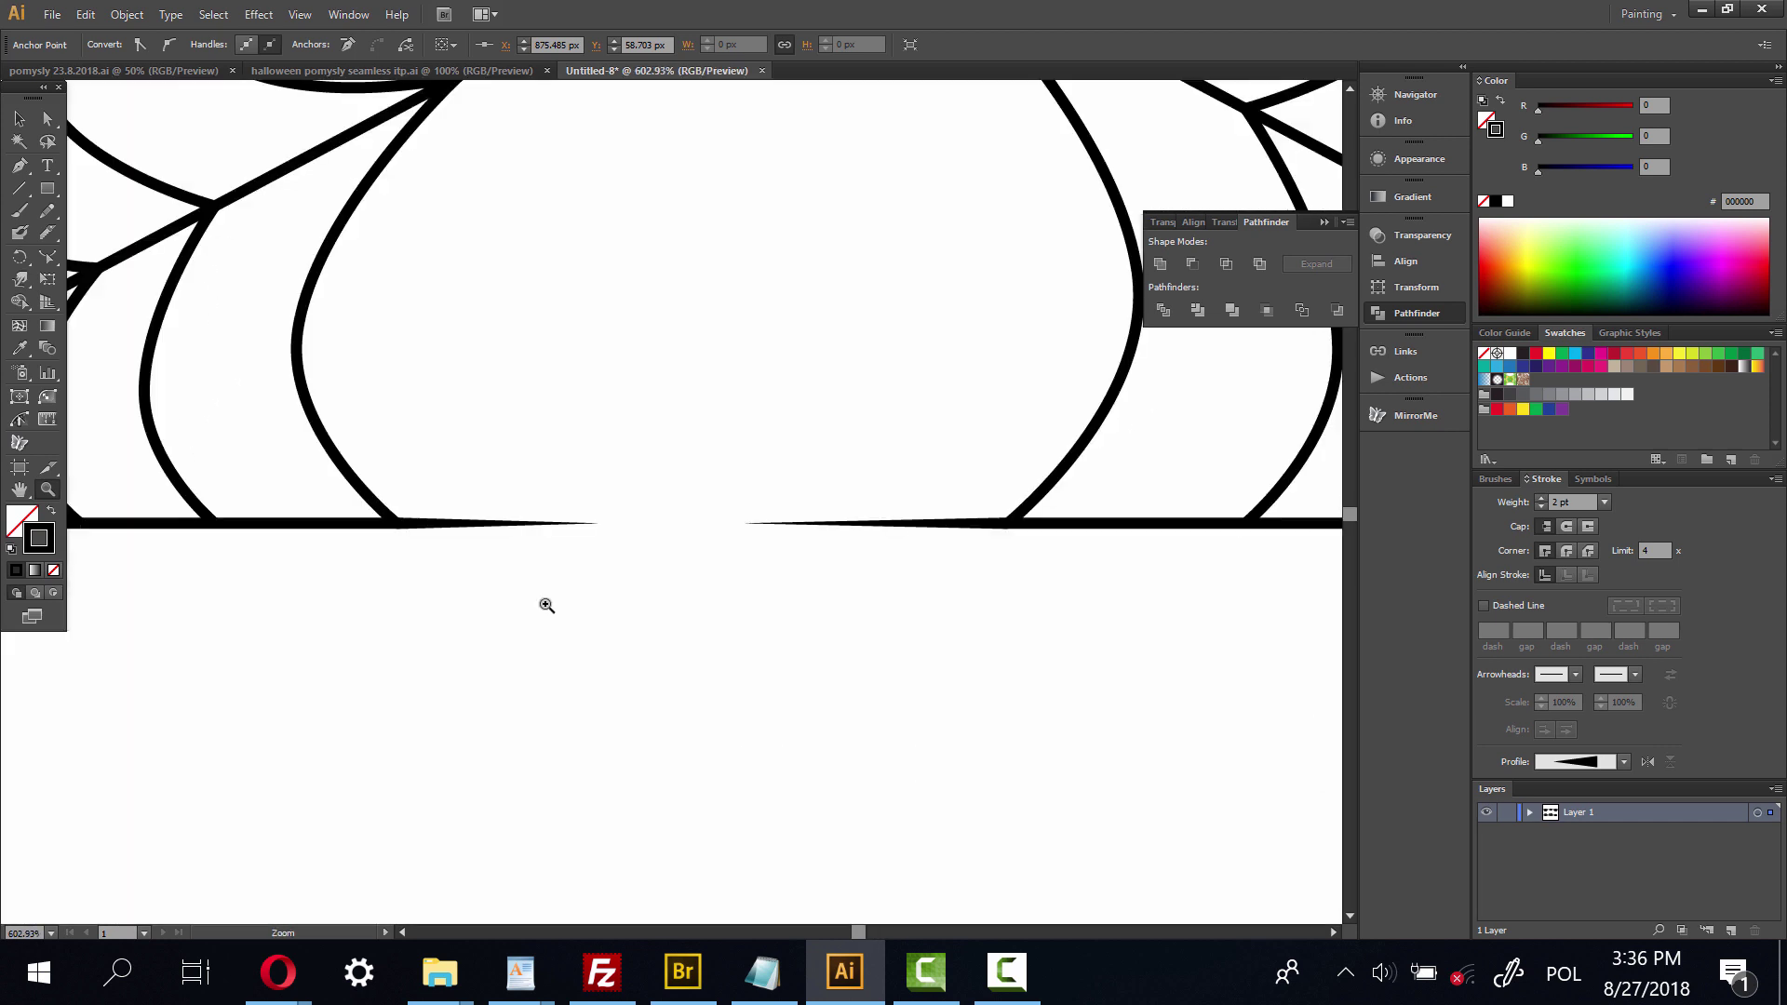
pyautogui.click(48, 118)
pyautogui.click(506, 523)
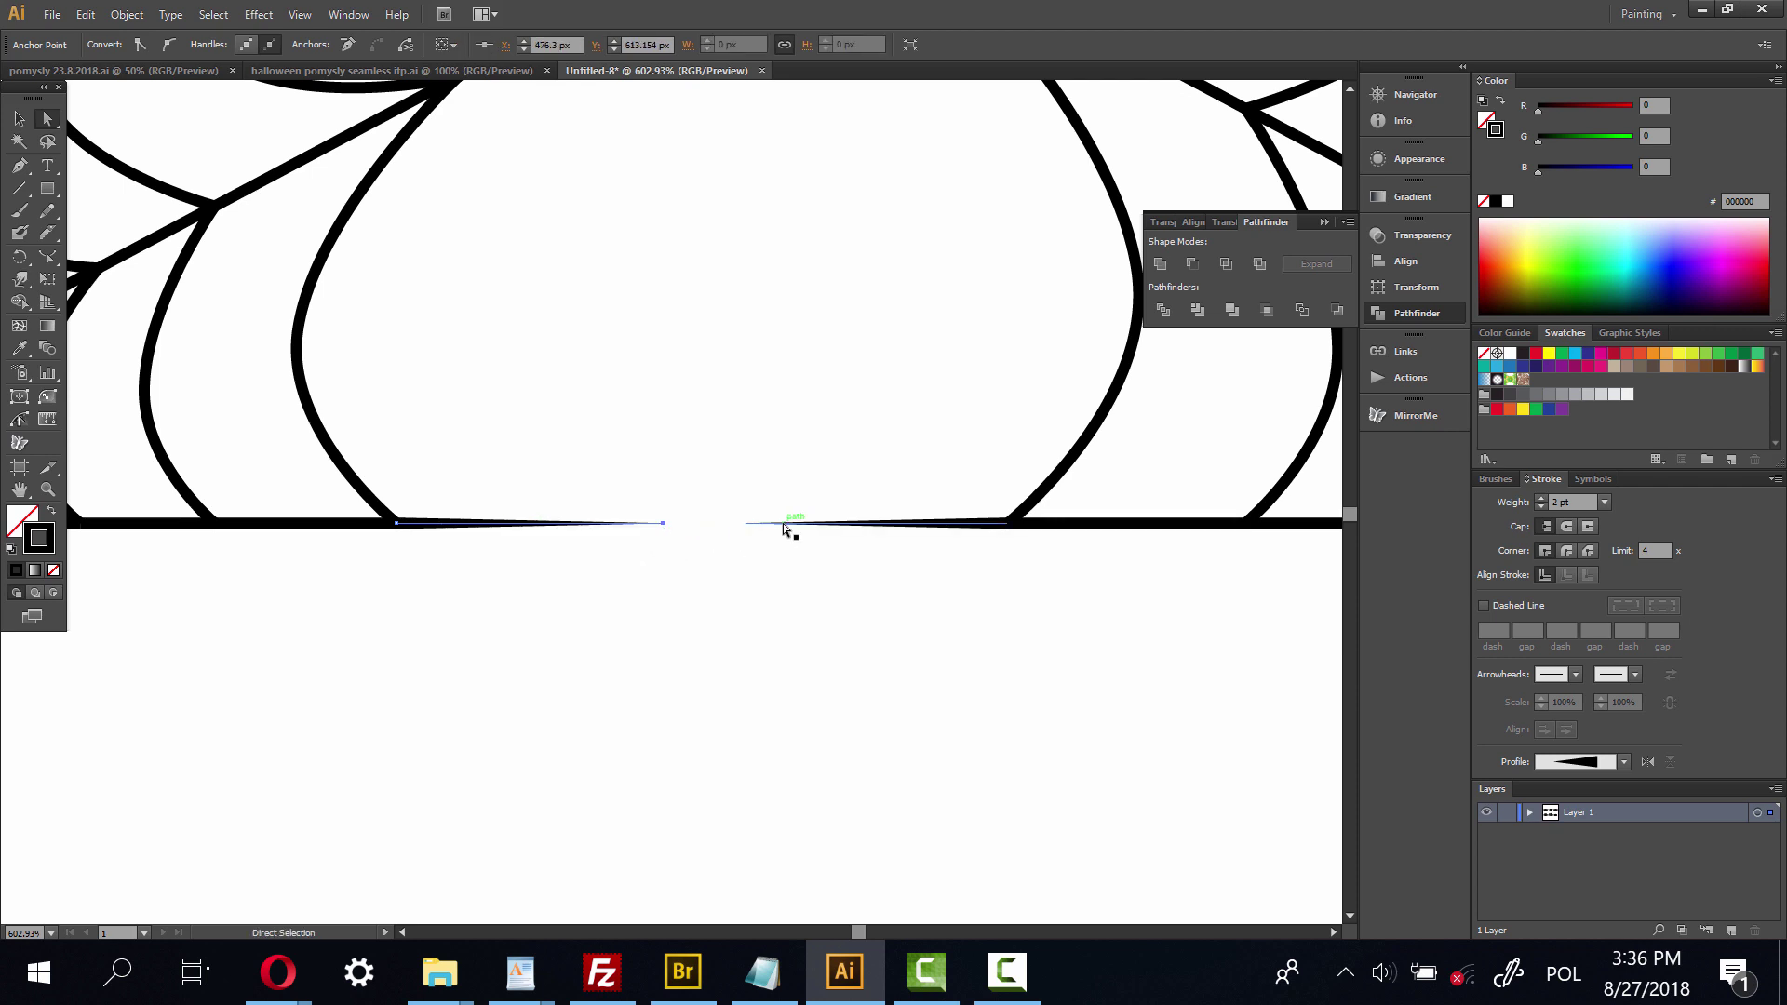
pyautogui.click(750, 525)
pyautogui.moveTo(750, 527); pyautogui.dragTo(663, 524)
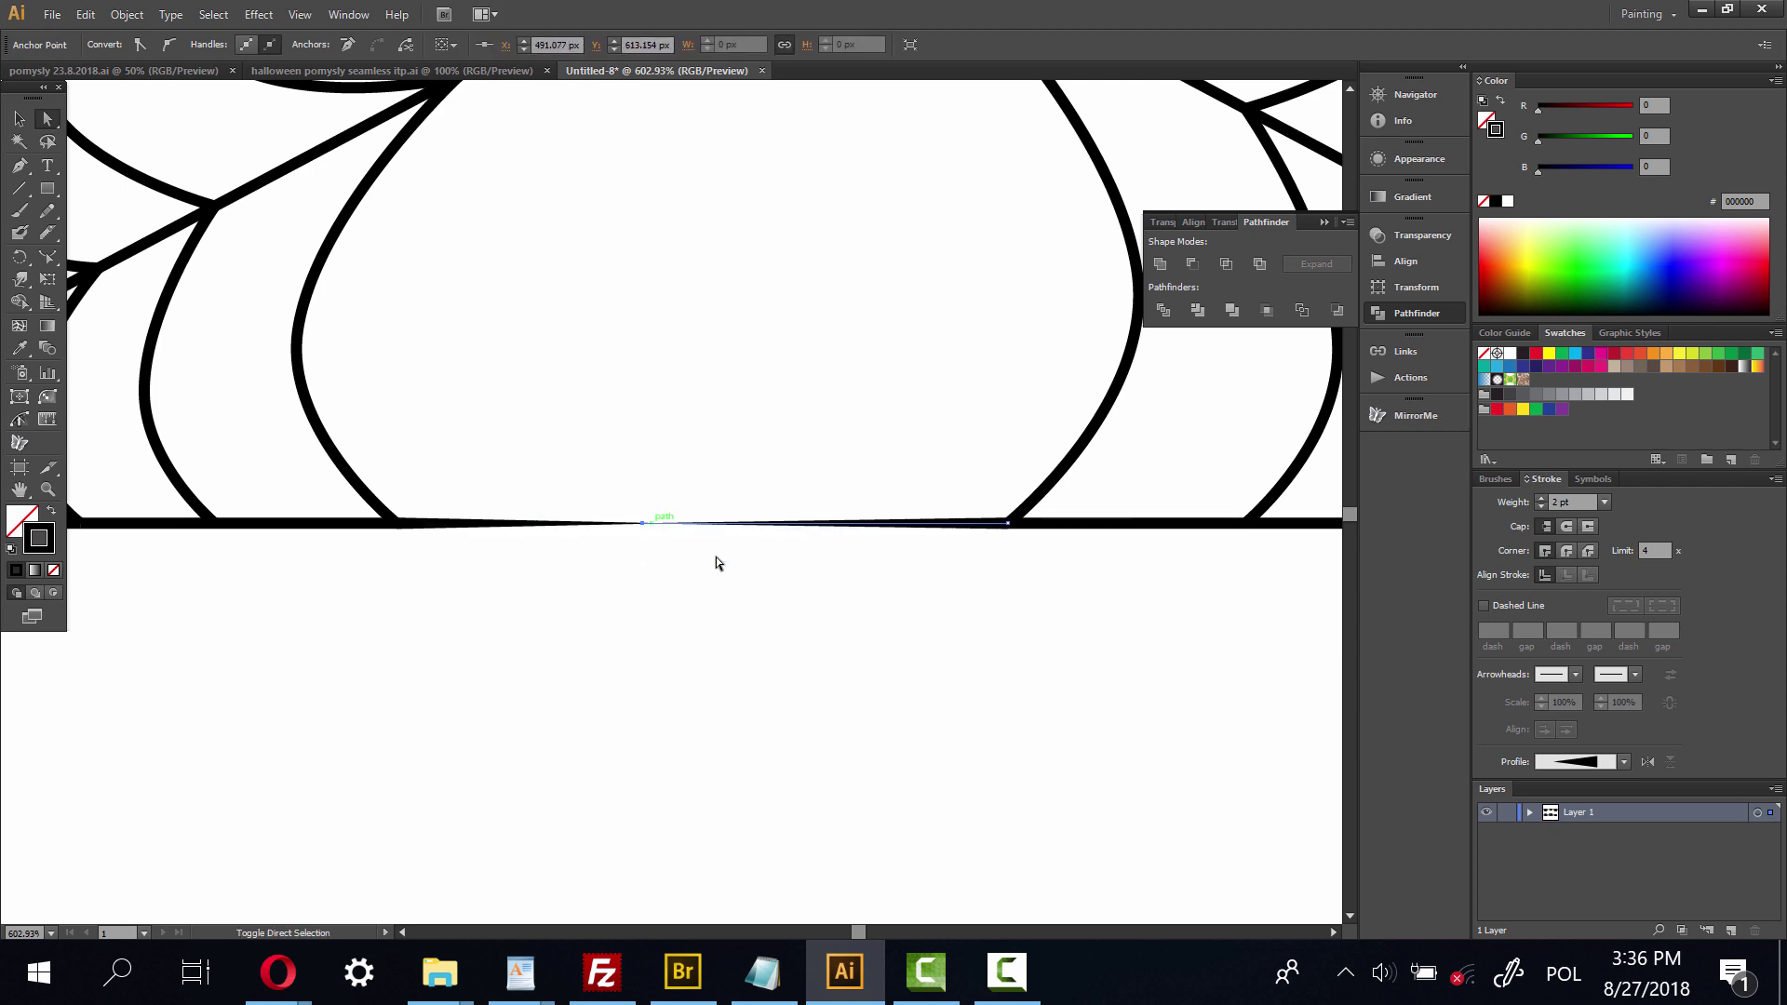
pyautogui.click(866, 654)
# Select the next bottom-line spike end, then zoom back out to the whole artboard.
pyautogui.moveTo(865, 655); pyautogui.dragTo(658, 557)
pyautogui.click(786, 557)
pyautogui.click(183, 666)
pyautogui.click(48, 488)
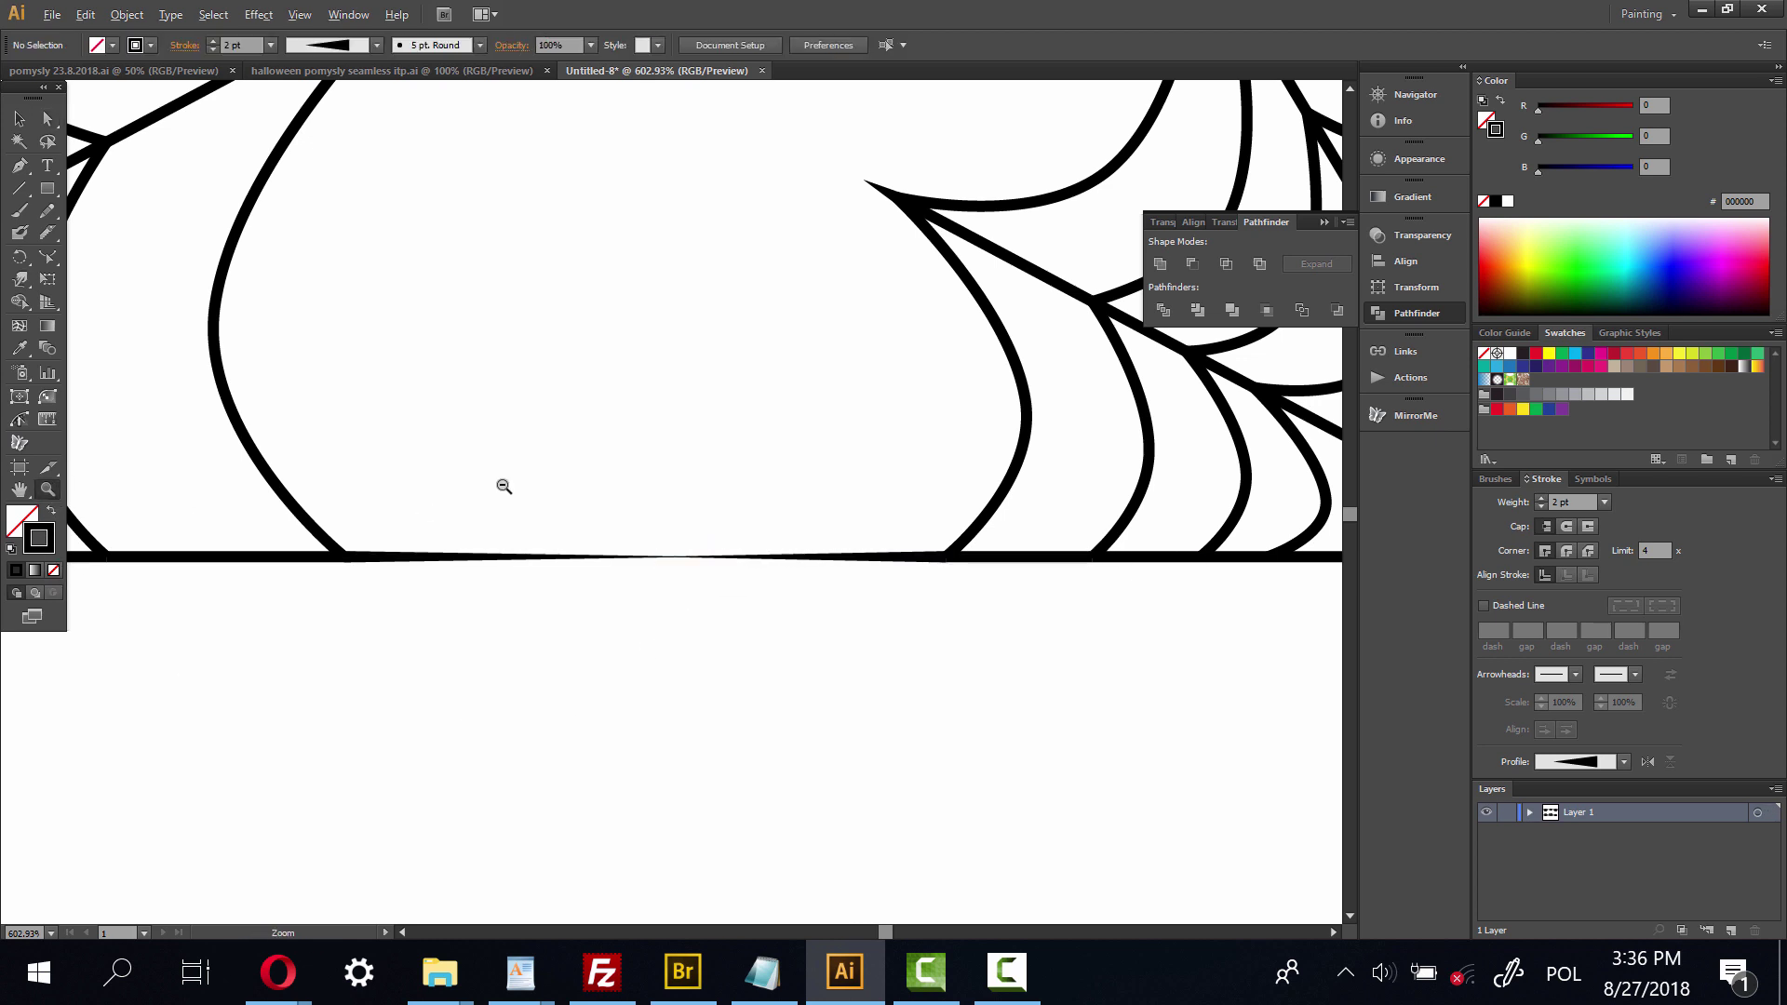
pyautogui.scroll(-7, 498, 486)
pyautogui.moveTo(605, 413); pyautogui.dragTo(710, 485)
# Group the top and bottom web rows and position them at the artboard's top and bottom edges.
pyautogui.click(20, 118)
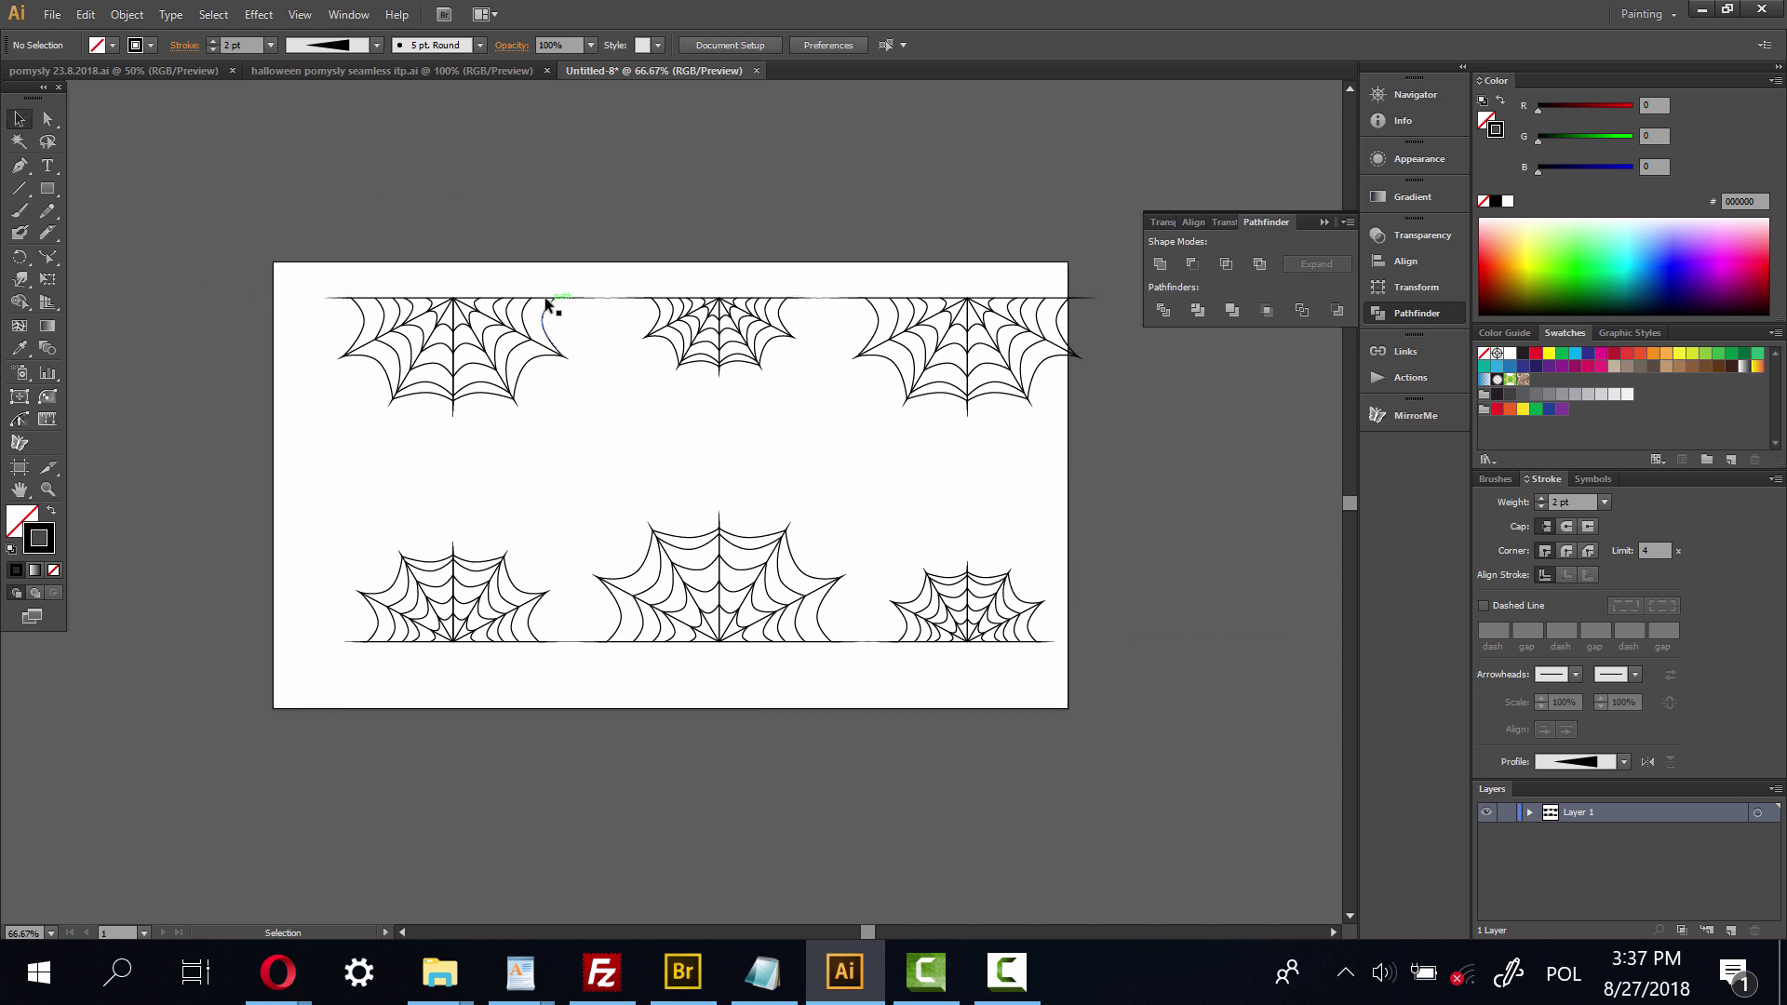
pyautogui.moveTo(397, 260); pyautogui.dragTo(1071, 373)
pyautogui.rightClick(732, 322)
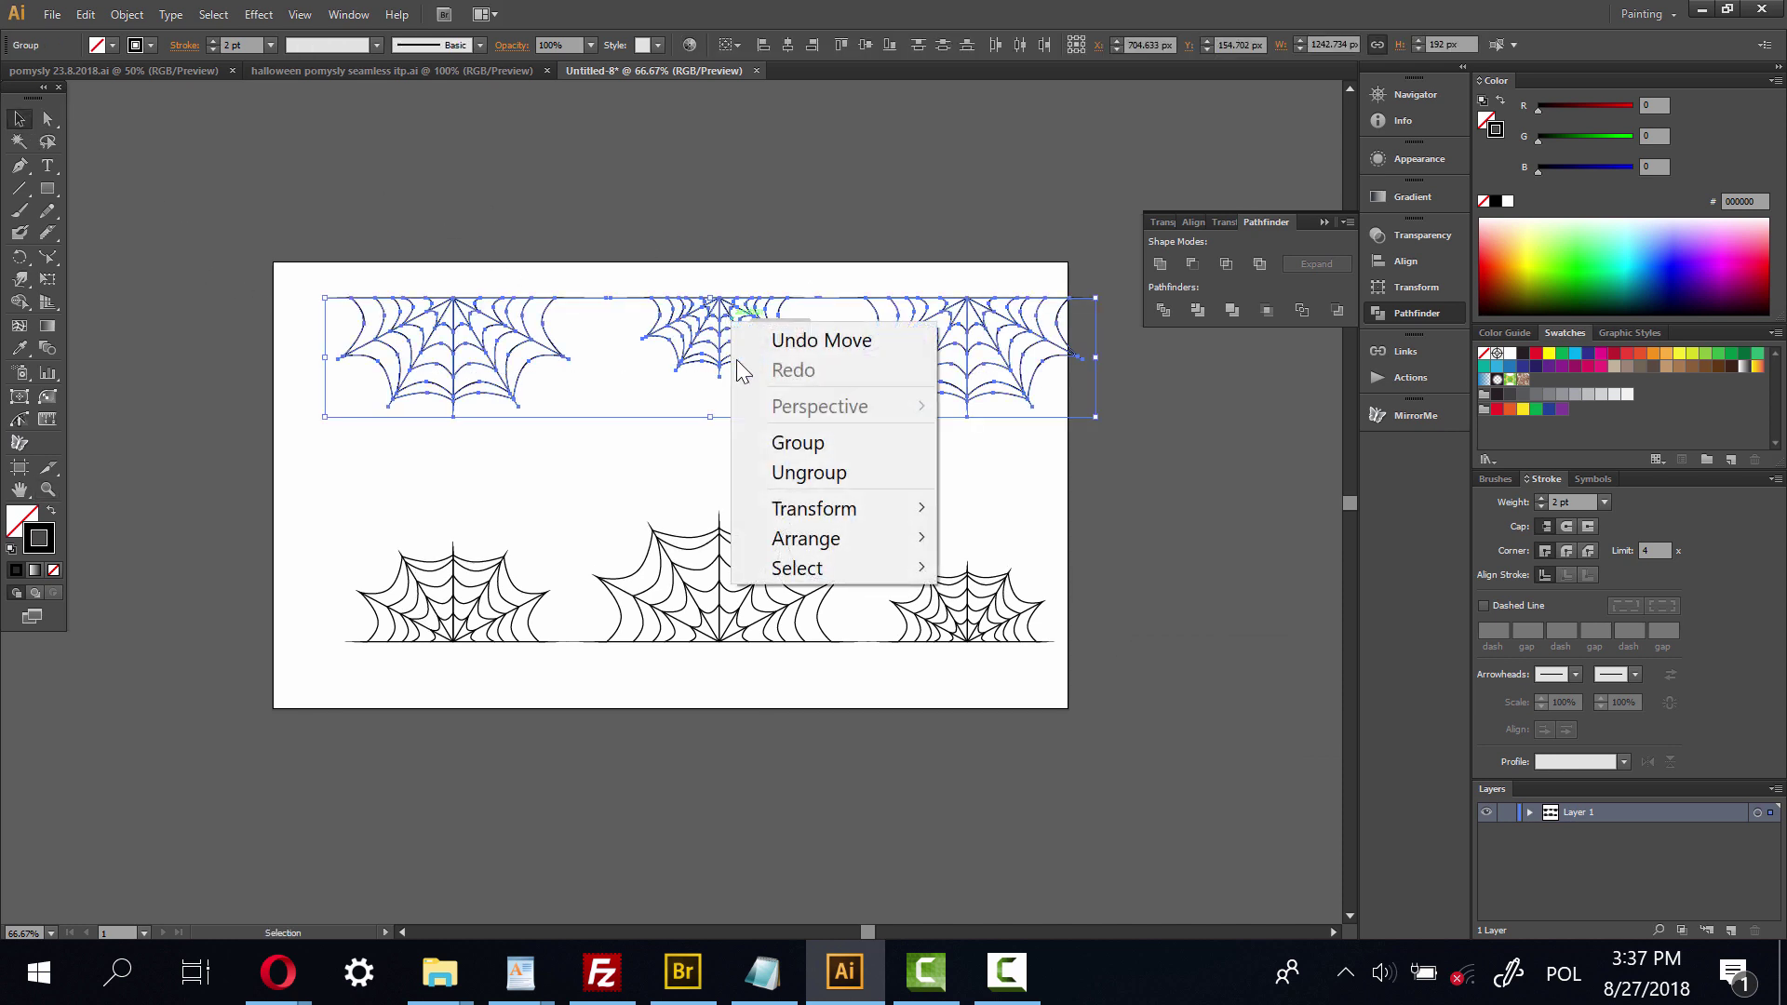
pyautogui.click(798, 444)
pyautogui.moveTo(433, 469); pyautogui.dragTo(1019, 698)
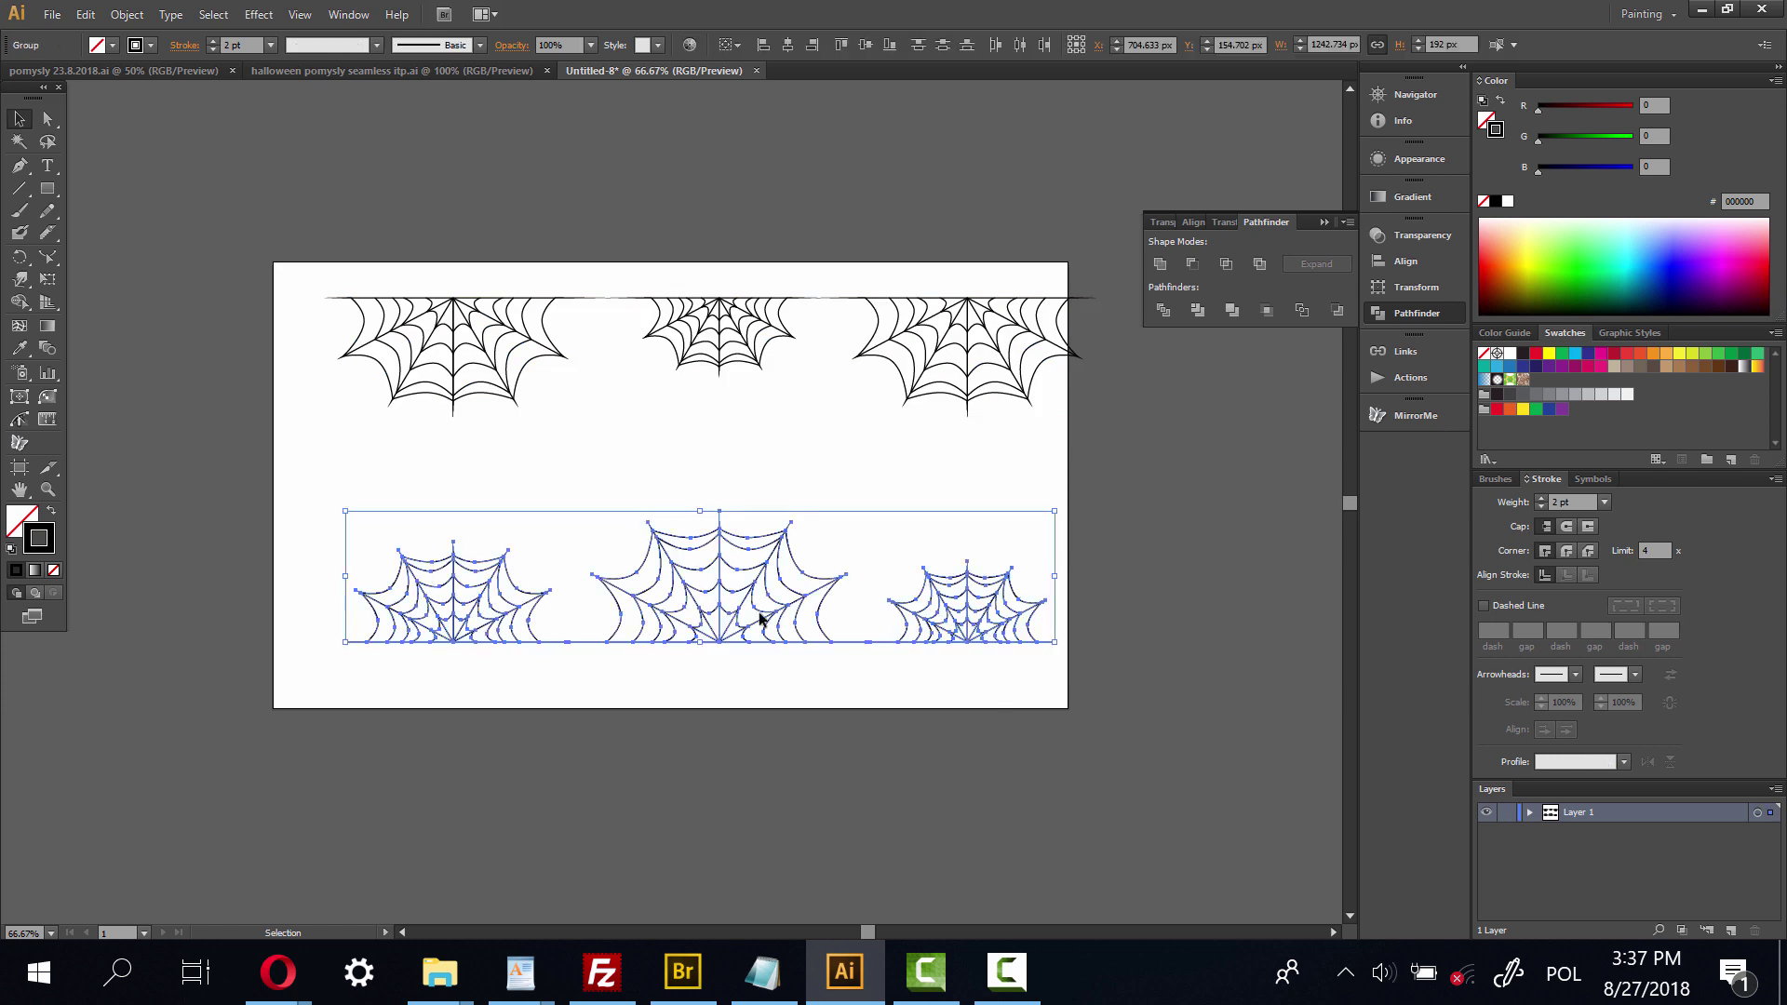
pyautogui.rightClick(730, 621)
pyautogui.click(776, 728)
pyautogui.moveTo(741, 616); pyautogui.dragTo(703, 672)
pyautogui.moveTo(717, 370); pyautogui.dragTo(698, 351)
pyautogui.click(596, 184)
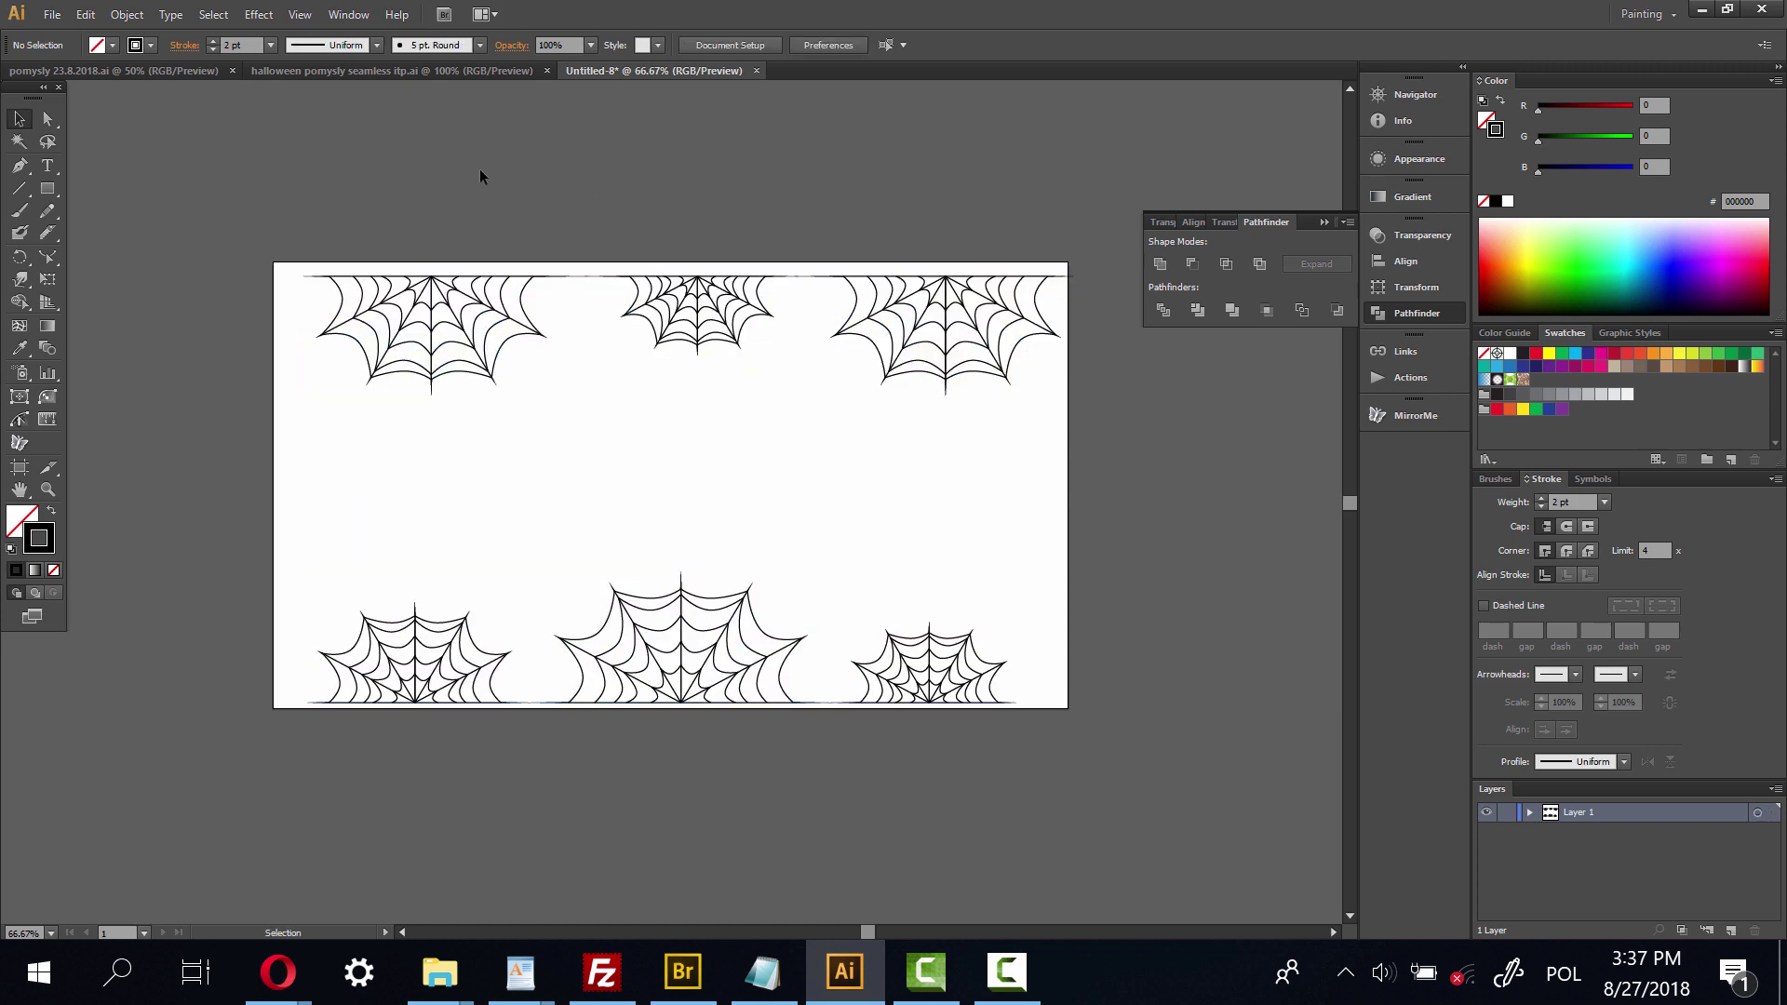
# Set both the top and bottom web rows to 1200 px wide.
pyautogui.click(418, 312)
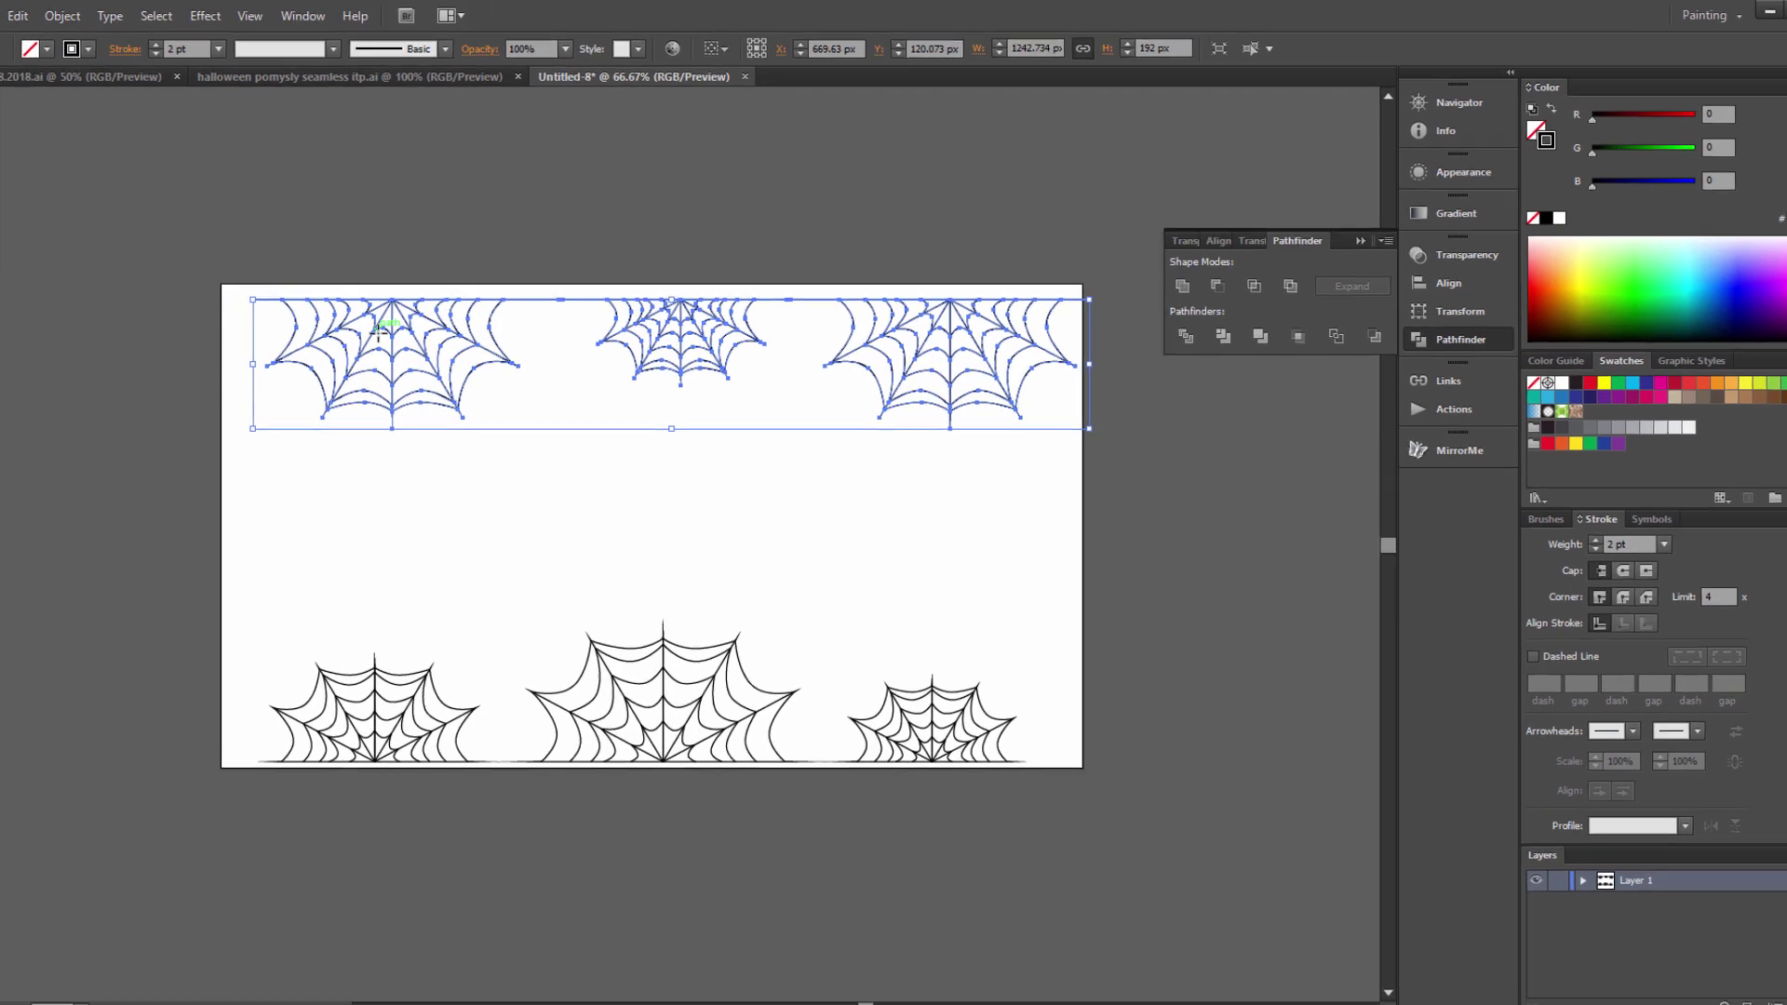
pyautogui.click(1046, 61)
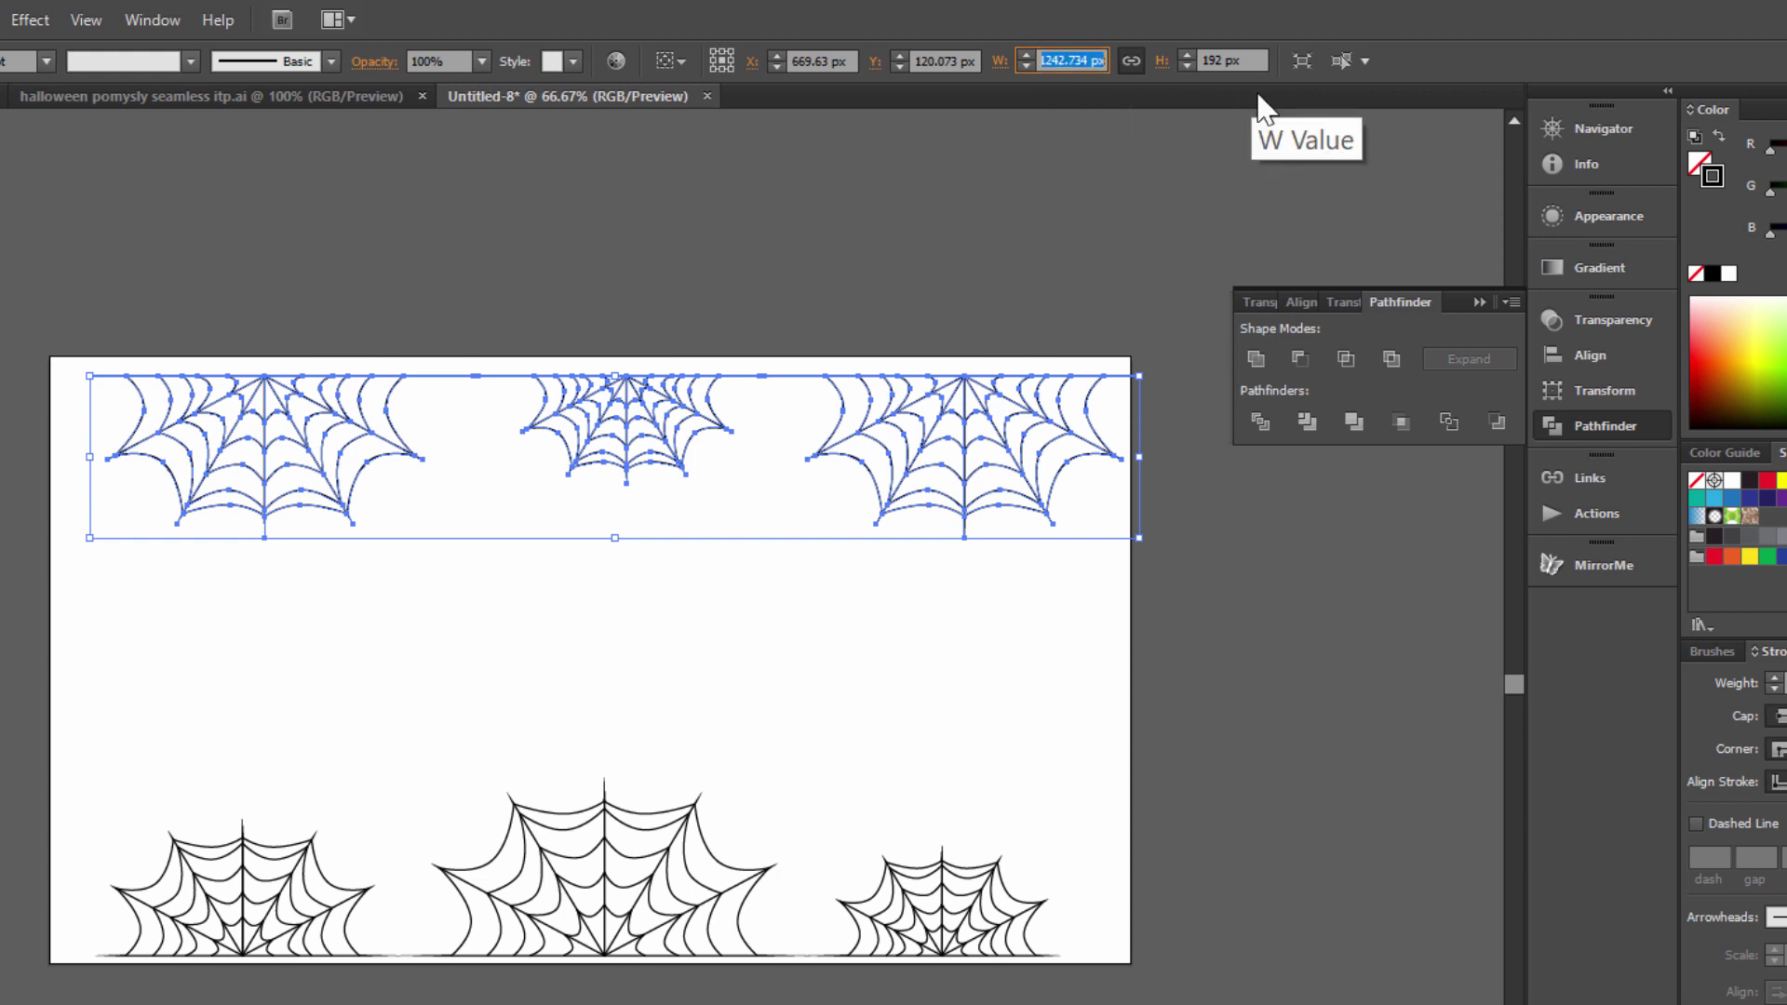
pyautogui.write('1200')
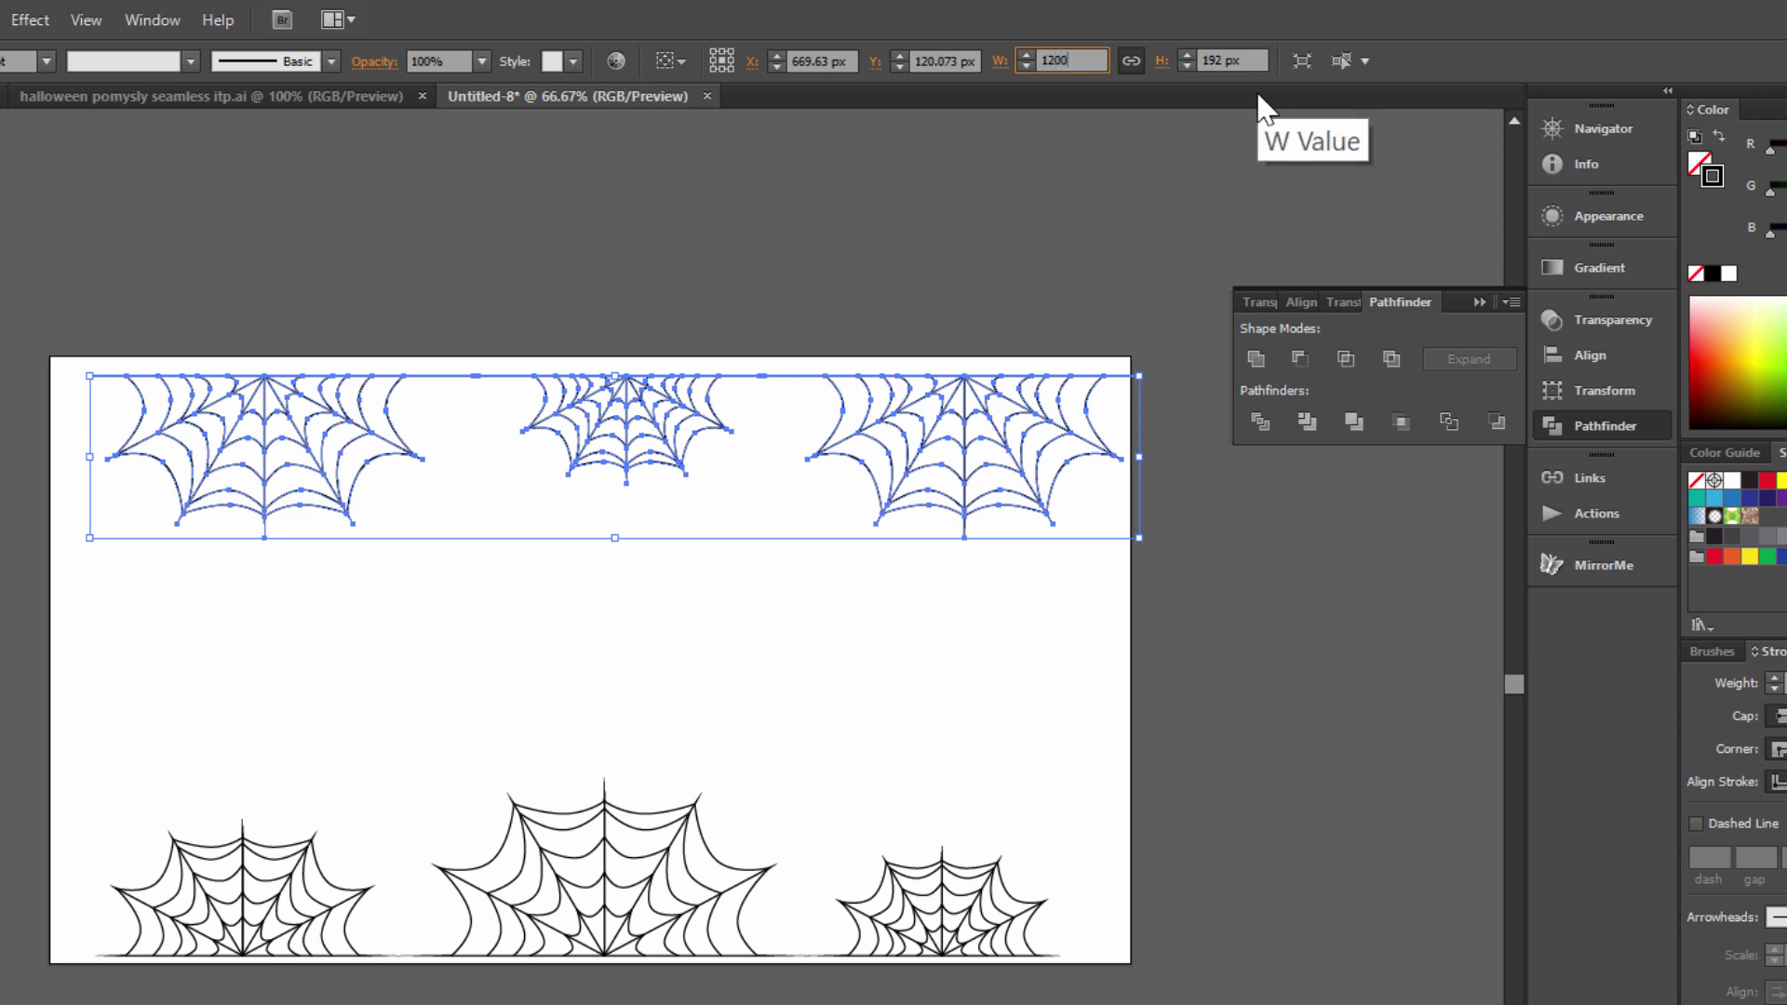
pyautogui.press('Return')
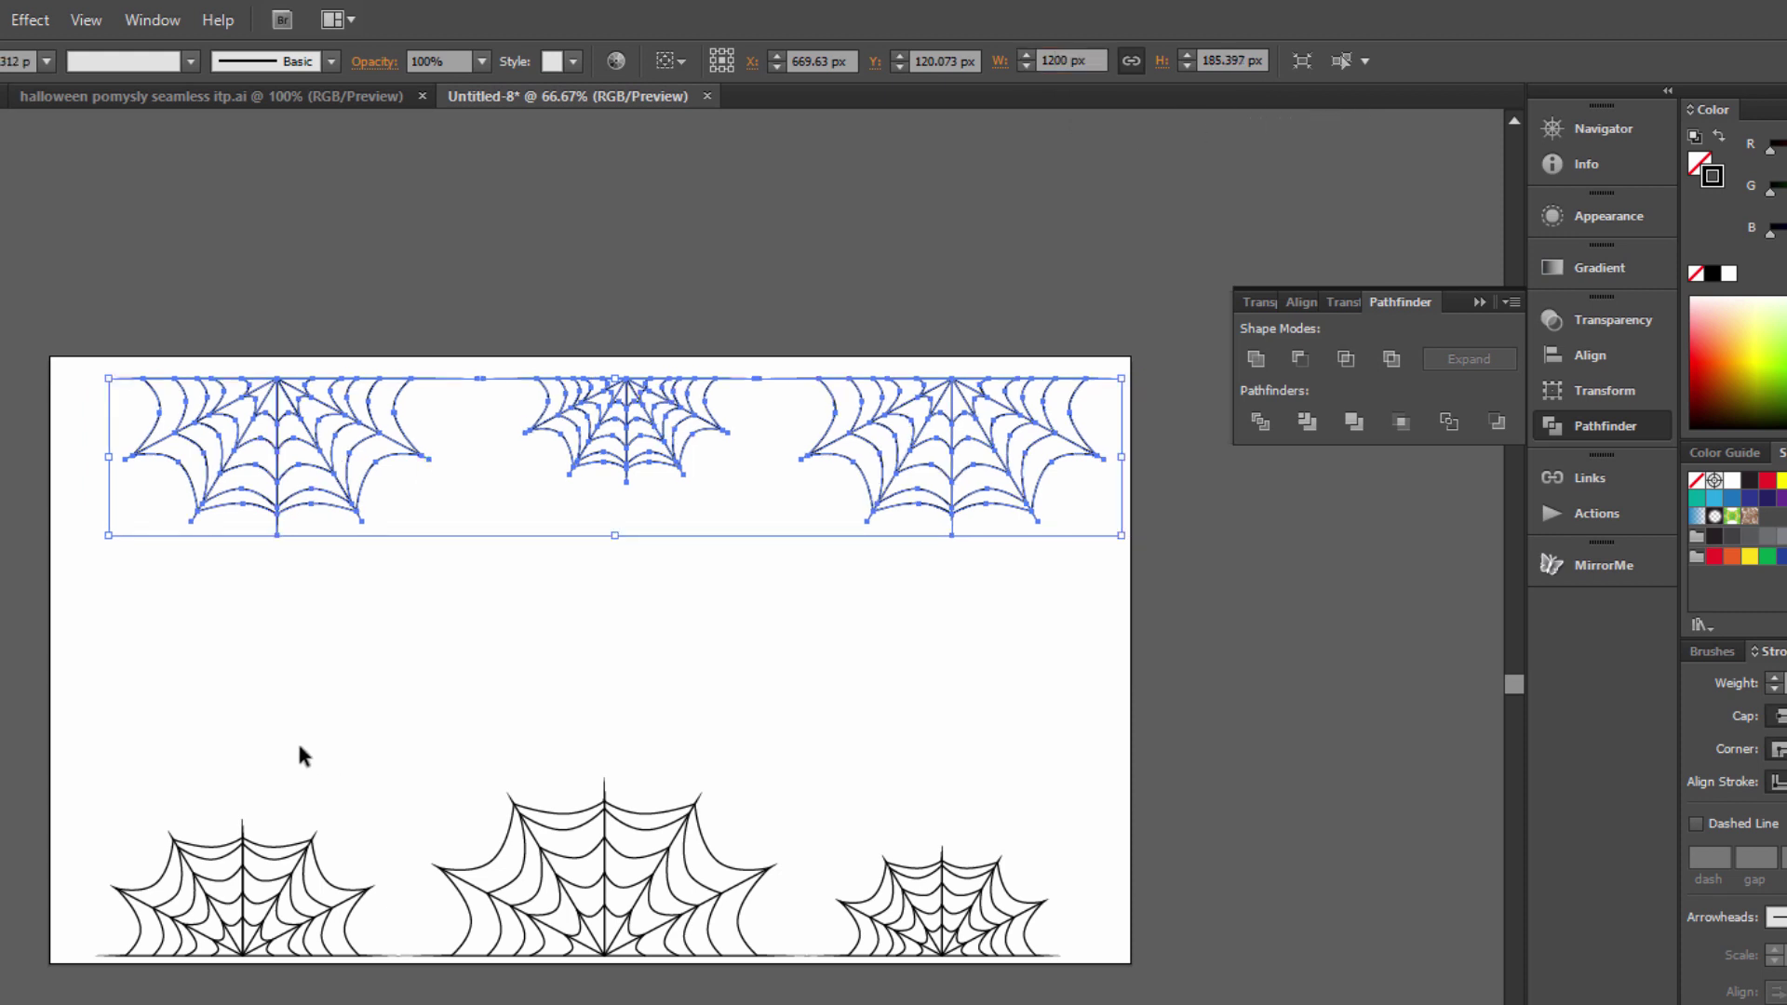
pyautogui.moveTo(262, 718); pyautogui.dragTo(1134, 960)
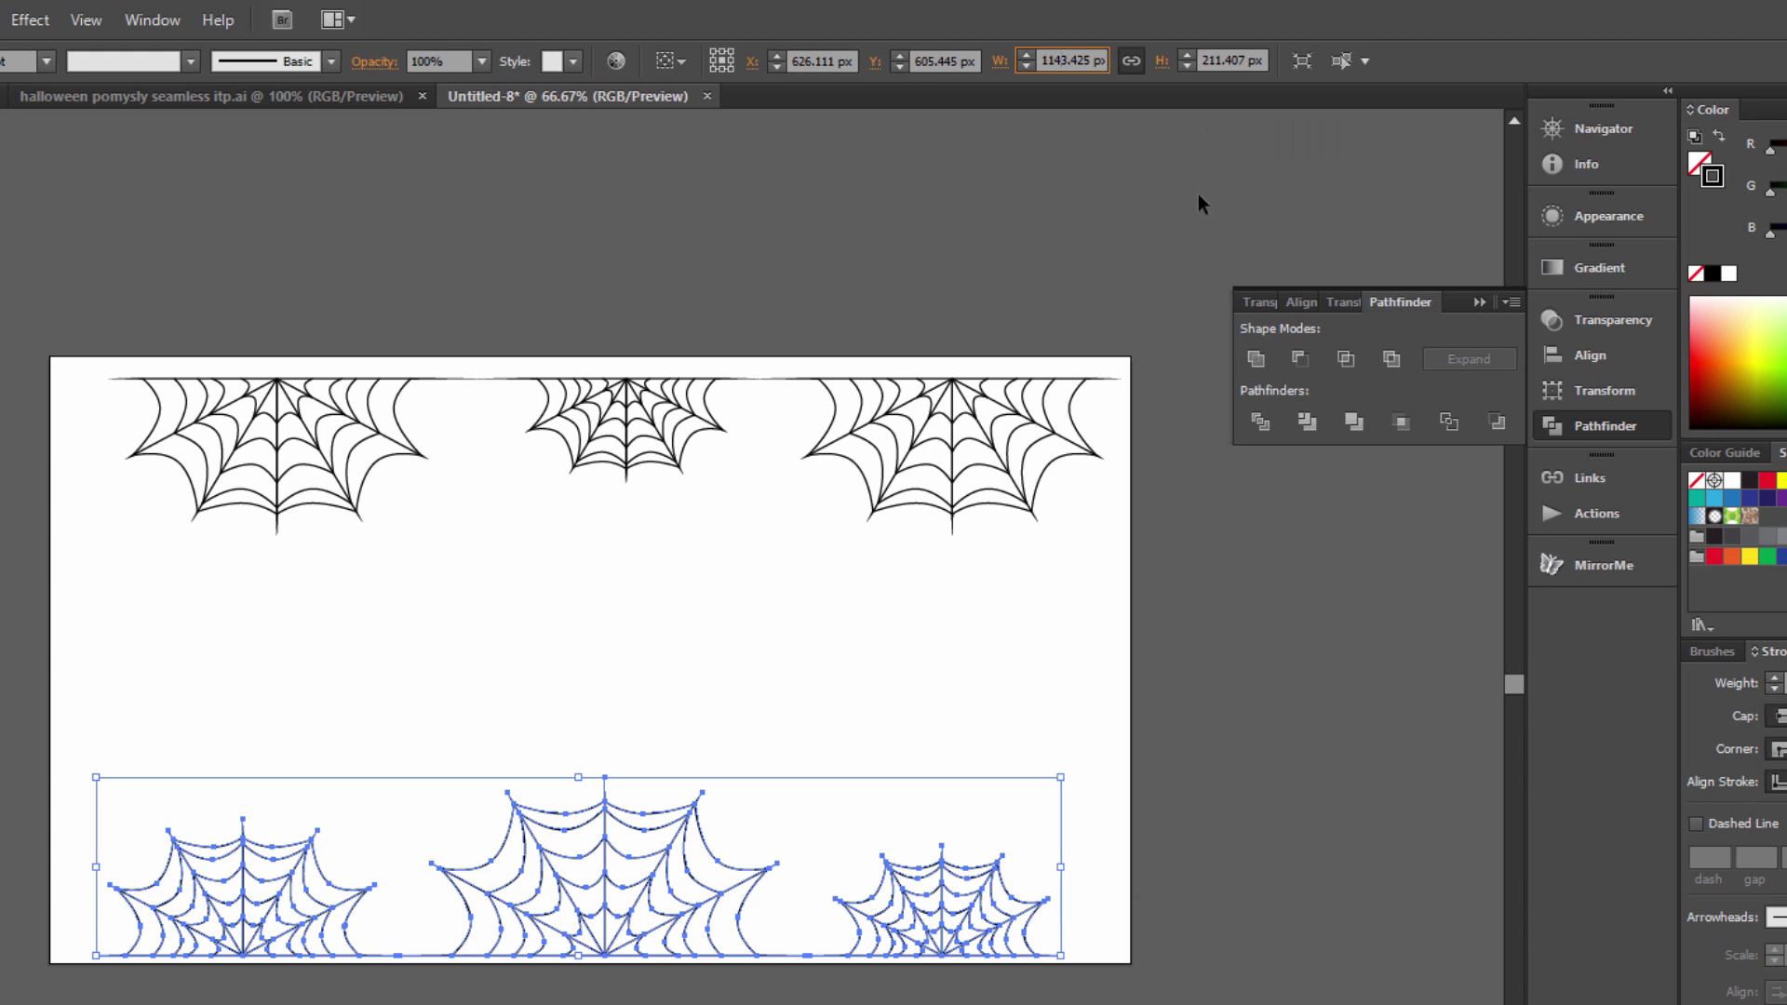
pyautogui.write('1200')
pyautogui.press('Return')
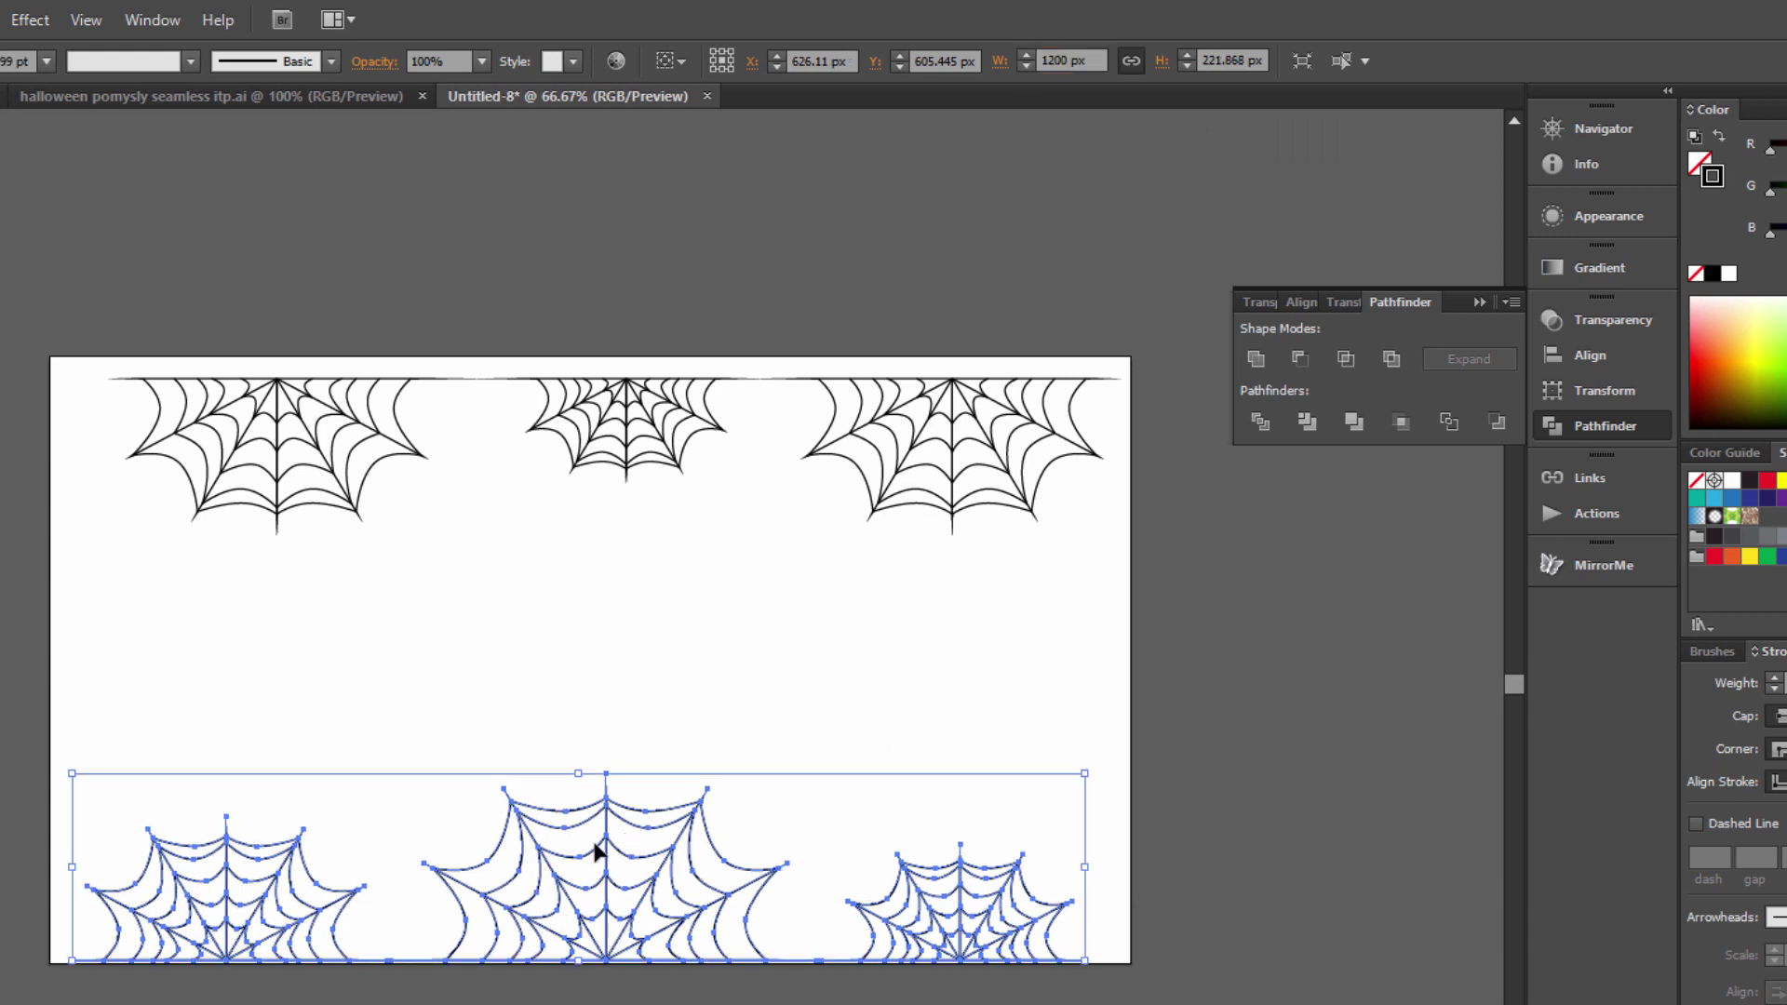
# Select every web and align the two rows on their horizontal centre.
pyautogui.click(670, 970)
pyautogui.click(661, 933)
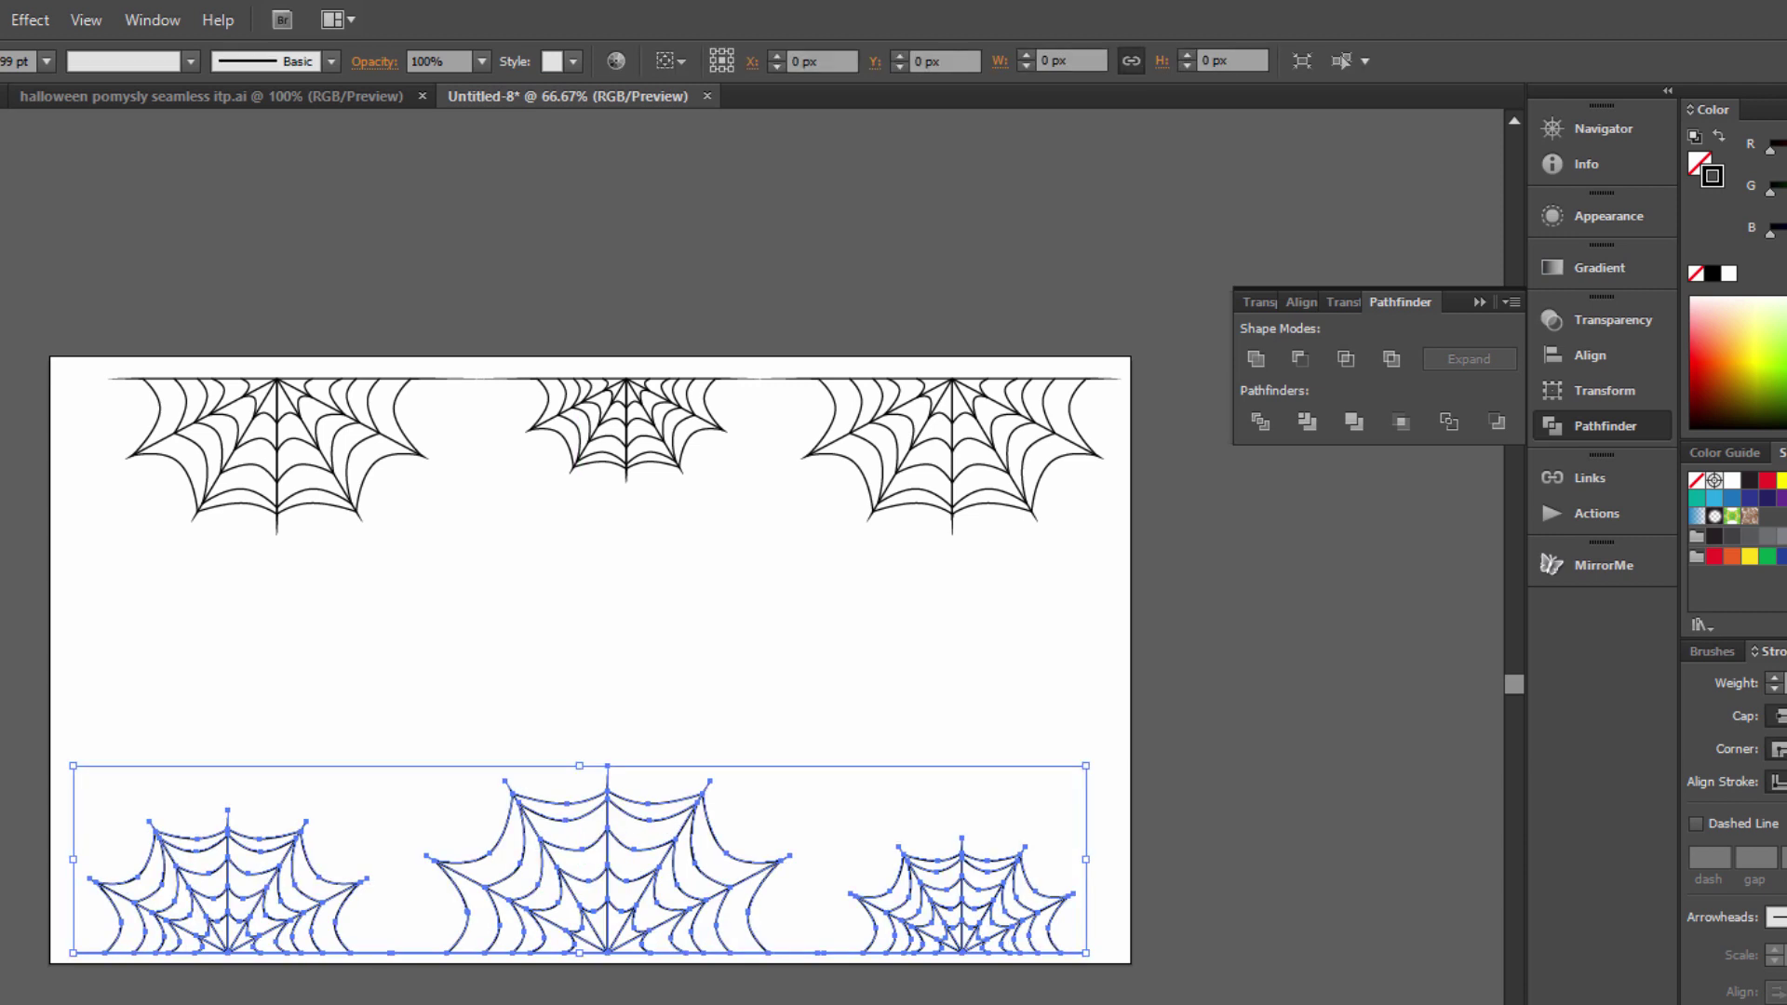
pyautogui.click(619, 352)
pyautogui.moveTo(410, 275); pyautogui.dragTo(768, 959)
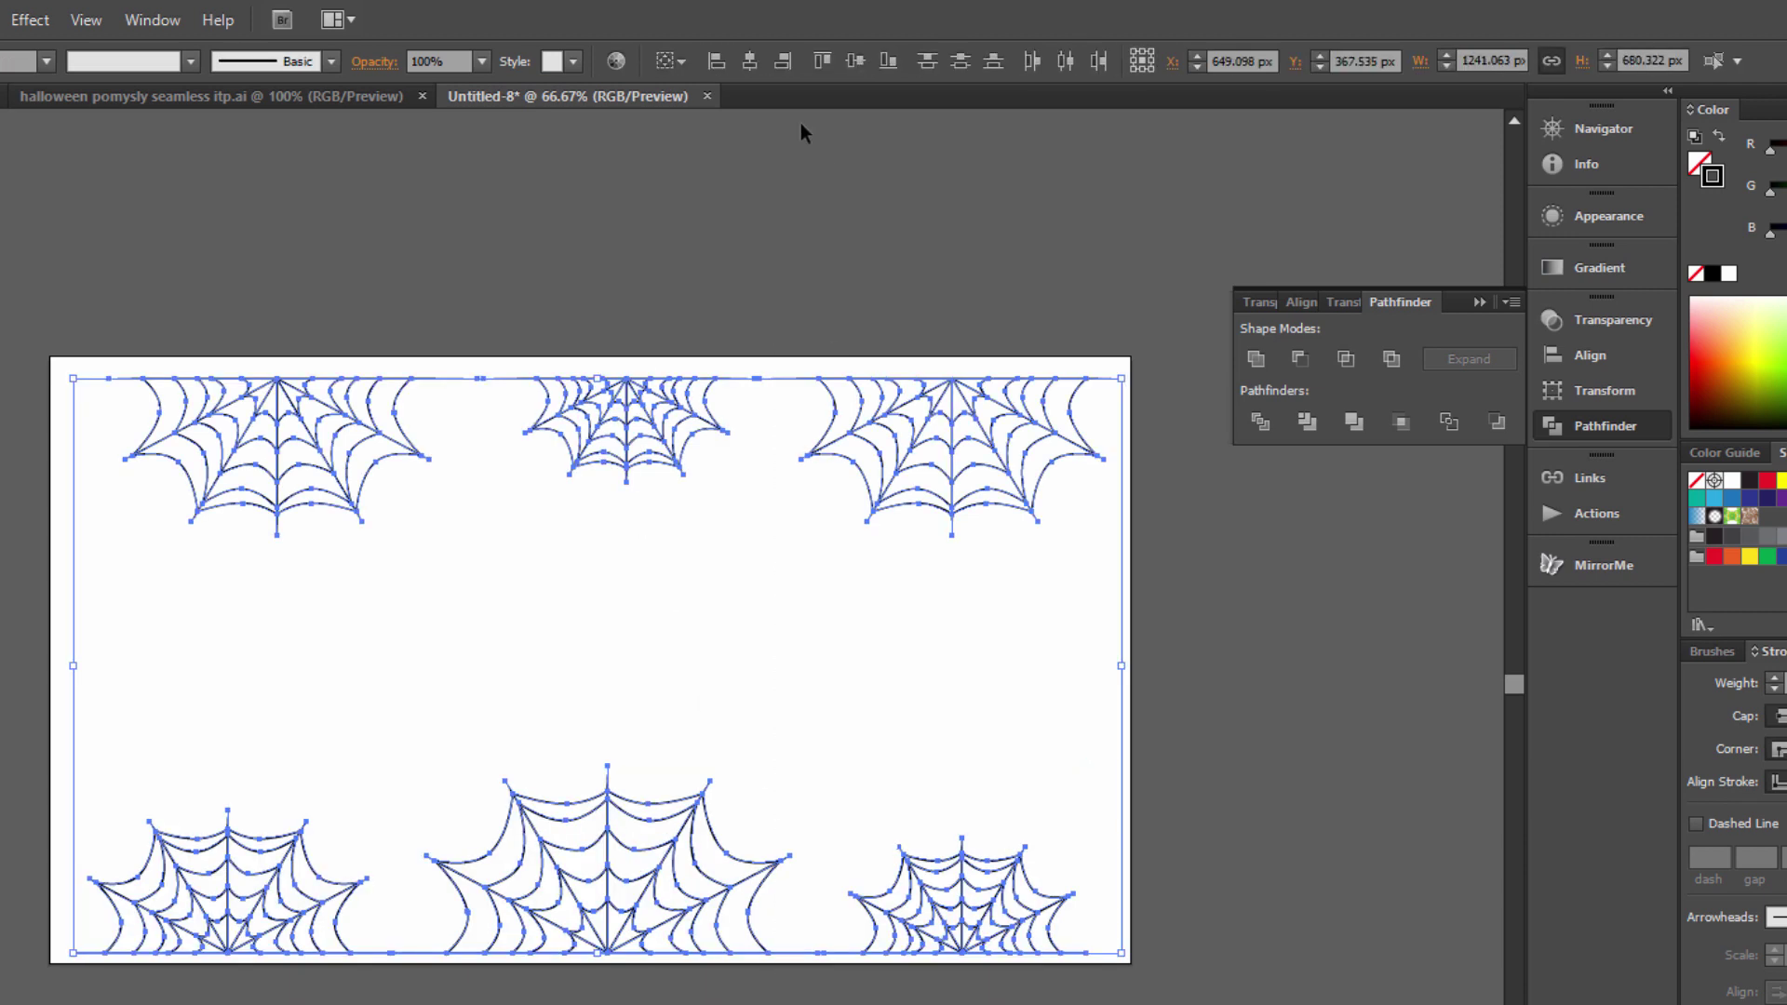
pyautogui.click(747, 65)
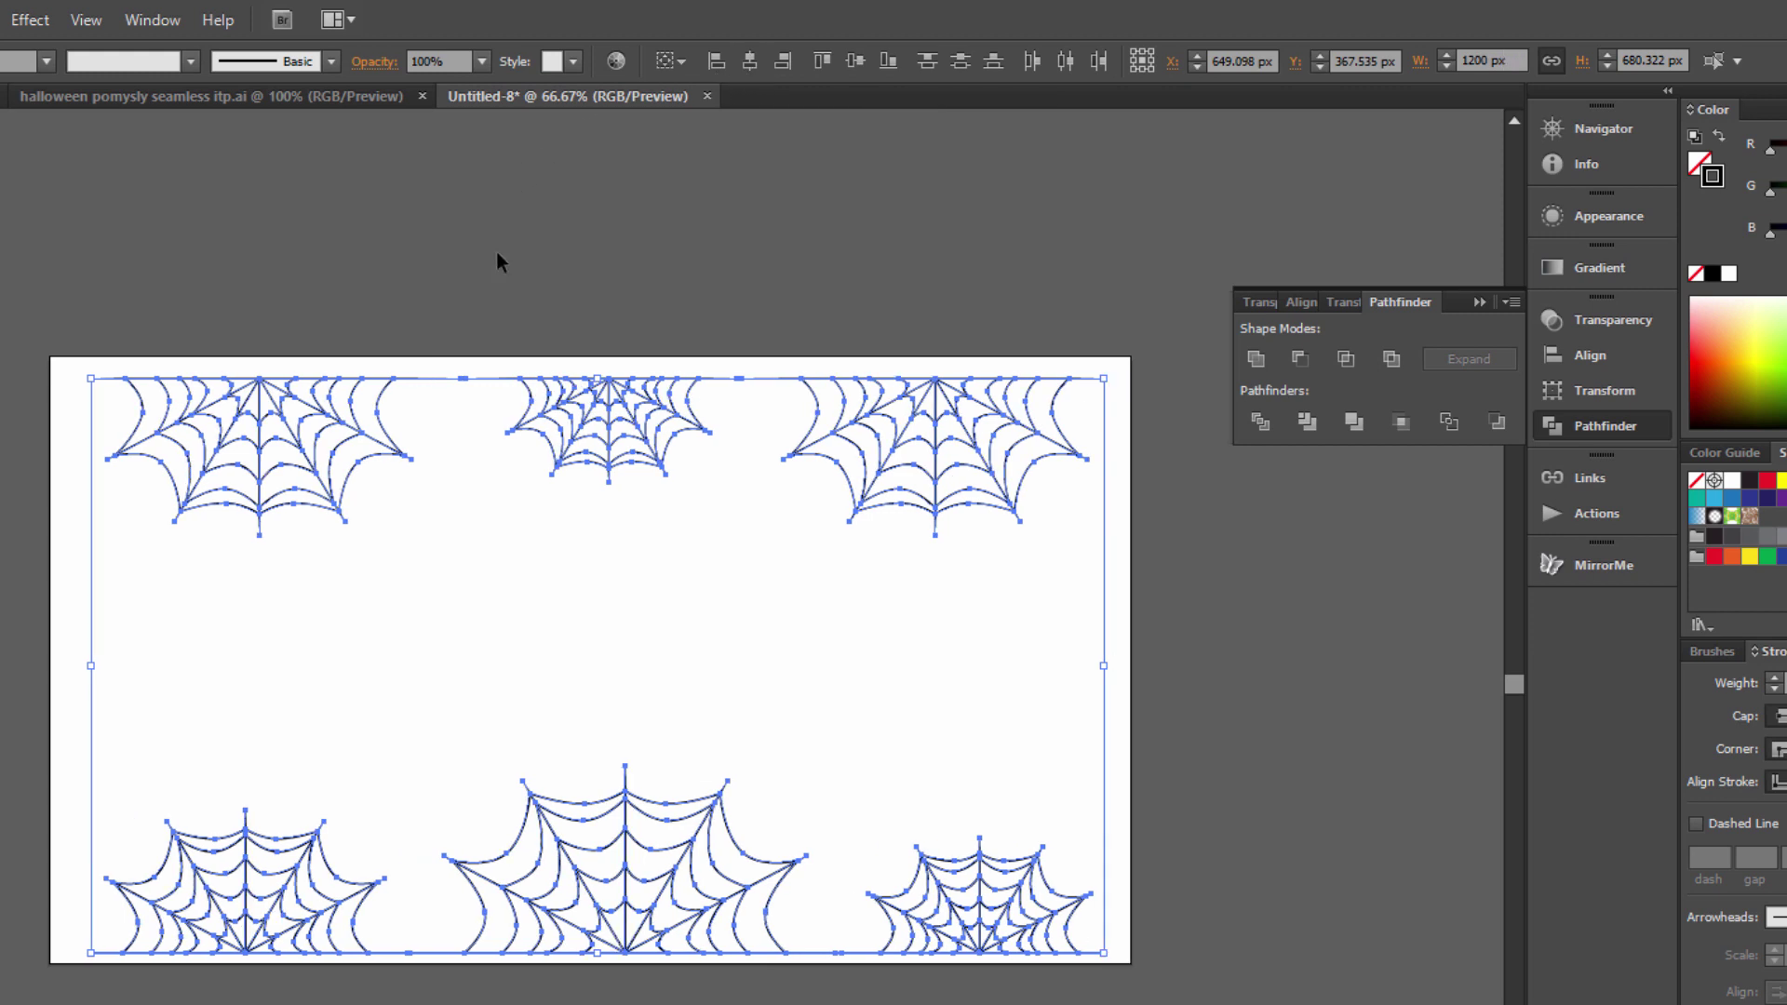
pyautogui.click(536, 968)
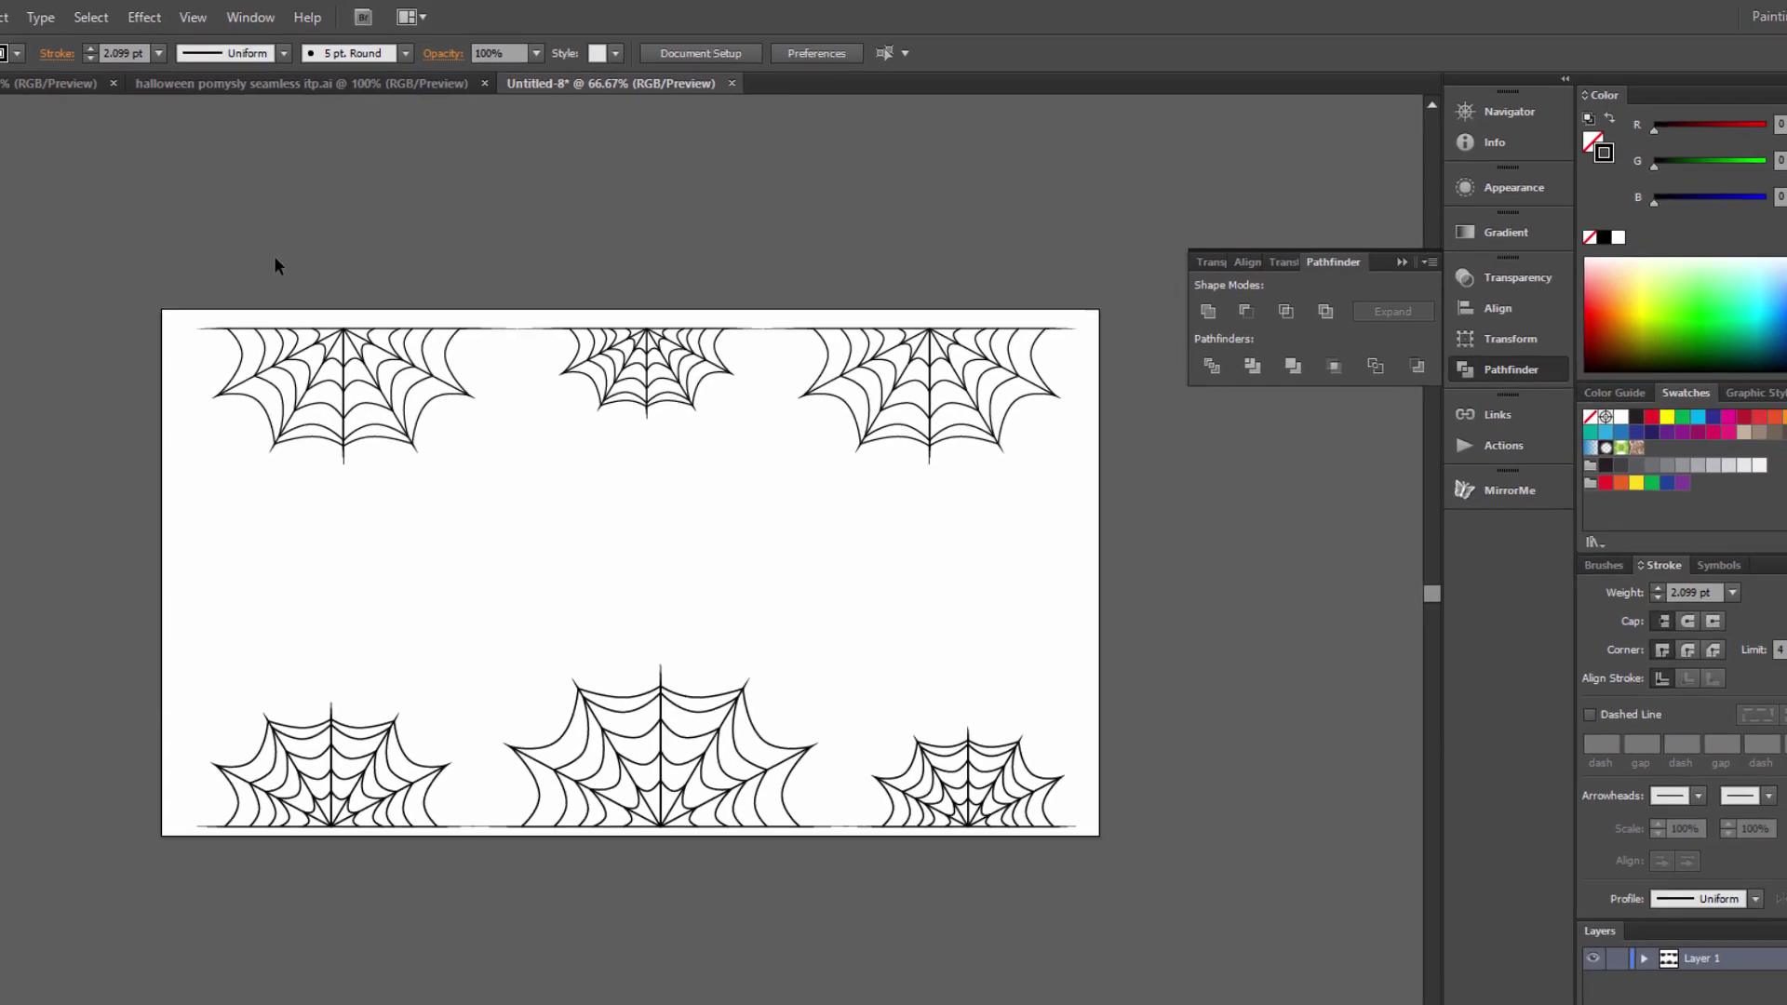
pyautogui.moveTo(275, 266); pyautogui.dragTo(1003, 827)
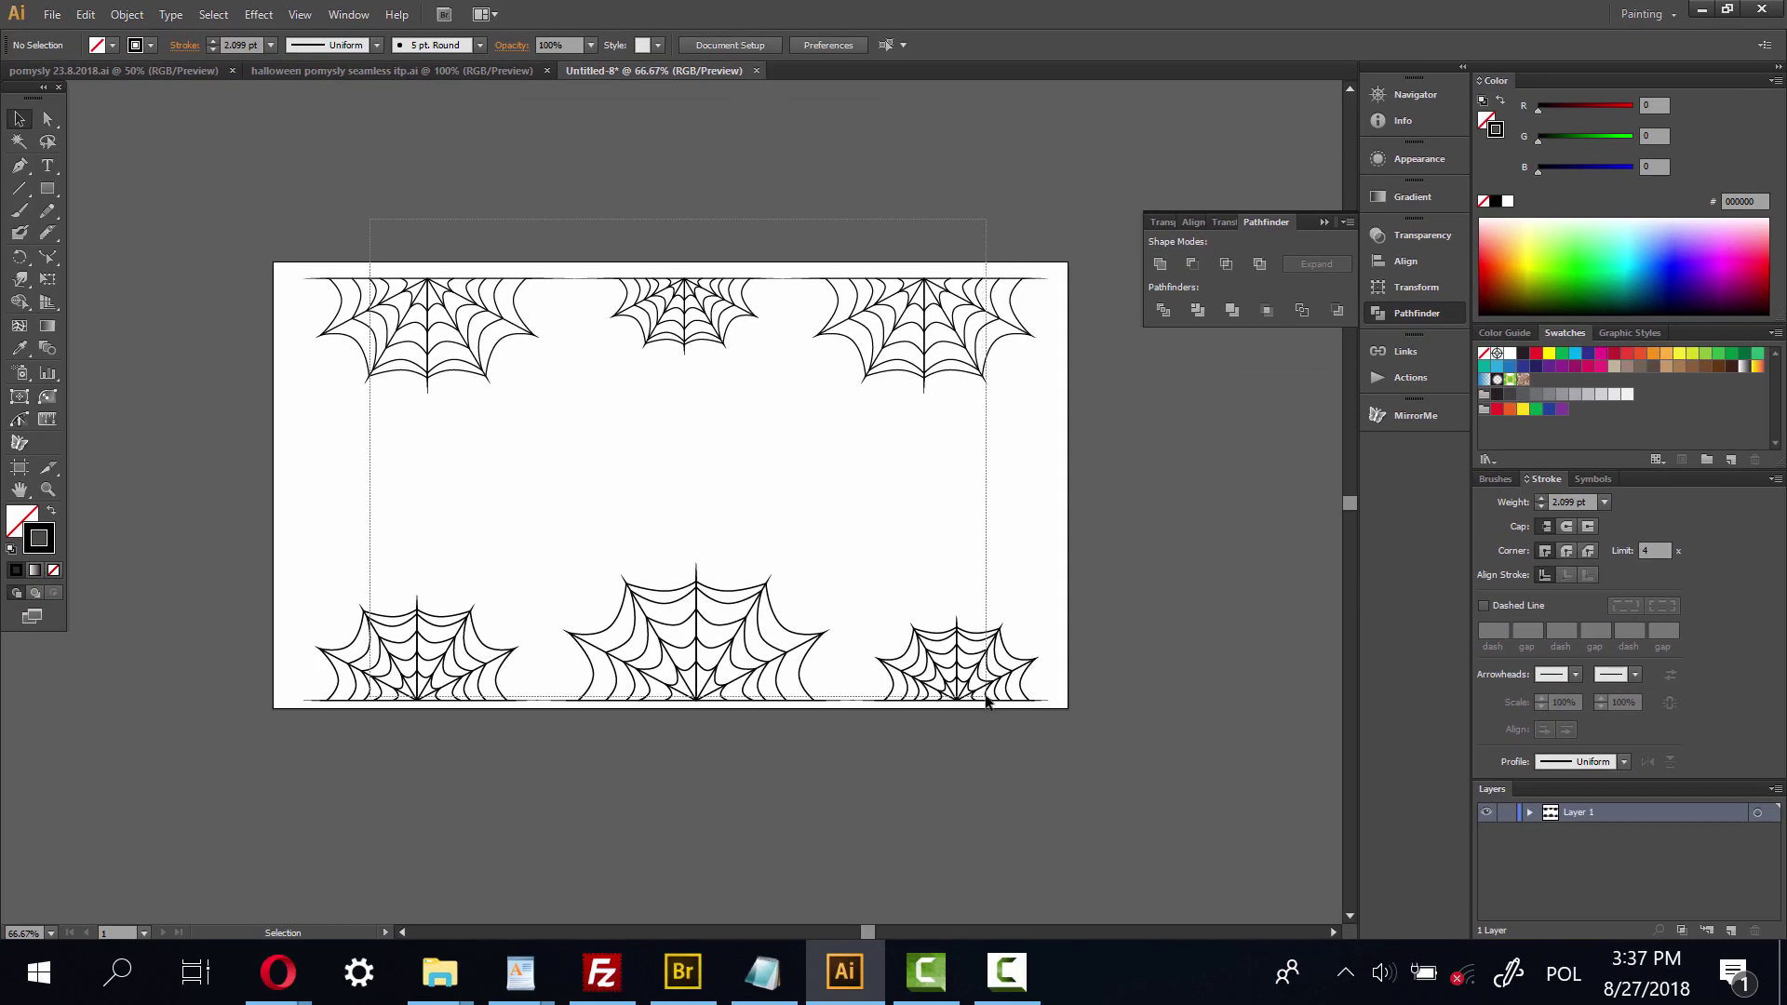
# Zoom out to 33.33% and lift the top row of webs above the artboard.
pyautogui.moveTo(987, 701); pyautogui.dragTo(924, 395)
pyautogui.hotkey('ctrl', 'shift', 'a')
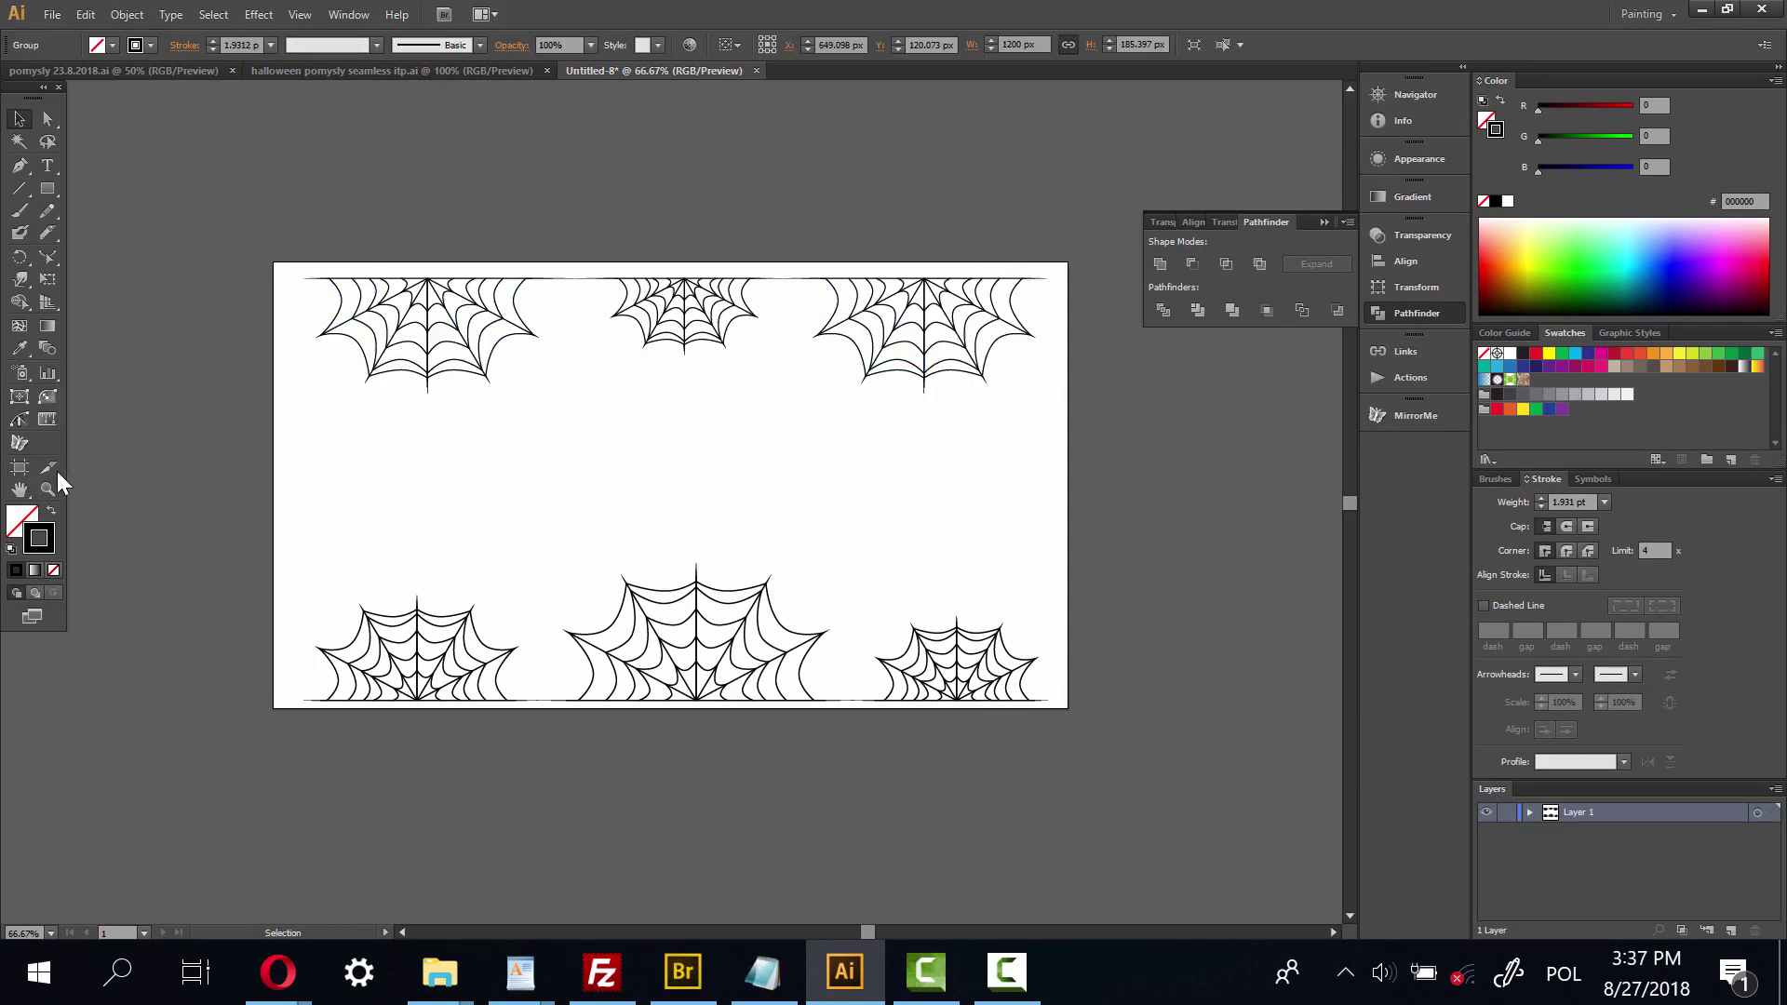
pyautogui.click(48, 489)
pyautogui.keyDown('alt'); pyautogui.click(744, 466); pyautogui.keyUp('alt')
pyautogui.keyDown('alt'); pyautogui.click(671, 444); pyautogui.keyUp('alt')
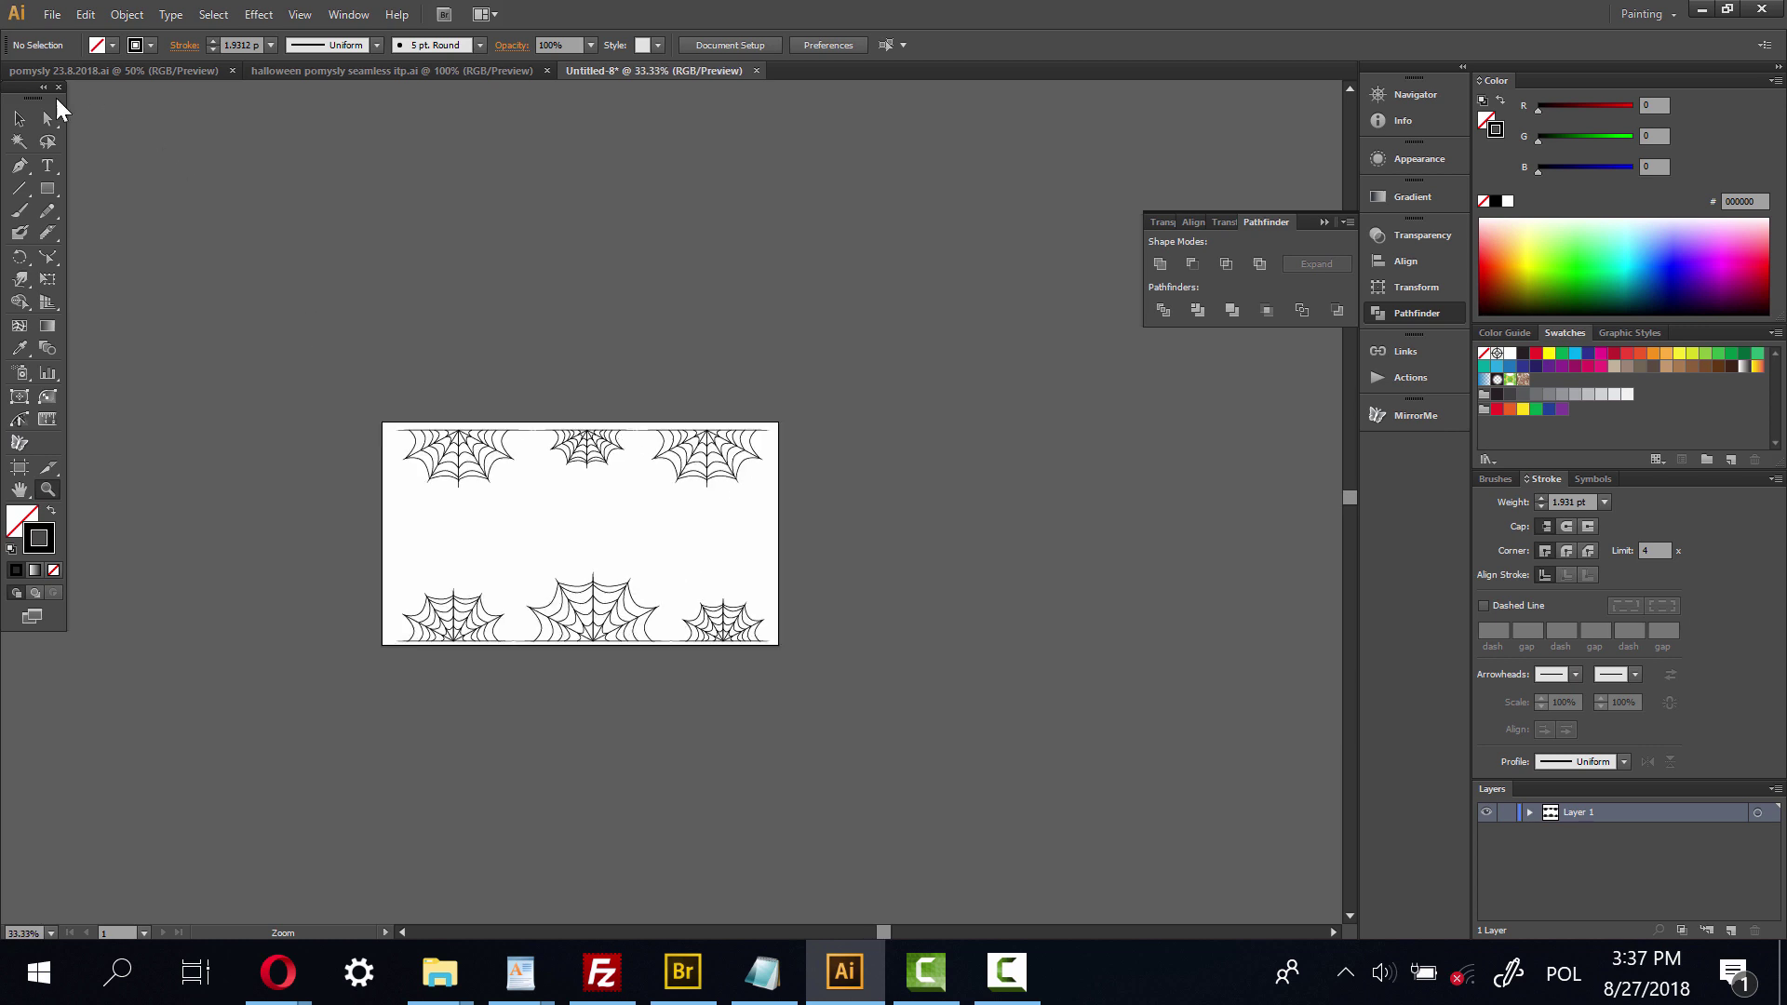
pyautogui.press('v')
pyautogui.moveTo(589, 449); pyautogui.dragTo(607, 340)
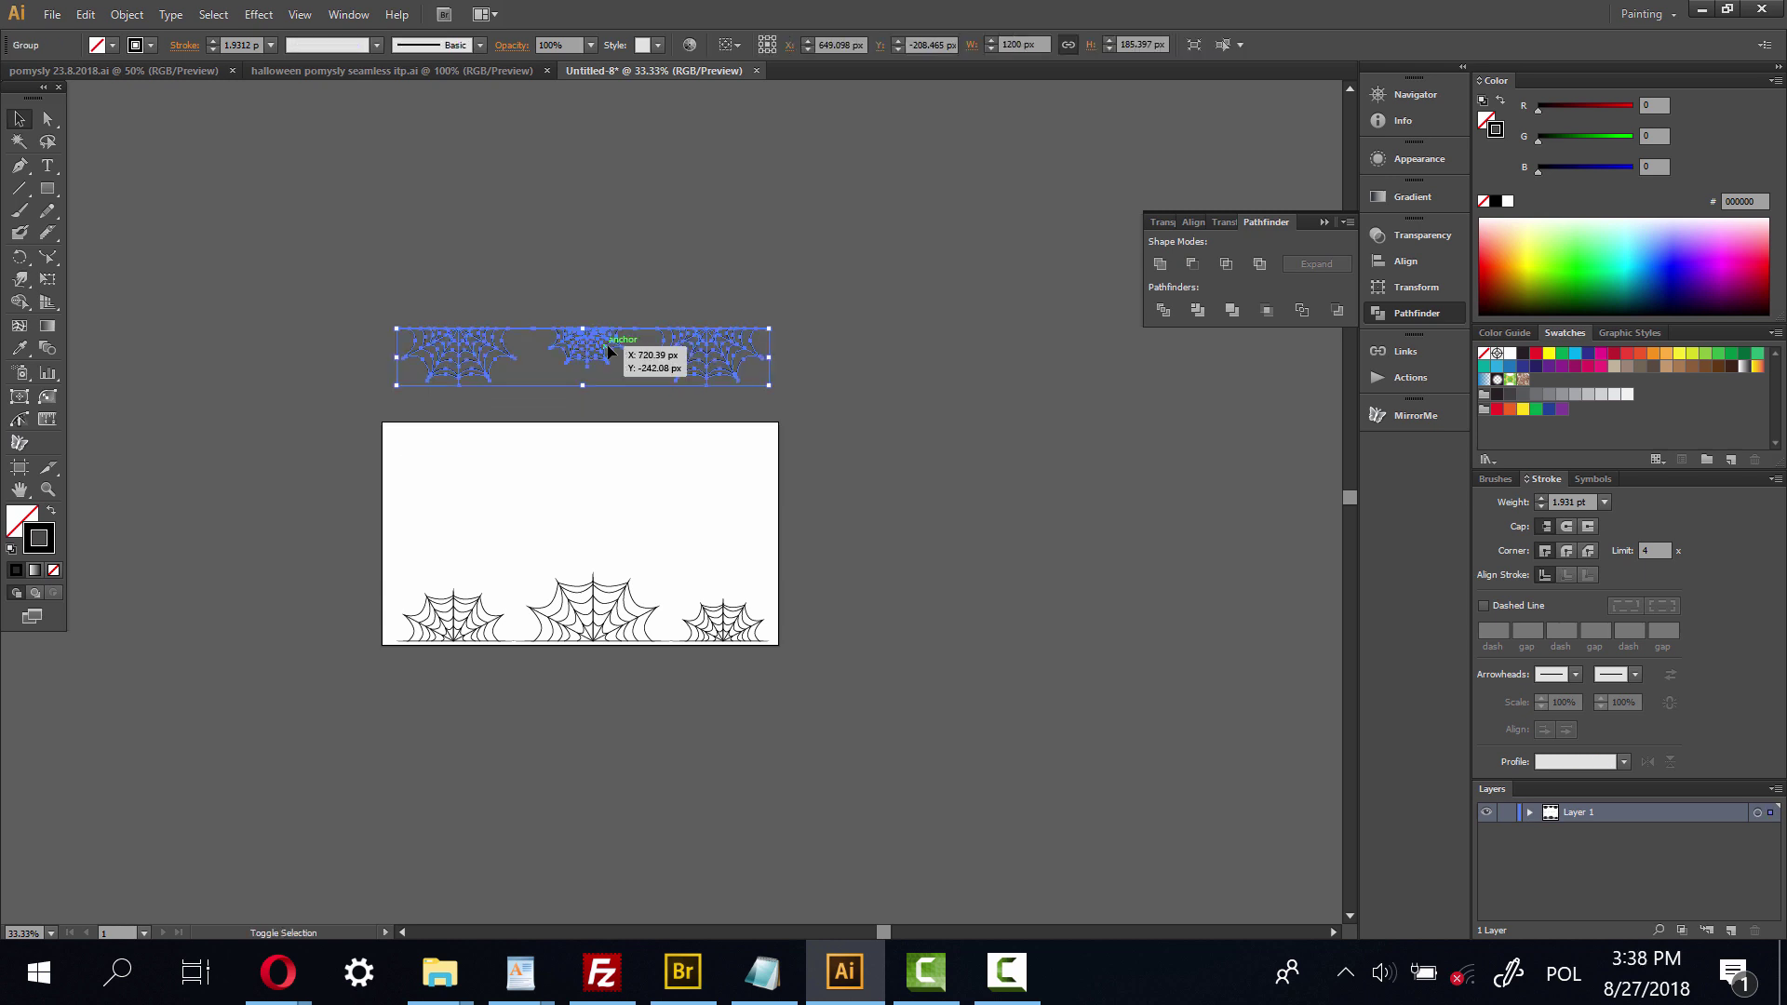
pyautogui.click(689, 566)
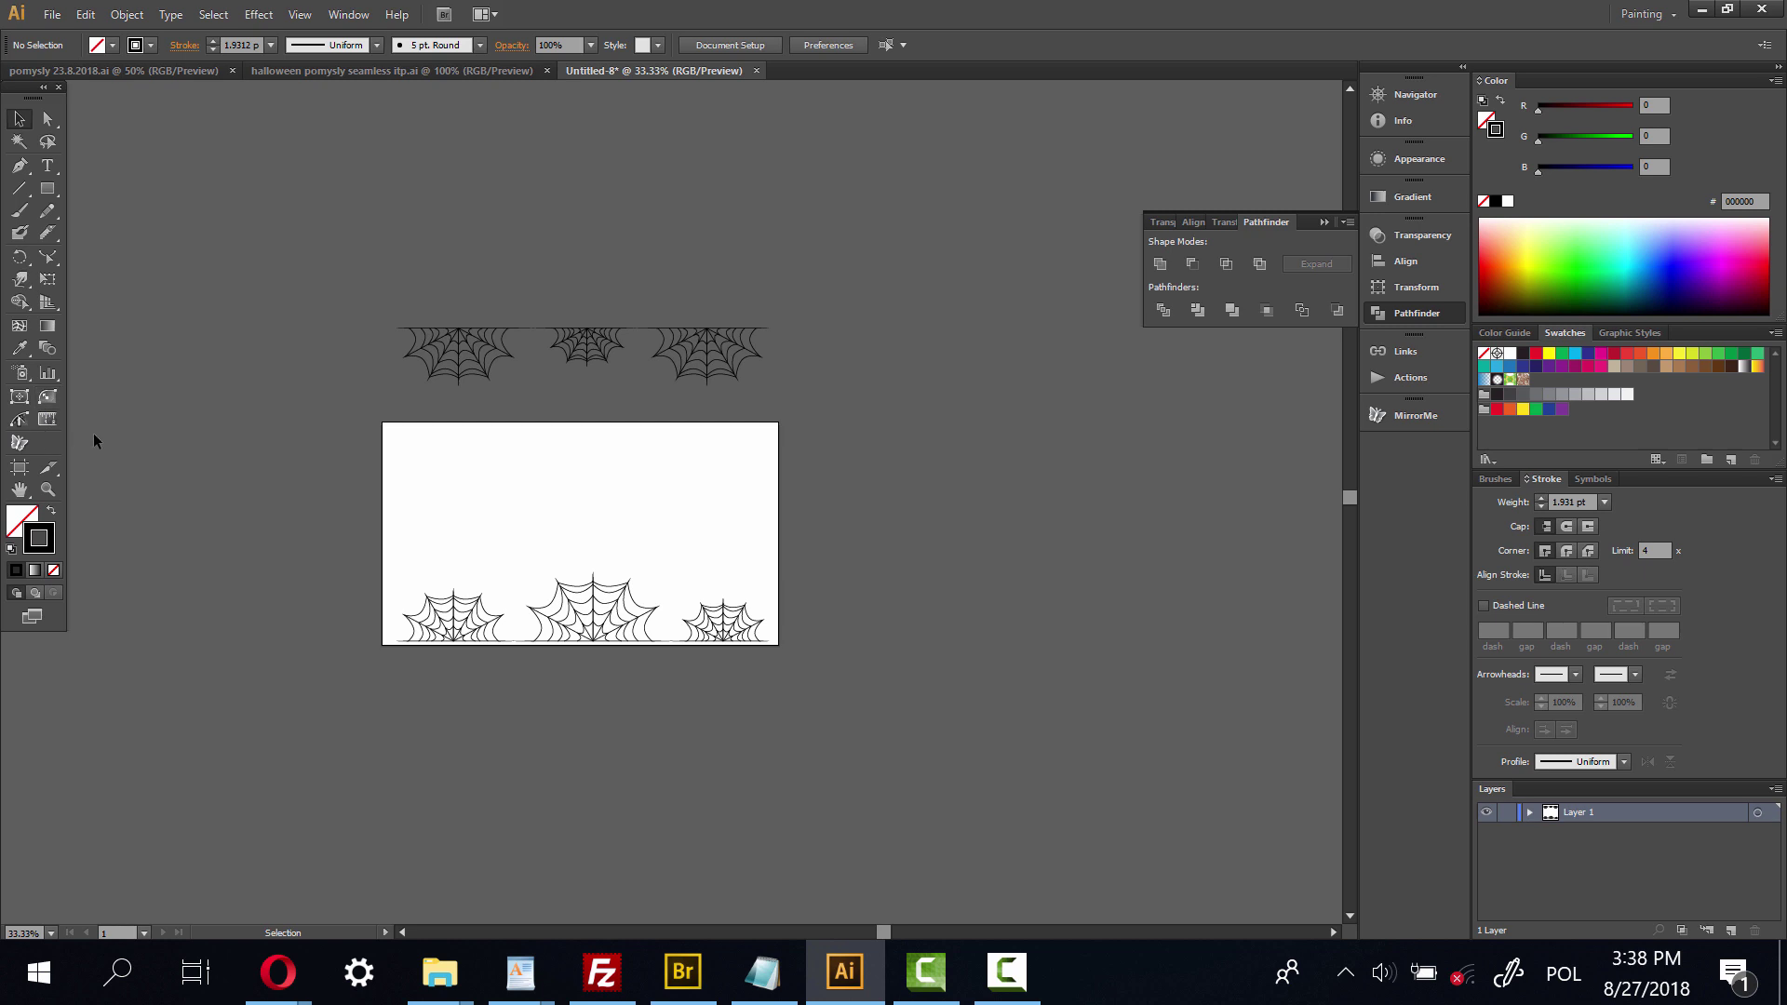
# Draw a rectangle over the webs with no stroke and white fill, and send it to the back.
pyautogui.click(46, 188)
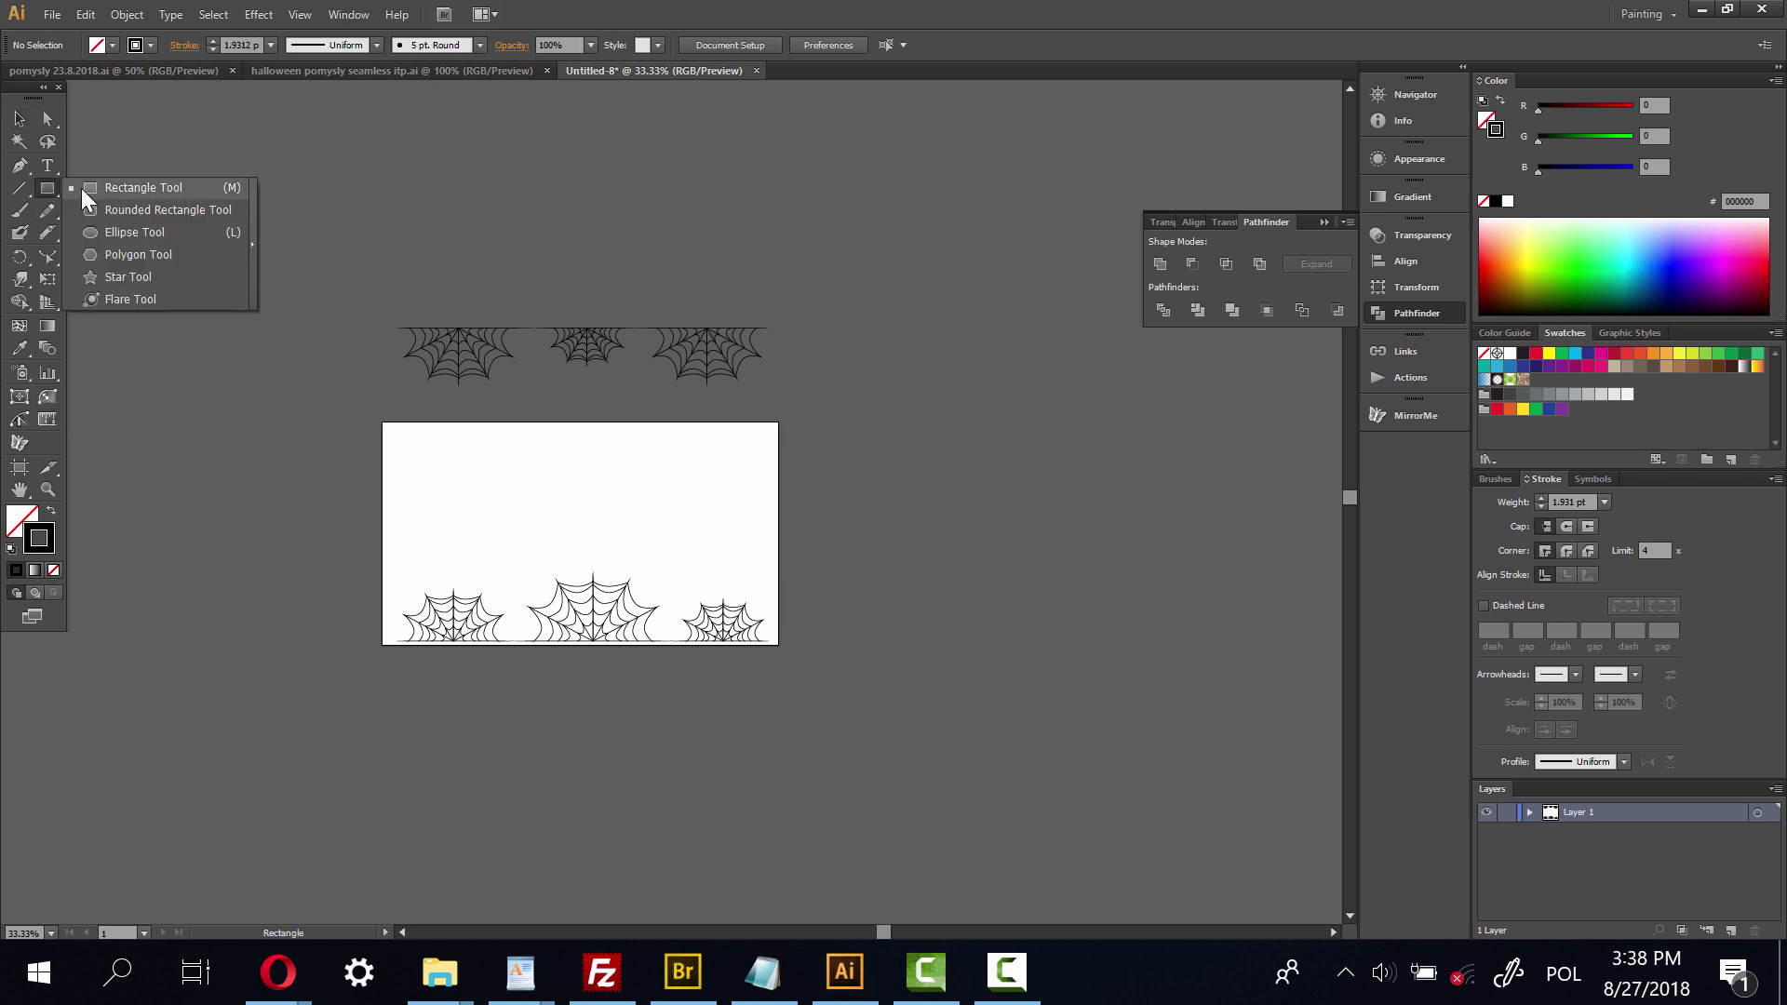
pyautogui.click(134, 192)
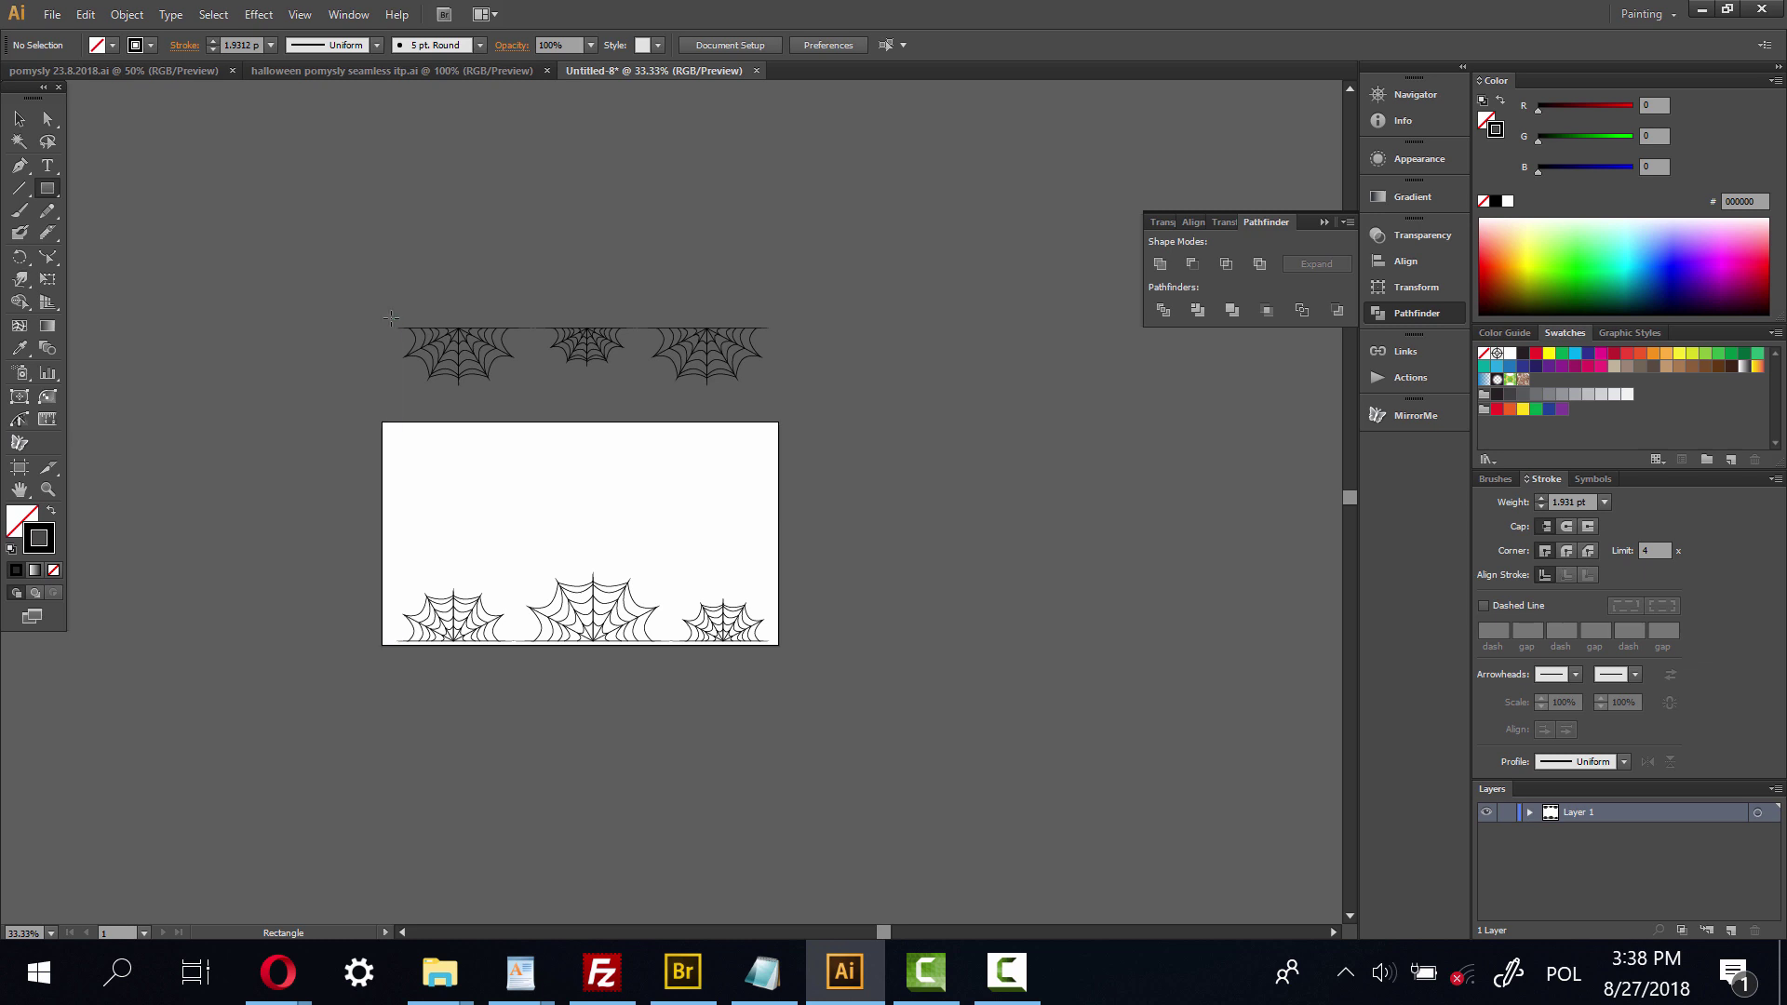
pyautogui.moveTo(391, 319)
pyautogui.mouseDown()
pyautogui.moveTo(758, 641)
pyautogui.moveTo(803, 651)
pyautogui.moveTo(765, 650)
pyautogui.mouseUp()
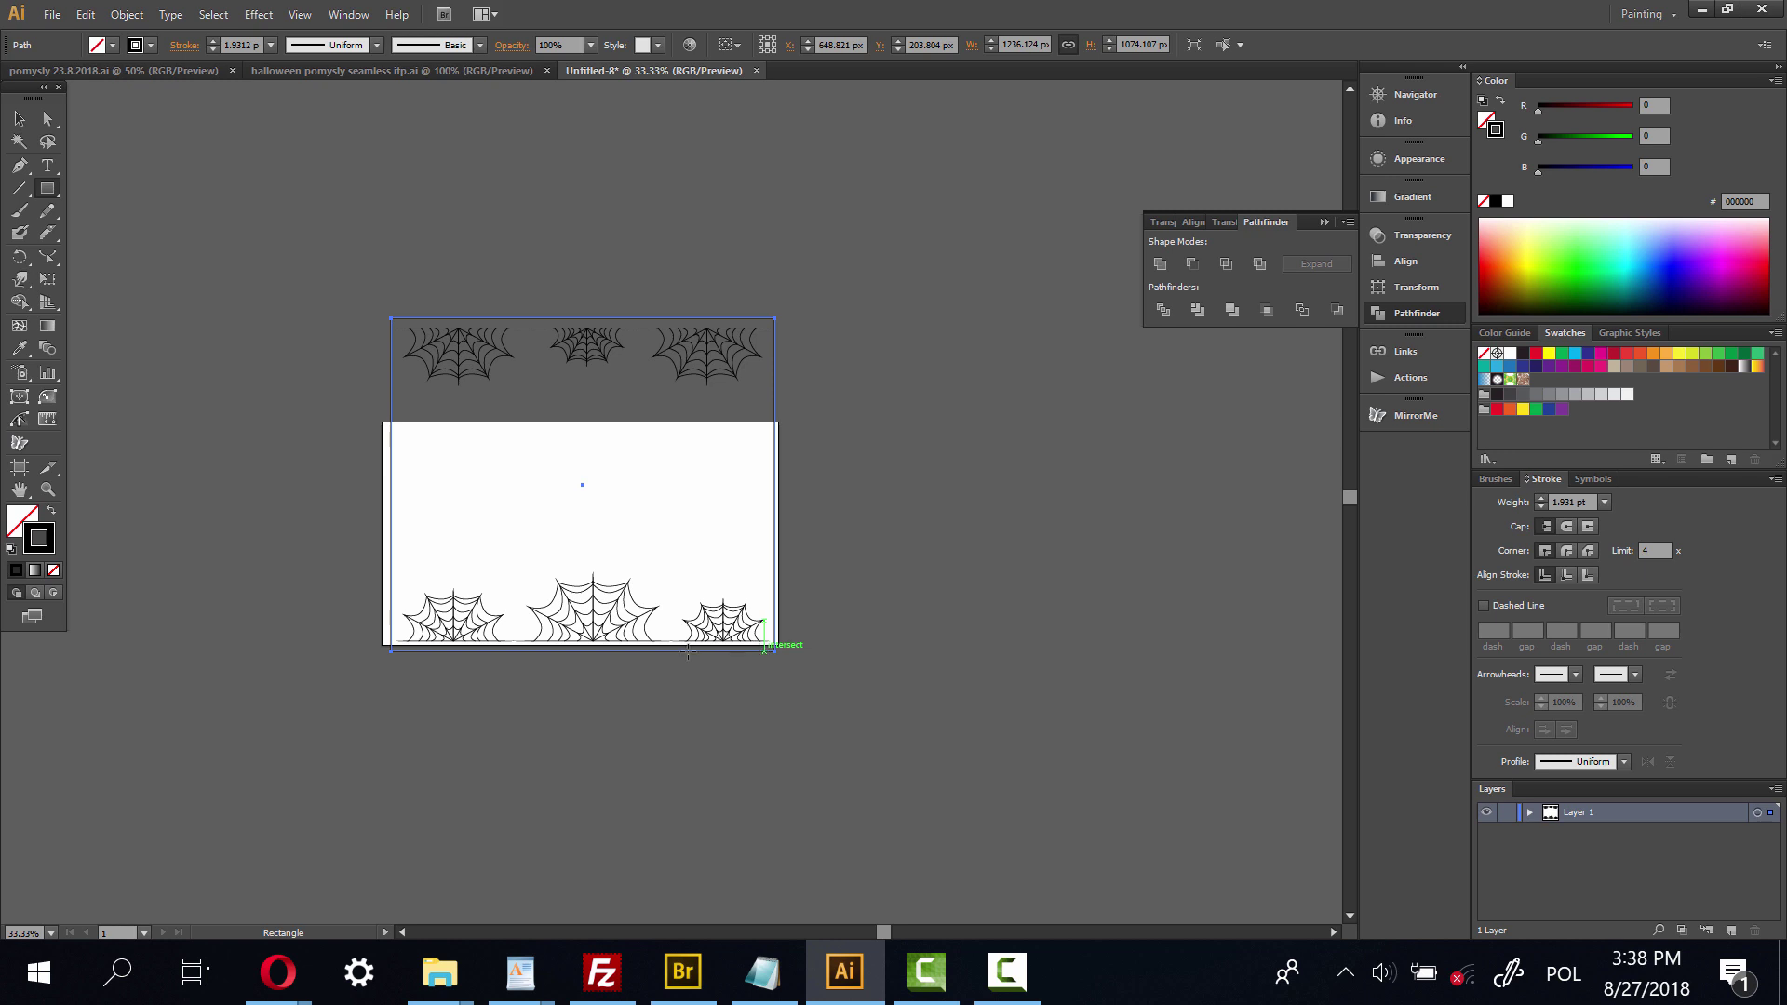
pyautogui.click(53, 569)
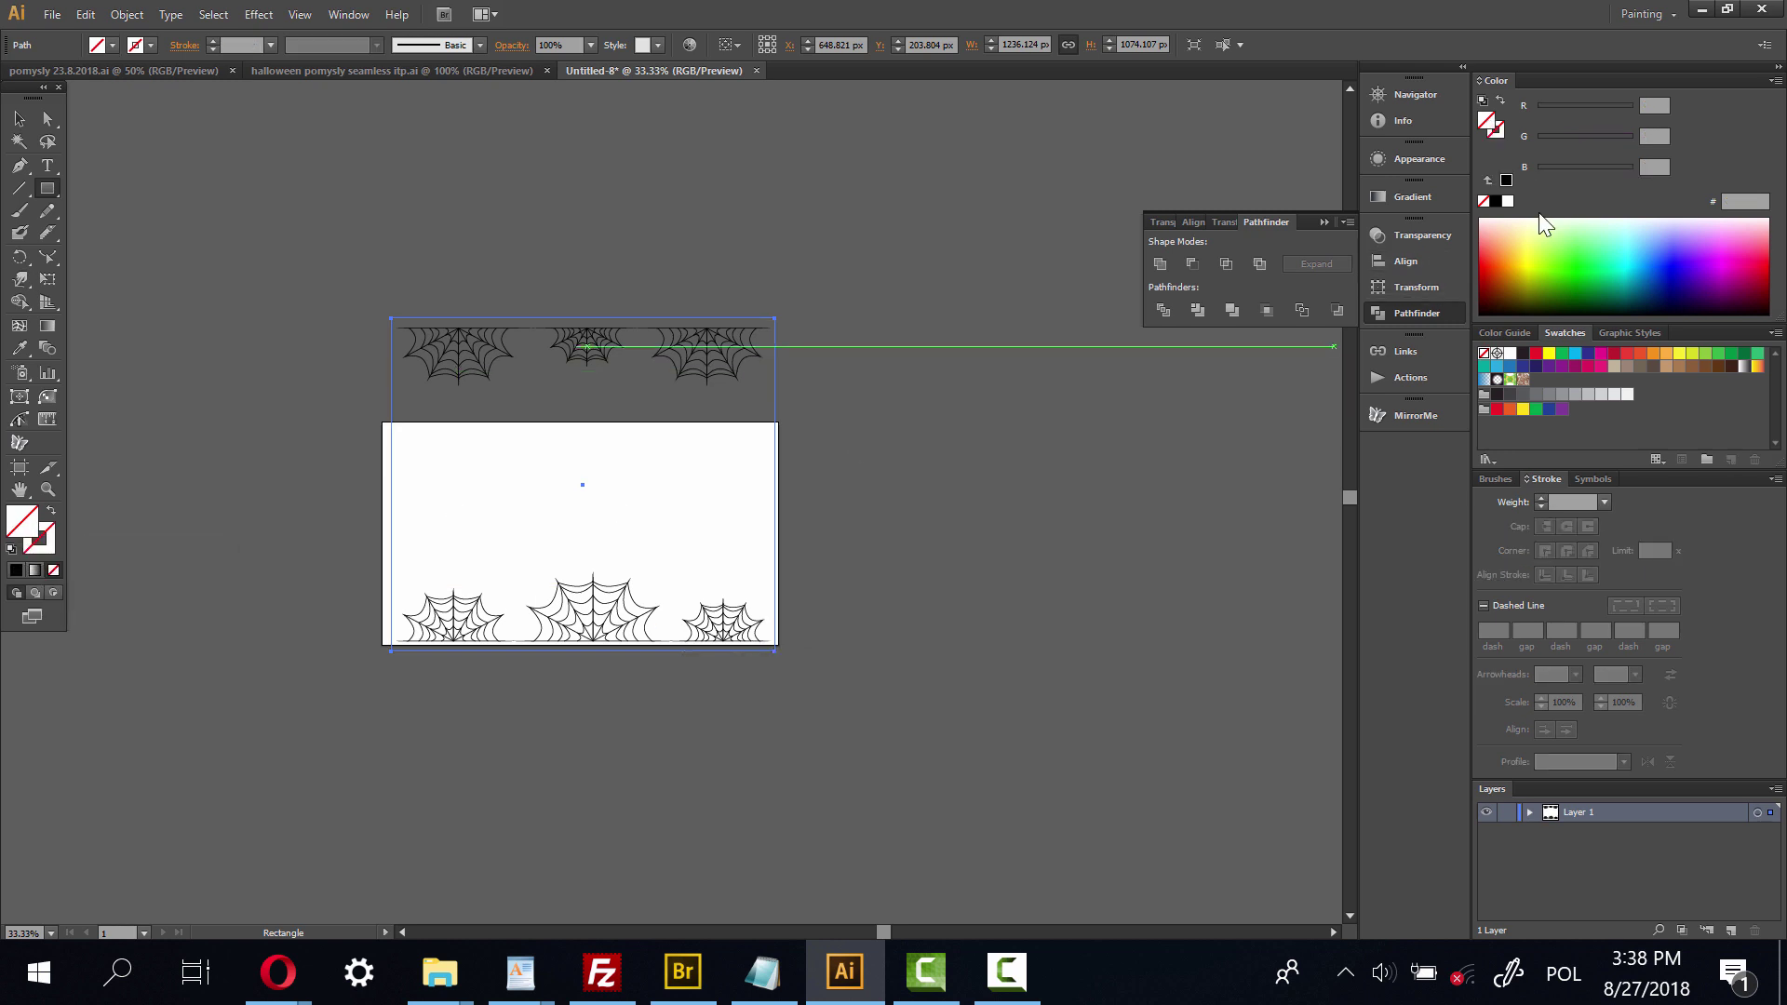
pyautogui.click(1508, 201)
pyautogui.rightClick(652, 402)
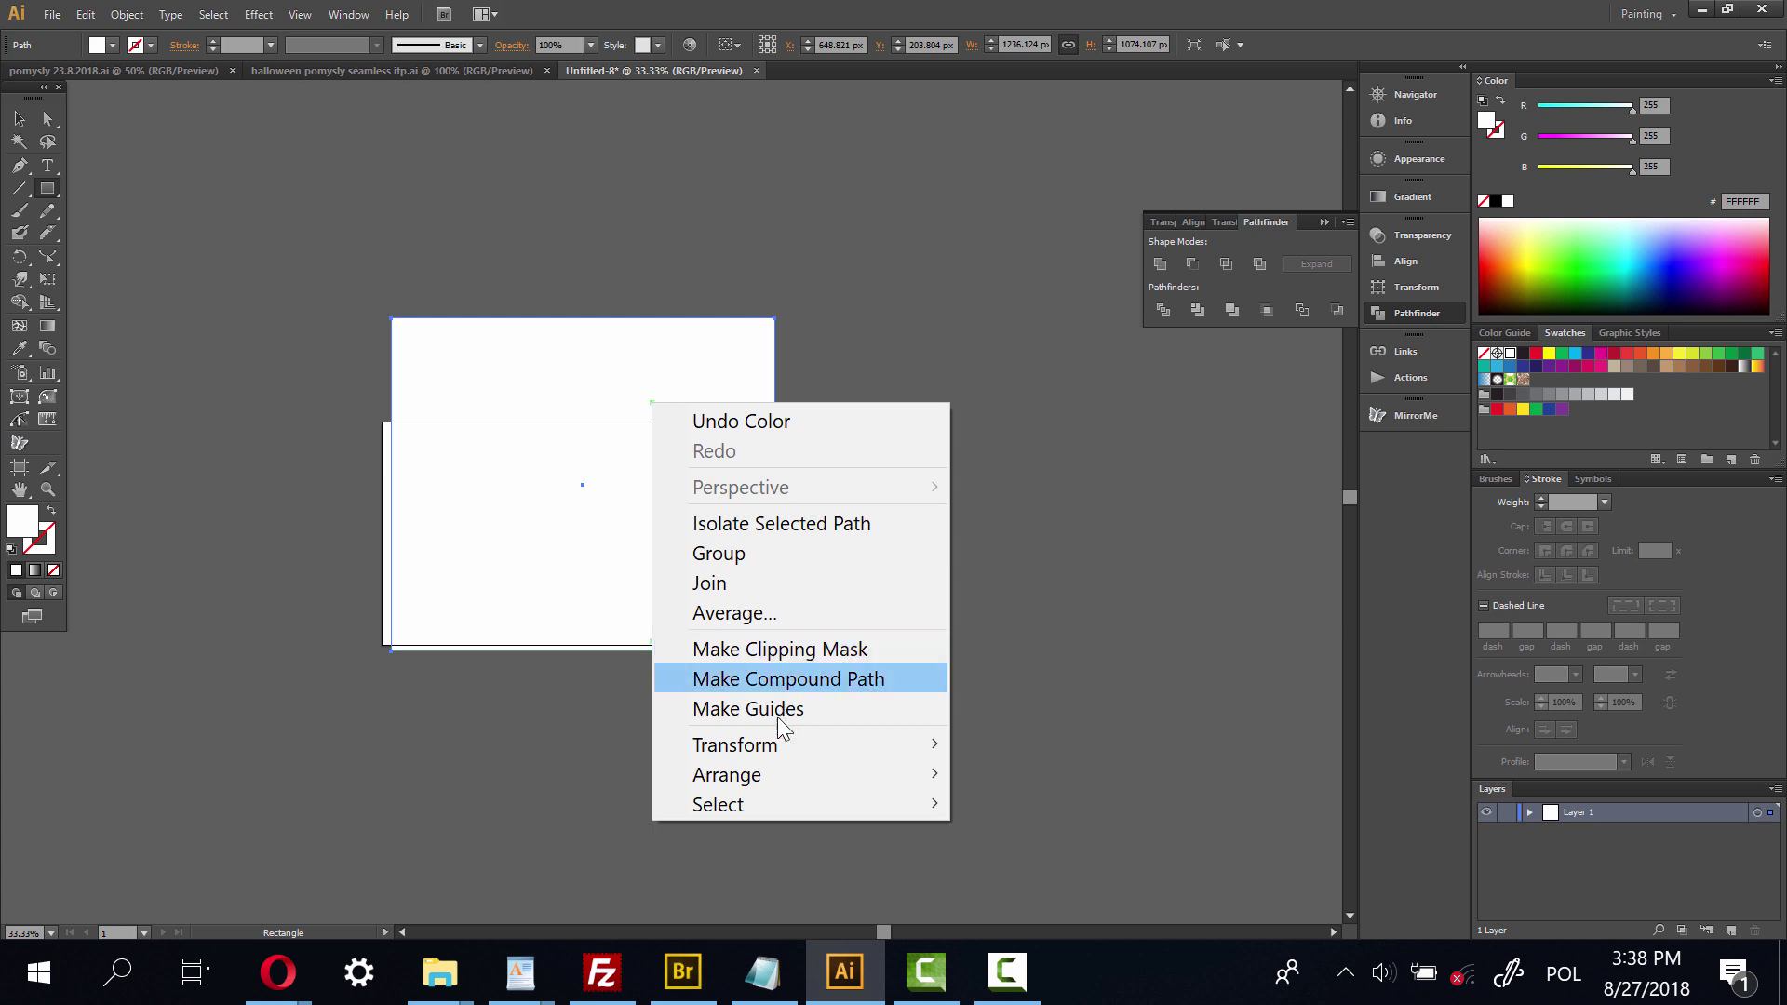
pyautogui.moveTo(774, 774)
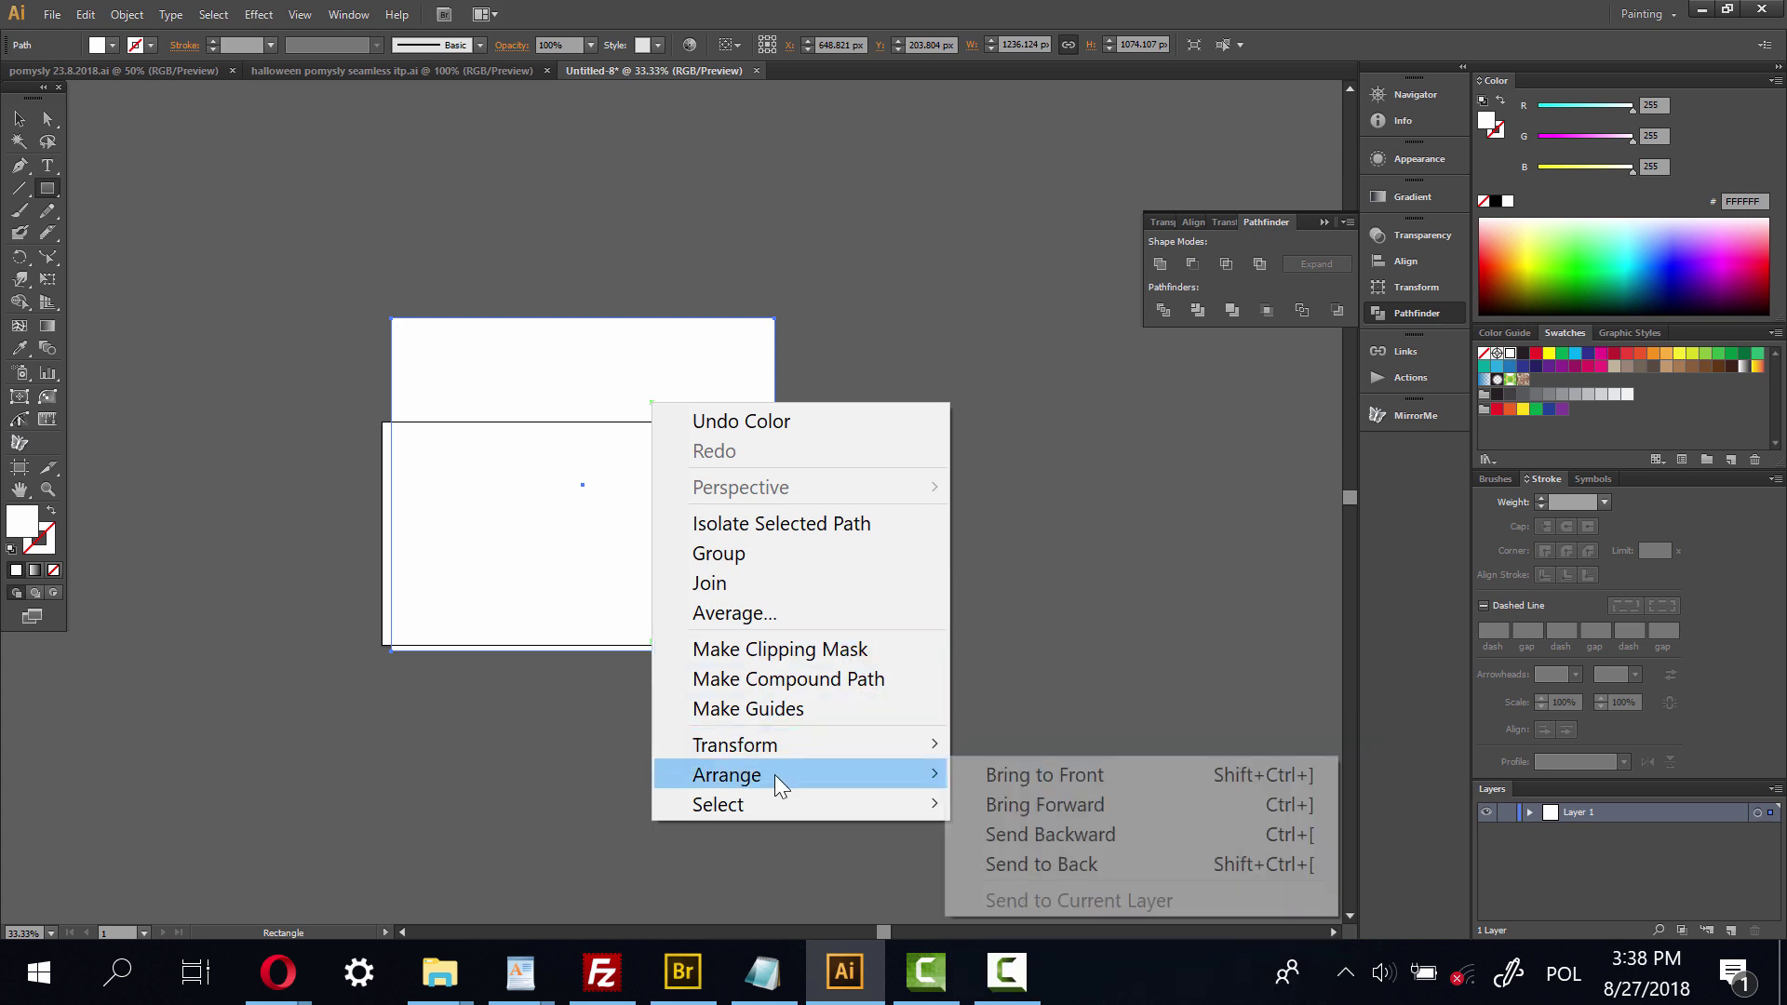
pyautogui.click(1091, 865)
pyautogui.click(19, 119)
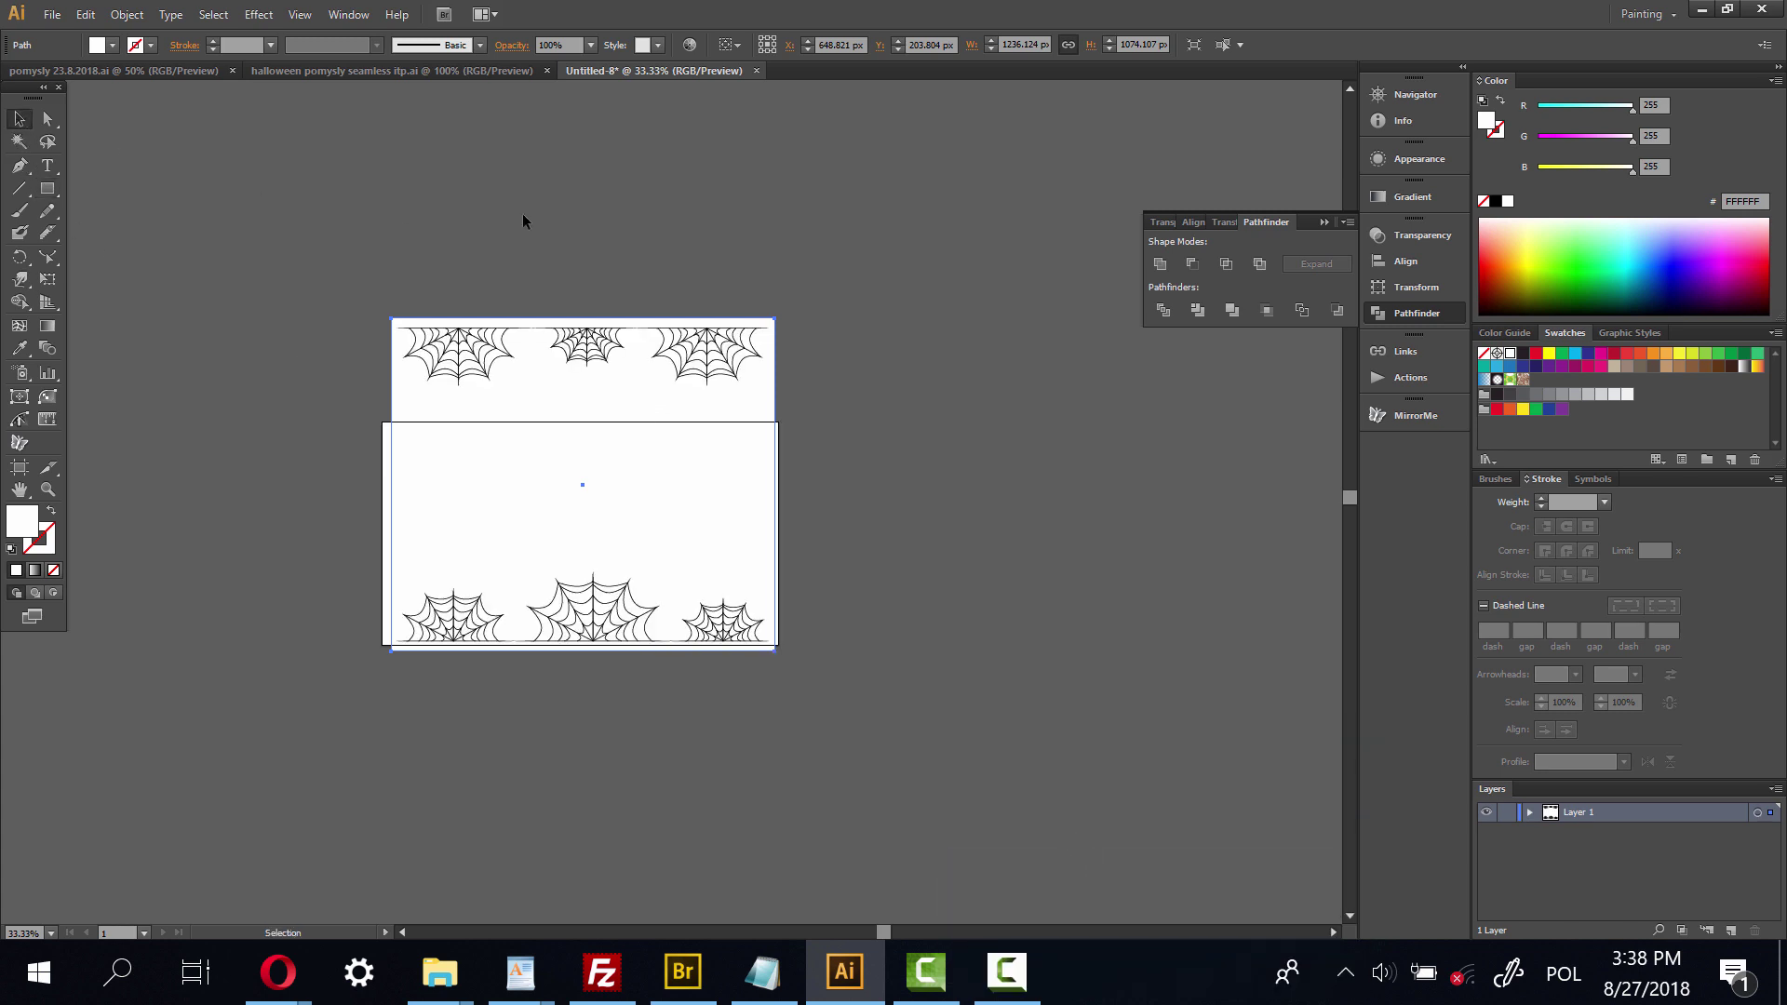
pyautogui.click(629, 247)
# Group both web rows with the white rectangle, then apply horizontal and vertical centre alignment.
pyautogui.click(606, 350)
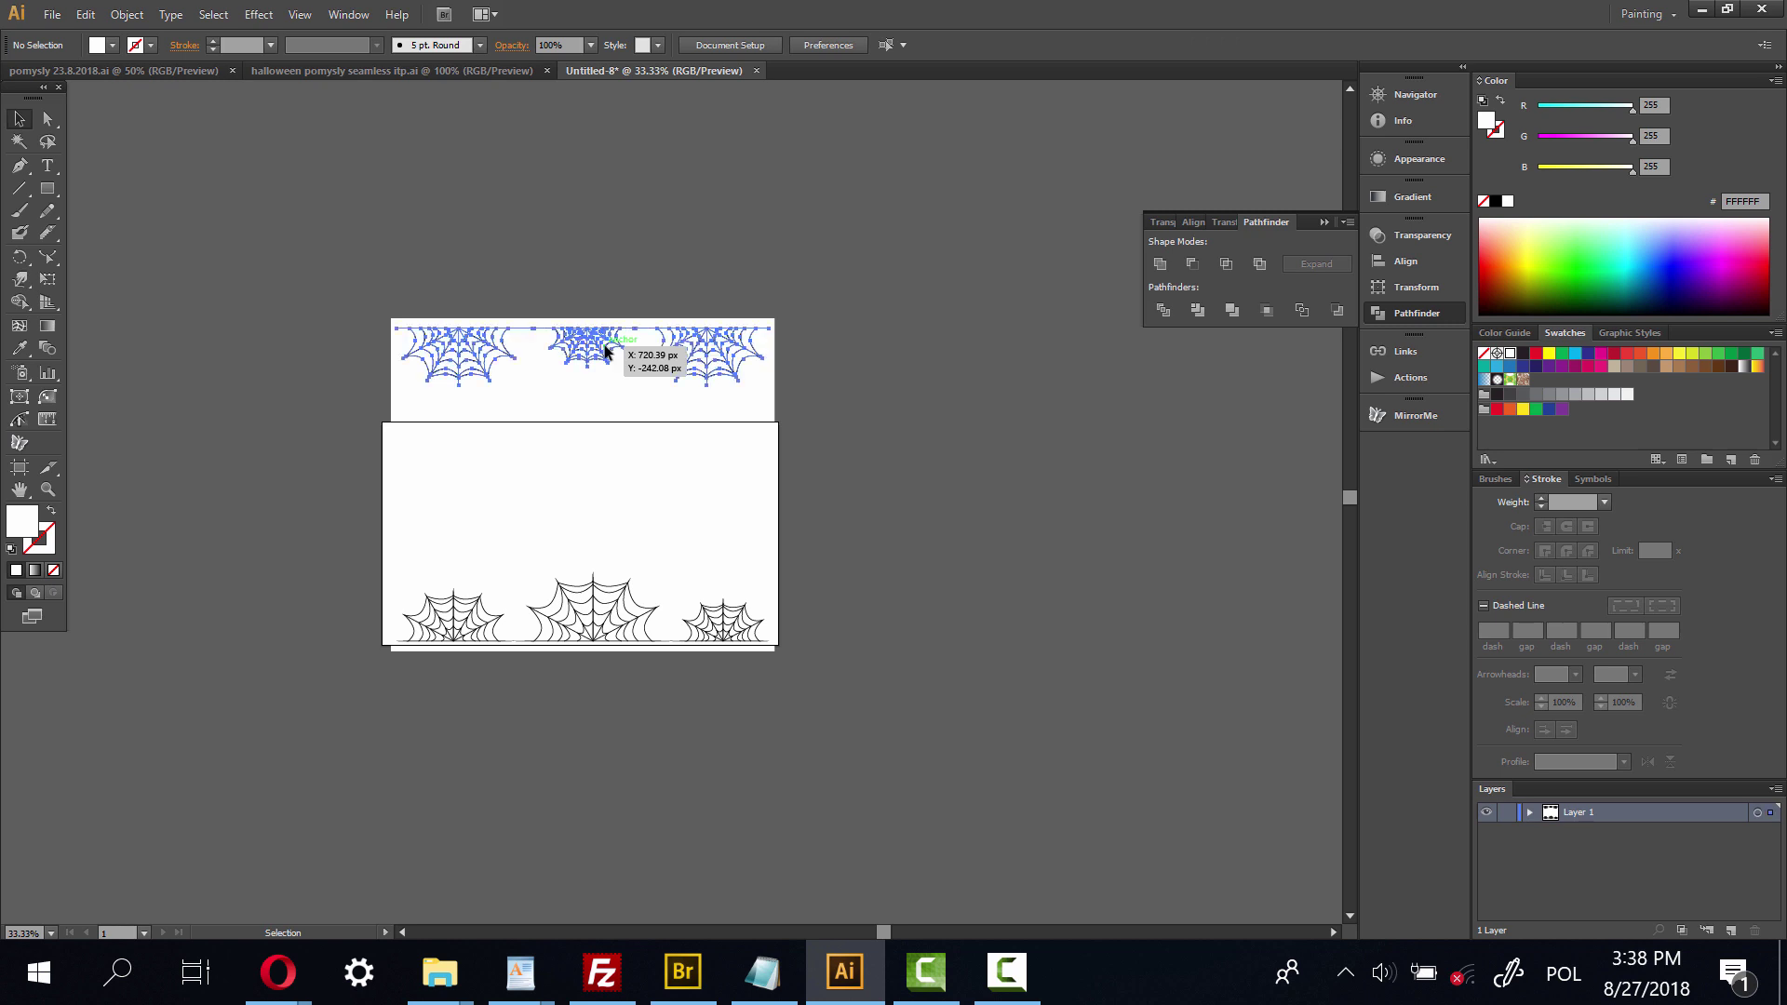
pyautogui.click(616, 622)
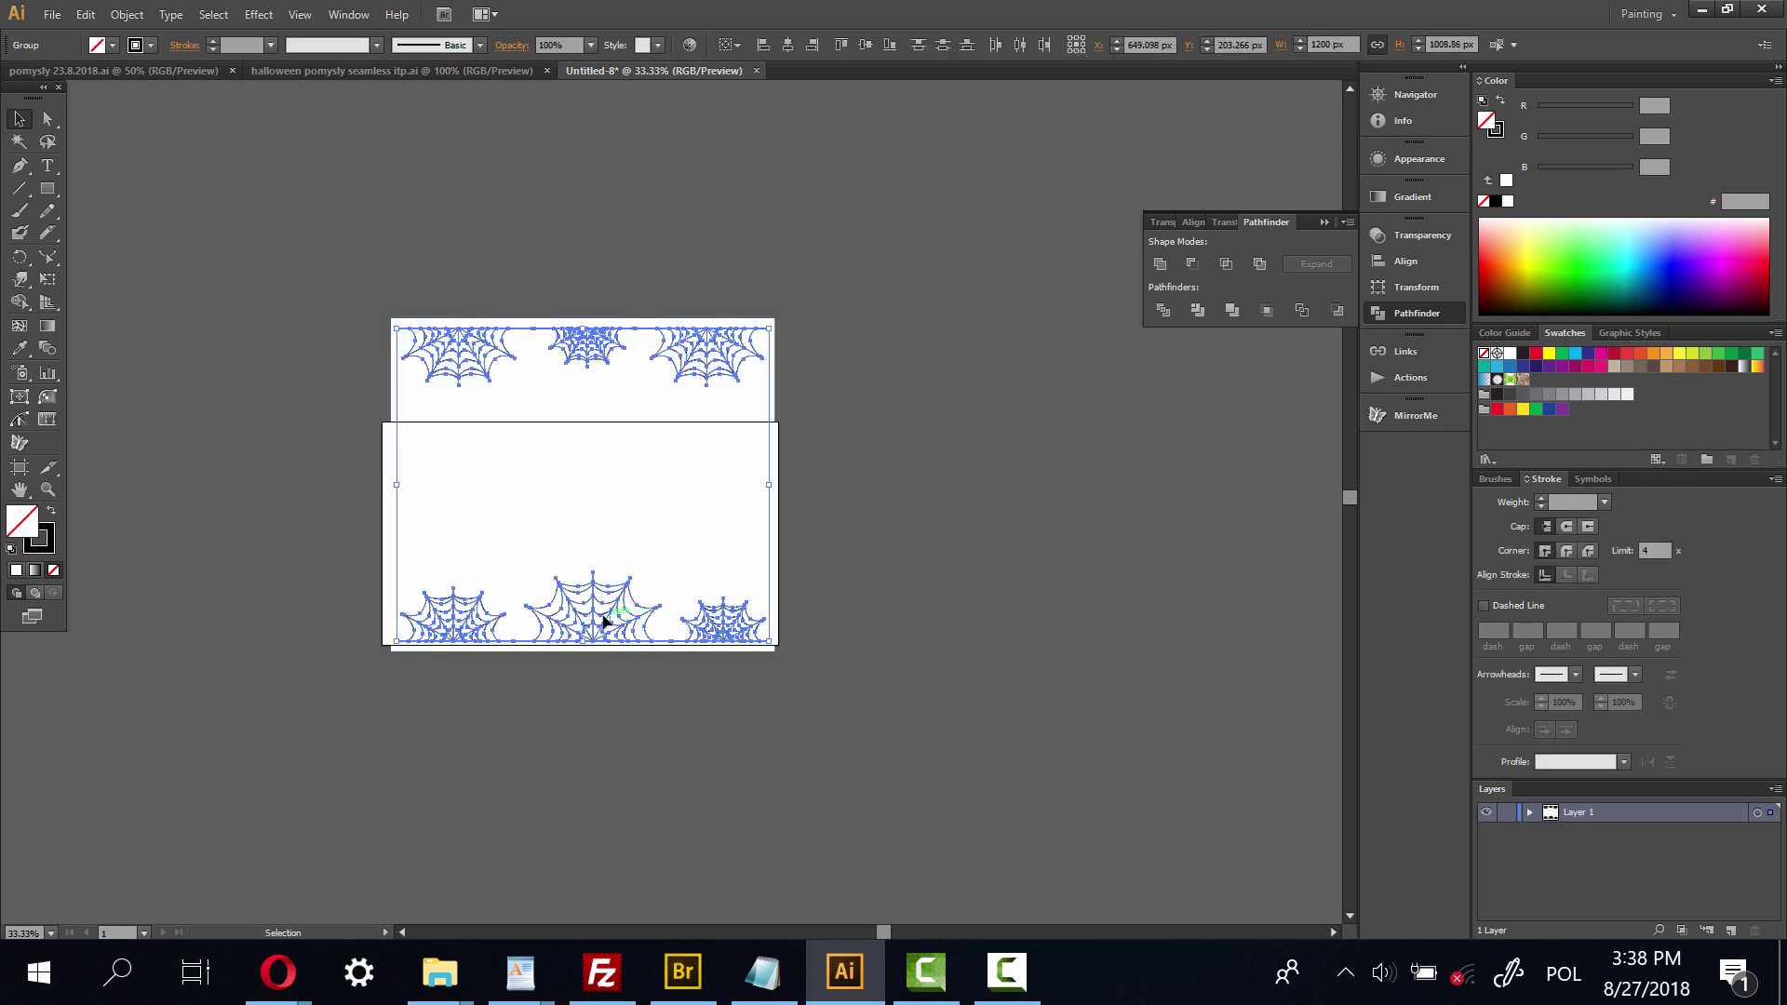
pyautogui.rightClick(603, 618)
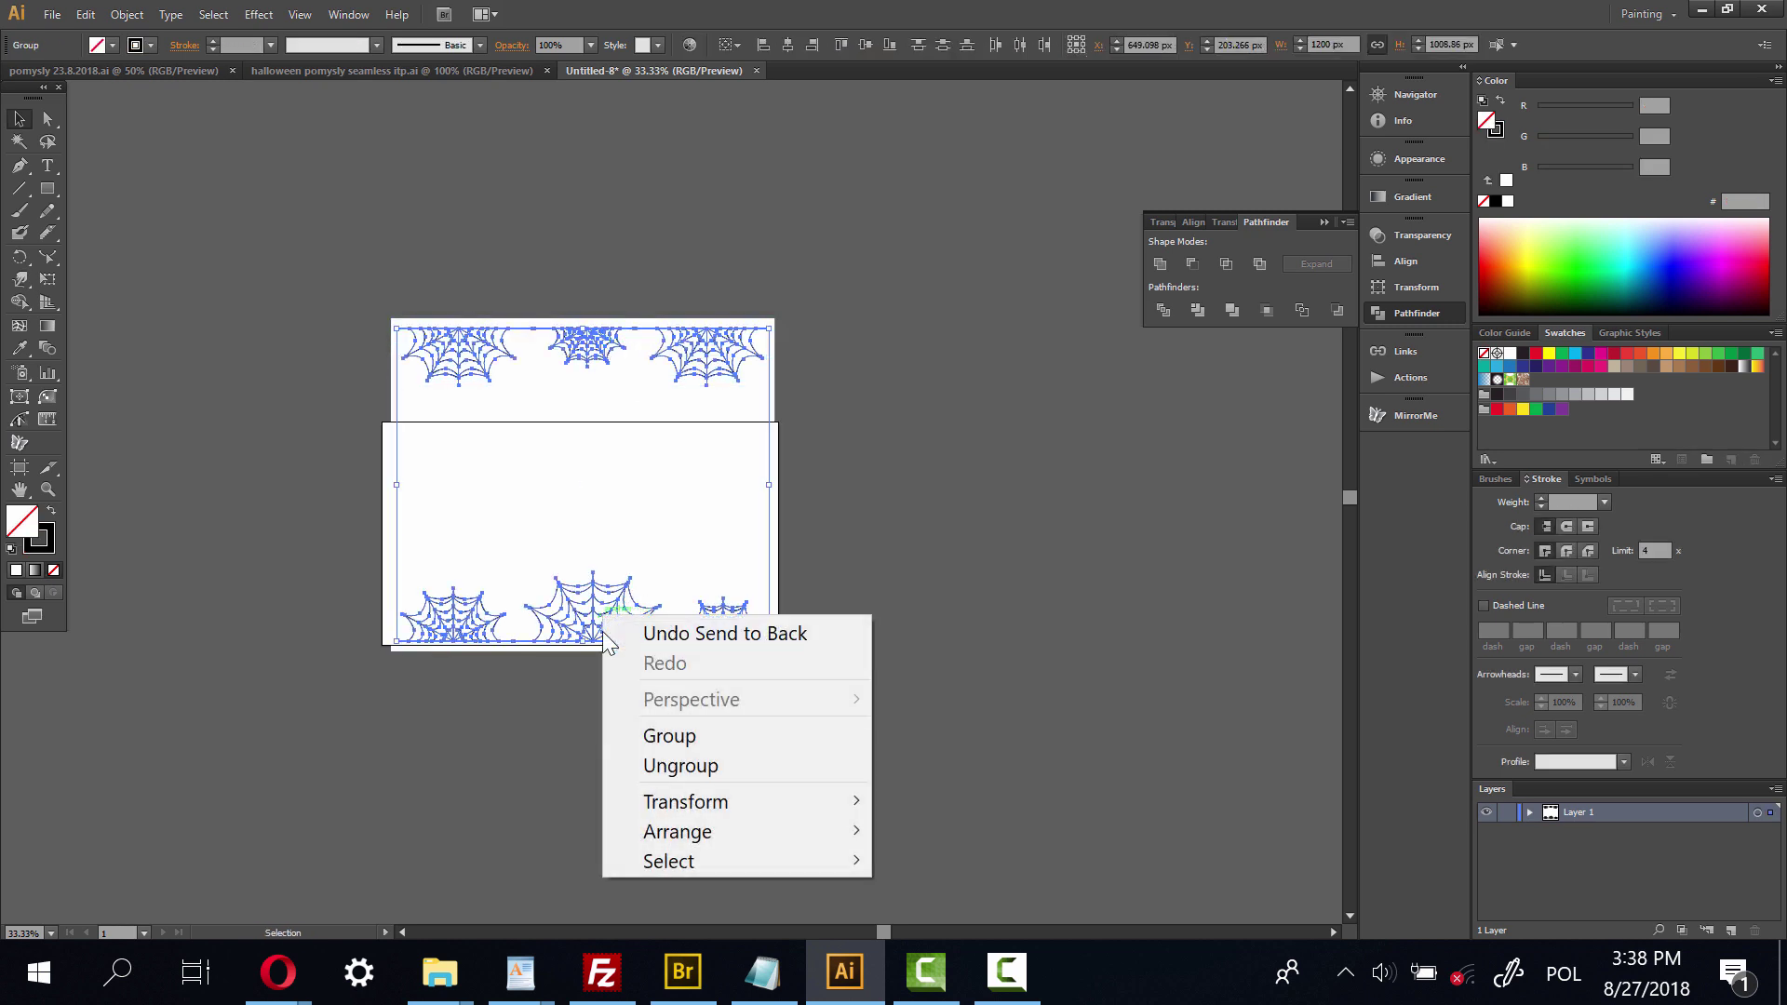
pyautogui.click(655, 737)
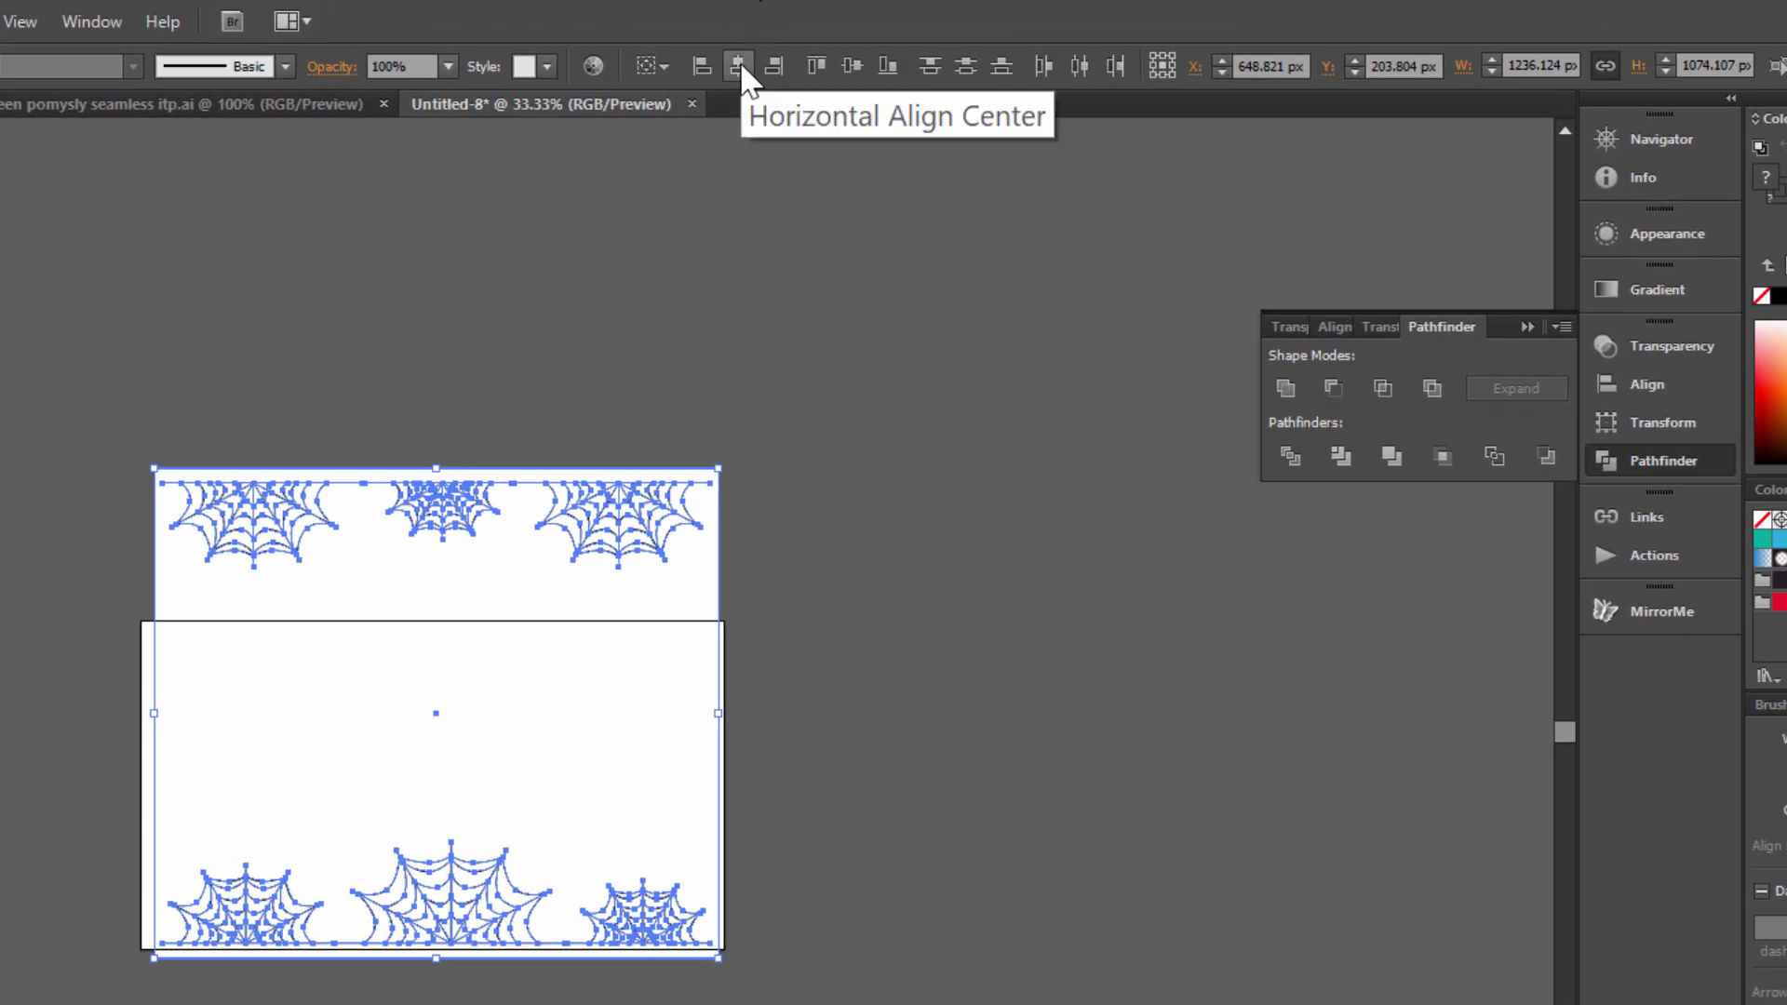
pyautogui.click(739, 65)
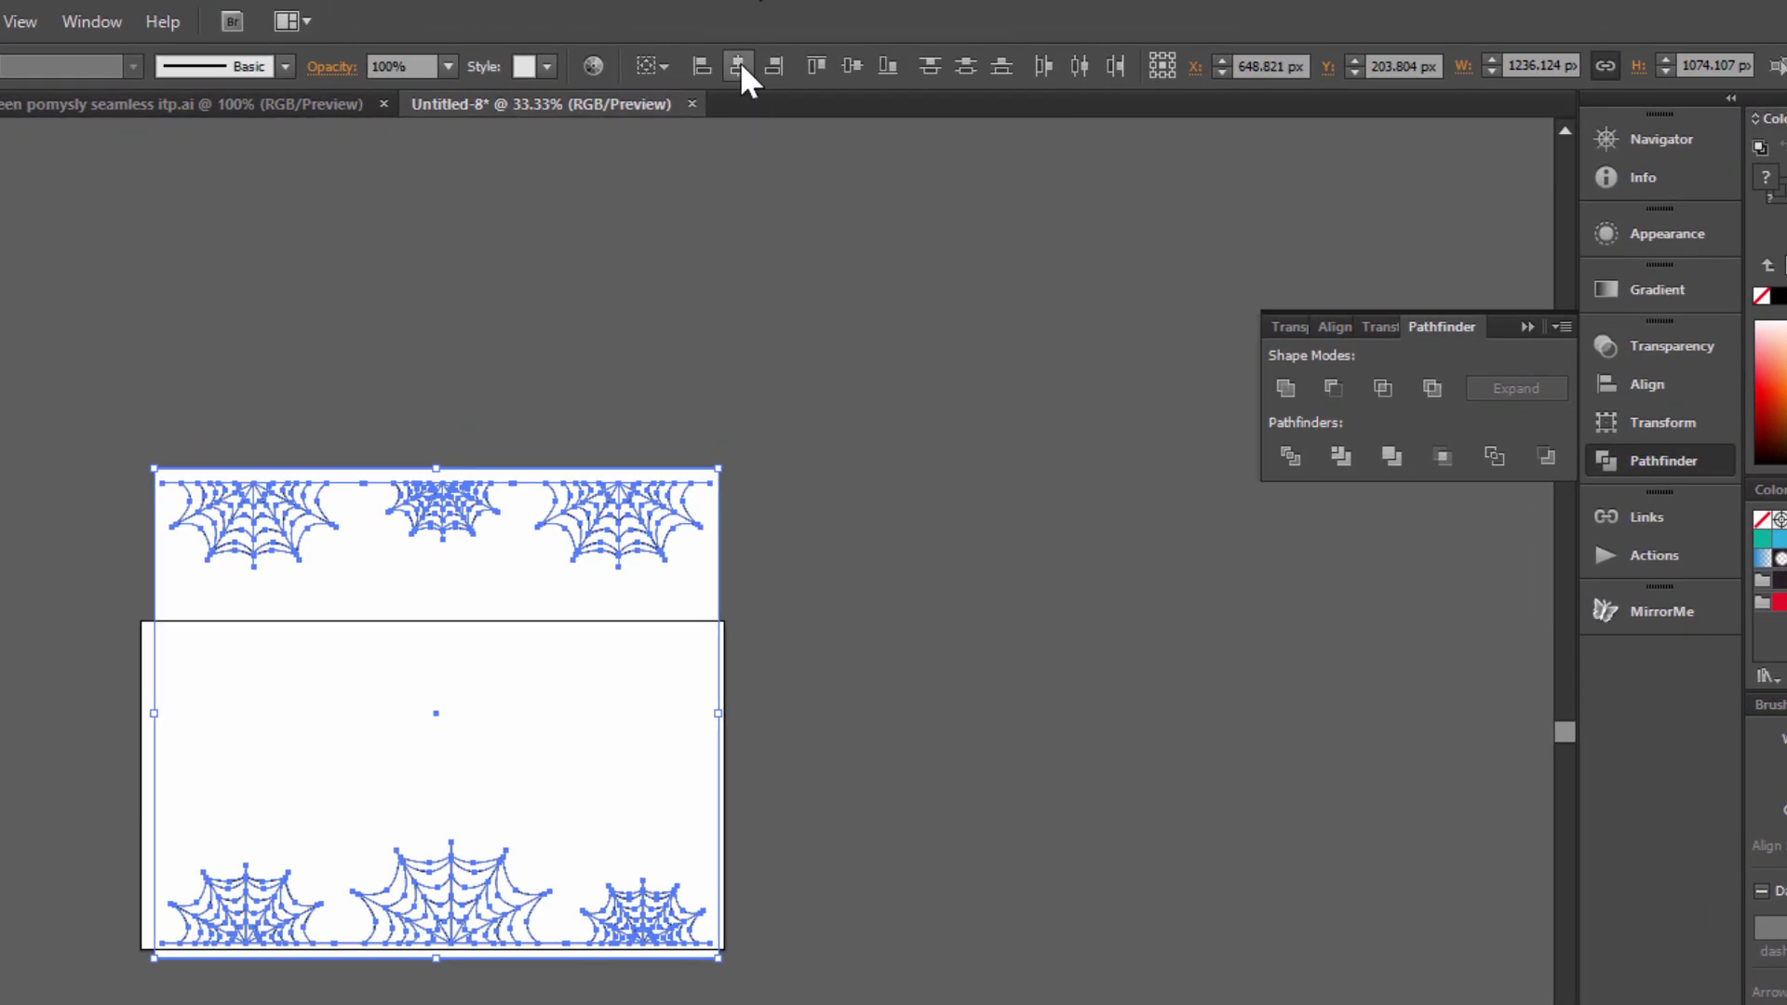
pyautogui.click(853, 65)
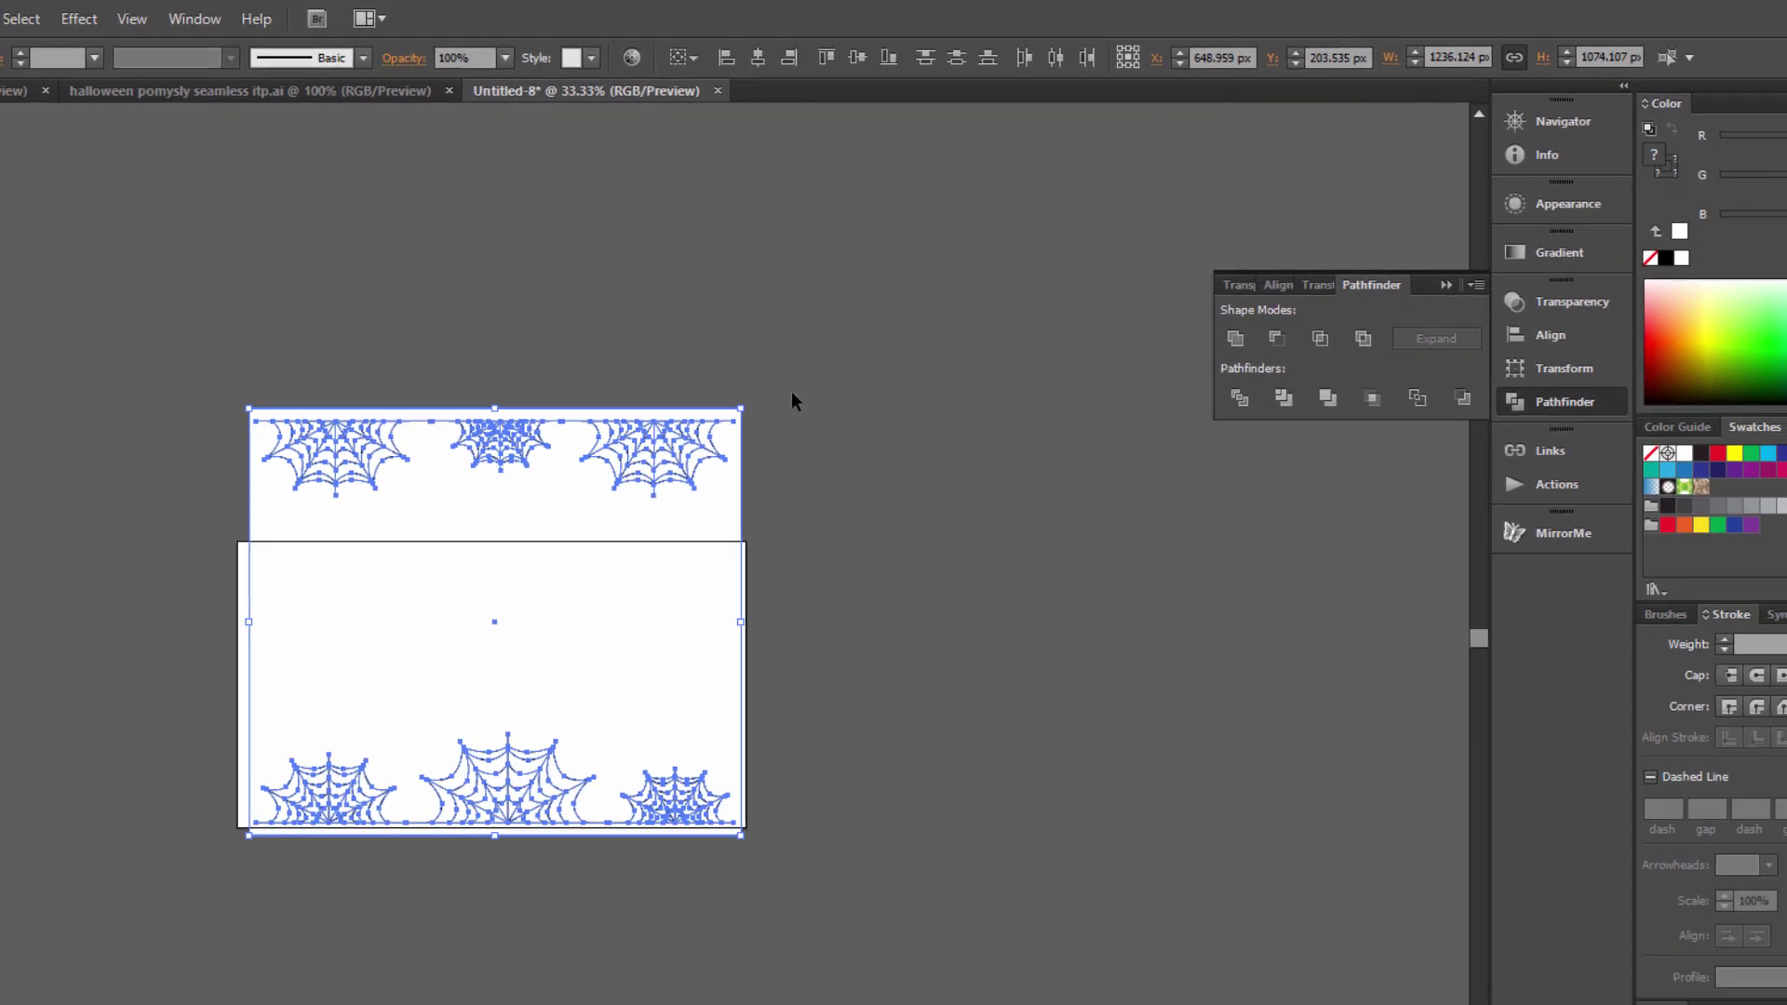
pyautogui.click(792, 402)
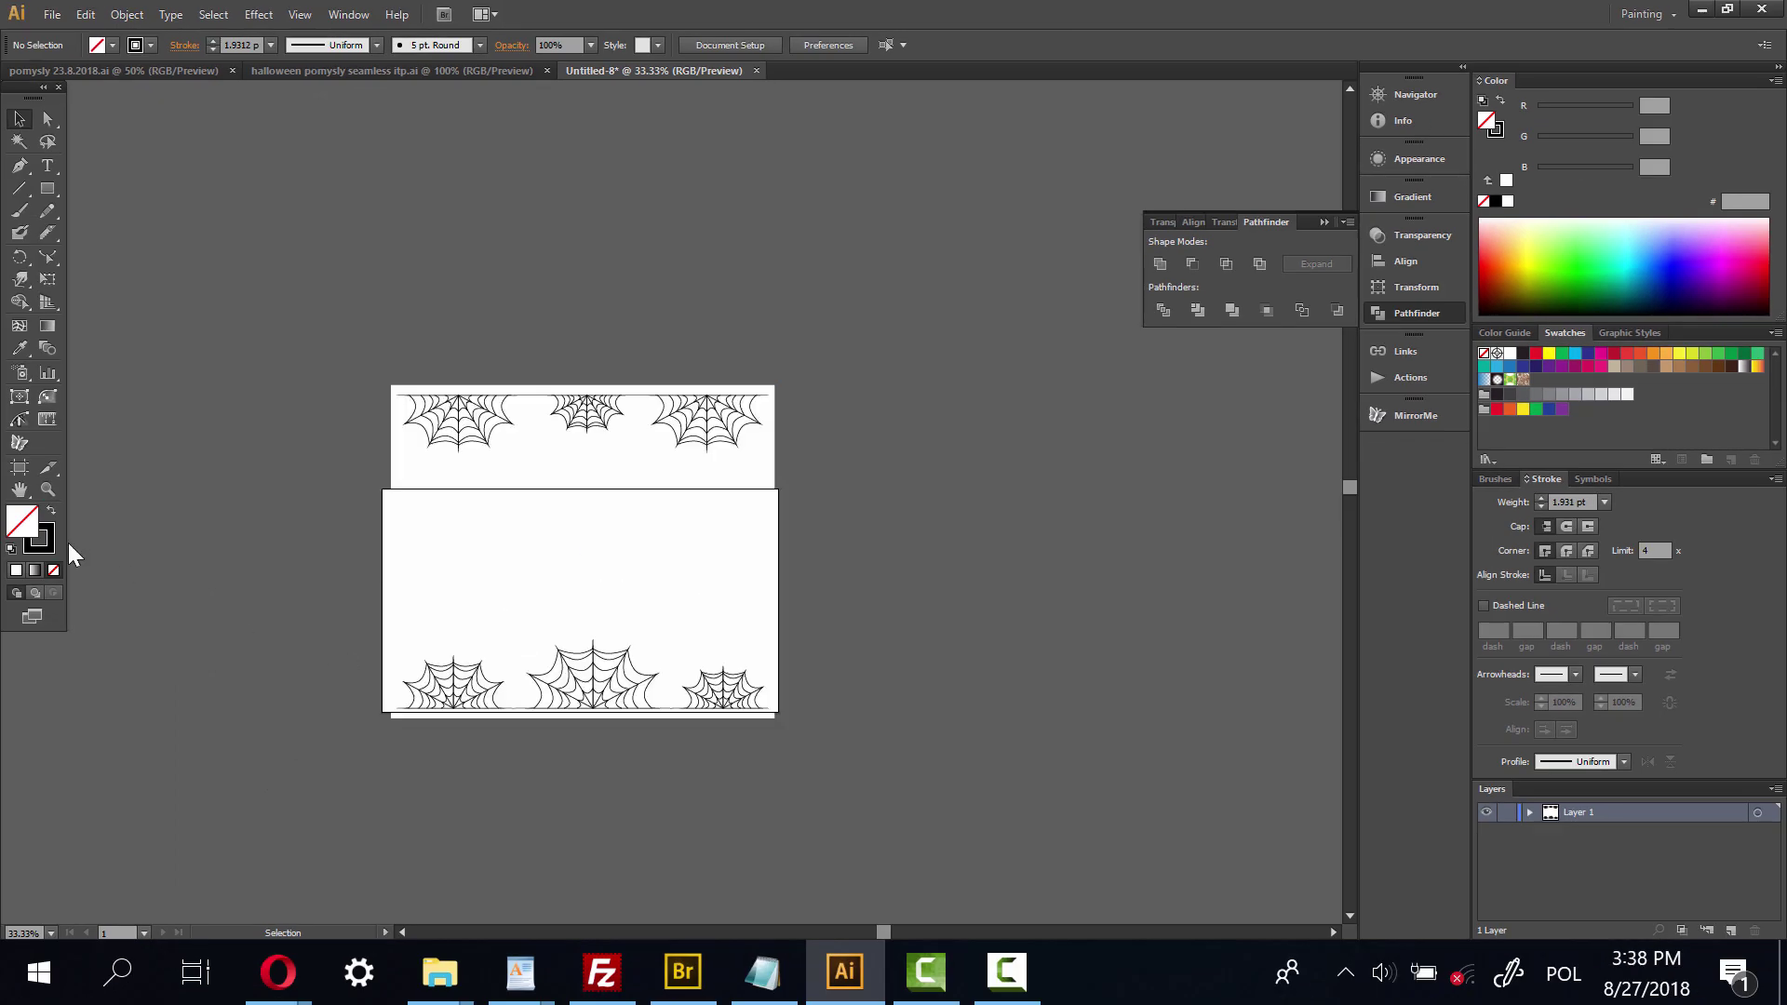
# Fit the artboard to the artwork at about 1237 × 1075 px, zoom in, and close the Pathfinder panel.
pyautogui.click(17, 468)
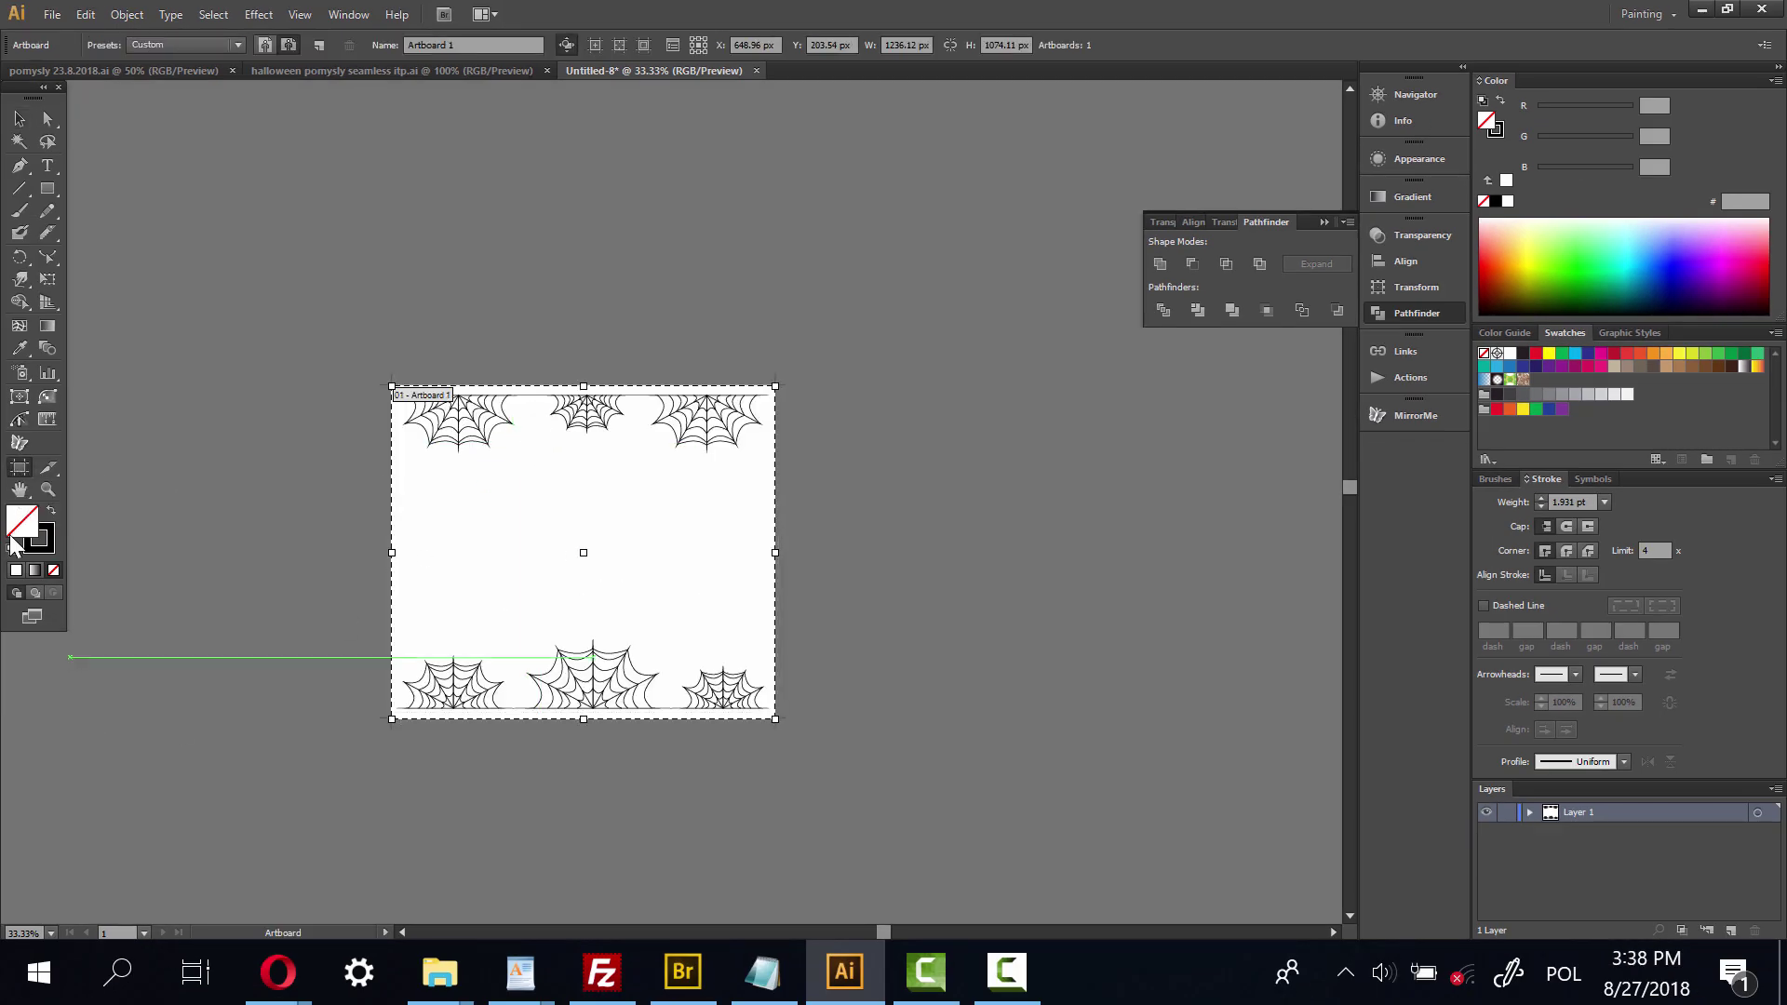
pyautogui.click(48, 490)
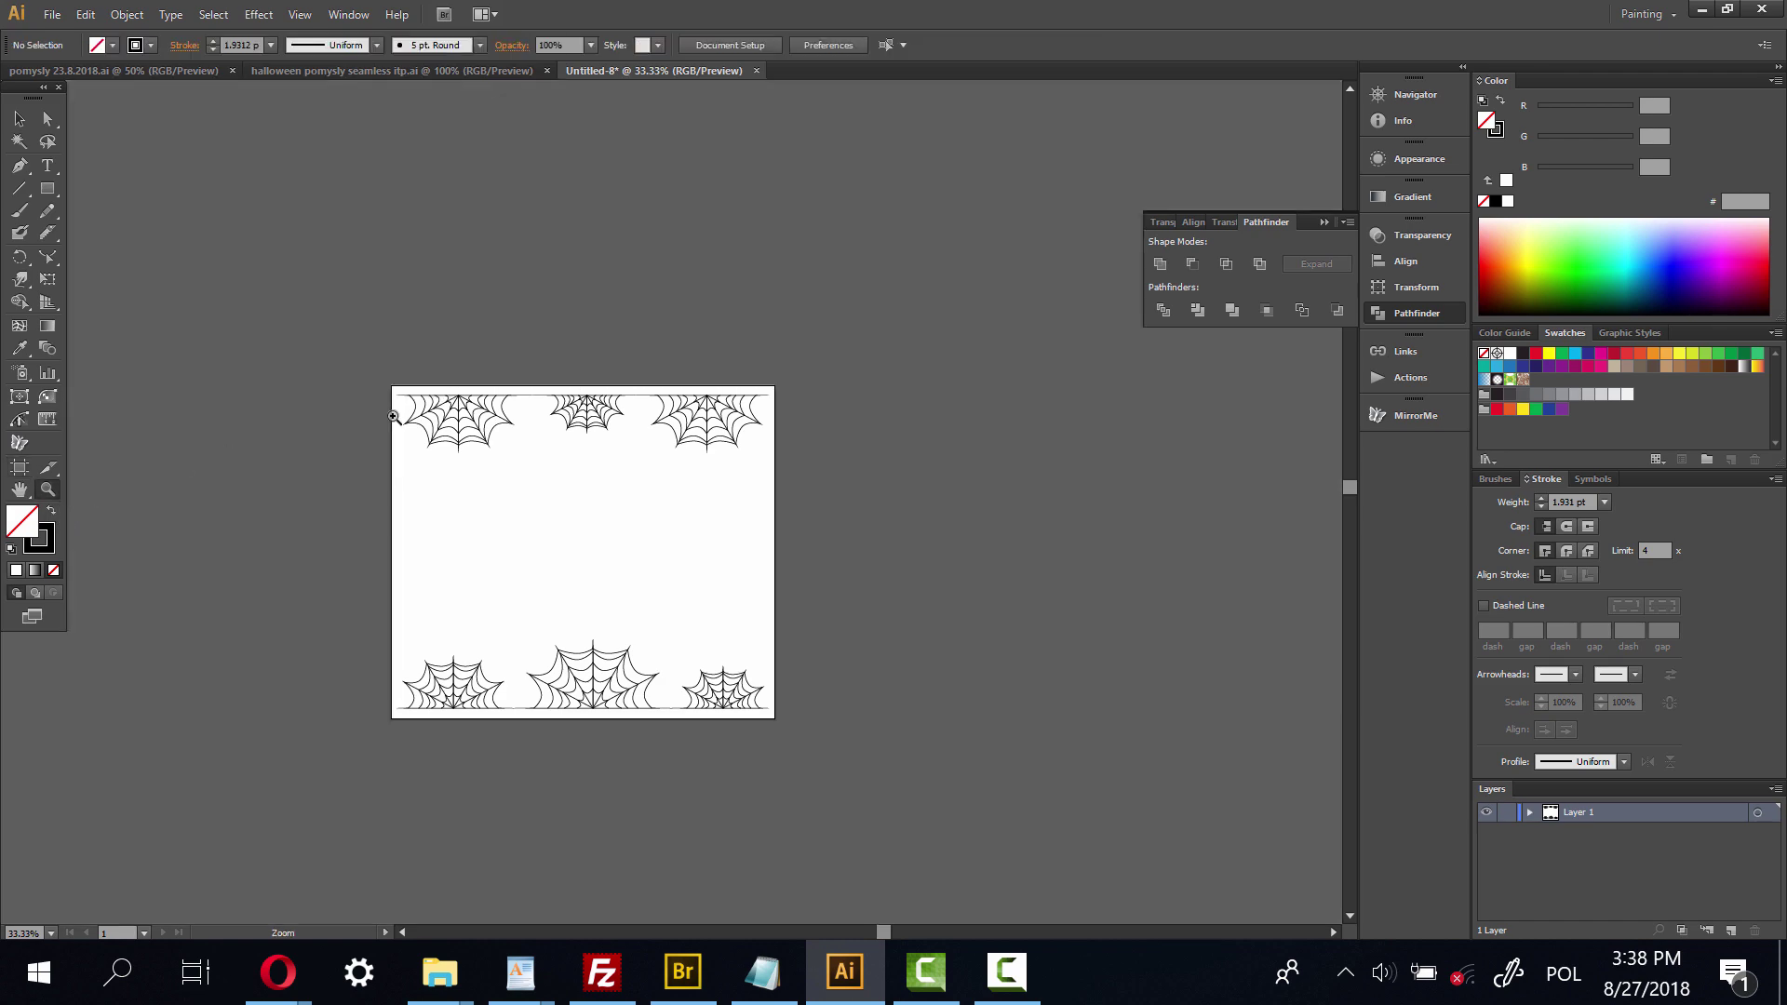
pyautogui.click(799, 740)
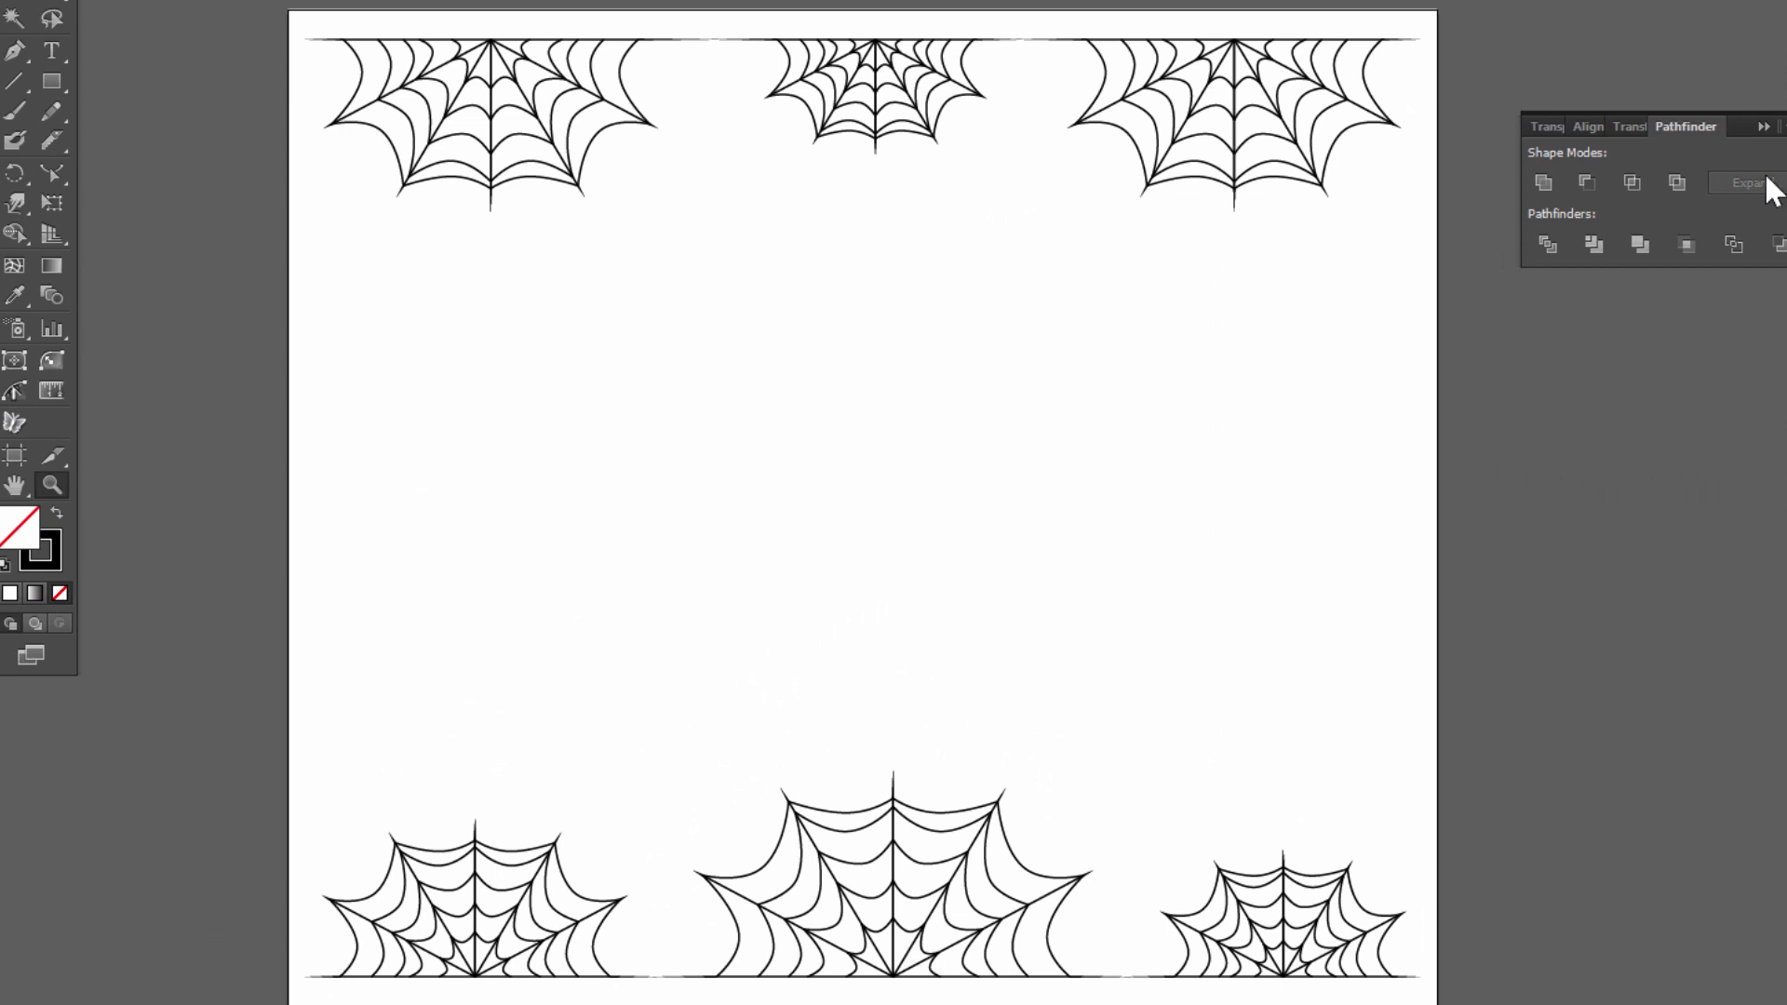
pyautogui.click(1765, 129)
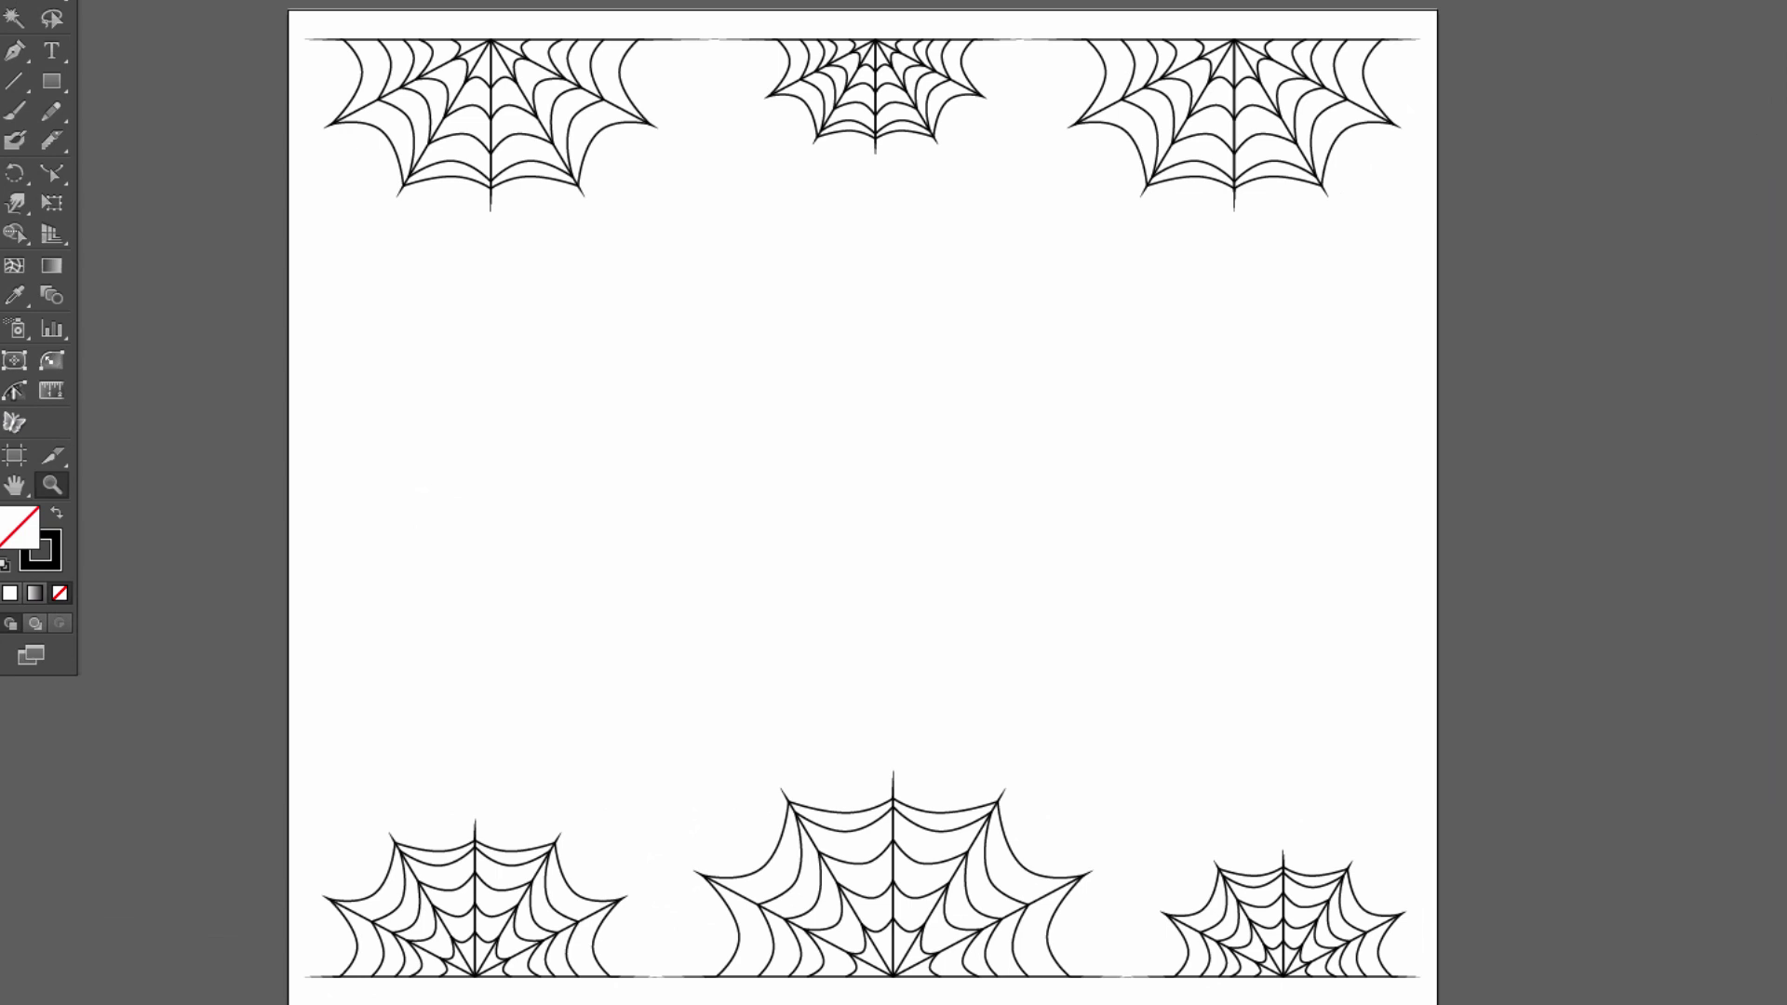